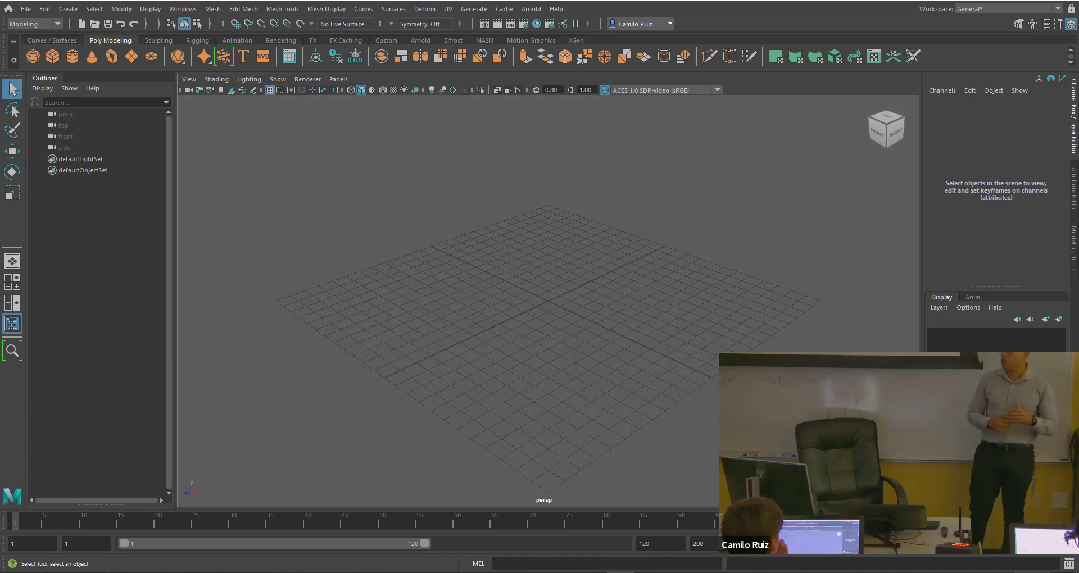
{"action": "left_click", "coordinate": [1010, 572]}
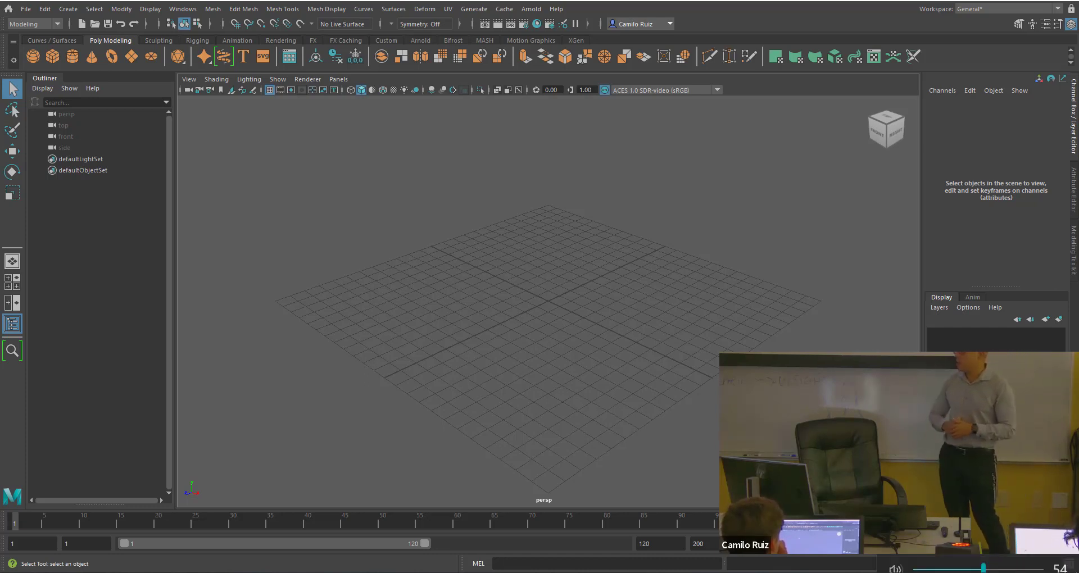
{"action": "left_click_drag", "start_coordinate": [1006, 562], "coordinate": [1010, 563]}
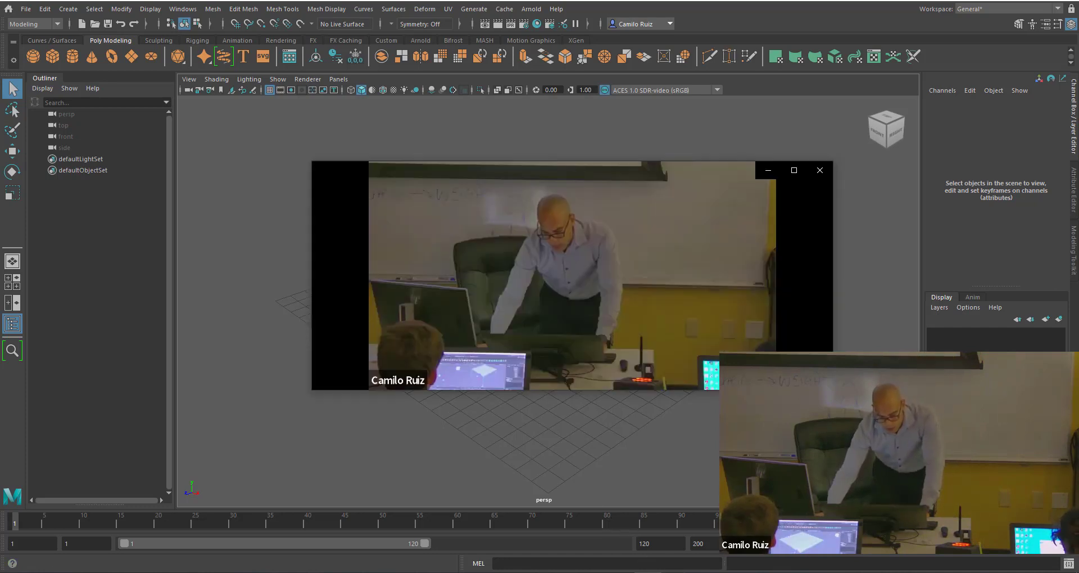
{"action": "mouse_move", "coordinate": [555, 360]}
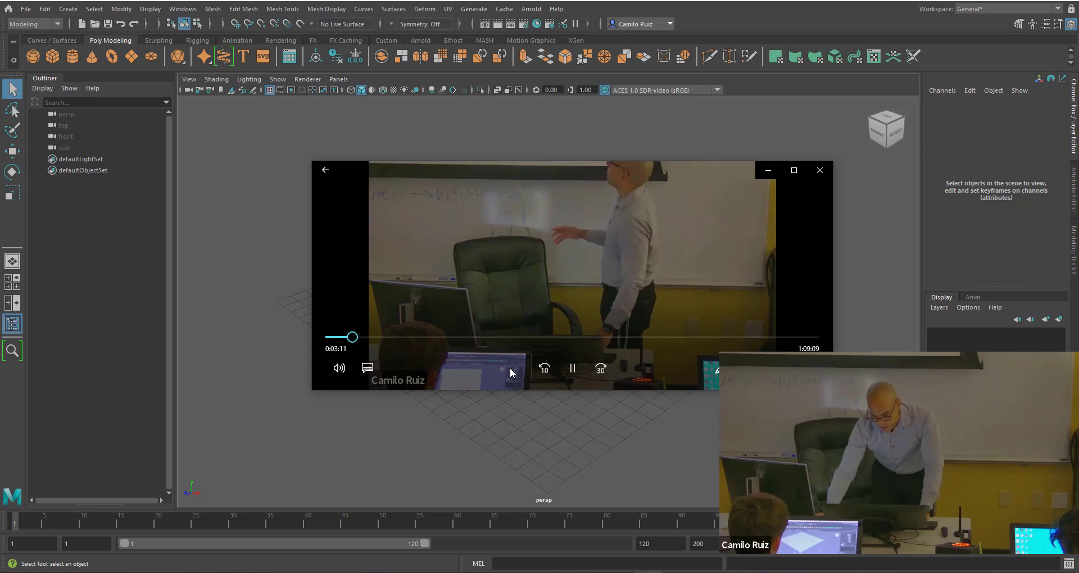
{"action": "left_click", "coordinate": [339, 368]}
{"action": "left_click_drag", "start_coordinate": [363, 333], "coordinate": [433, 330]}
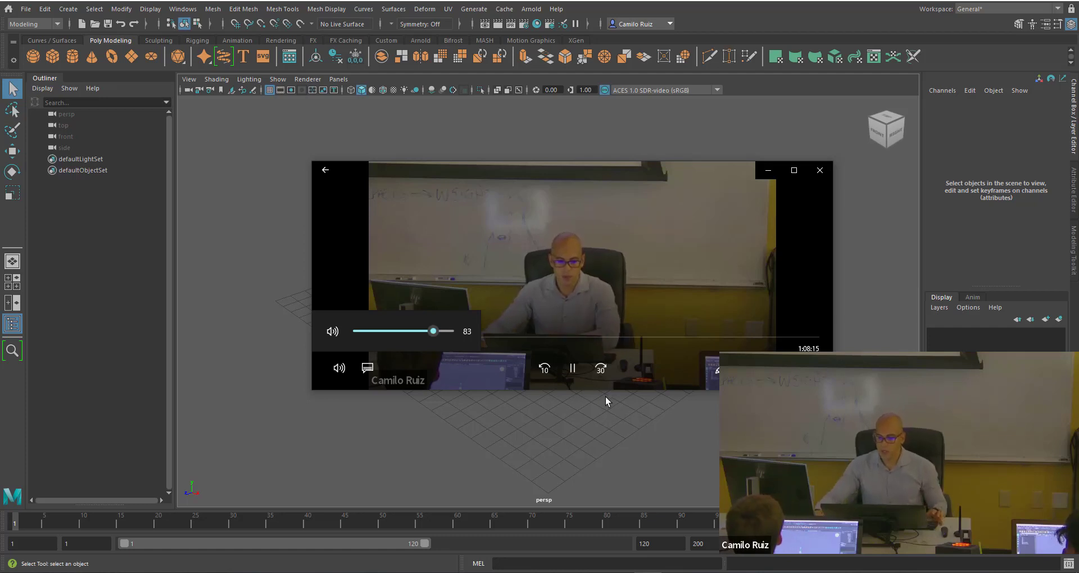
{"action": "left_click", "coordinate": [222, 205]}
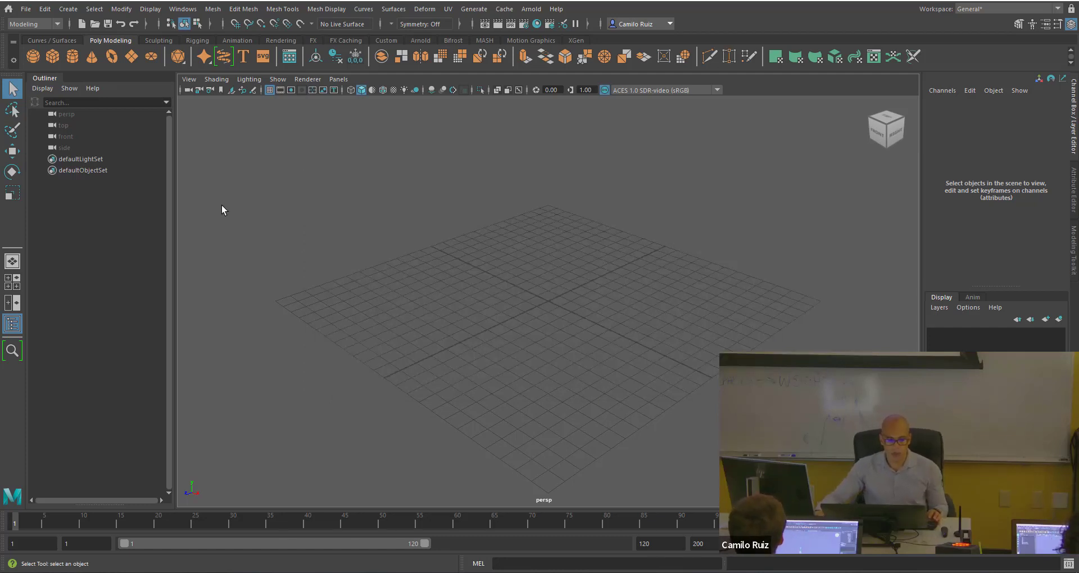
Create a polygon cube at the origin and raise it to about 0.553 in Translate Y.
{"action": "left_click", "coordinate": [11, 152]}
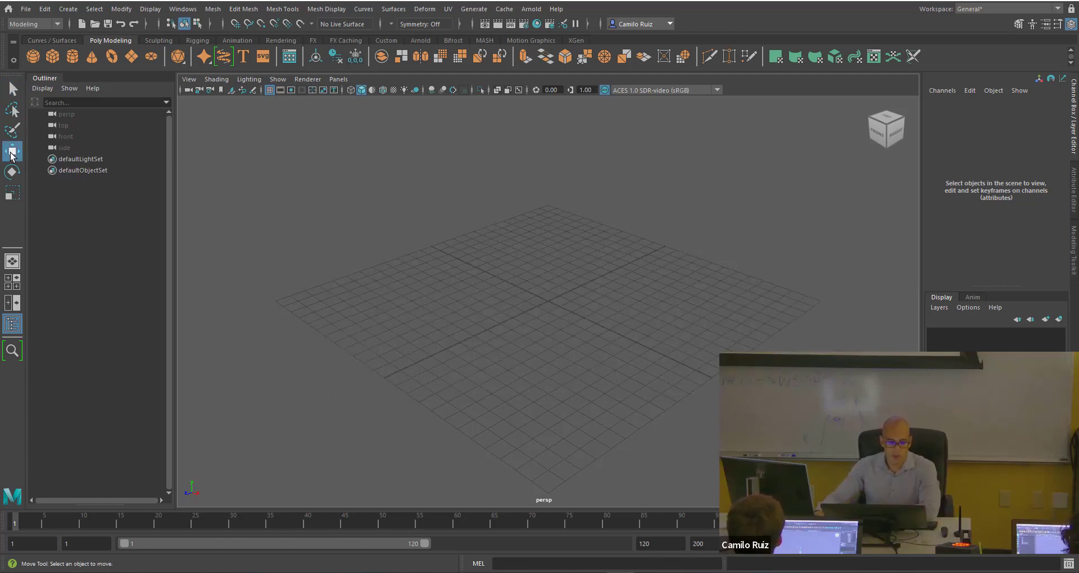
{"action": "left_click", "coordinate": [54, 60]}
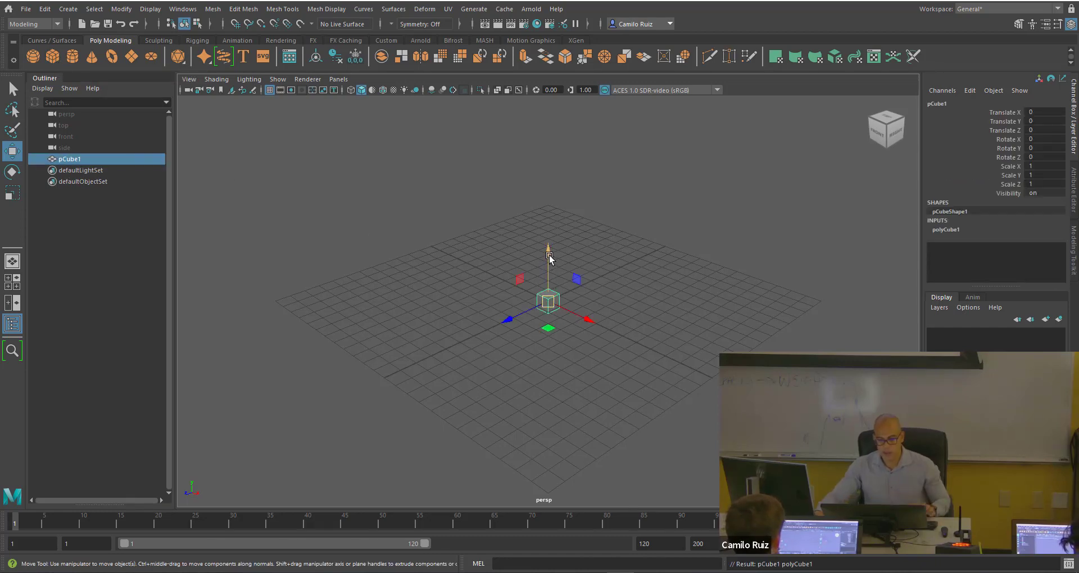
{"action": "left_click_drag", "start_coordinate": [549, 257], "coordinate": [549, 248]}
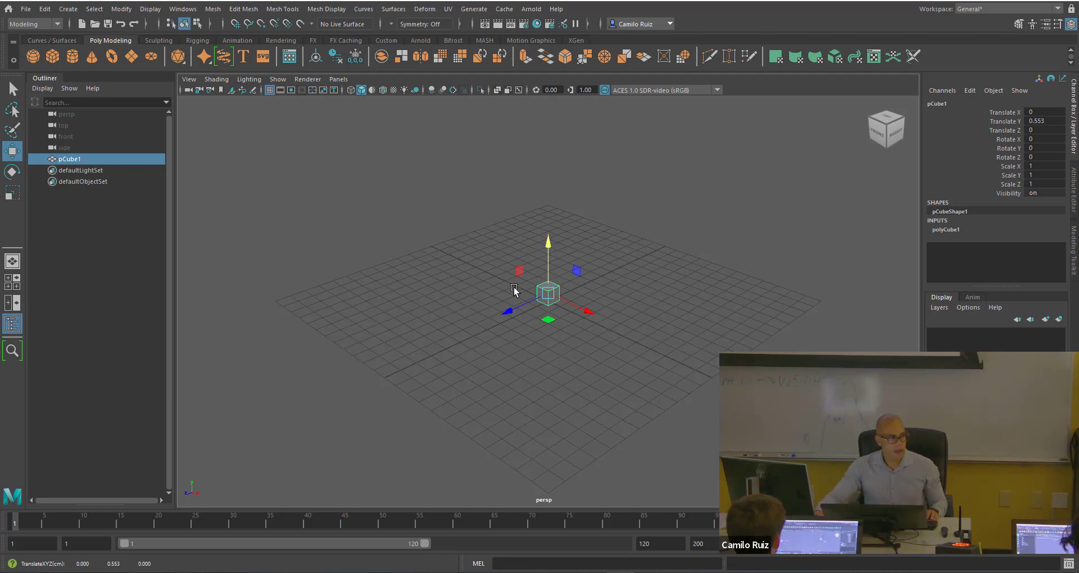
Scale the cube into a tall block of about 1.287 in X, 3.367 in Y and 1.994 in Z.
{"action": "key", "text": "space"}
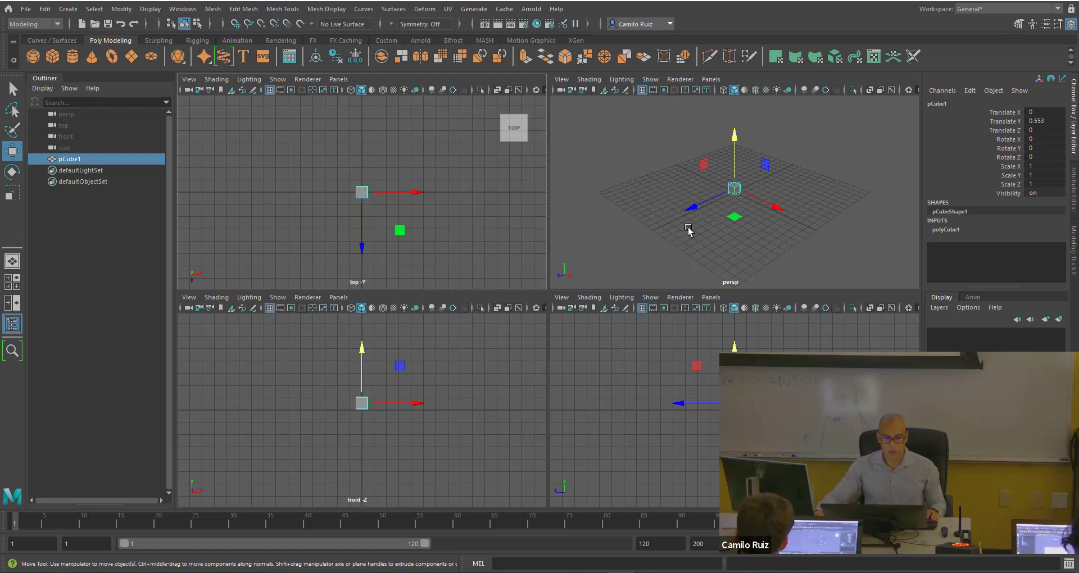
{"action": "left_click_drag", "start_coordinate": [699, 229], "coordinate": [665, 228], "text": "alt"}
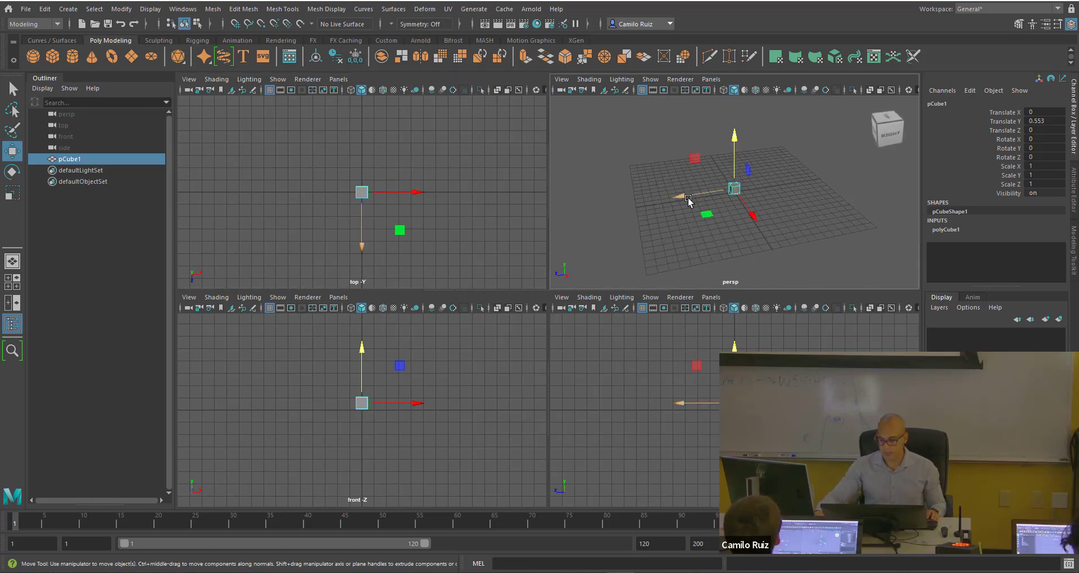
{"action": "scroll", "coordinate": [693, 201], "scroll_direction": "up", "scroll_amount": 8}
{"action": "middle_click_drag", "start_coordinate": [696, 204], "coordinate": [681, 228], "text": "alt"}
{"action": "left_click_drag", "start_coordinate": [681, 227], "coordinate": [697, 216], "text": "alt"}
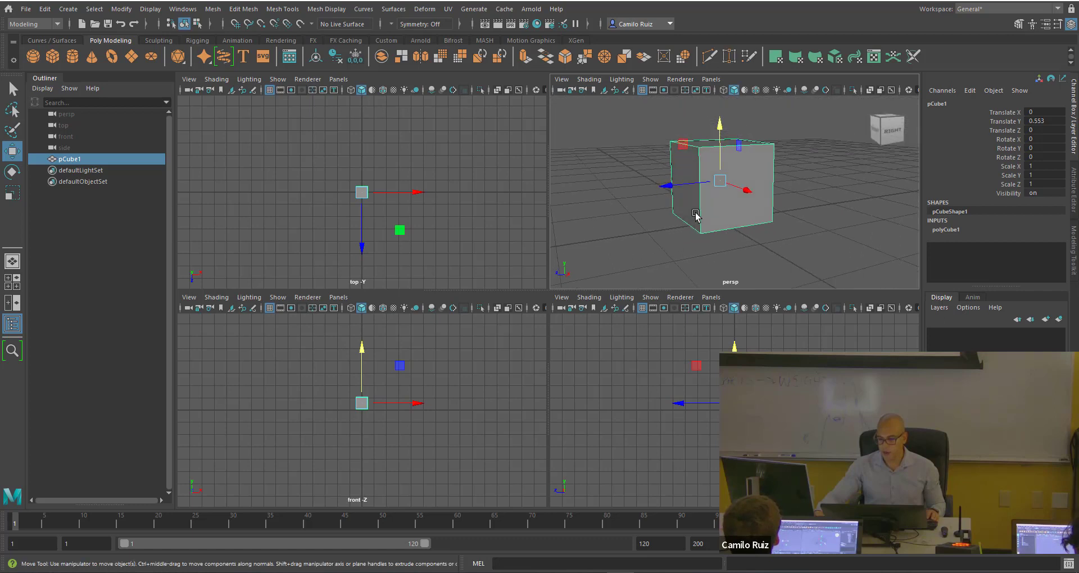
{"action": "right_click_drag", "start_coordinate": [696, 217], "coordinate": [631, 213], "text": "alt"}
{"action": "middle_click_drag", "start_coordinate": [629, 213], "coordinate": [587, 223], "text": "alt"}
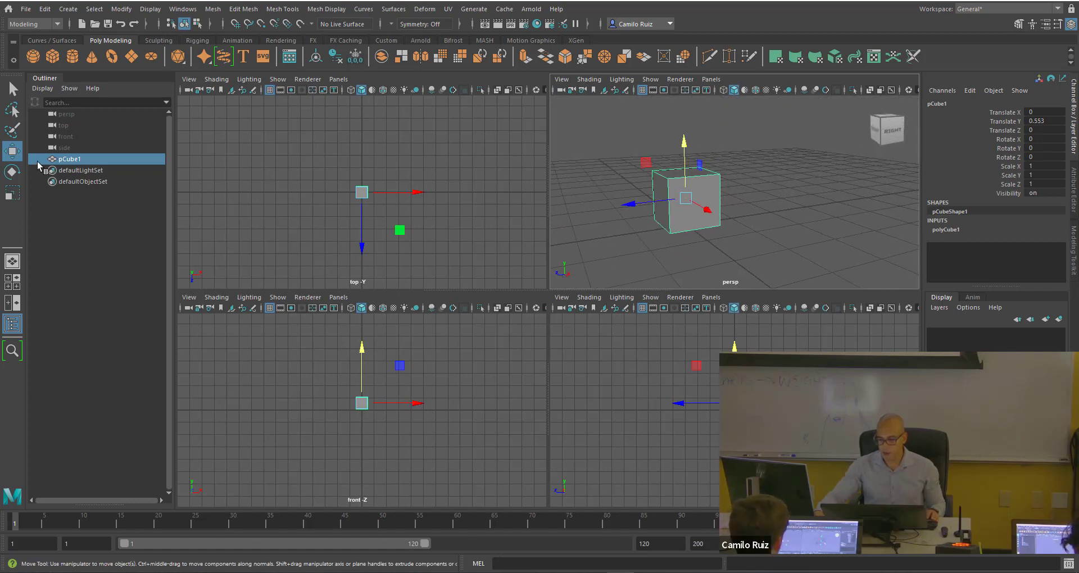
{"action": "left_click", "coordinate": [12, 193]}
{"action": "left_click_drag", "start_coordinate": [676, 151], "coordinate": [677, 112]}
{"action": "left_click_drag", "start_coordinate": [638, 205], "coordinate": [716, 225]}
Move the block to about -1.06 in Translate X and 1.701 in Translate Y.
{"action": "key", "text": "w"}
{"action": "left_click", "coordinate": [12, 151]}
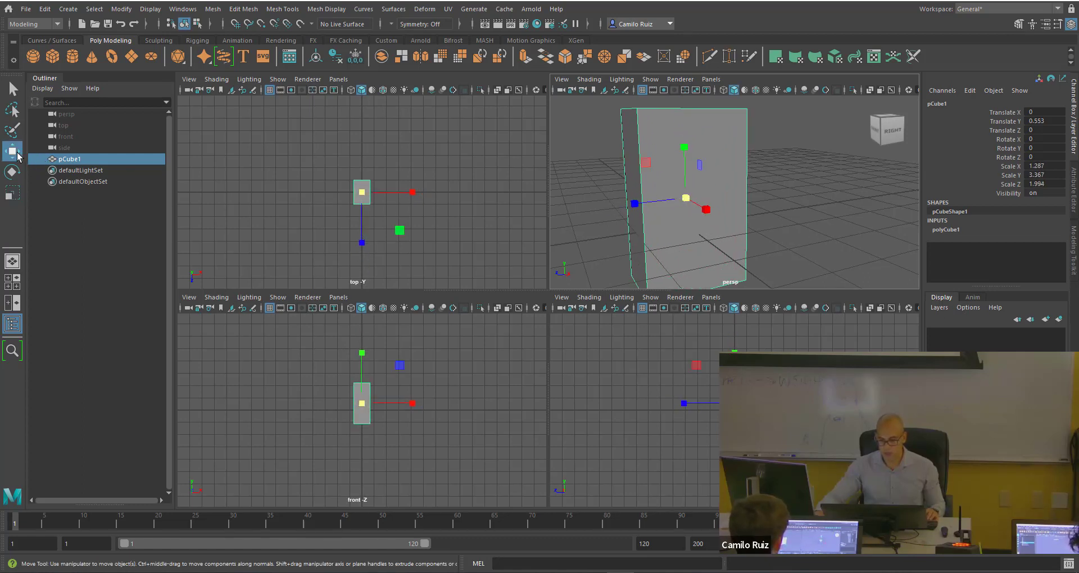
{"action": "left_click_drag", "start_coordinate": [682, 145], "coordinate": [655, 205]}
Maximize the perspective view and widen the block to a Scale X of about 1.98.
{"action": "key", "text": "space"}
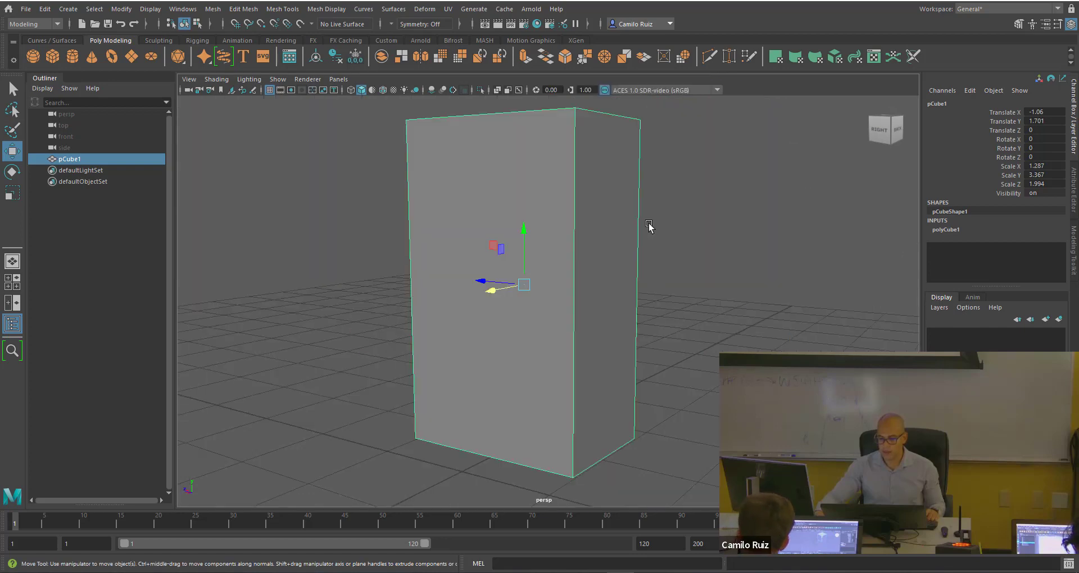
{"action": "left_click_drag", "start_coordinate": [493, 335], "coordinate": [630, 327], "text": "alt"}
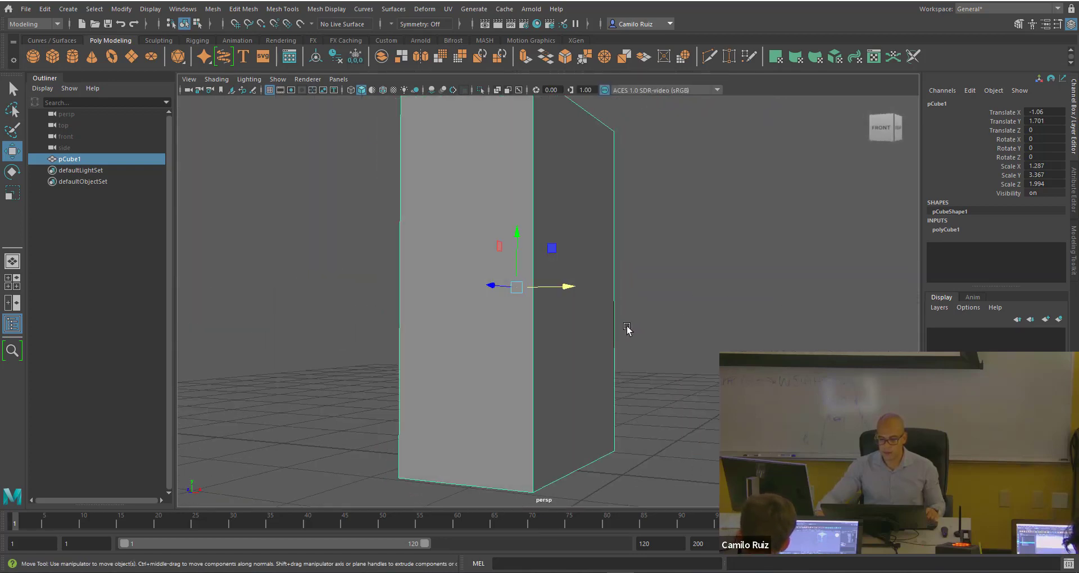
{"action": "key", "text": "e"}
{"action": "key", "text": "r"}
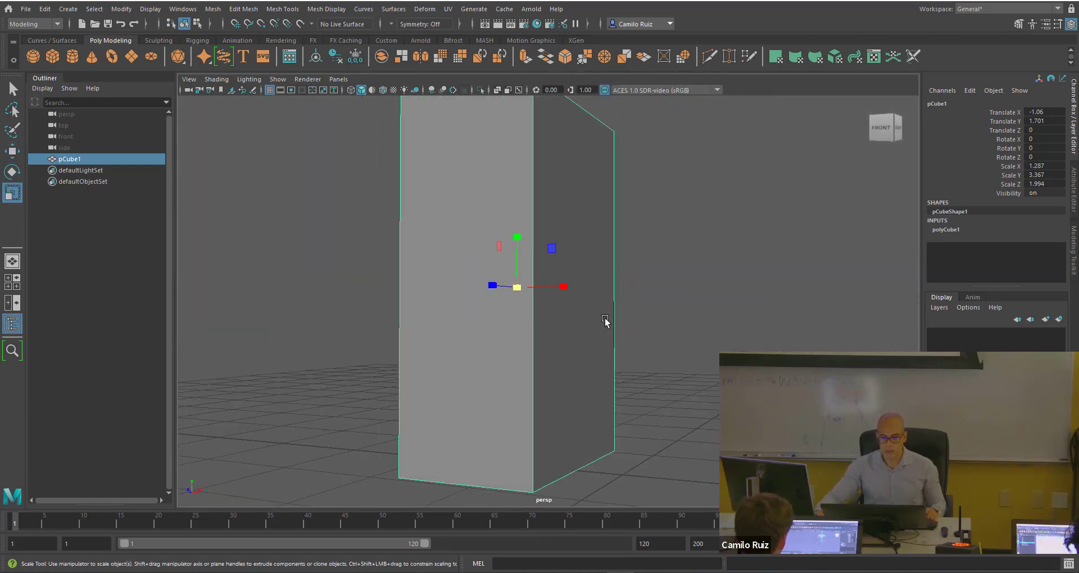
{"action": "left_click_drag", "start_coordinate": [567, 290], "coordinate": [525, 306]}
{"action": "scroll", "coordinate": [594, 291], "scroll_direction": "down", "scroll_amount": 2}
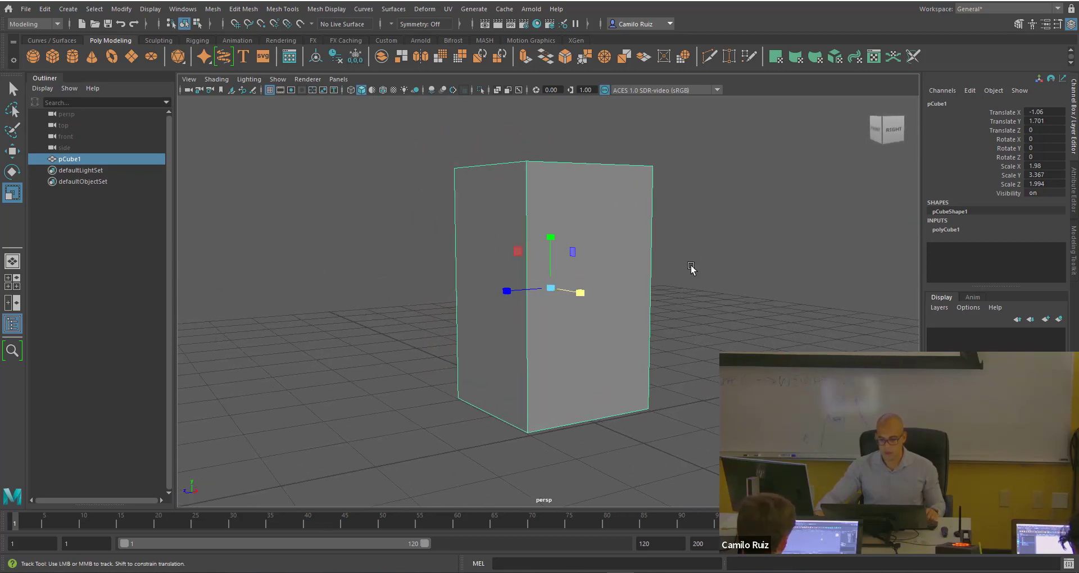
Taper the block downward by selecting its bottom face in face mode and scaling that face inward in X and Z, leaving nothing selected.
{"action": "middle_click_drag", "start_coordinate": [693, 269], "coordinate": [719, 268], "text": "alt"}
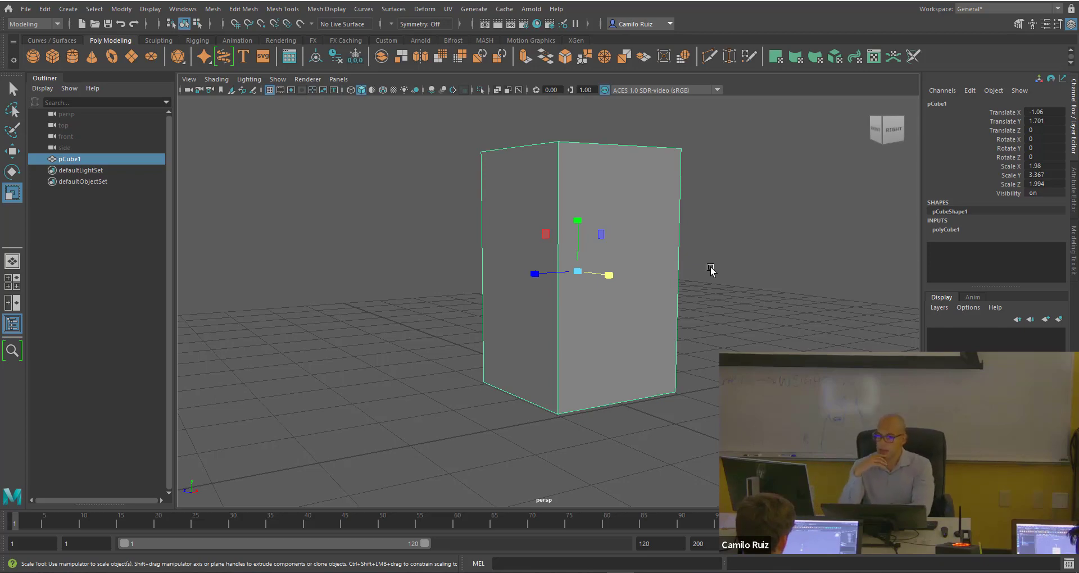
{"action": "left_click_drag", "start_coordinate": [703, 276], "coordinate": [556, 347], "text": "alt"}
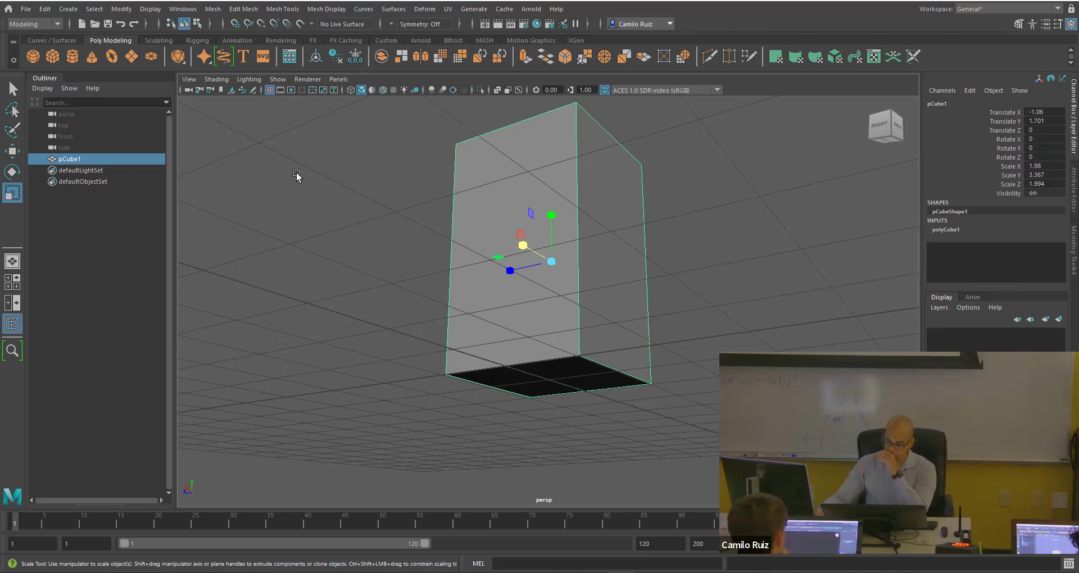
{"action": "left_click", "coordinate": [15, 95]}
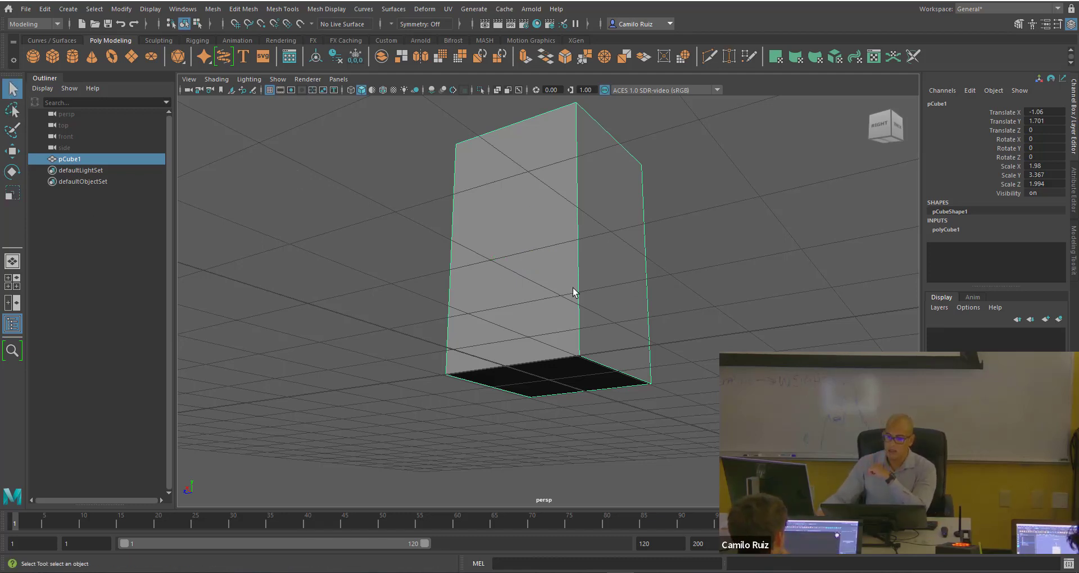
{"action": "right_click", "coordinate": [541, 218]}
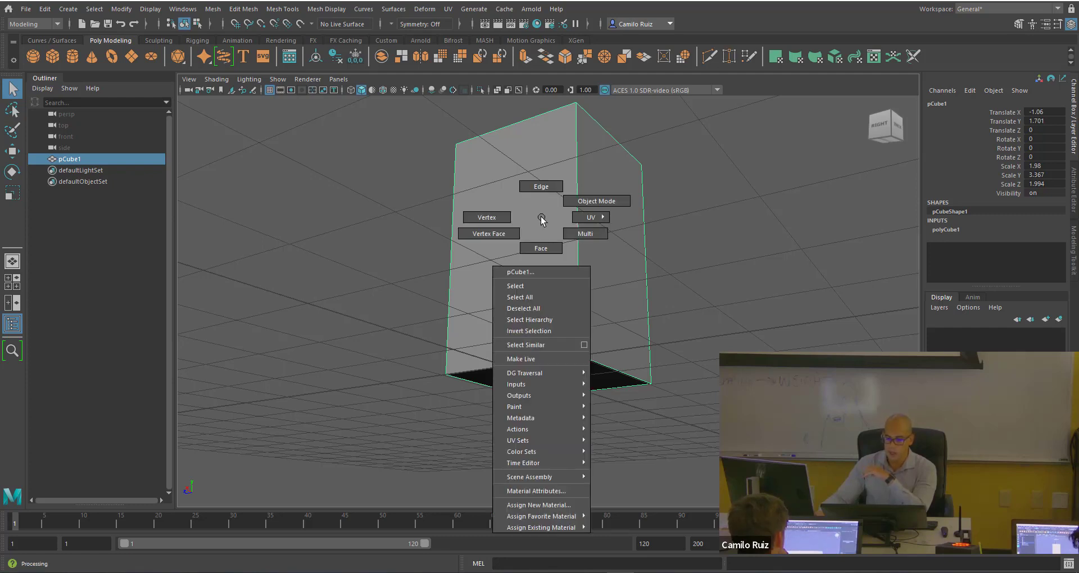
{"action": "left_click", "coordinate": [541, 247]}
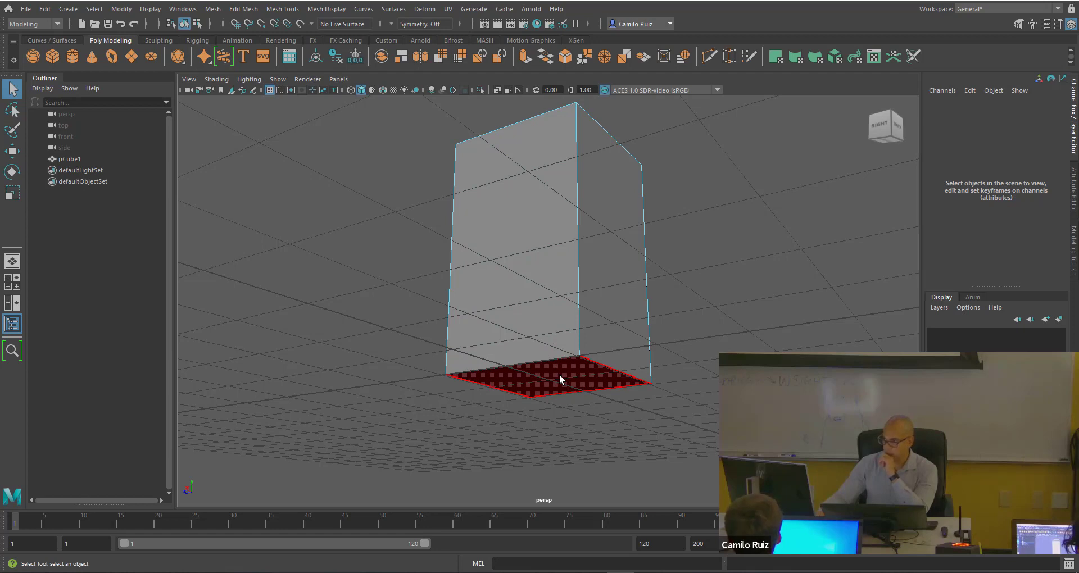
{"action": "right_click", "coordinate": [545, 275]}
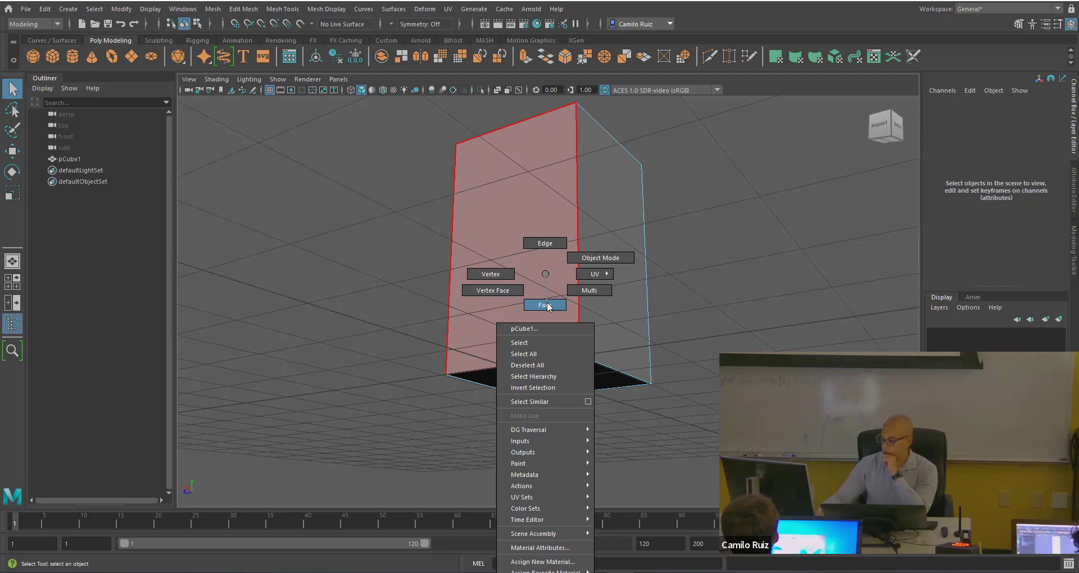
{"action": "left_click", "coordinate": [545, 305]}
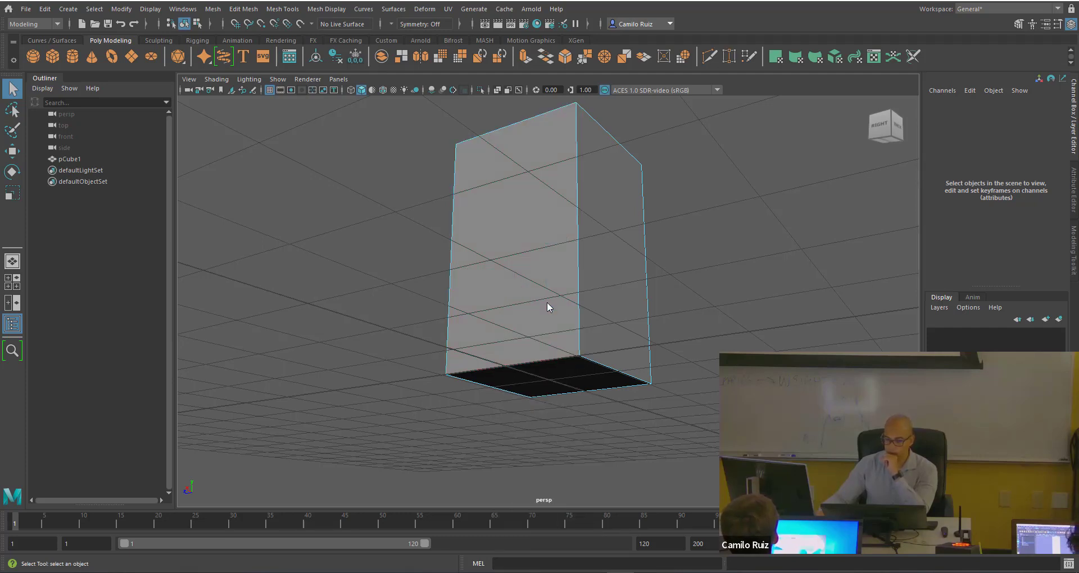
{"action": "left_click", "coordinate": [558, 374]}
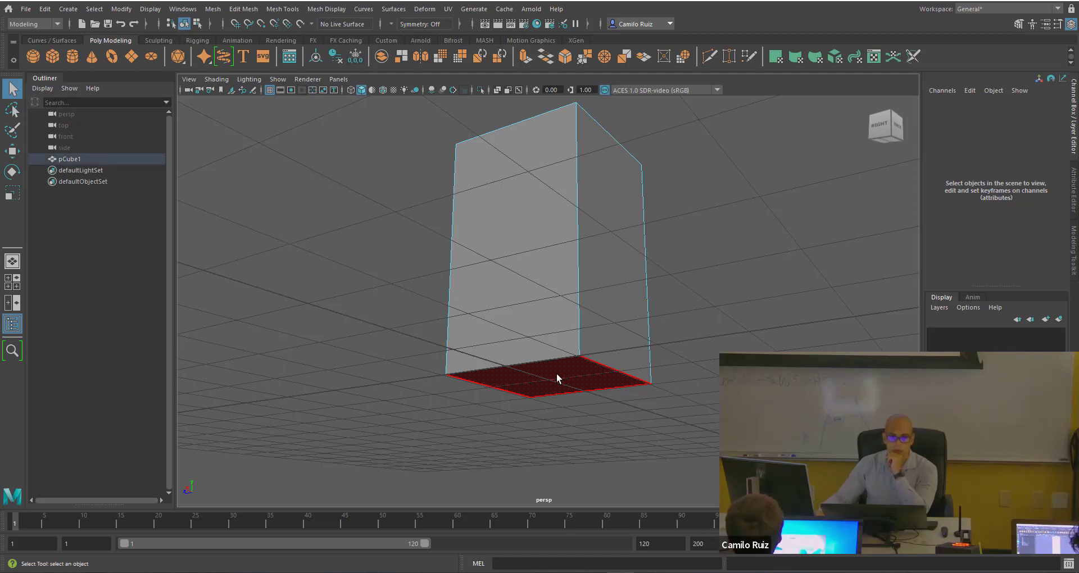
{"action": "left_click_drag", "start_coordinate": [557, 367], "coordinate": [542, 332], "text": "alt"}
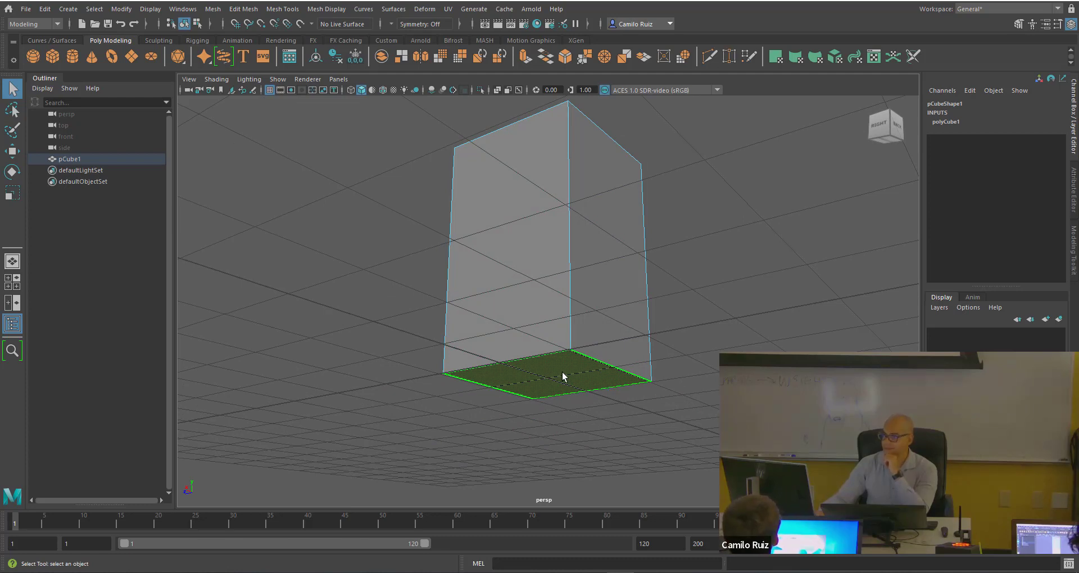
{"action": "right_click_drag", "start_coordinate": [562, 373], "coordinate": [568, 305]}
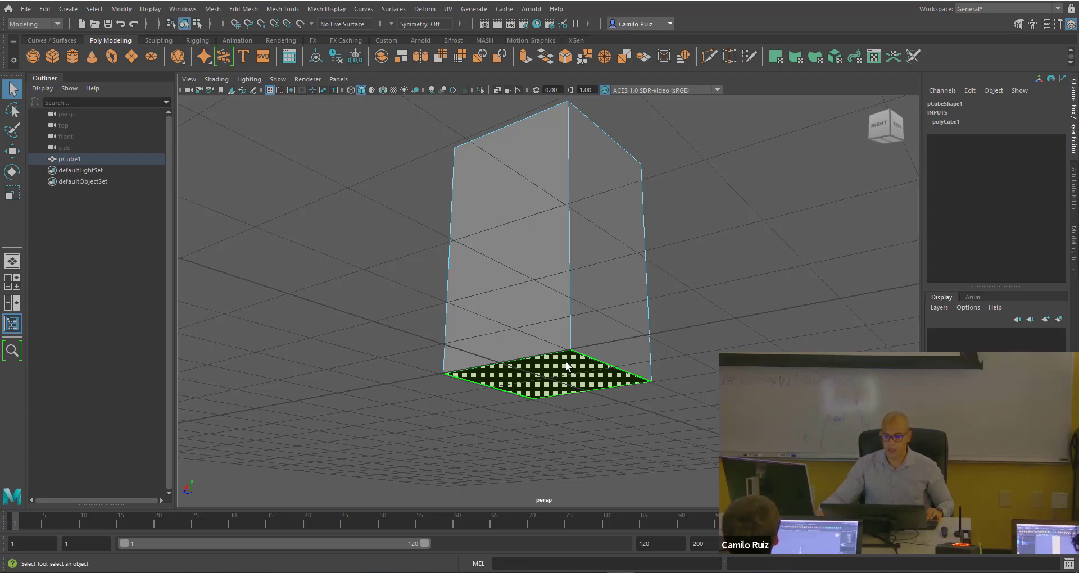
{"action": "key", "text": "Delete"}
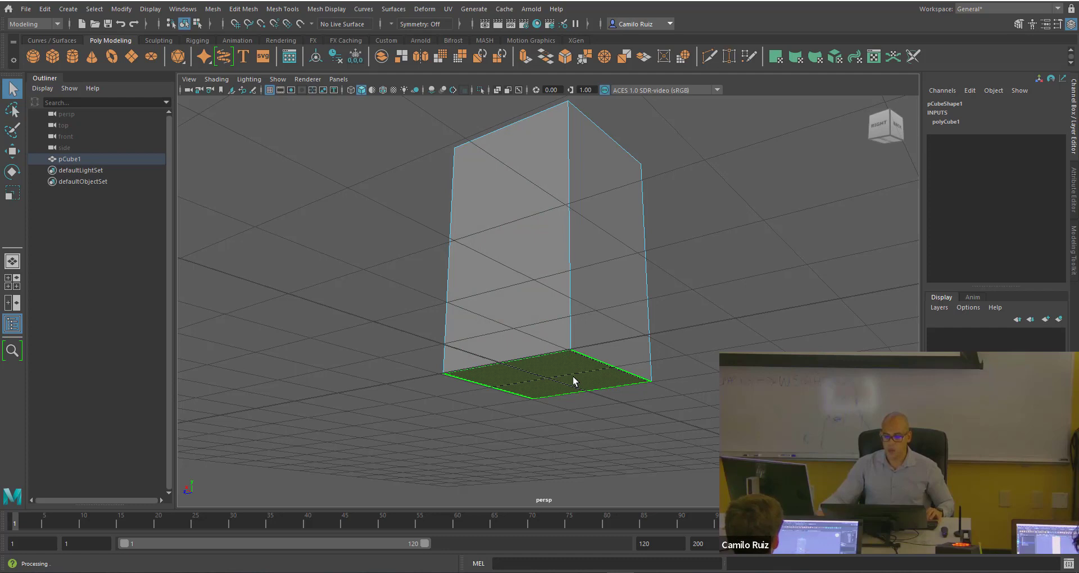
{"action": "left_click", "coordinate": [12, 193]}
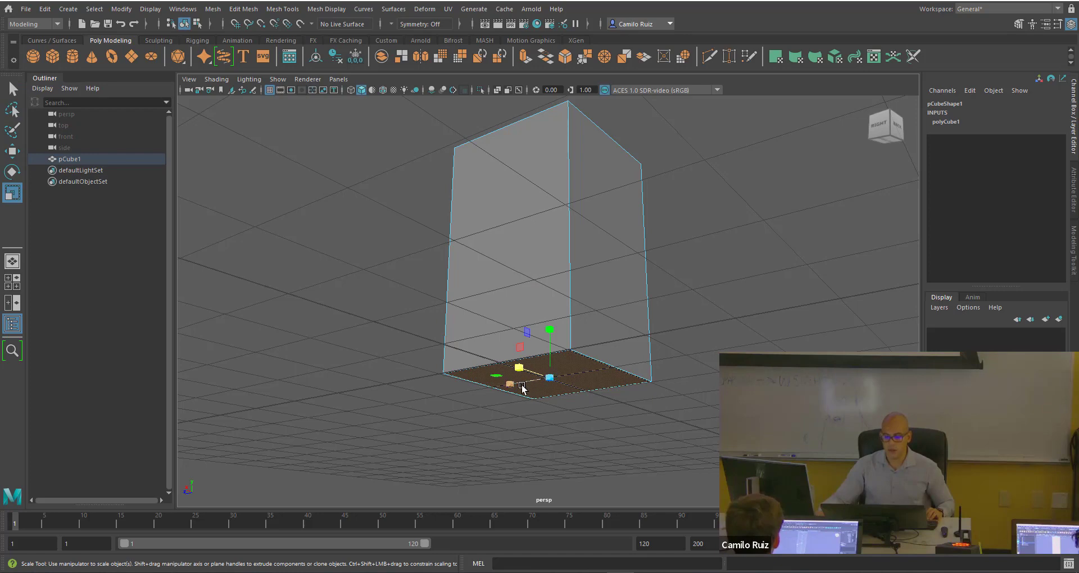
{"action": "left_click_drag", "start_coordinate": [522, 387], "coordinate": [628, 411]}
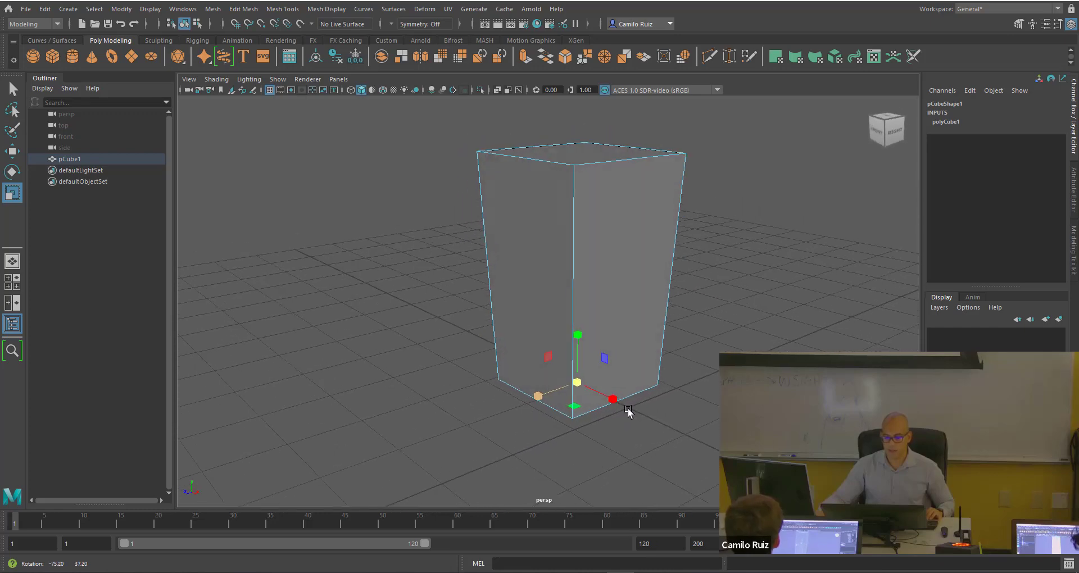
{"action": "mouse_move", "coordinate": [467, 284]}
{"action": "left_mouse_down", "text": "alt"}
{"action": "mouse_move", "coordinate": [443, 281]}
{"action": "mouse_move", "coordinate": [404, 211]}
{"action": "mouse_move", "coordinate": [458, 241]}
{"action": "mouse_move", "coordinate": [457, 267]}
{"action": "mouse_move", "coordinate": [436, 273]}
{"action": "mouse_move", "coordinate": [472, 275]}
{"action": "left_mouse_up", "text": "alt"}
{"action": "left_click", "coordinate": [404, 211]}
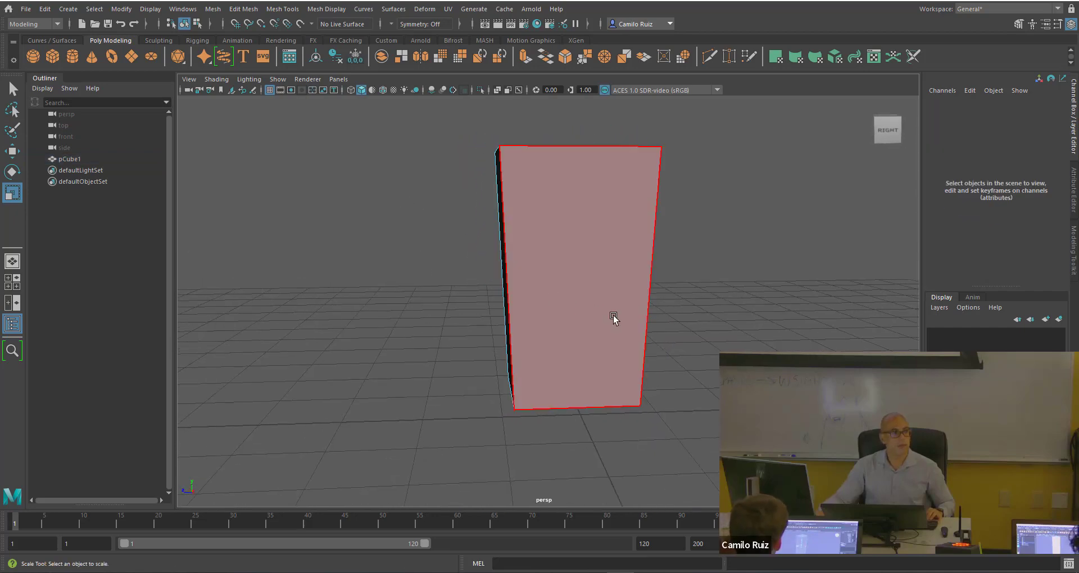
Return the tapered block to Object Mode with the Select tool so the whole object is selected.
{"action": "left_click_drag", "start_coordinate": [599, 326], "coordinate": [624, 322], "text": "alt"}
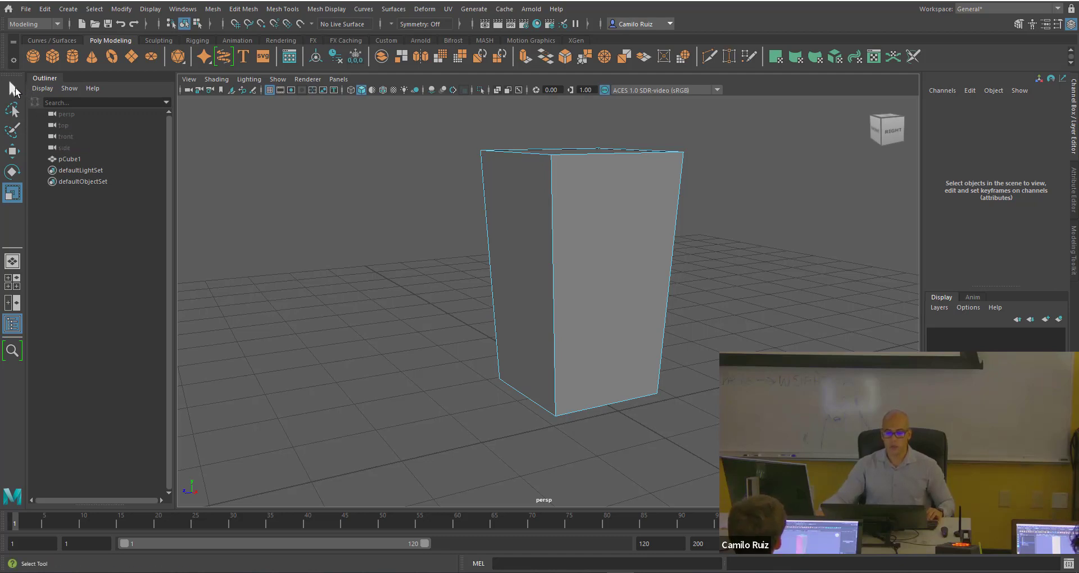
{"action": "key", "text": "q"}
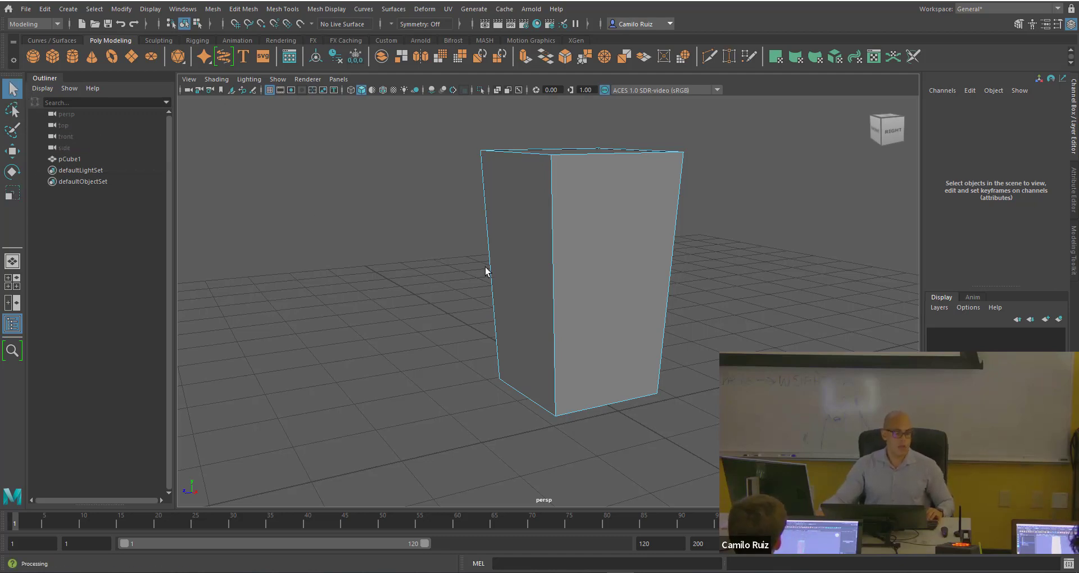
{"action": "right_click_drag", "start_coordinate": [582, 291], "coordinate": [627, 255]}
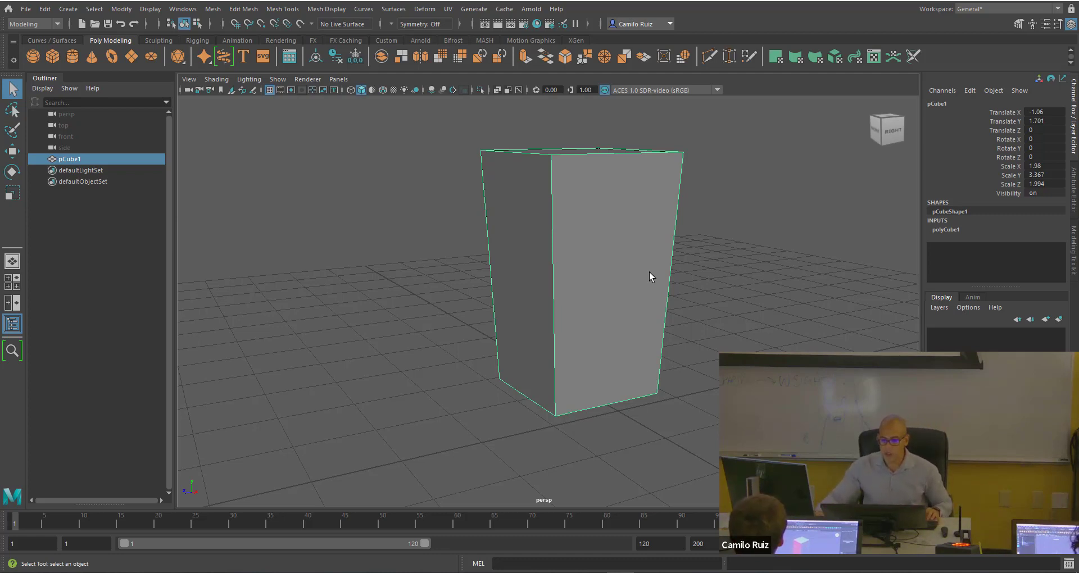
{"action": "mouse_move", "coordinate": [635, 279]}
{"action": "left_mouse_down", "text": "alt"}
{"action": "mouse_move", "coordinate": [564, 279]}
{"action": "mouse_move", "coordinate": [634, 265]}
{"action": "left_mouse_up", "text": "alt"}
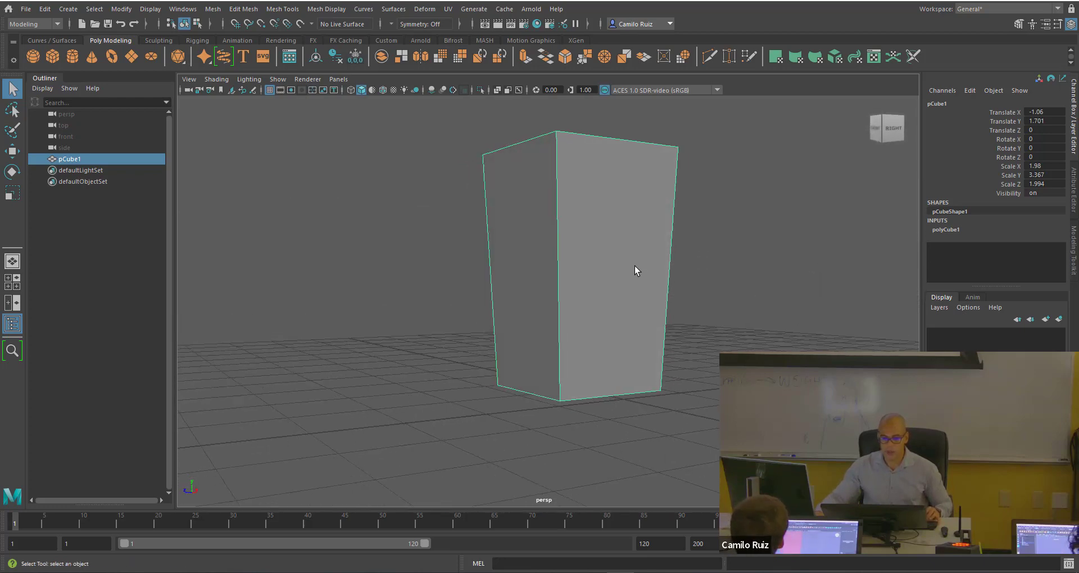
{"action": "right_click", "coordinate": [593, 259]}
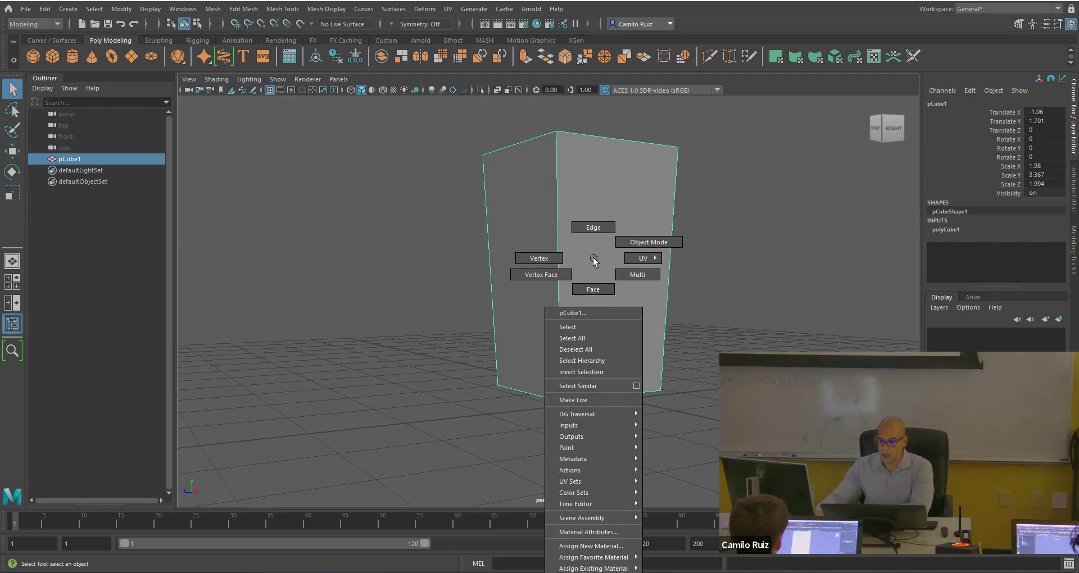
{"action": "left_click", "coordinate": [623, 241]}
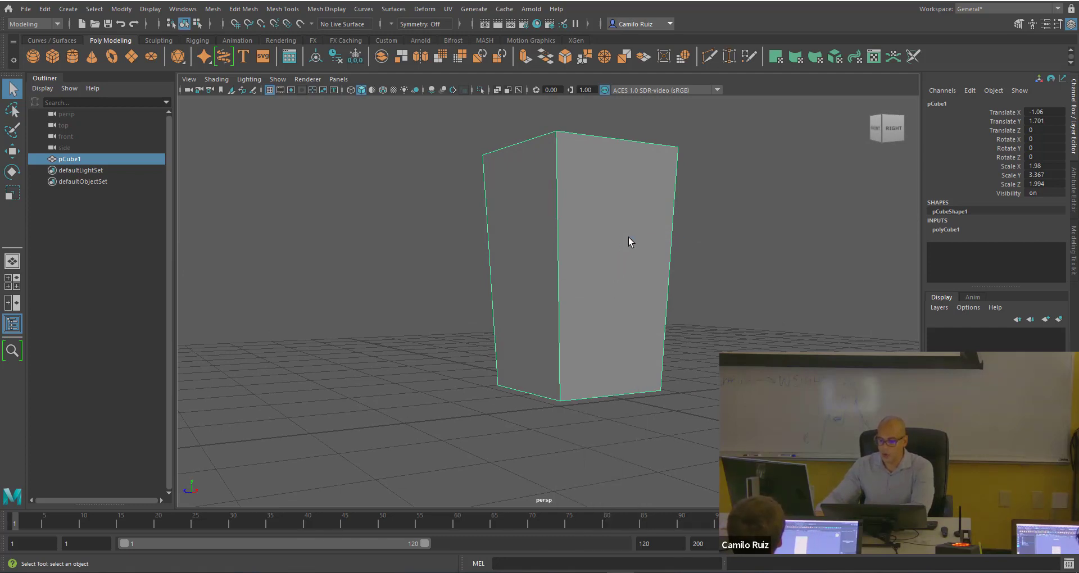
{"action": "left_click", "coordinate": [732, 210]}
{"action": "left_click", "coordinate": [629, 226]}
{"action": "left_click", "coordinate": [701, 215]}
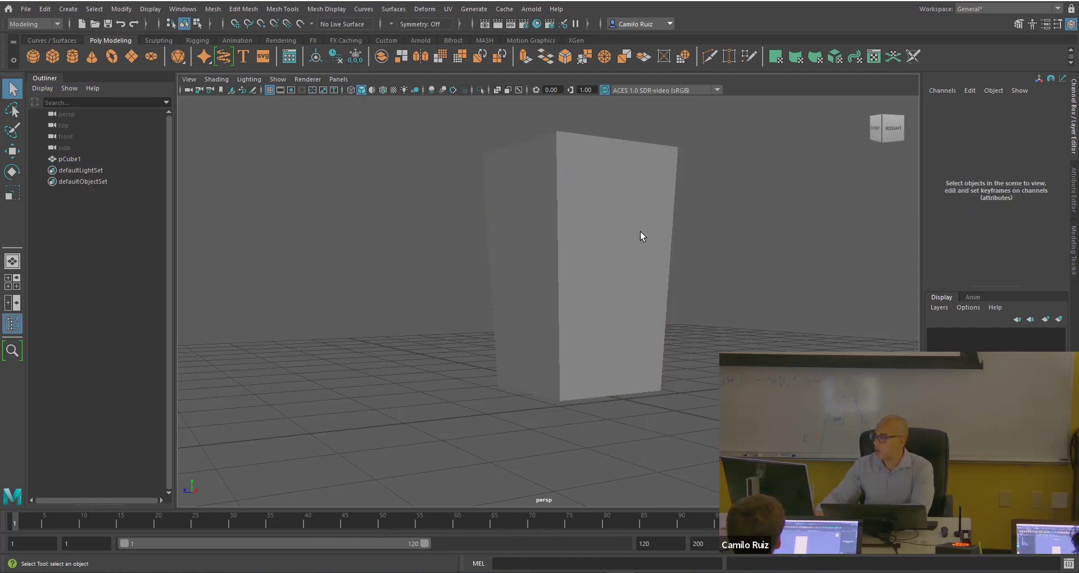
{"action": "left_click", "coordinate": [622, 234]}
{"action": "right_click", "coordinate": [622, 234]}
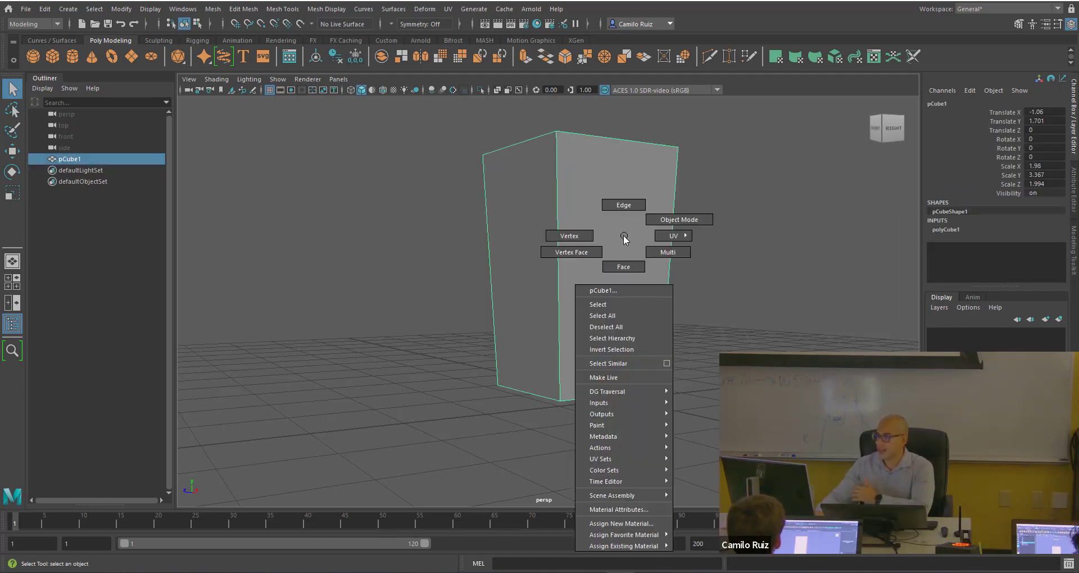
{"action": "left_click", "coordinate": [649, 221]}
{"action": "left_click", "coordinate": [717, 218]}
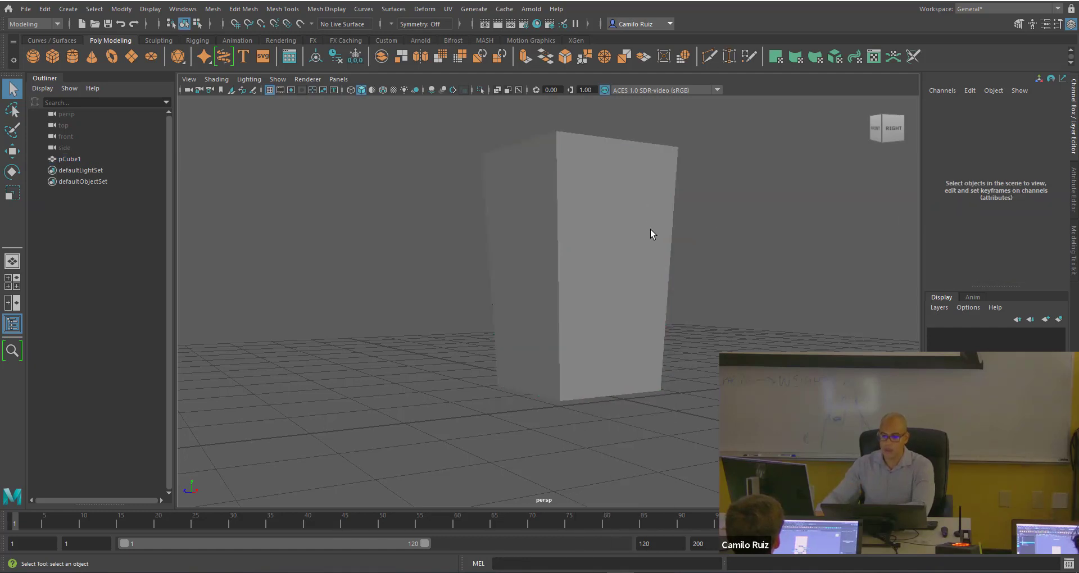
Select the tapered block, duplicate it, and move the copy along the Z axis to a Translate Z of about 1.943.
{"action": "left_click", "coordinate": [621, 235]}
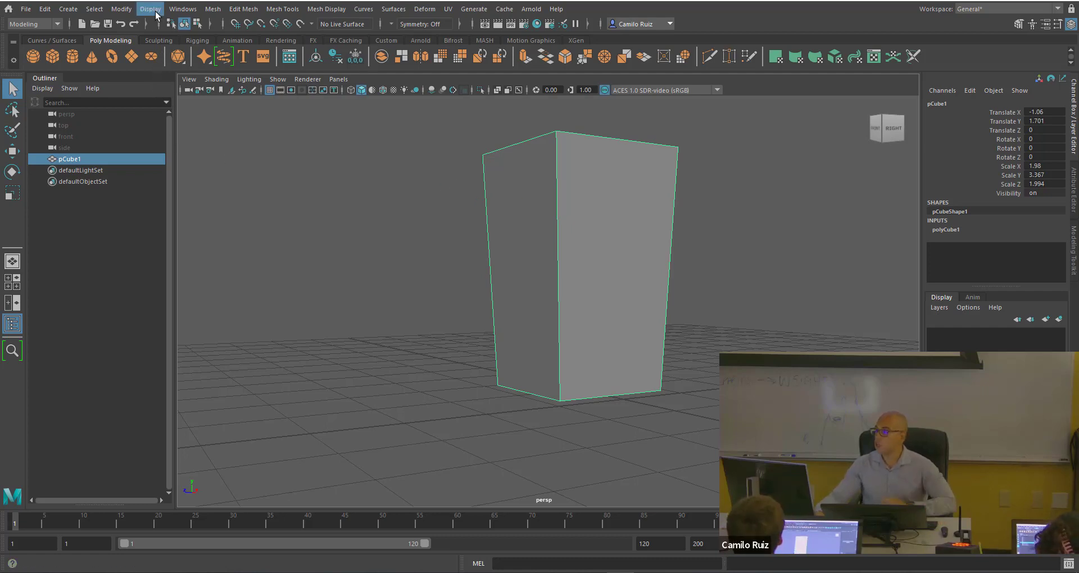
{"action": "left_click", "coordinate": [43, 9]}
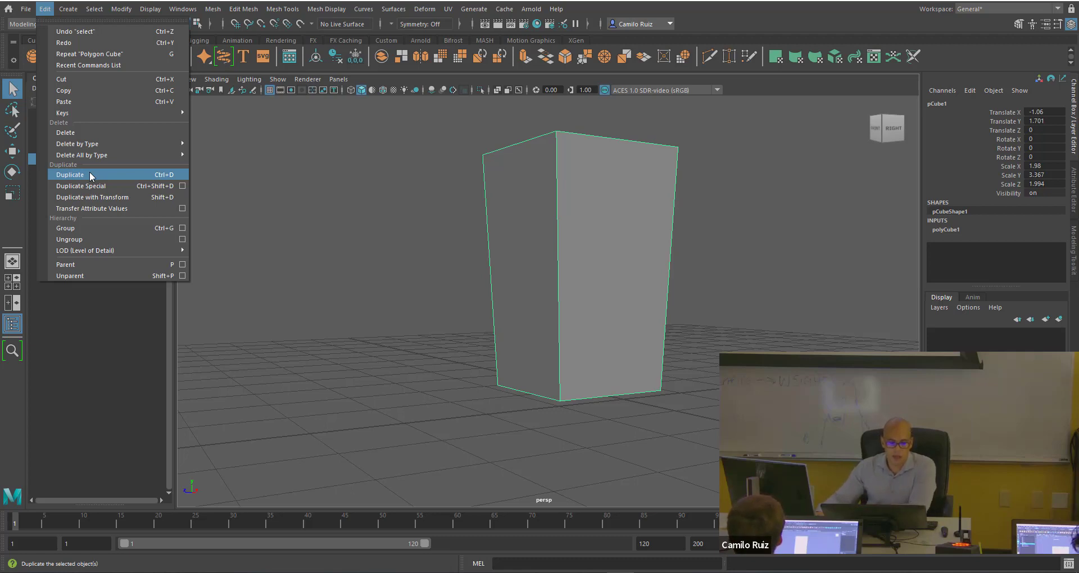
{"action": "left_click", "coordinate": [12, 150]}
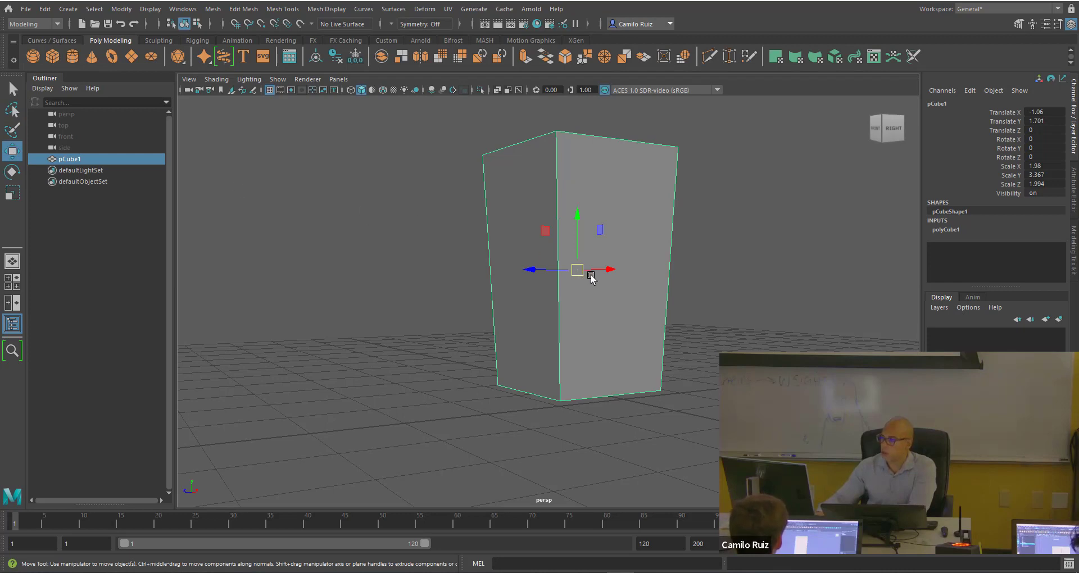
{"action": "key", "text": "ctrl+d"}
{"action": "left_click_drag", "start_coordinate": [537, 271], "coordinate": [407, 280]}
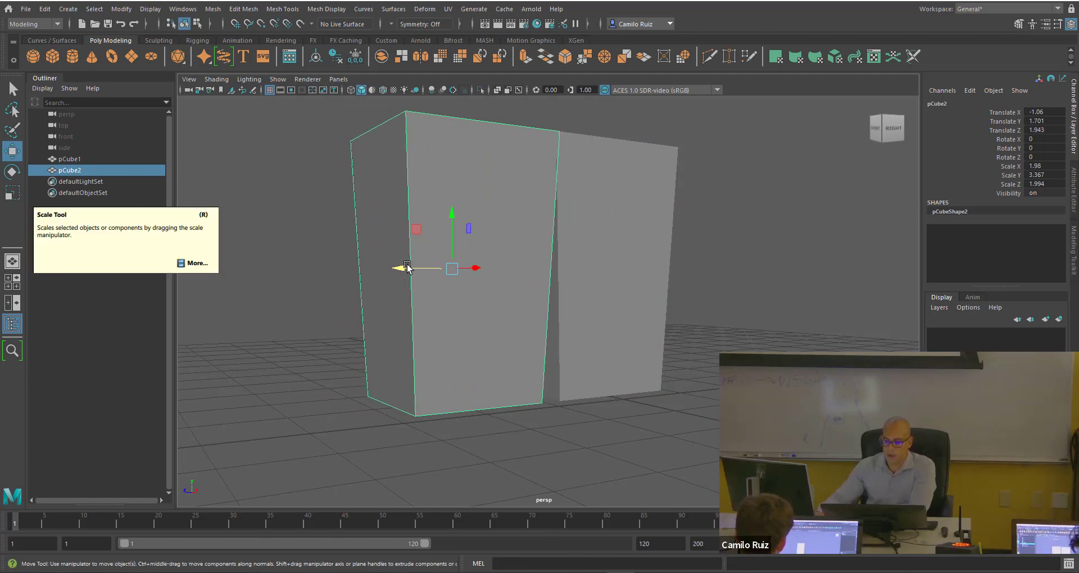
Shrink the copied block to a scale of about 1.491, 1.158, 1.501 and move it to Translate Y 0.565 and Translate Z 1.467.
{"action": "left_click", "coordinate": [12, 194]}
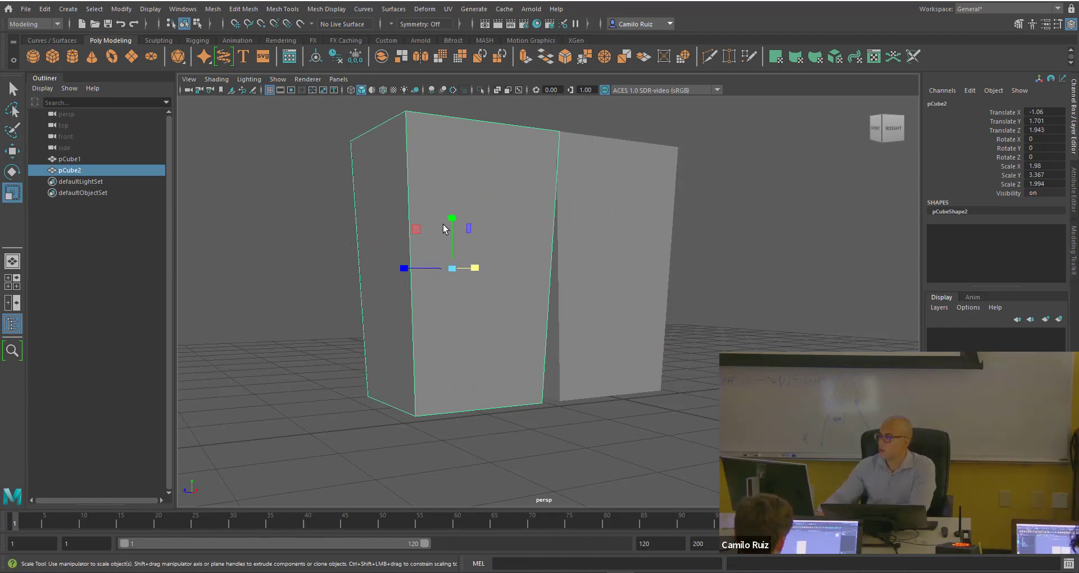
{"action": "left_click_drag", "start_coordinate": [451, 217], "coordinate": [416, 270]}
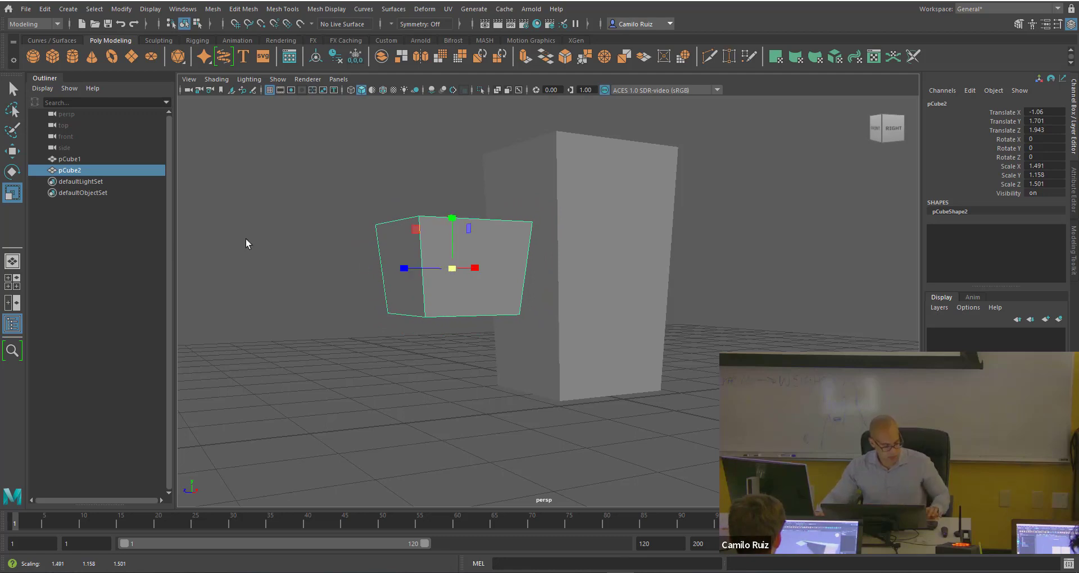
{"action": "left_click", "coordinate": [13, 150]}
{"action": "left_click_drag", "start_coordinate": [450, 223], "coordinate": [450, 301]}
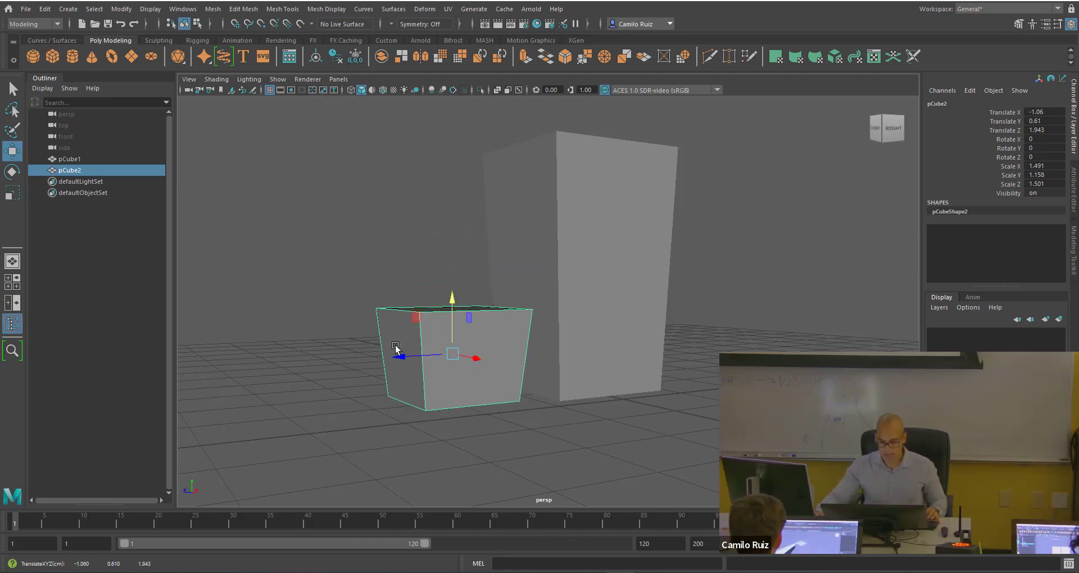
{"action": "left_click_drag", "start_coordinate": [418, 355], "coordinate": [435, 355]}
{"action": "left_click_drag", "start_coordinate": [486, 297], "coordinate": [489, 298]}
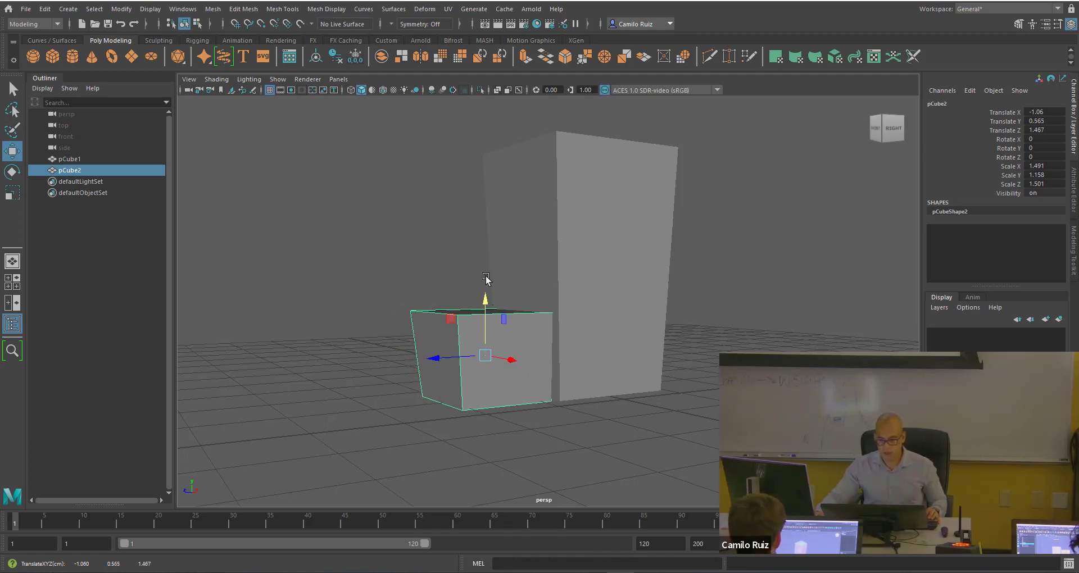
Enlarge the smaller block uniformly to a scale of about 1.811, 1.406, 1.823 and raise it to a Translate Y of 0.729.
{"action": "left_click_drag", "start_coordinate": [487, 260], "coordinate": [444, 274], "text": "alt"}
{"action": "left_click", "coordinate": [456, 260]}
{"action": "left_click", "coordinate": [426, 332]}
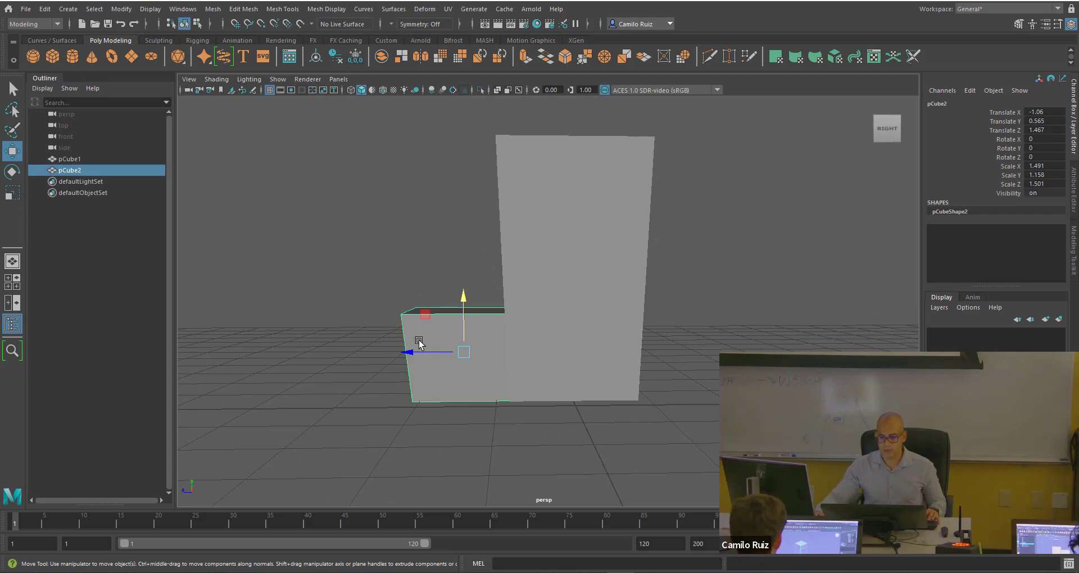
{"action": "key", "text": "r"}
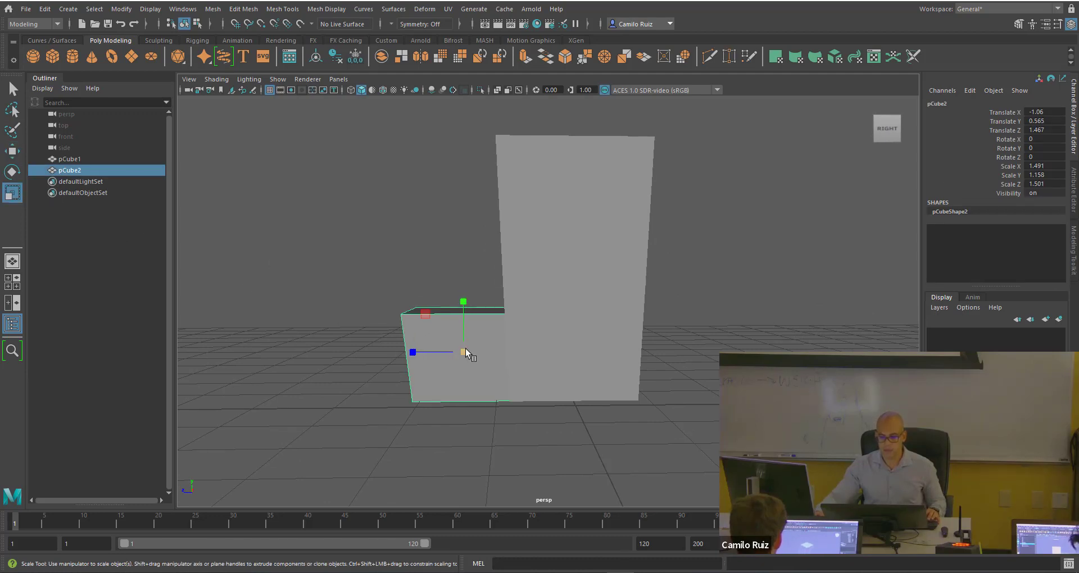
{"action": "left_click_drag", "start_coordinate": [464, 351], "coordinate": [484, 367]}
{"action": "key", "text": "w"}
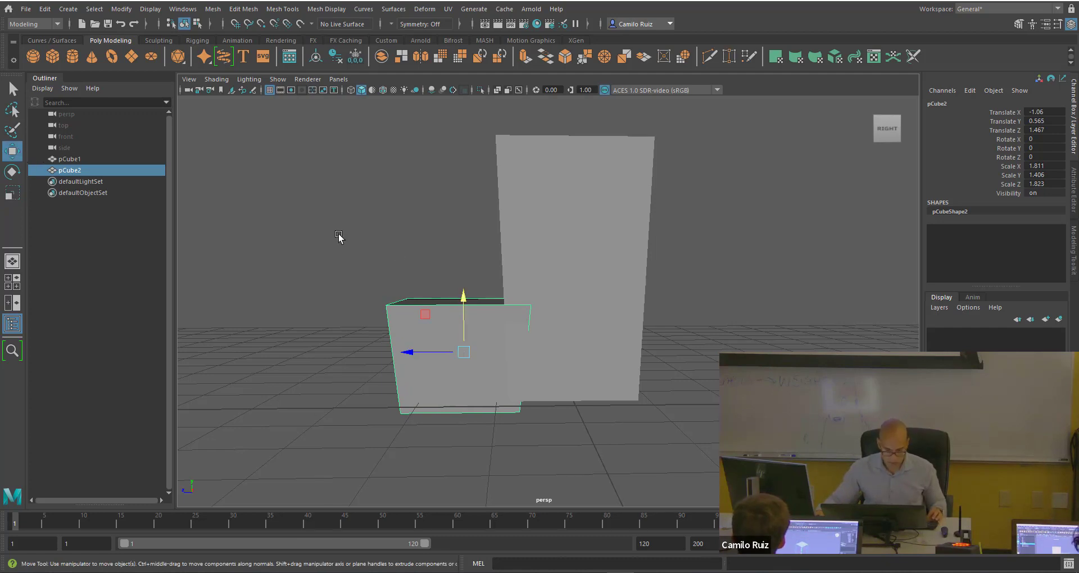
{"action": "mouse_move", "coordinate": [463, 303]}
{"action": "left_mouse_down"}
{"action": "mouse_move", "coordinate": [460, 272]}
{"action": "mouse_move", "coordinate": [465, 291]}
{"action": "left_mouse_up"}
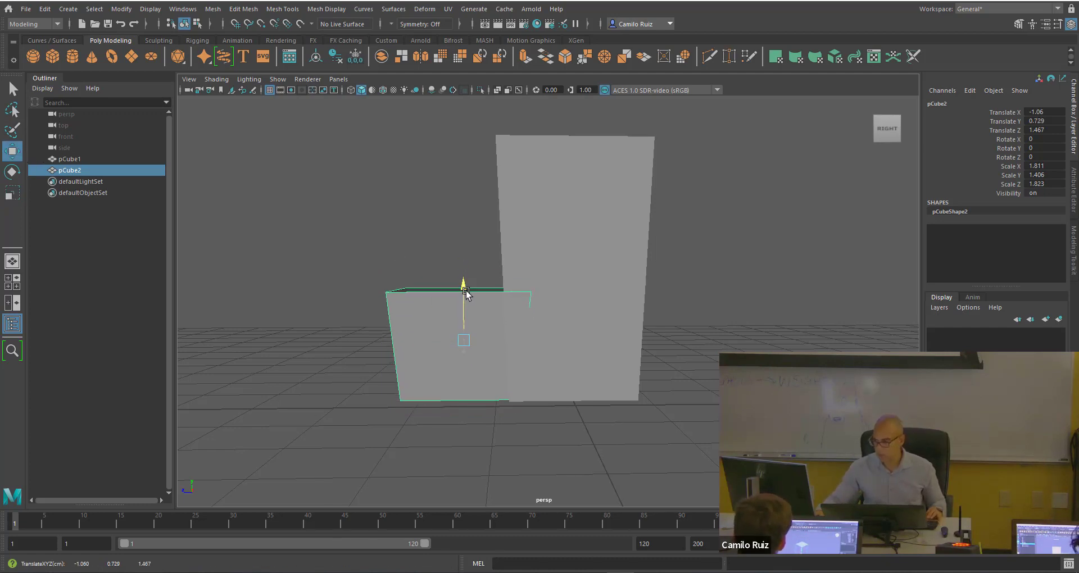
Narrow the smaller block to a Scale X of about 1.464, shift it to Translate Z 1.437, and deselect it.
{"action": "left_click_drag", "start_coordinate": [414, 337], "coordinate": [494, 371]}
{"action": "key", "text": "r"}
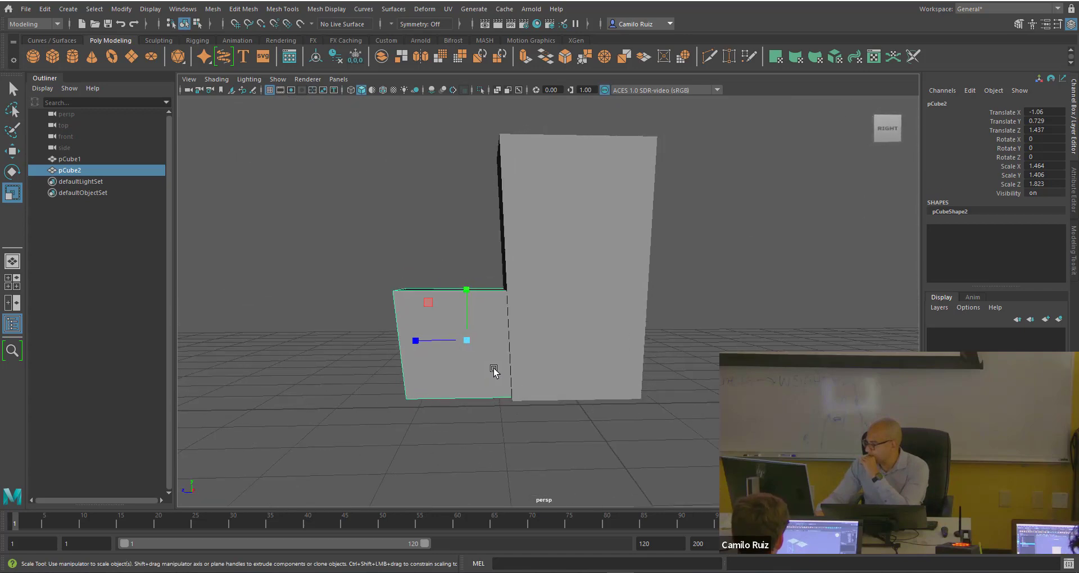
{"action": "left_click", "coordinate": [462, 272]}
{"action": "left_click_drag", "start_coordinate": [463, 272], "coordinate": [488, 273], "text": "alt"}
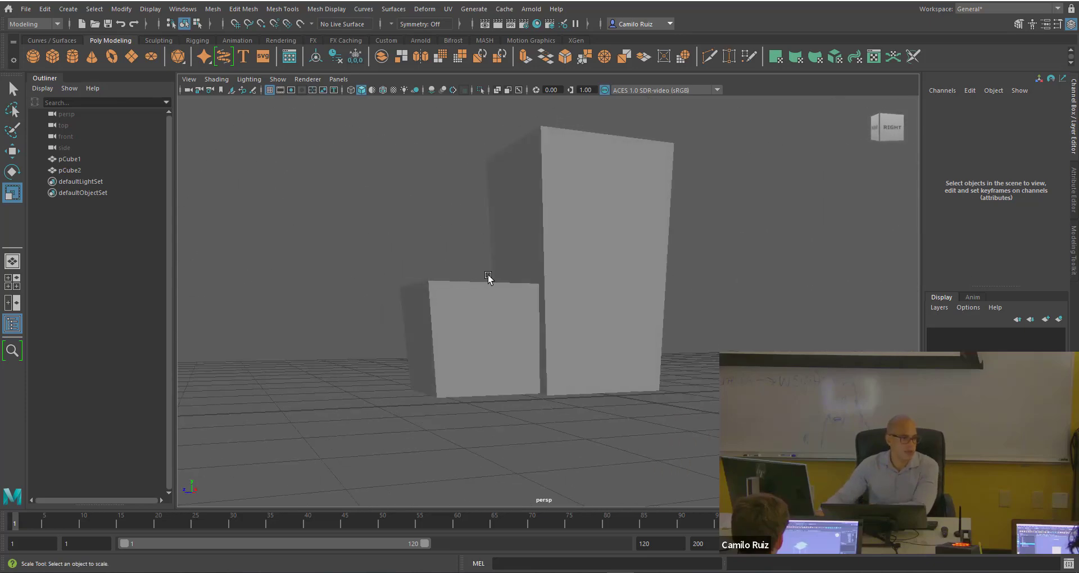
{"action": "left_click", "coordinate": [494, 296]}
{"action": "left_click", "coordinate": [484, 275]}
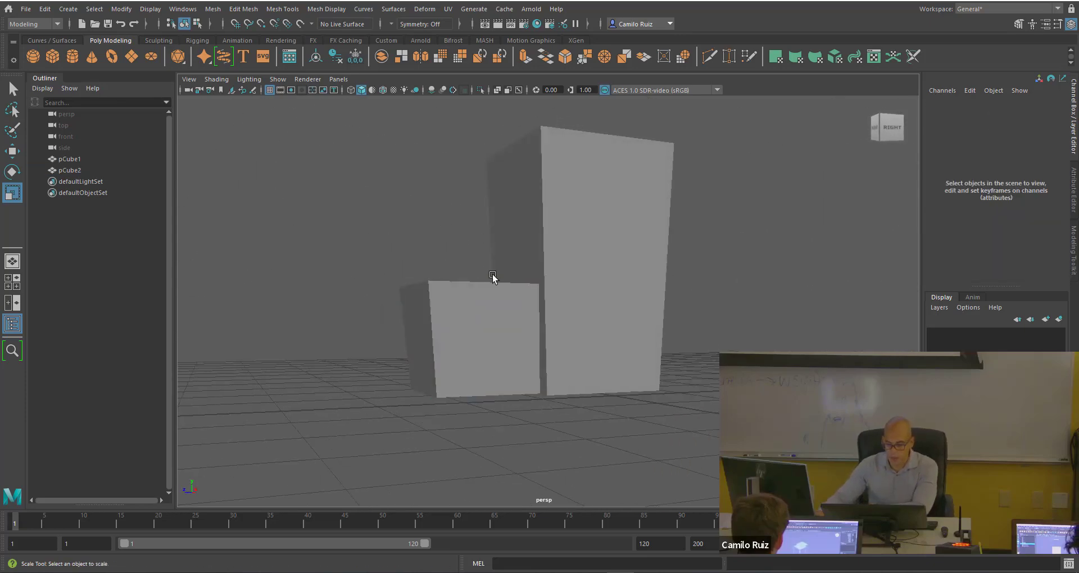
{"action": "mouse_move", "coordinate": [492, 278]}
{"action": "left_mouse_down", "text": "alt"}
{"action": "mouse_move", "coordinate": [477, 275]}
{"action": "mouse_move", "coordinate": [488, 281]}
{"action": "left_mouse_up", "text": "alt"}
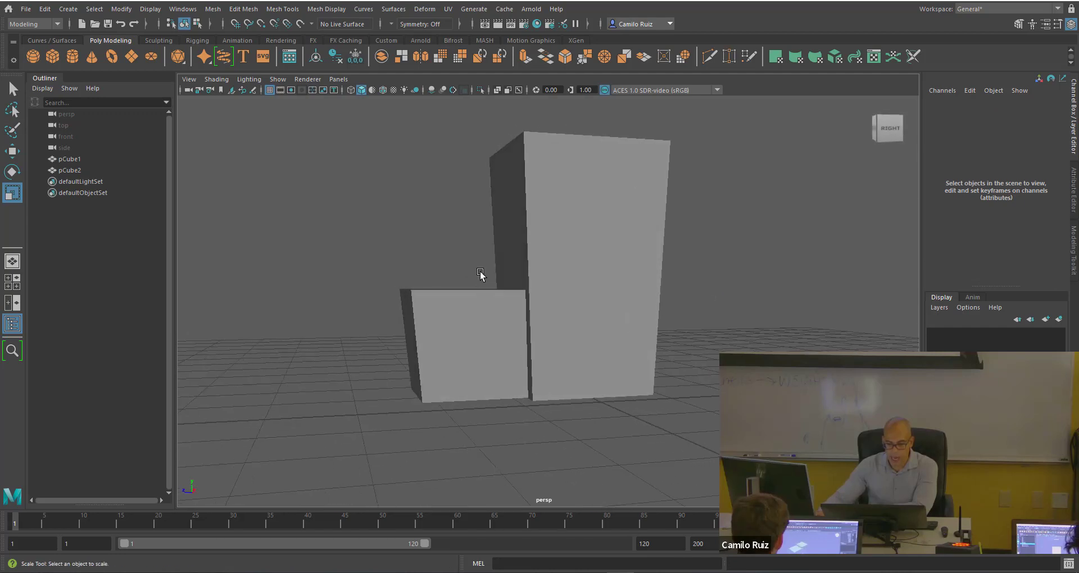
Compare the wireframe and shaded displays of both blocks, and finish with wireframe on shaded turned on in the perspective view.
{"action": "key", "text": "4"}
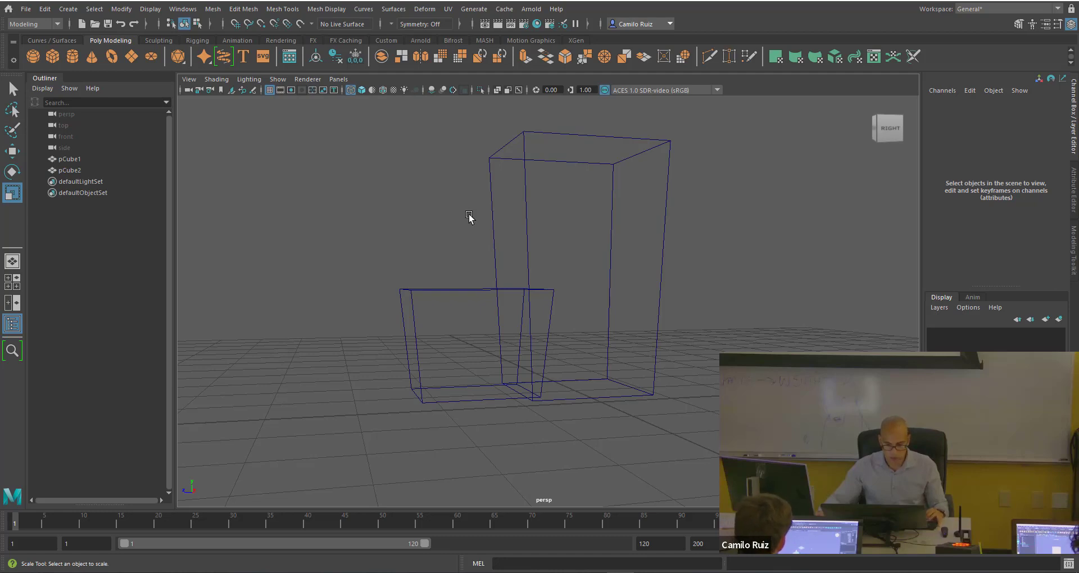
{"action": "key", "text": "5"}
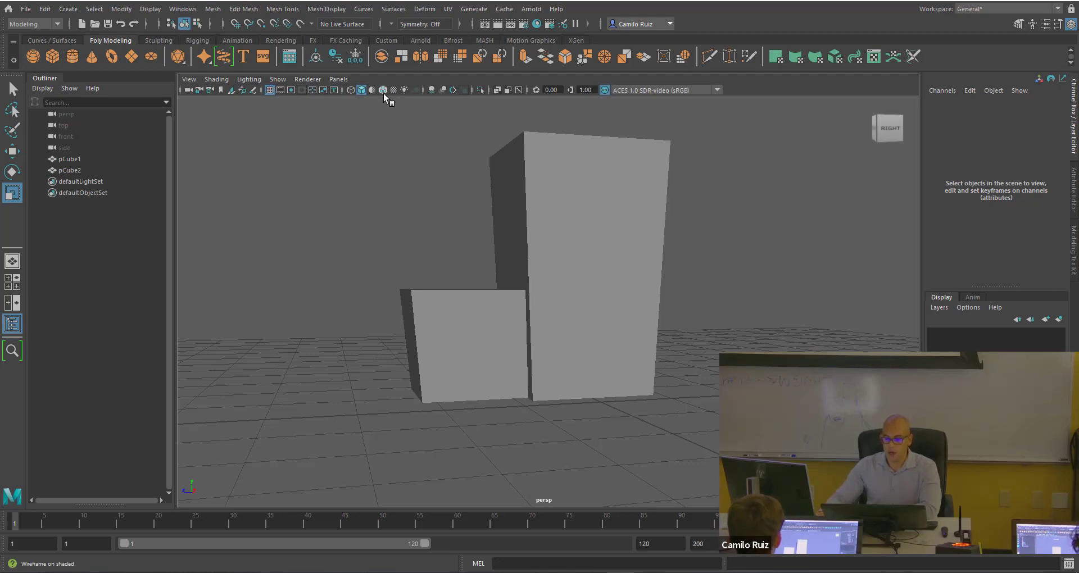
{"action": "left_click", "coordinate": [350, 90]}
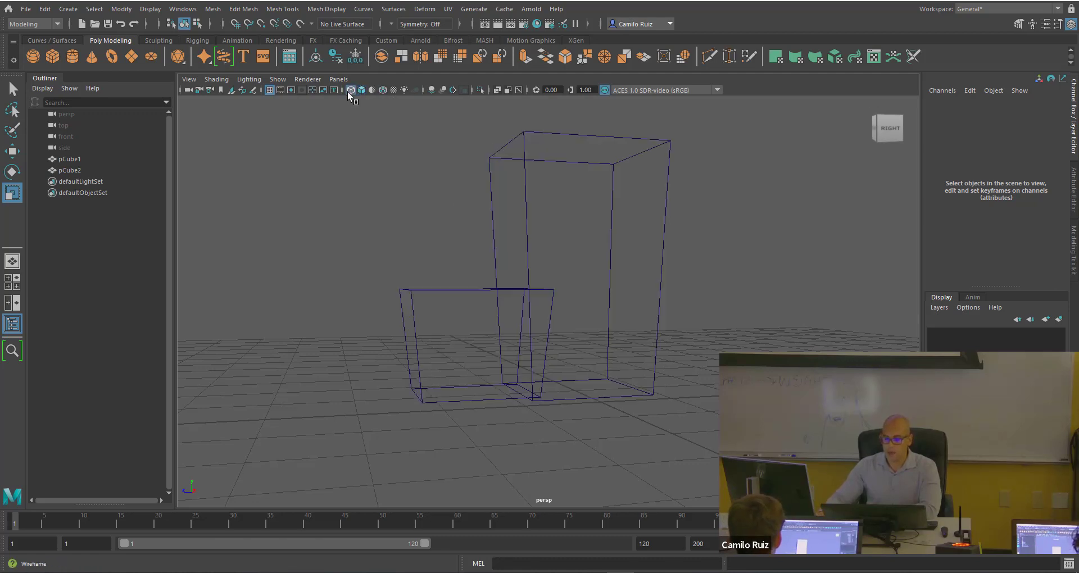
{"action": "left_click", "coordinate": [361, 90]}
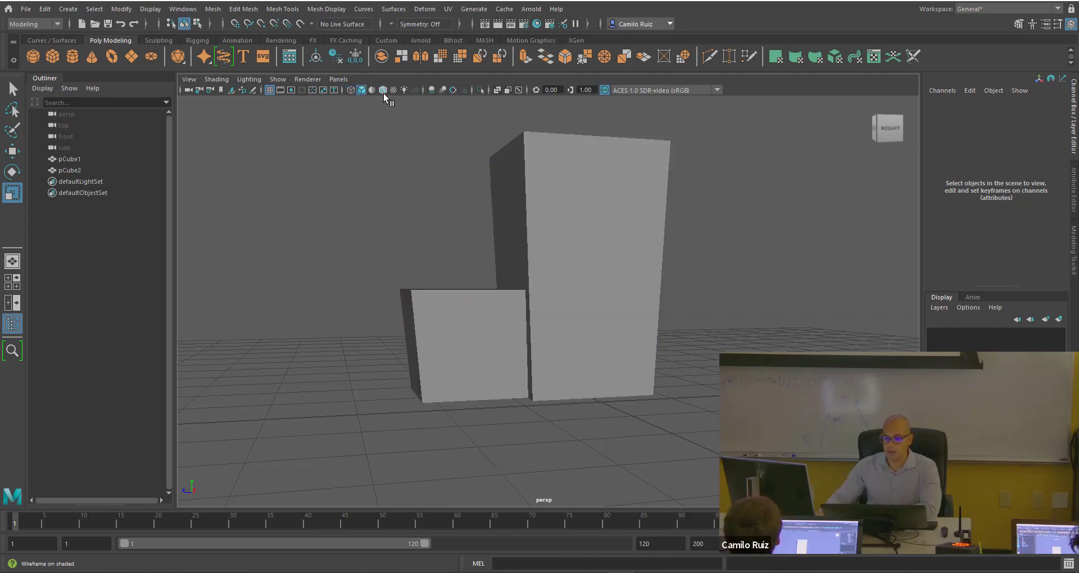
{"action": "left_click", "coordinate": [383, 95]}
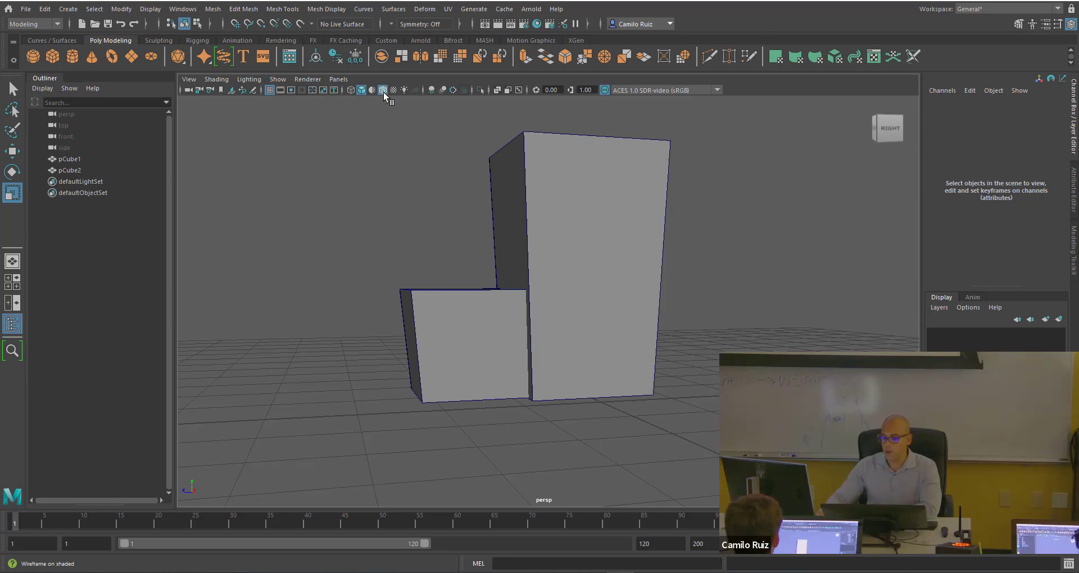
{"action": "left_click_drag", "start_coordinate": [443, 193], "coordinate": [469, 207], "text": "alt"}
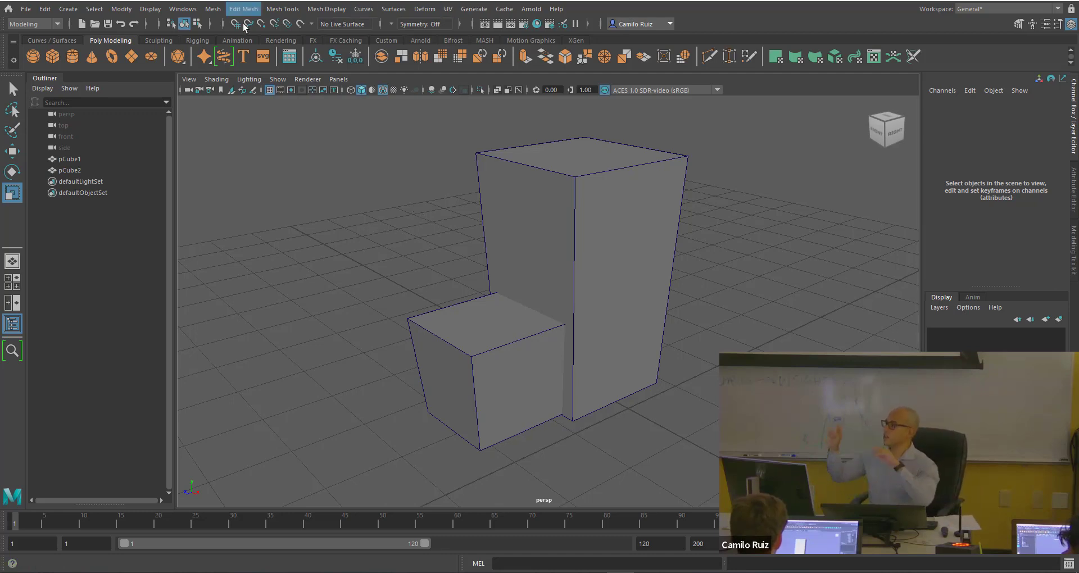
Start a new project in the Project Window and name it LowPolyBuilding_01.
{"action": "left_click", "coordinate": [45, 10]}
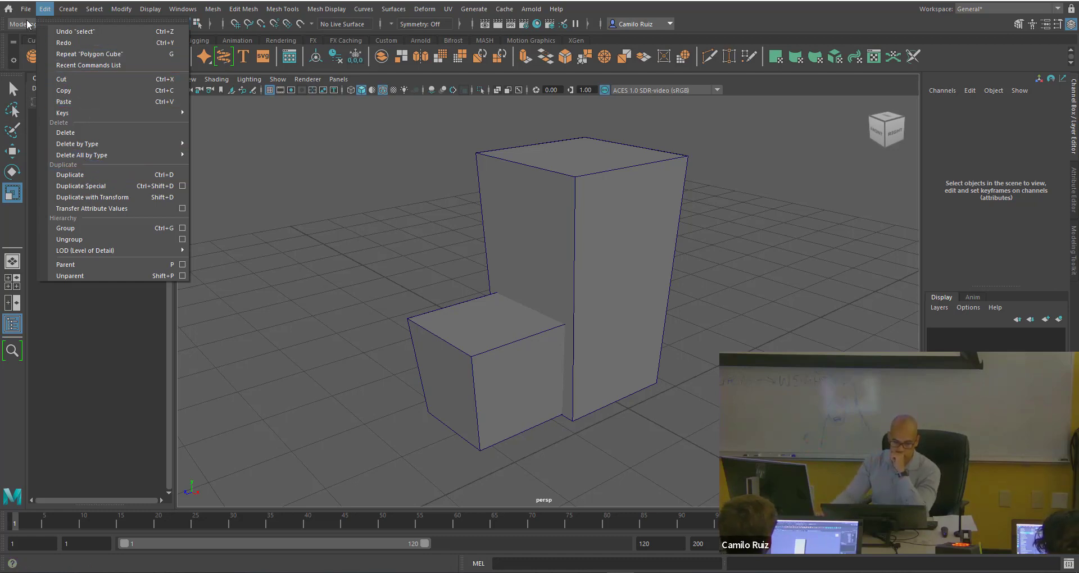
{"action": "mouse_move", "coordinate": [26, 12]}
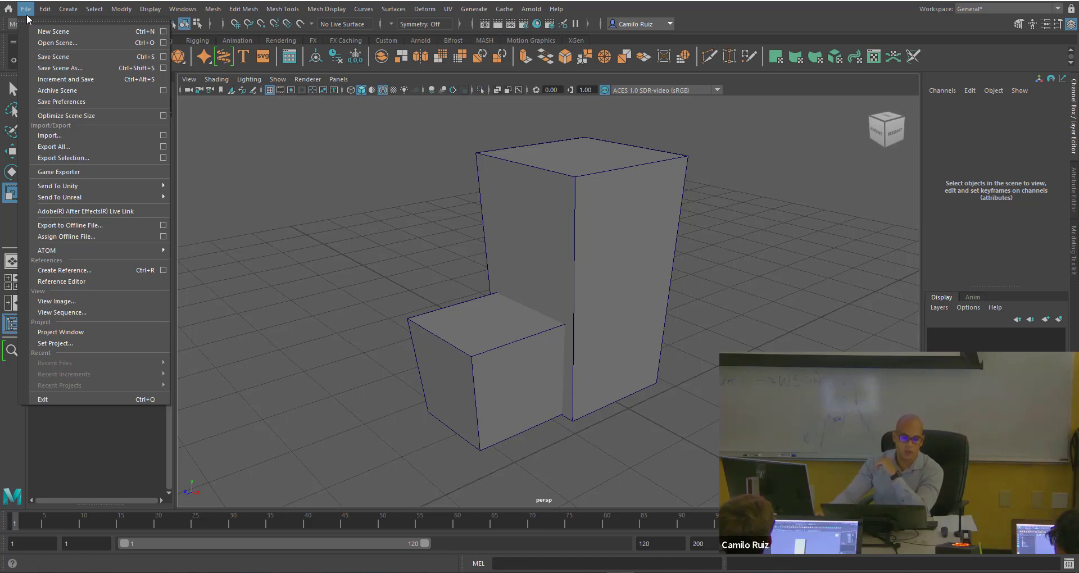
{"action": "left_click", "coordinate": [90, 332]}
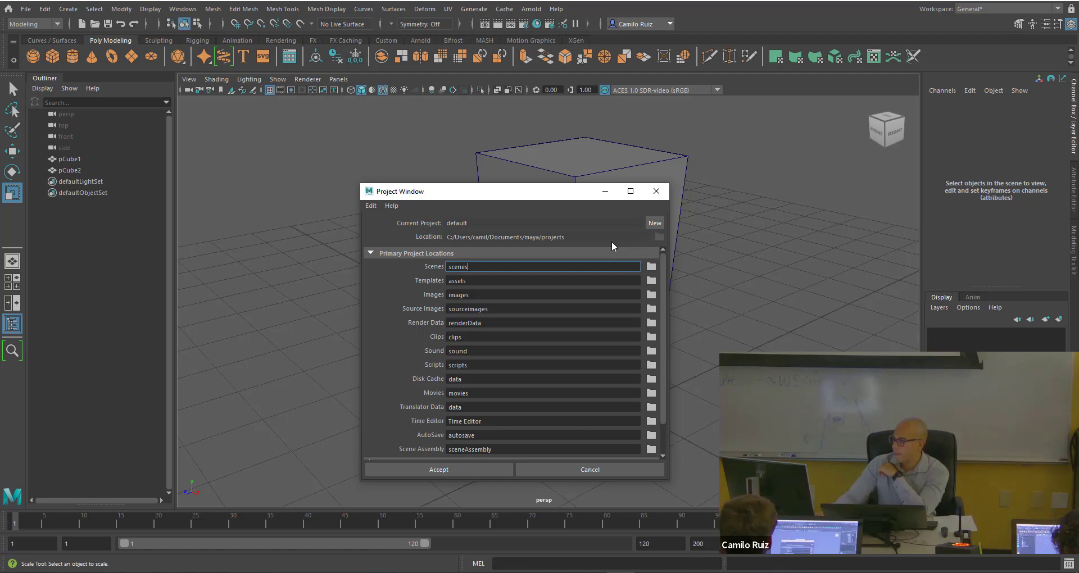
{"action": "left_click", "coordinate": [653, 225]}
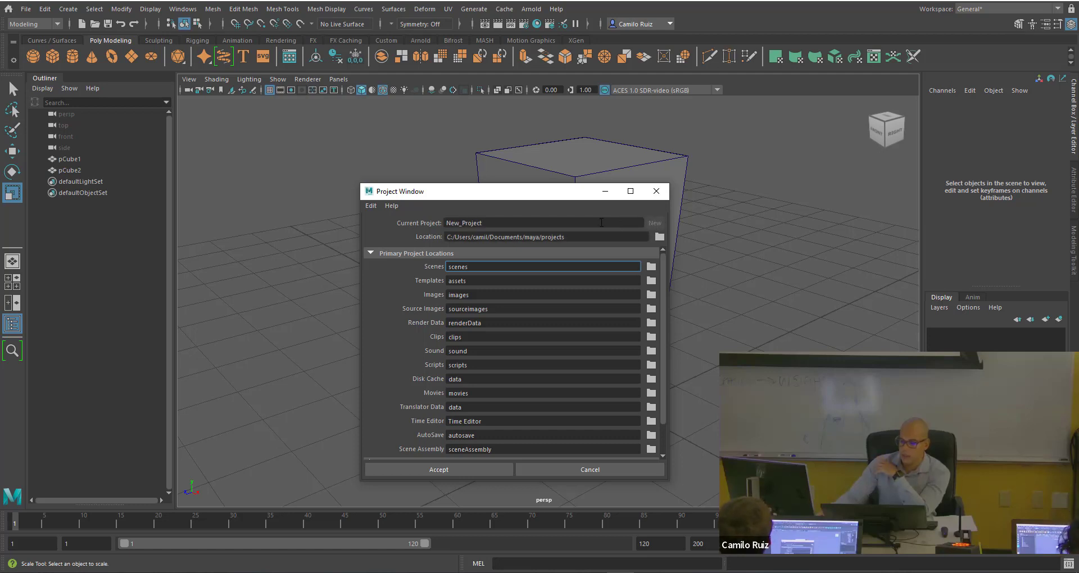
{"action": "left_click_drag", "start_coordinate": [507, 223], "coordinate": [345, 192]}
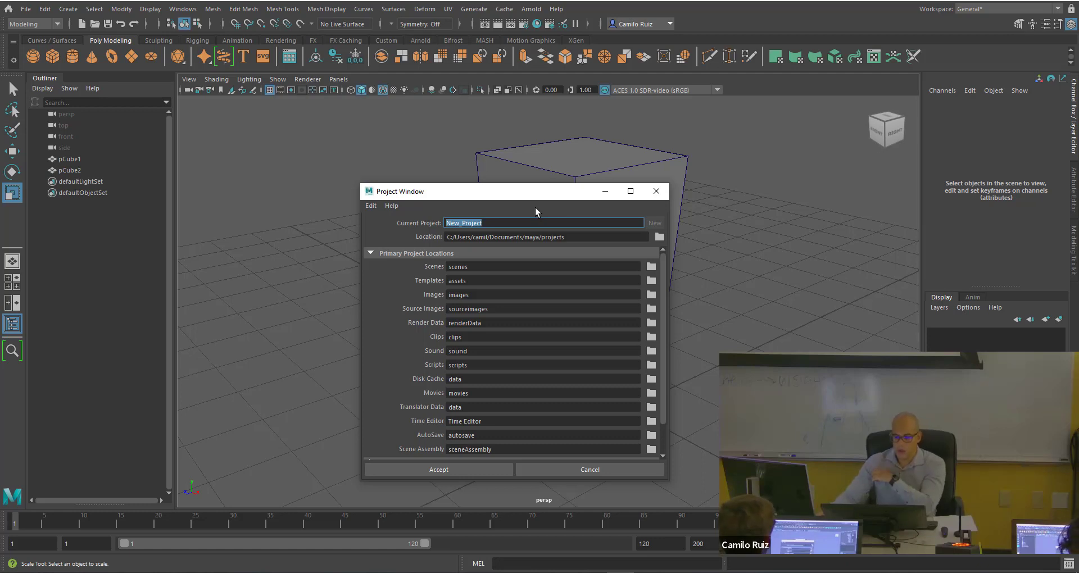
{"action": "type", "text": "Low"}
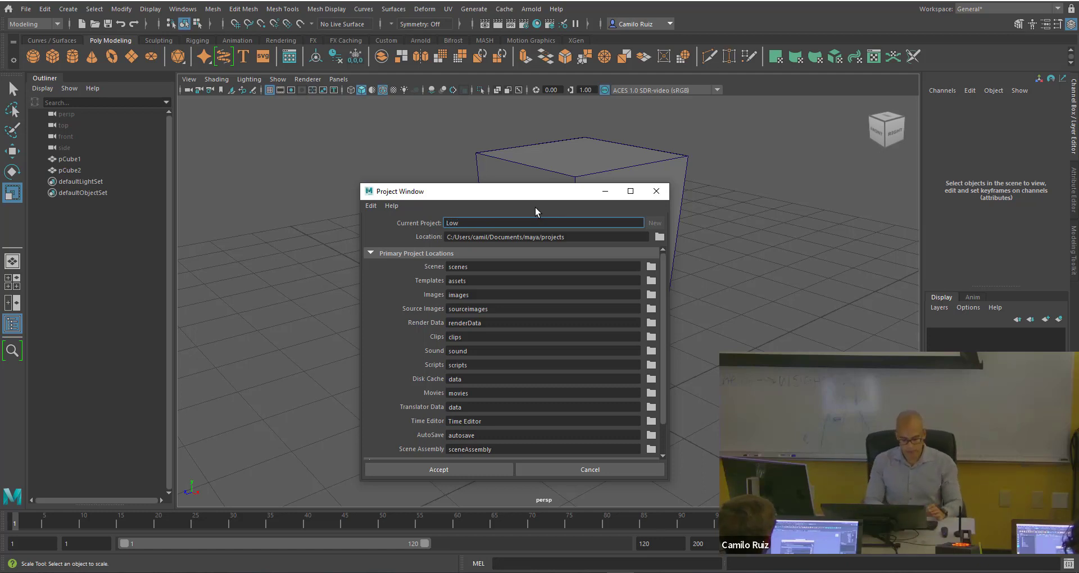
{"action": "type", "text": "p"}
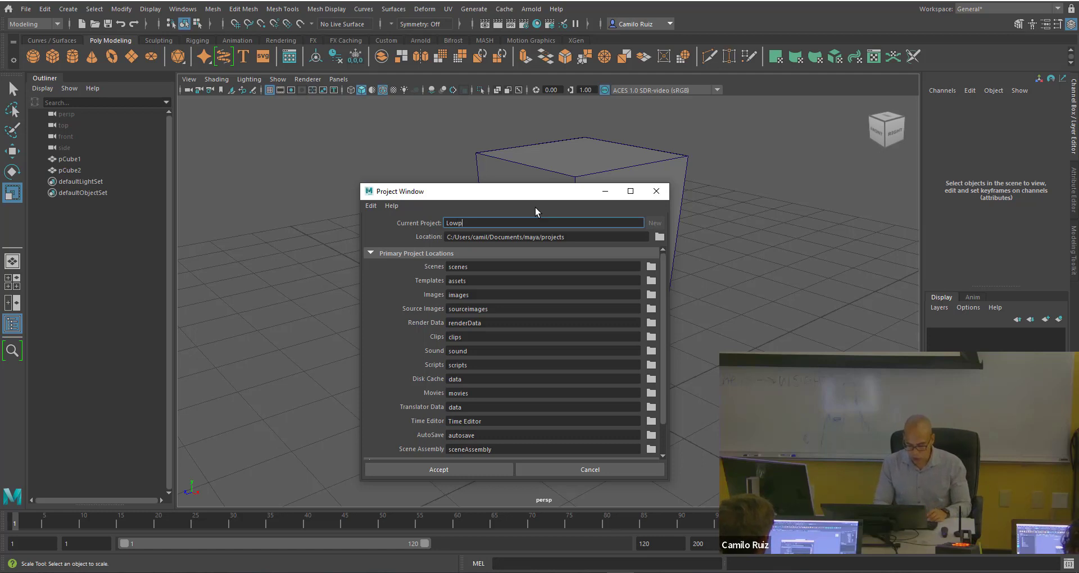
{"action": "type", "text": "olyBuiding"}
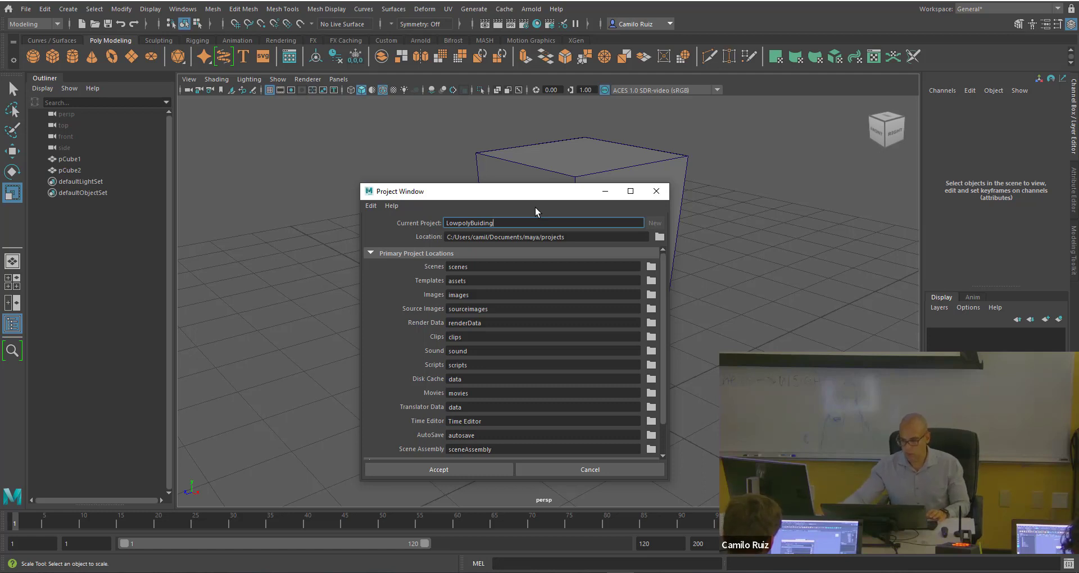
{"action": "type", "text": "_01"}
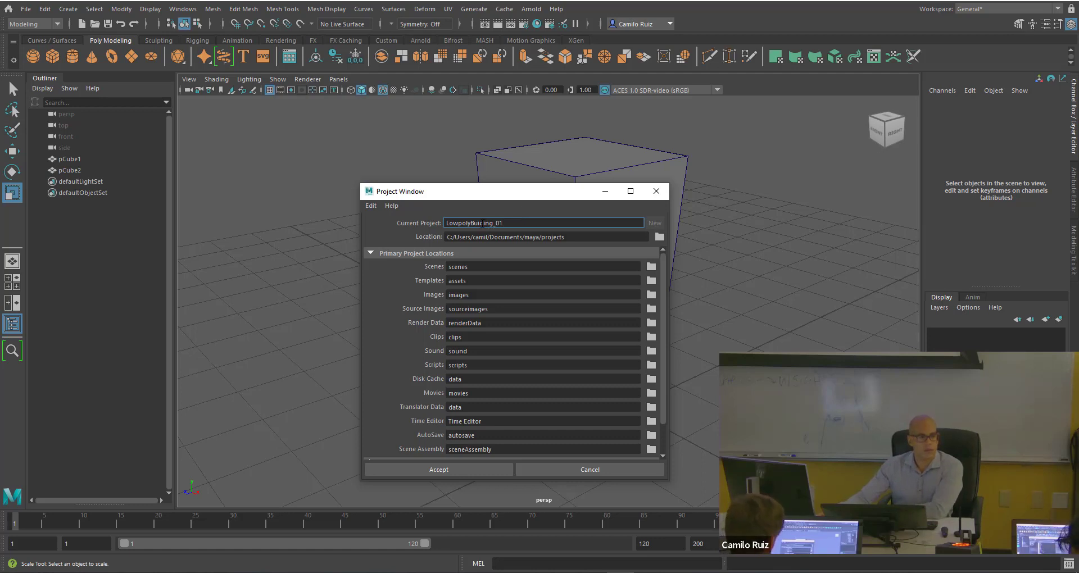
{"action": "left_click", "coordinate": [477, 224]}
{"action": "type", "text": "l"}
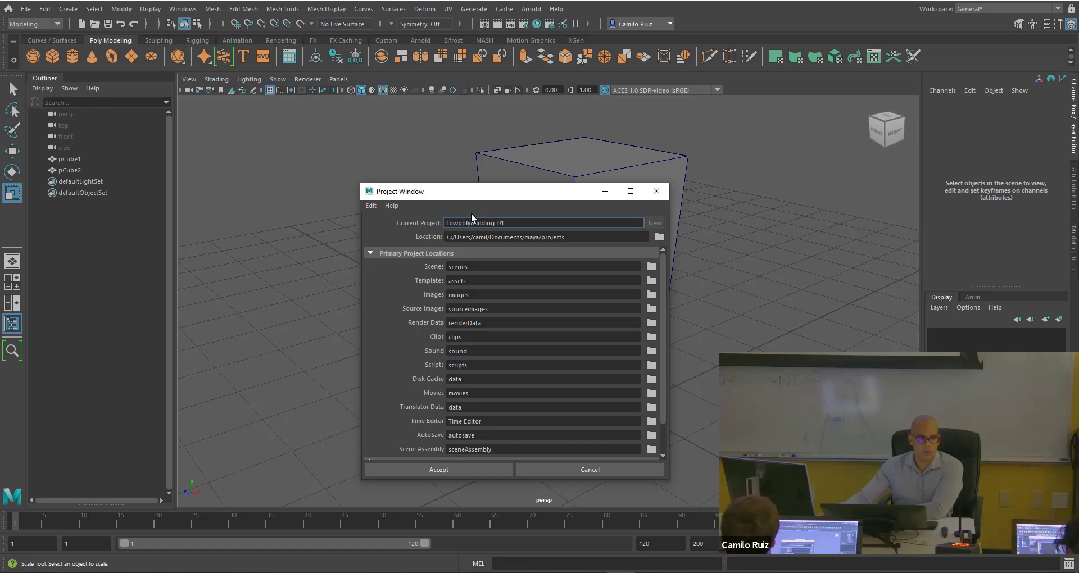
{"action": "key", "text": "BackSpace"}
{"action": "type", "text": "P"}
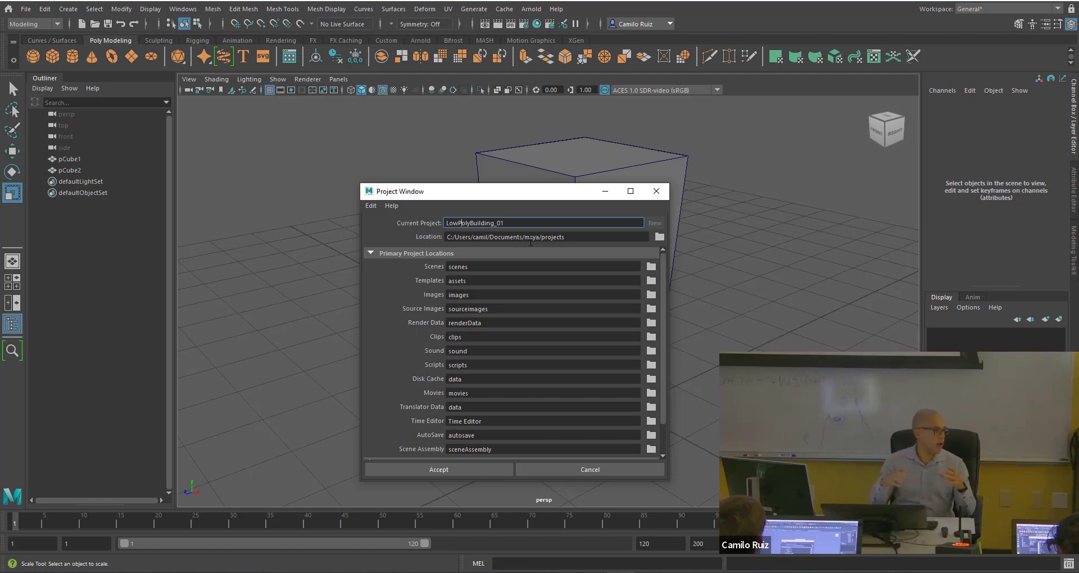
Set the new project's location to the KINGSTON (H:) drive.
{"action": "left_click", "coordinate": [660, 237]}
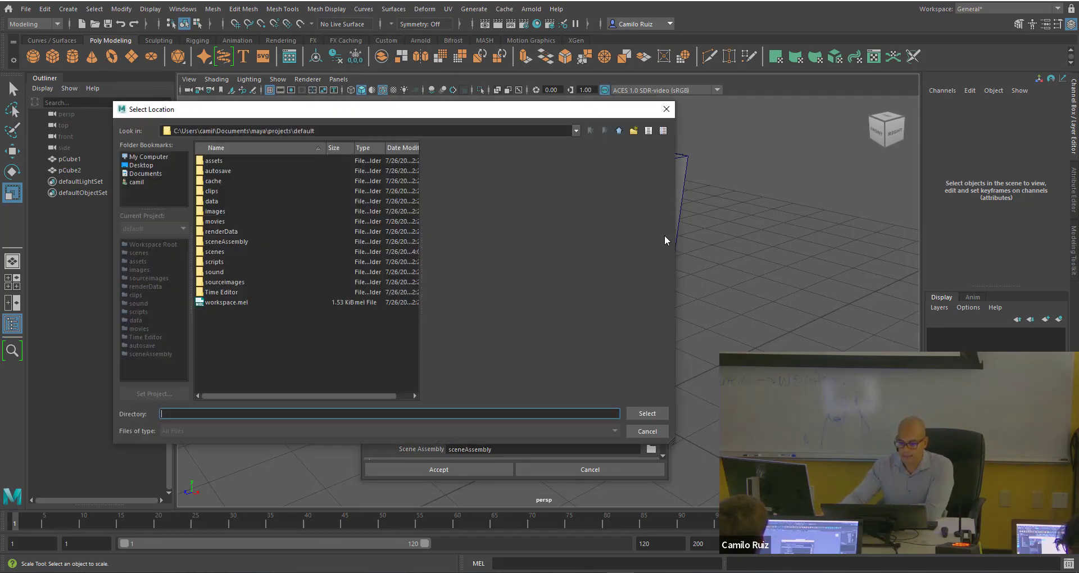
{"action": "left_click", "coordinate": [155, 157]}
{"action": "left_click", "coordinate": [226, 171]}
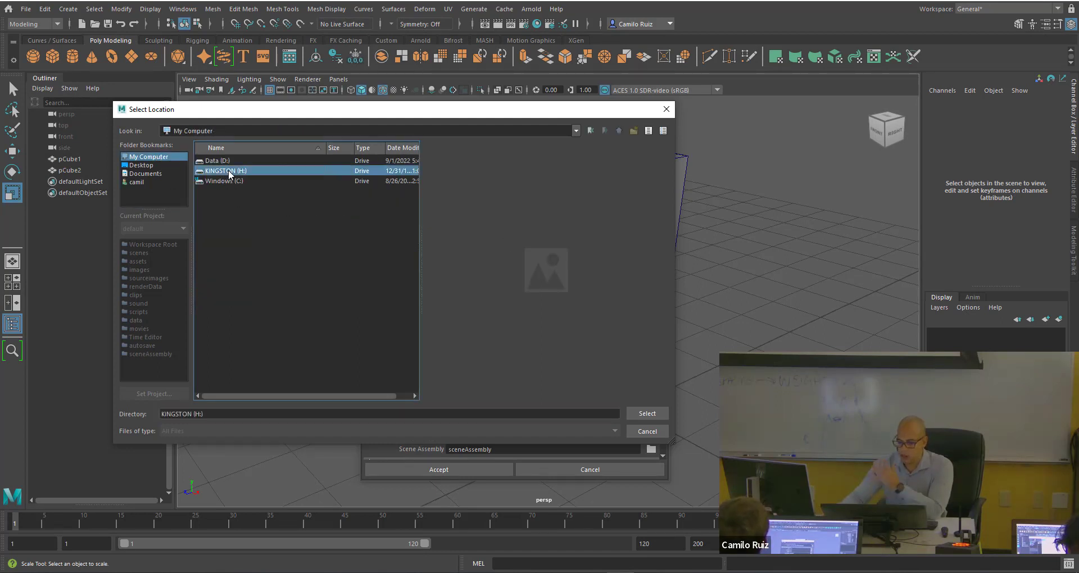
{"action": "left_click", "coordinate": [646, 413]}
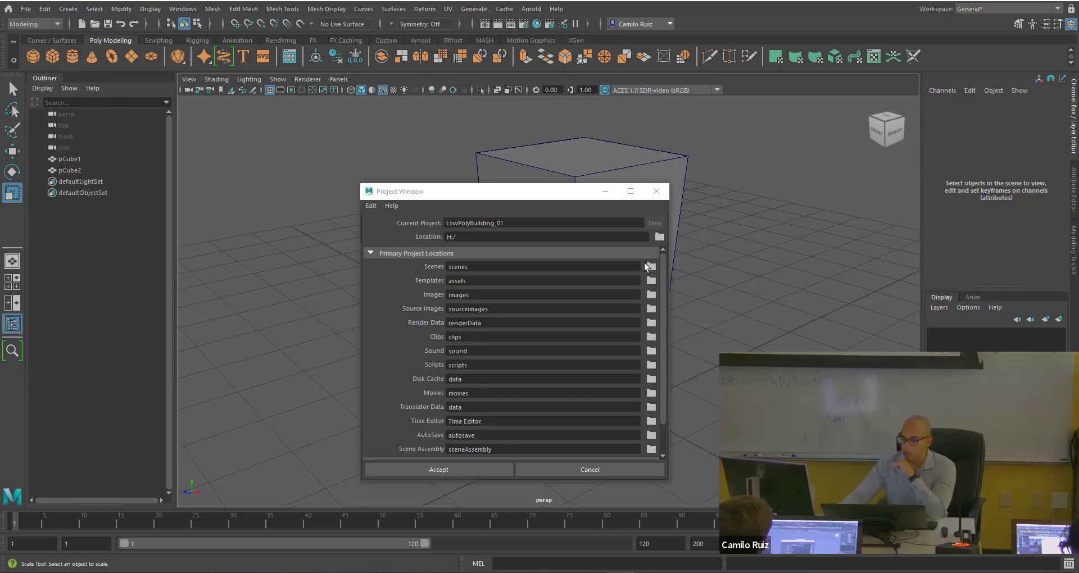
Set the new project's location to the Data (D:) drive and accept the project settings.
{"action": "left_click", "coordinate": [659, 237]}
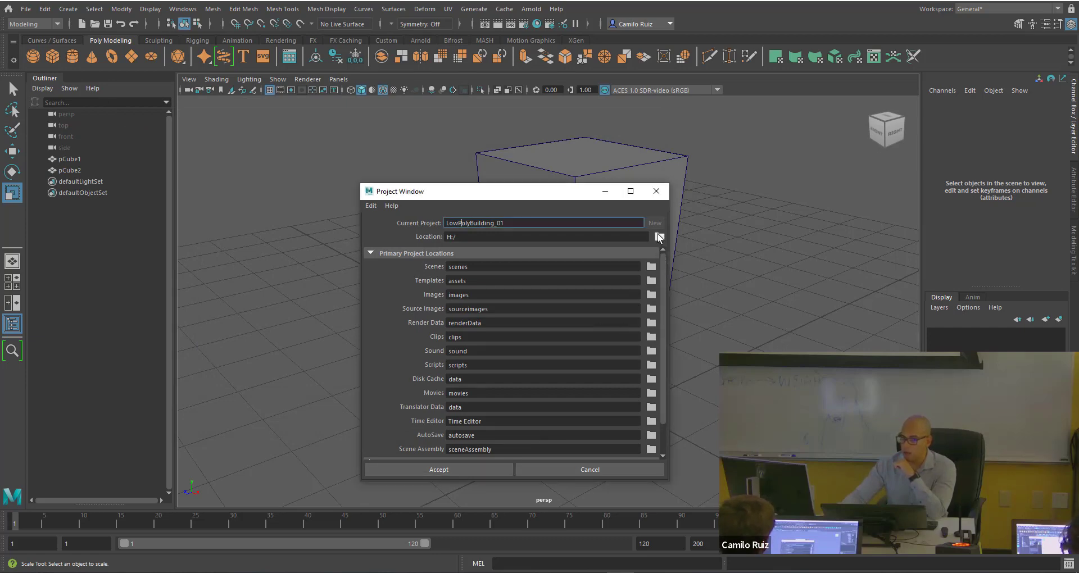
{"action": "left_click", "coordinate": [153, 158]}
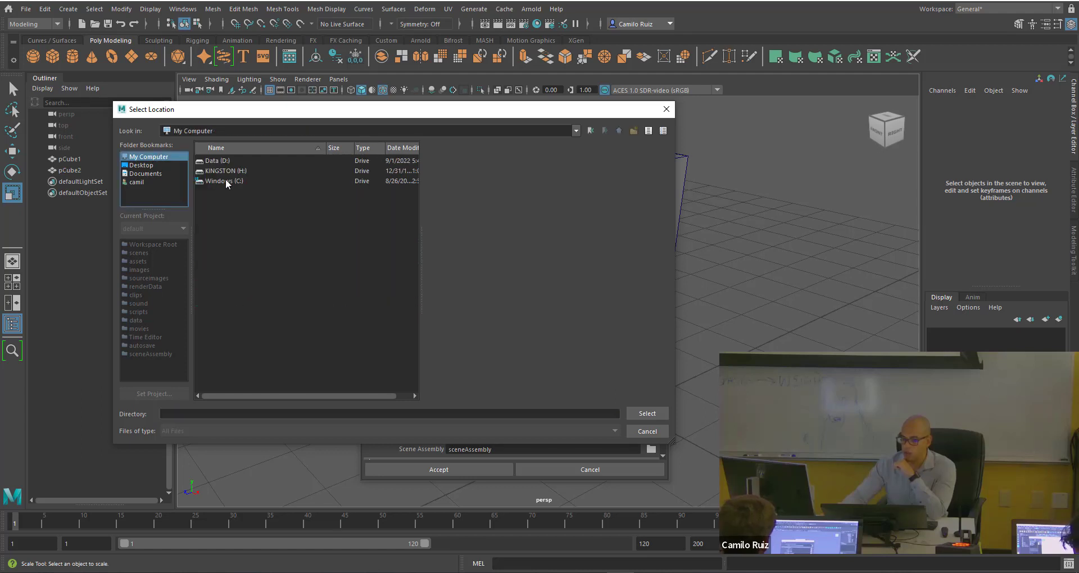
{"action": "left_click", "coordinate": [226, 162]}
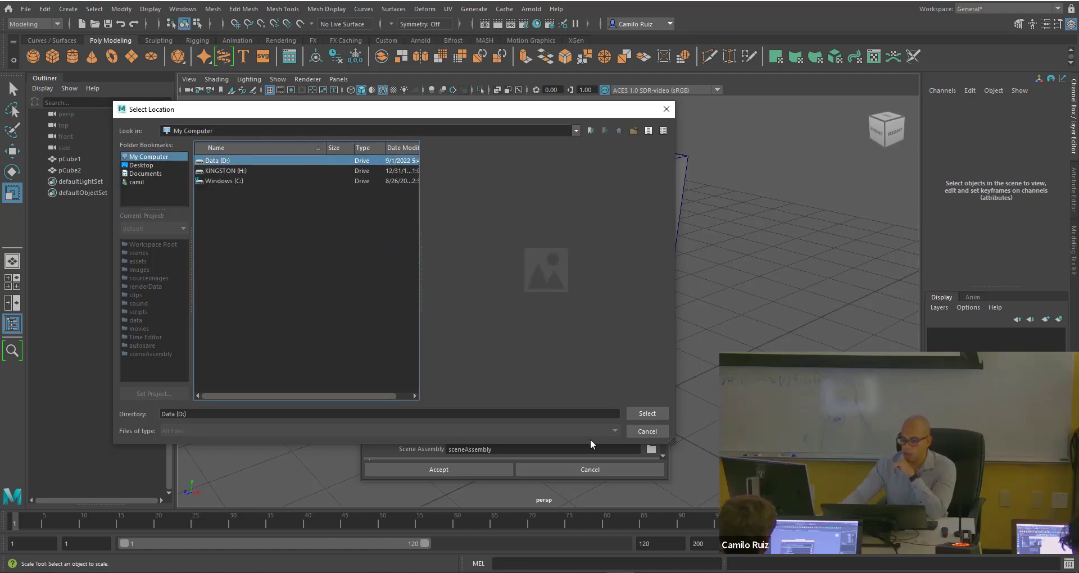
{"action": "left_click", "coordinate": [641, 414]}
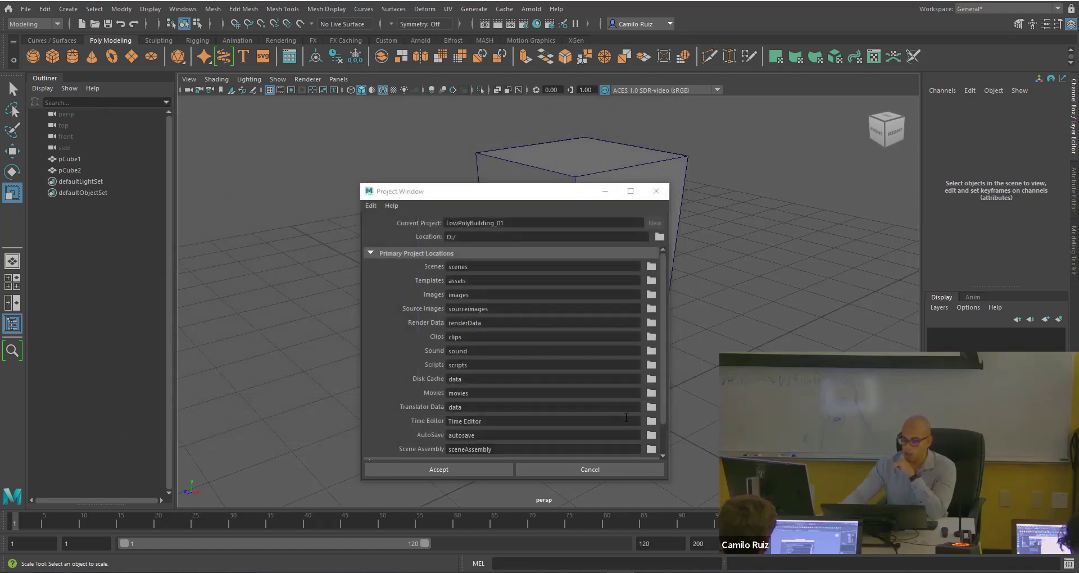
{"action": "left_click", "coordinate": [460, 470]}
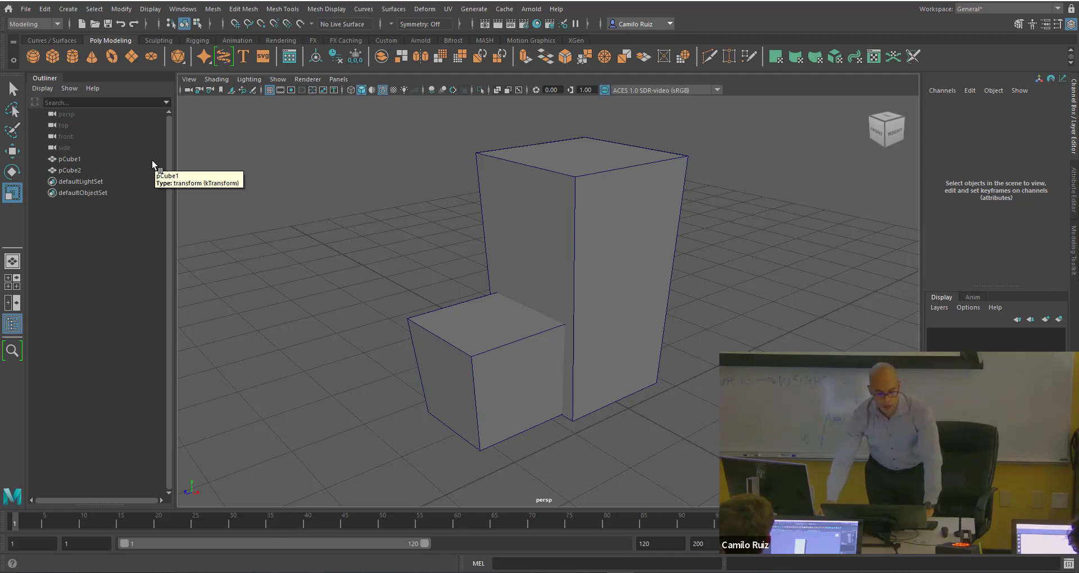
Set the LowPolyBuilding_01 folder on the D: drive as the current project.
{"action": "left_click", "coordinate": [26, 10]}
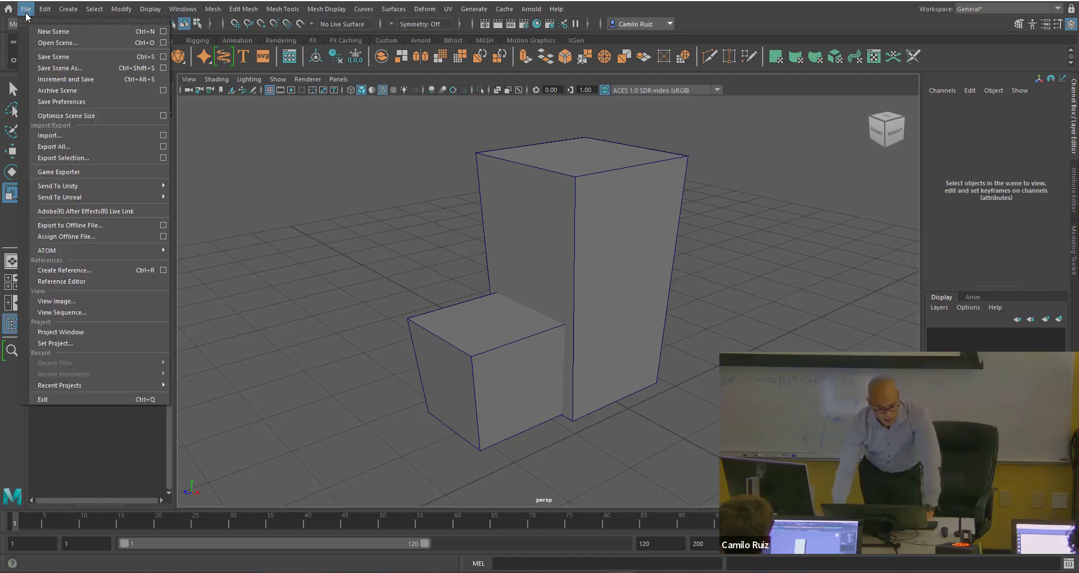
{"action": "left_click", "coordinate": [72, 344]}
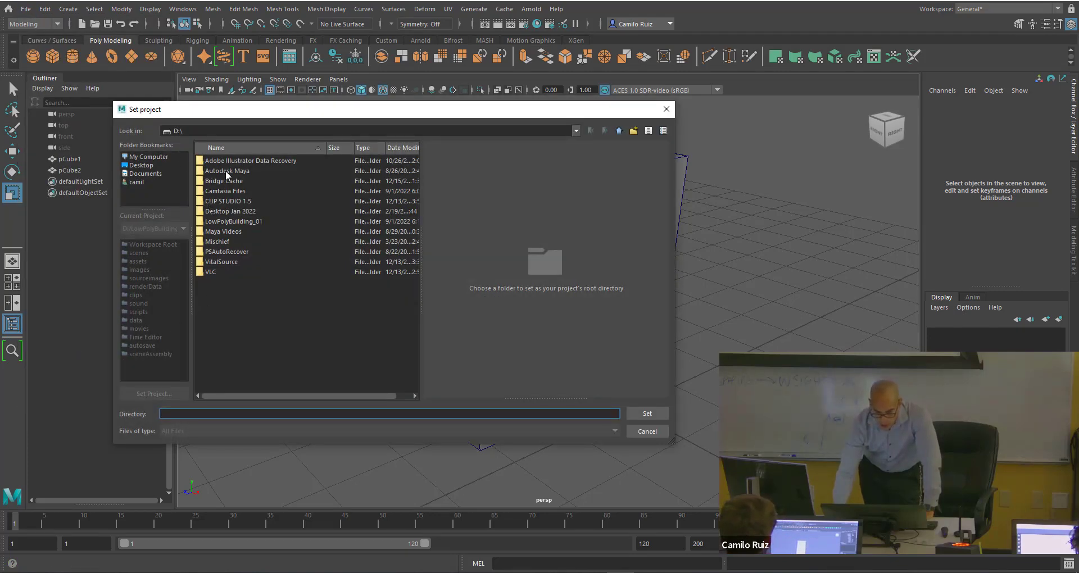
{"action": "left_click", "coordinate": [239, 220]}
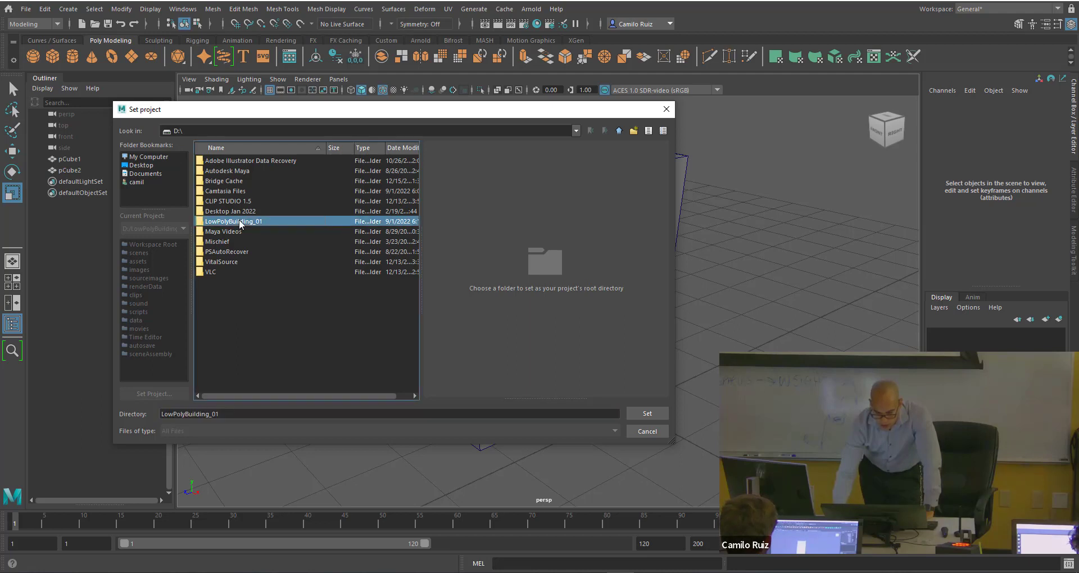
{"action": "left_click", "coordinate": [647, 414]}
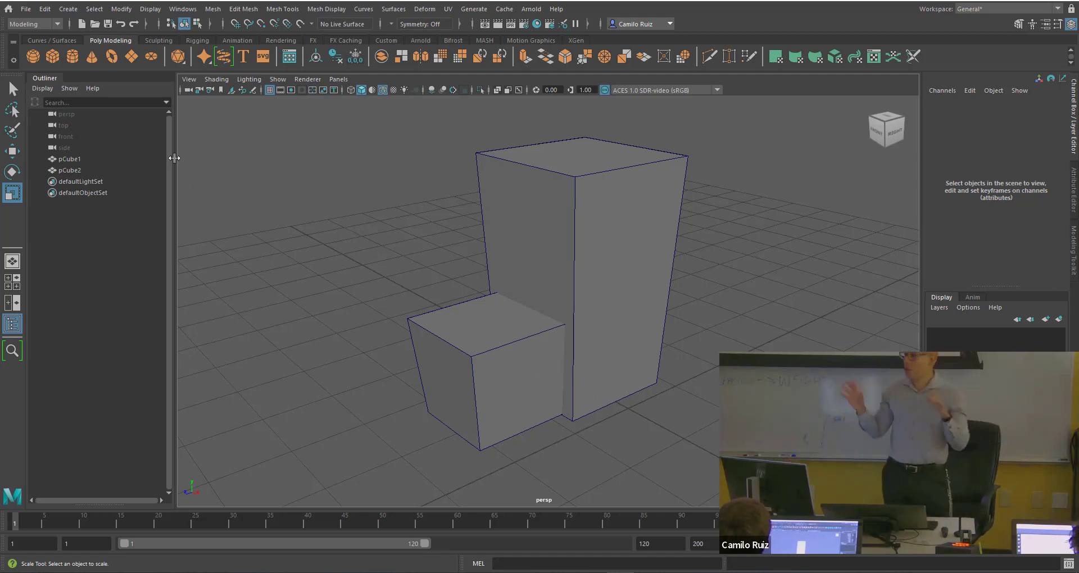
Save the scene as LowPolyBuilding_01 in Maya Binary format in the project's scenes folder.
{"action": "left_click", "coordinate": [27, 12]}
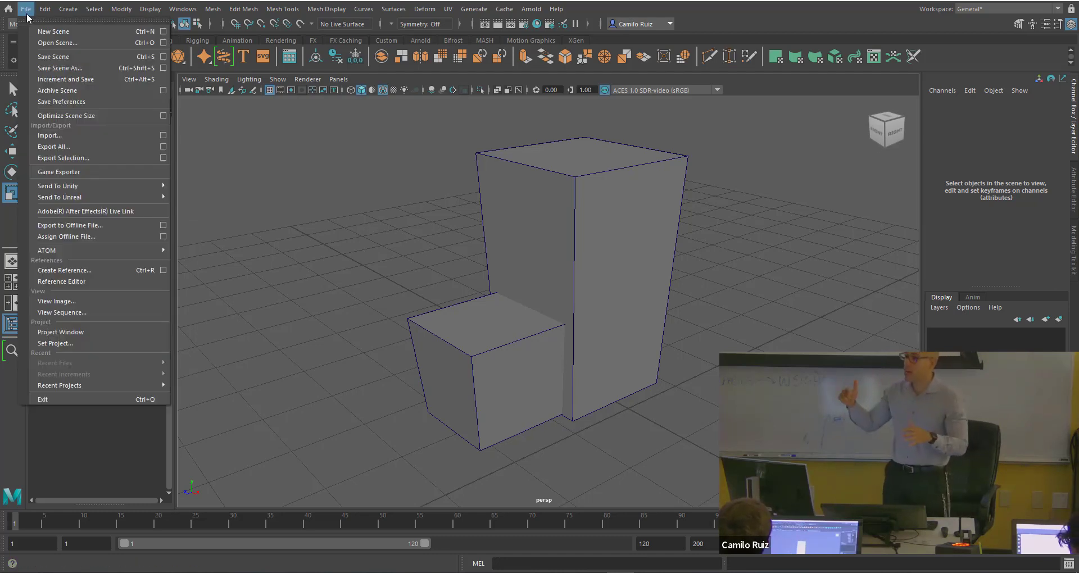
{"action": "left_click", "coordinate": [67, 69]}
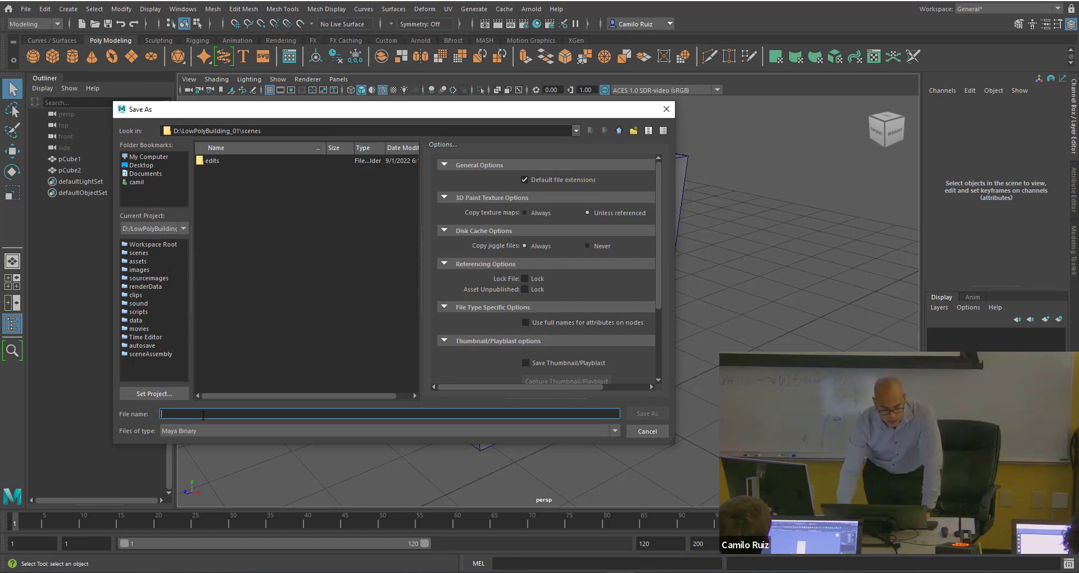
{"action": "type", "text": "Low P"}
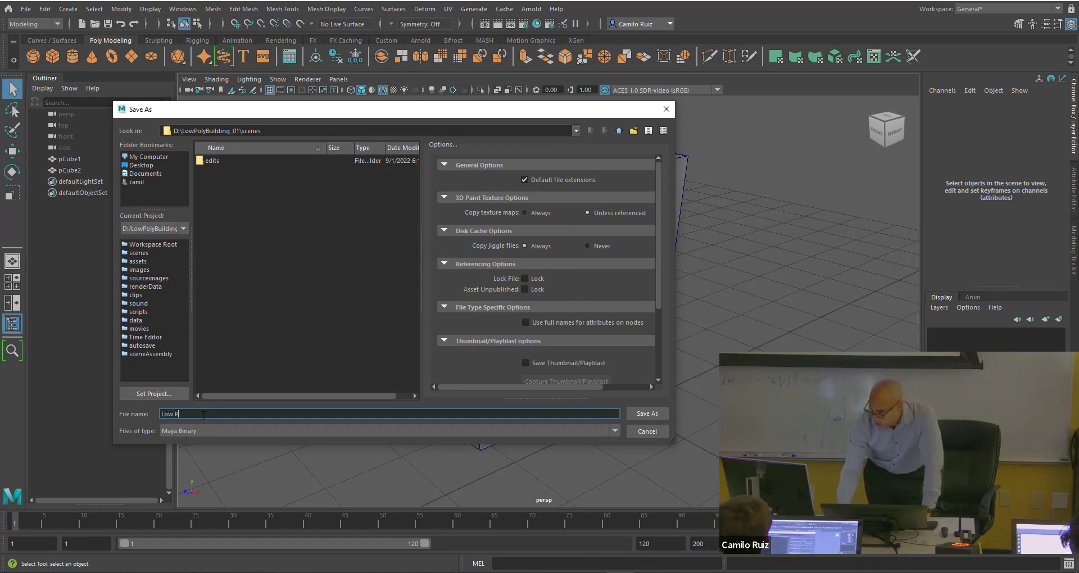
{"action": "type", "text": "oly Bui"}
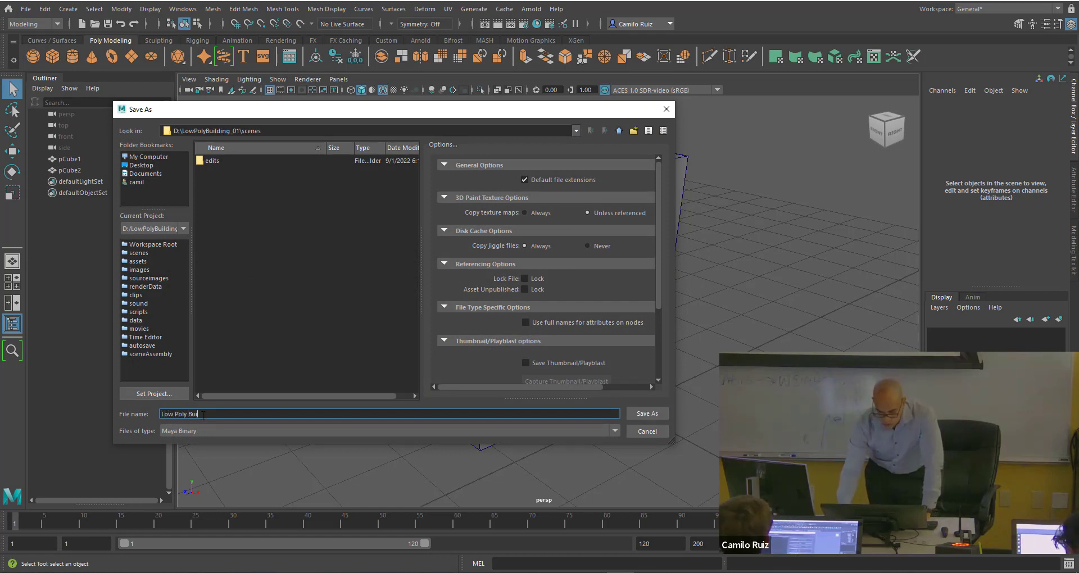
{"action": "type", "text": "lding"}
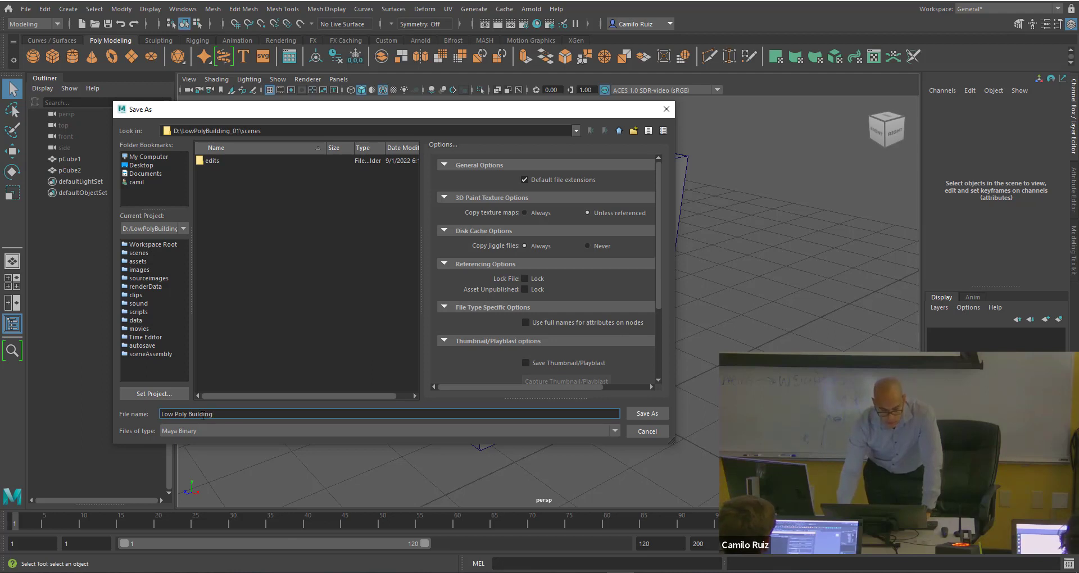
{"action": "key", "text": "Left"}
{"action": "key", "text": "Left"}
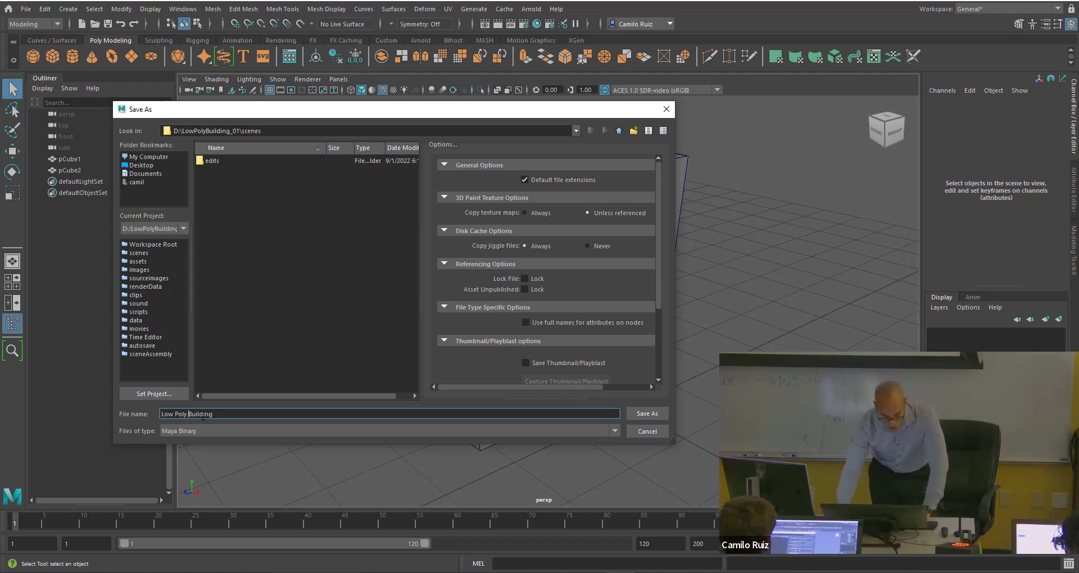
{"action": "key", "text": "BackSpace"}
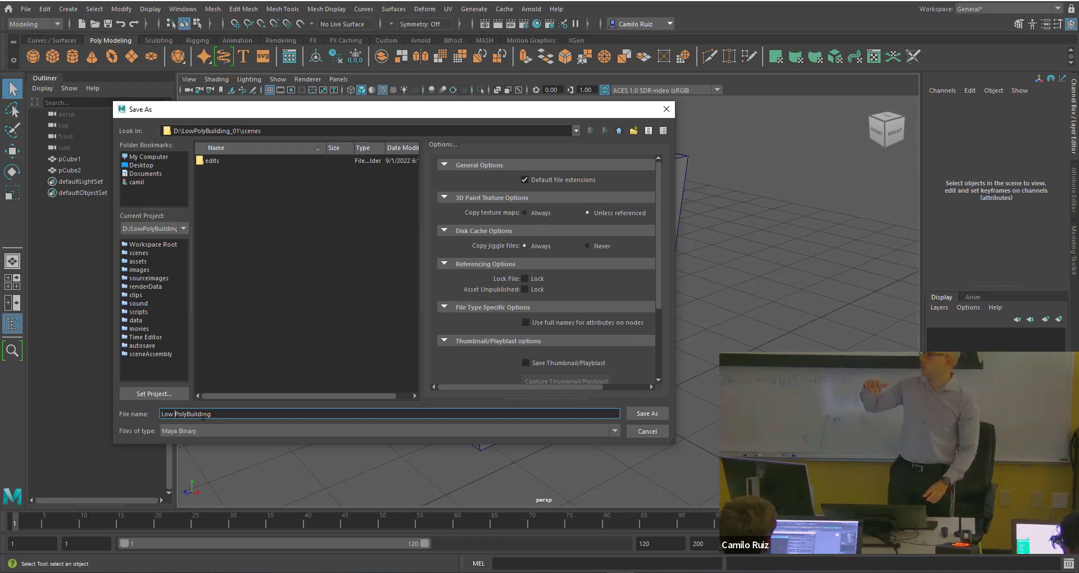
{"action": "key", "text": "BackSpace"}
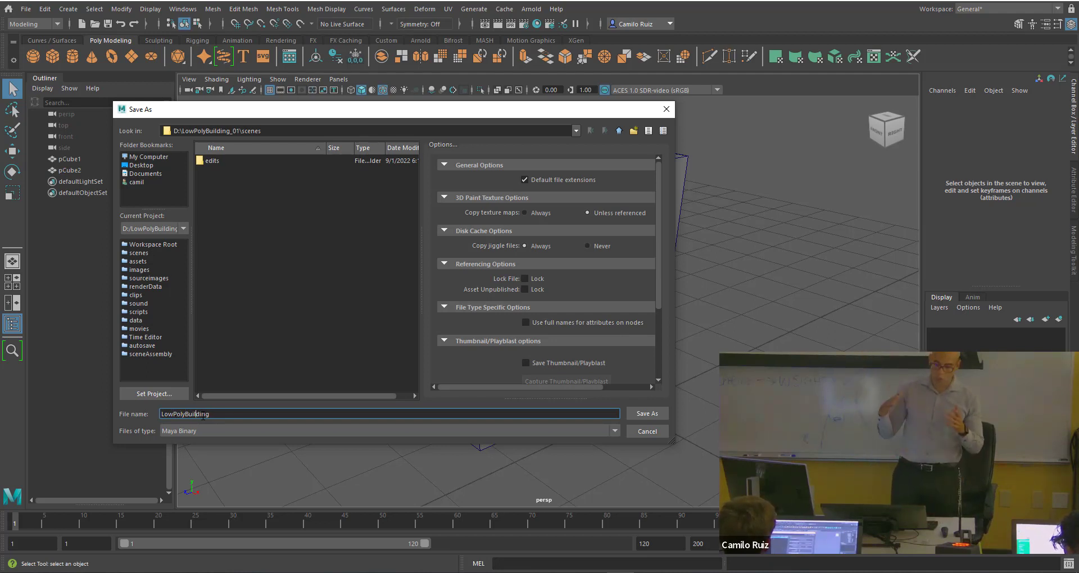
{"action": "key", "text": "Right"}
{"action": "key", "text": "Right"}
{"action": "key", "text": "Right"}
{"action": "key", "text": "Right"}
{"action": "type", "text": "_"}
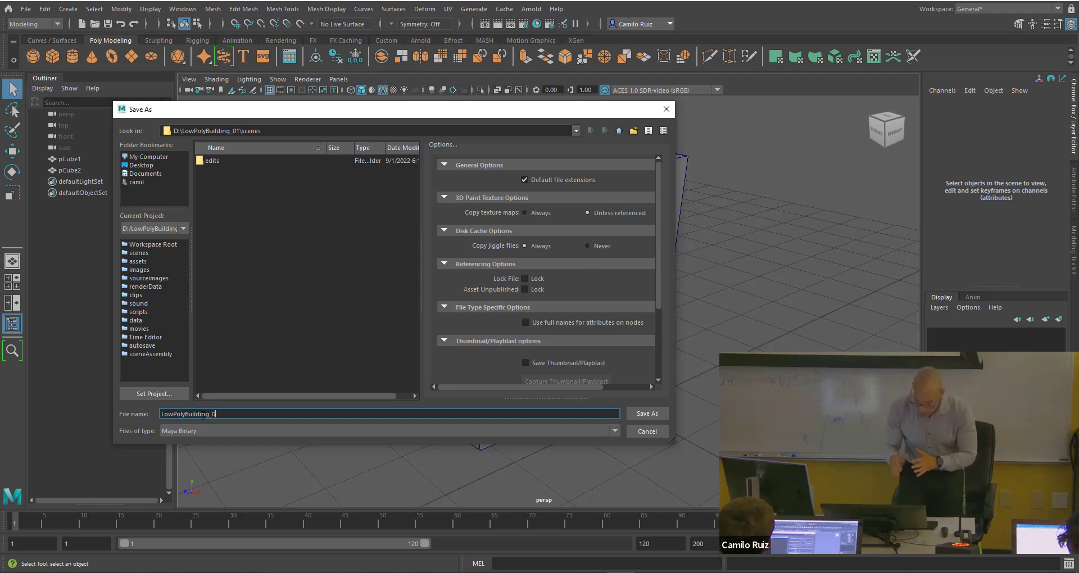
{"action": "type", "text": "01"}
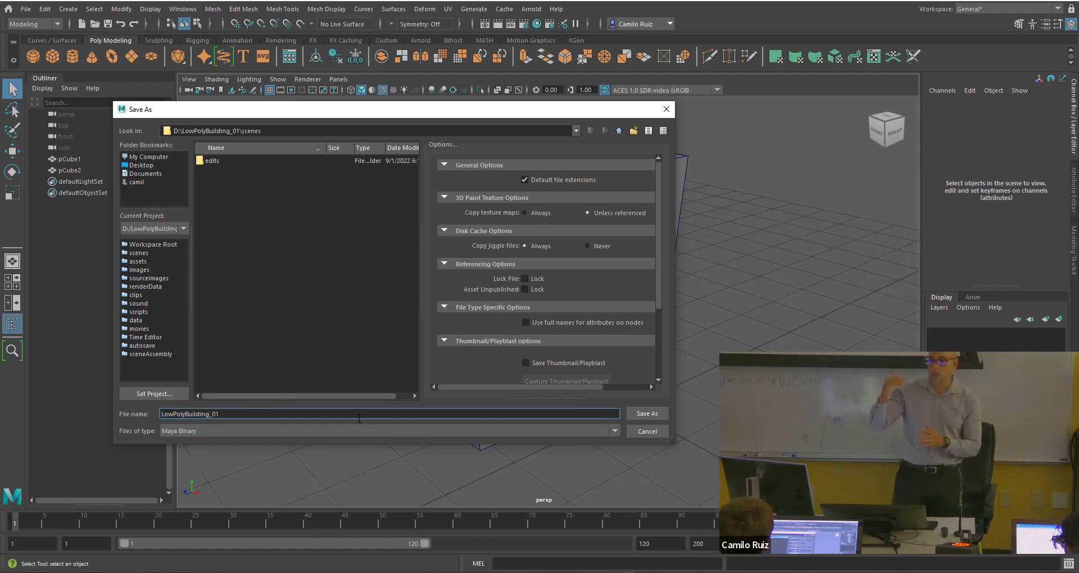
{"action": "left_click", "coordinate": [634, 416]}
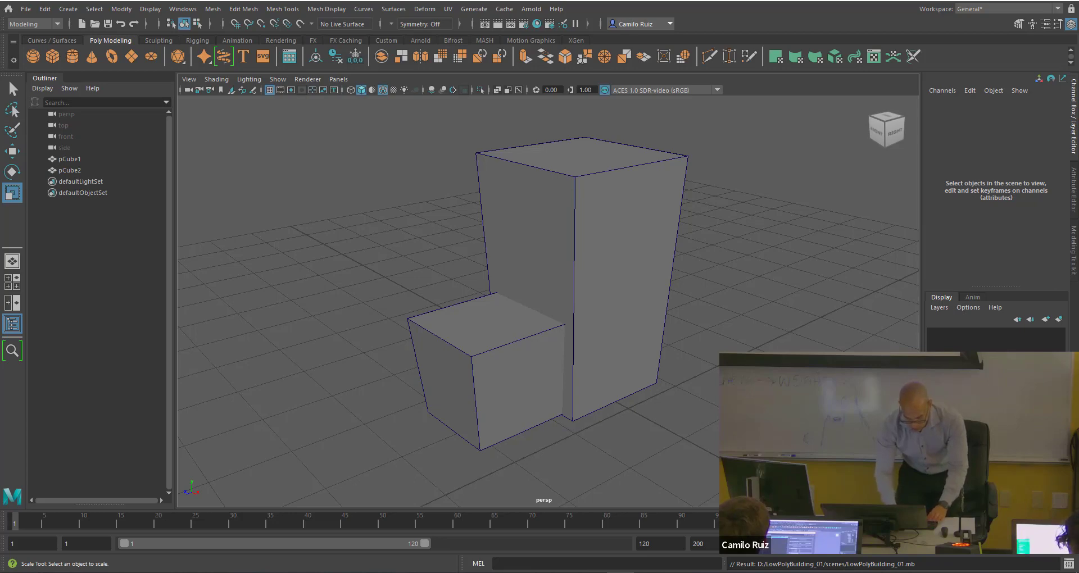
Save the scene again as LowPolyBuilding_01 in the project's scenes folder, replacing the existing file.
{"action": "left_click", "coordinate": [26, 9]}
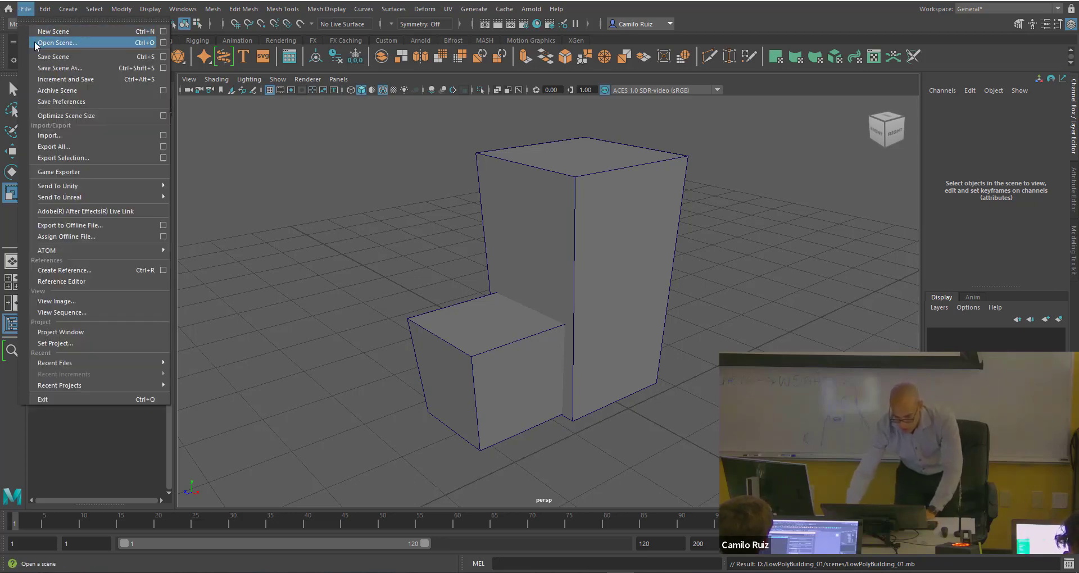
{"action": "left_click", "coordinate": [60, 68]}
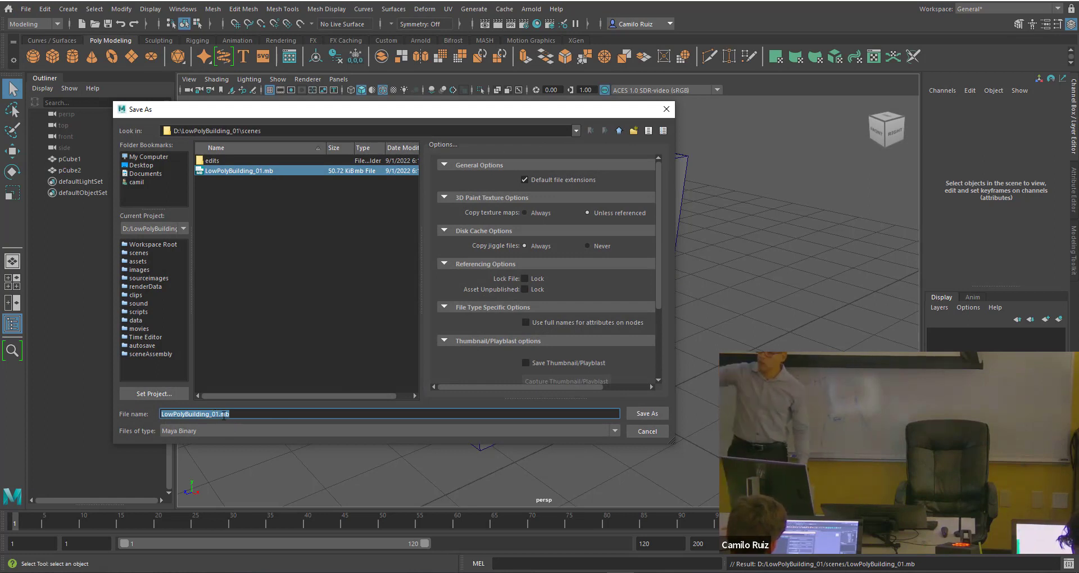
{"action": "left_click", "coordinate": [226, 418]}
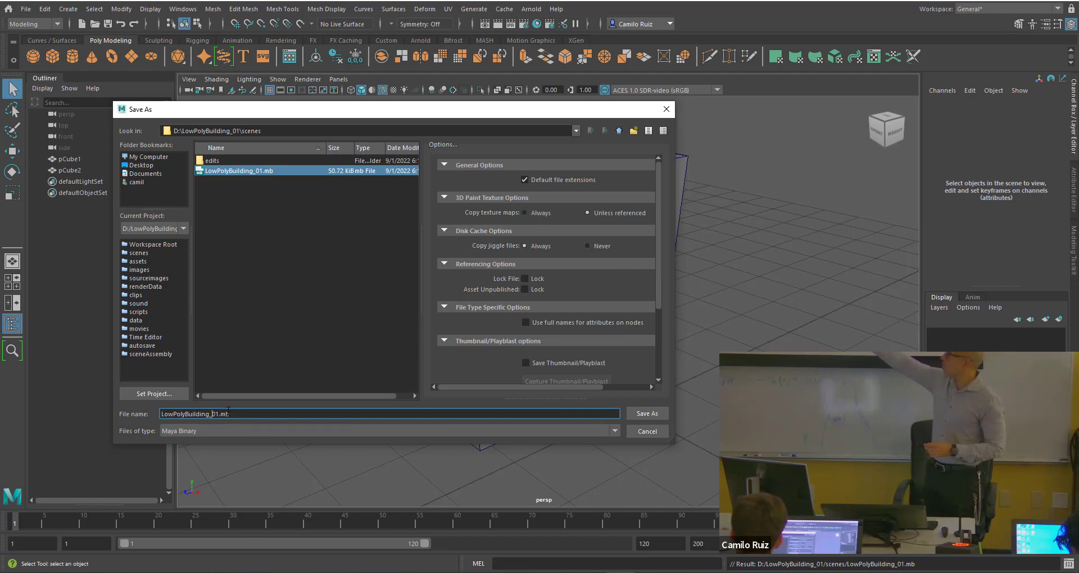
{"action": "left_click", "coordinate": [630, 415]}
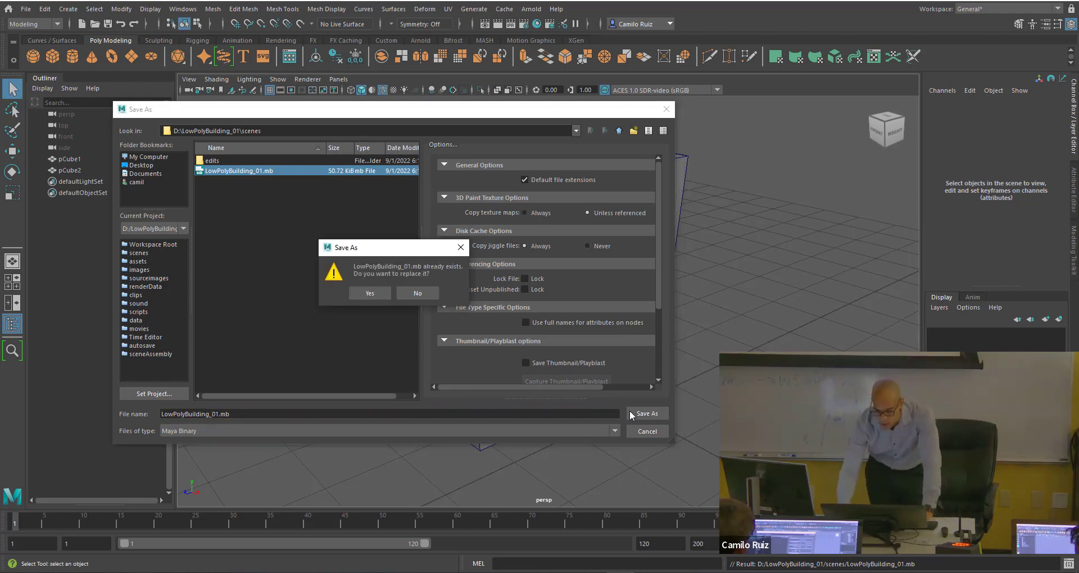
{"action": "left_click", "coordinate": [358, 294]}
Move the tall block and the small block together along X to about -2.189, and clear the selection.
{"action": "key", "text": "r"}
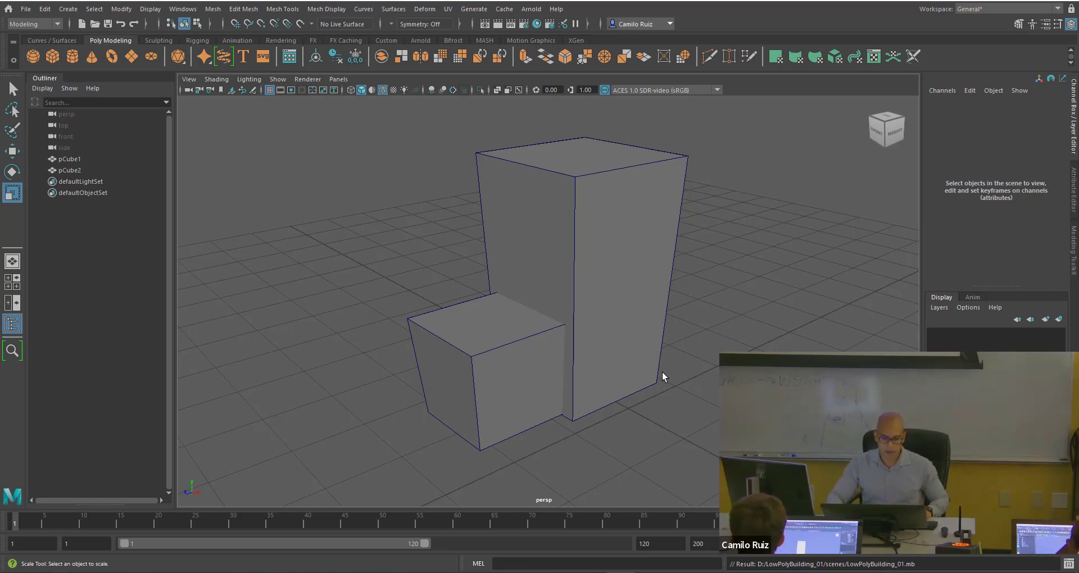
{"action": "left_click_drag", "start_coordinate": [647, 432], "coordinate": [565, 343], "text": "alt"}
{"action": "left_click_drag", "start_coordinate": [500, 327], "coordinate": [545, 379], "text": "alt"}
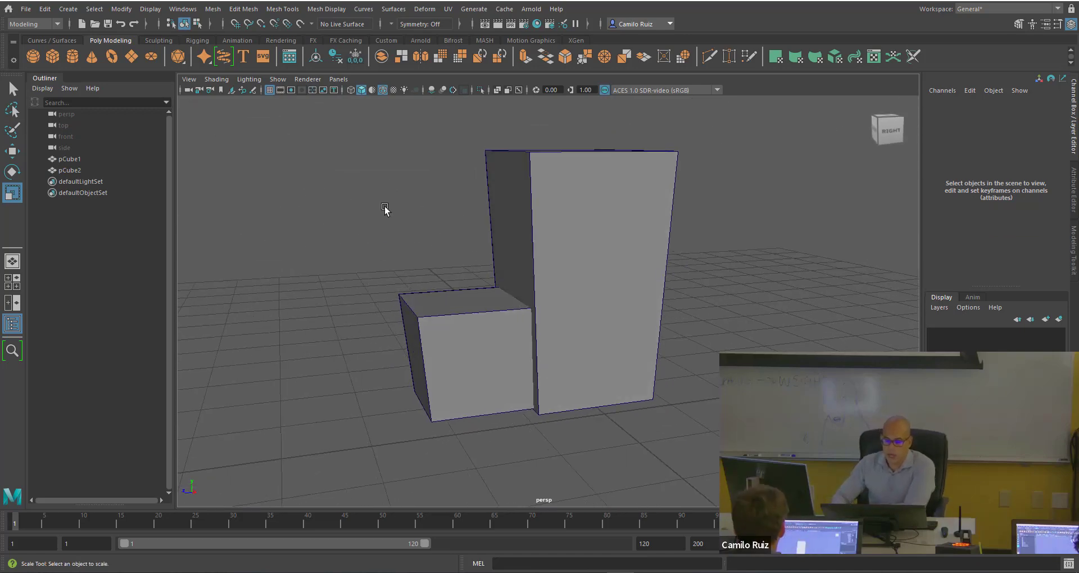
{"action": "left_click_drag", "start_coordinate": [463, 319], "coordinate": [459, 305], "text": "alt"}
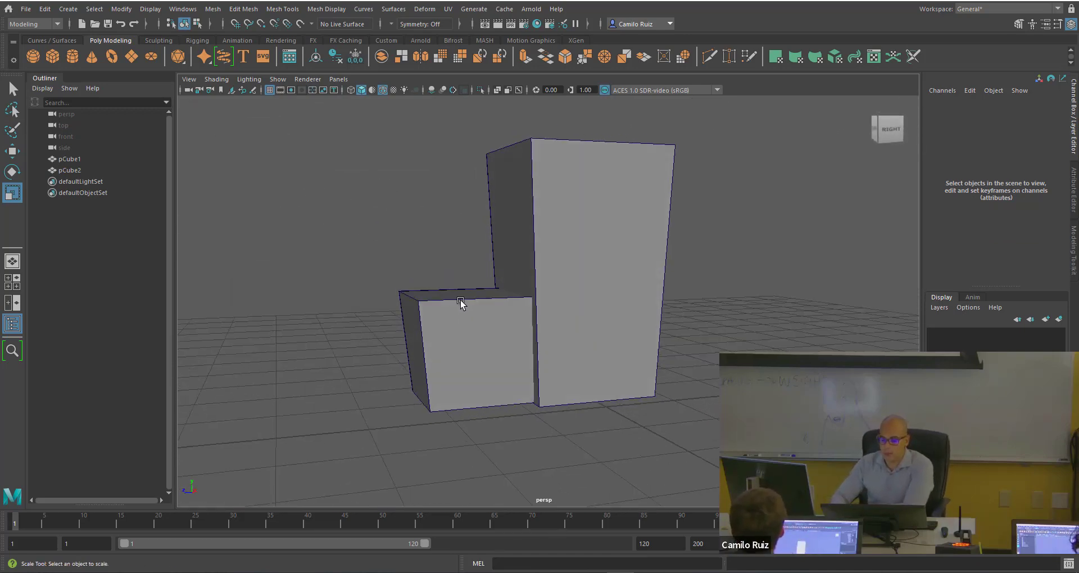
{"action": "left_click_drag", "start_coordinate": [427, 222], "coordinate": [585, 371]}
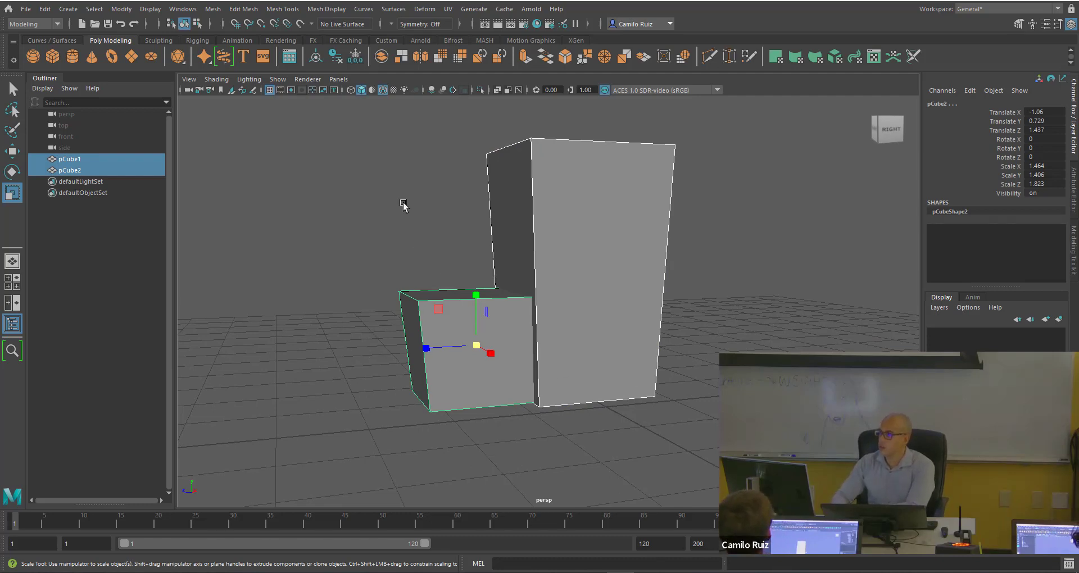
{"action": "left_click", "coordinate": [522, 223]}
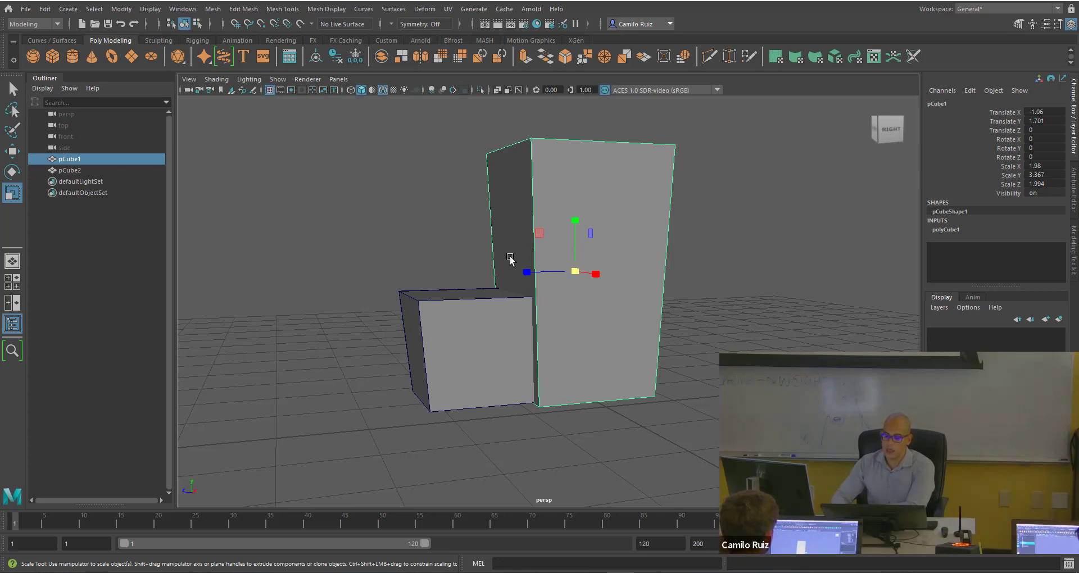
{"action": "left_click", "coordinate": [12, 89]}
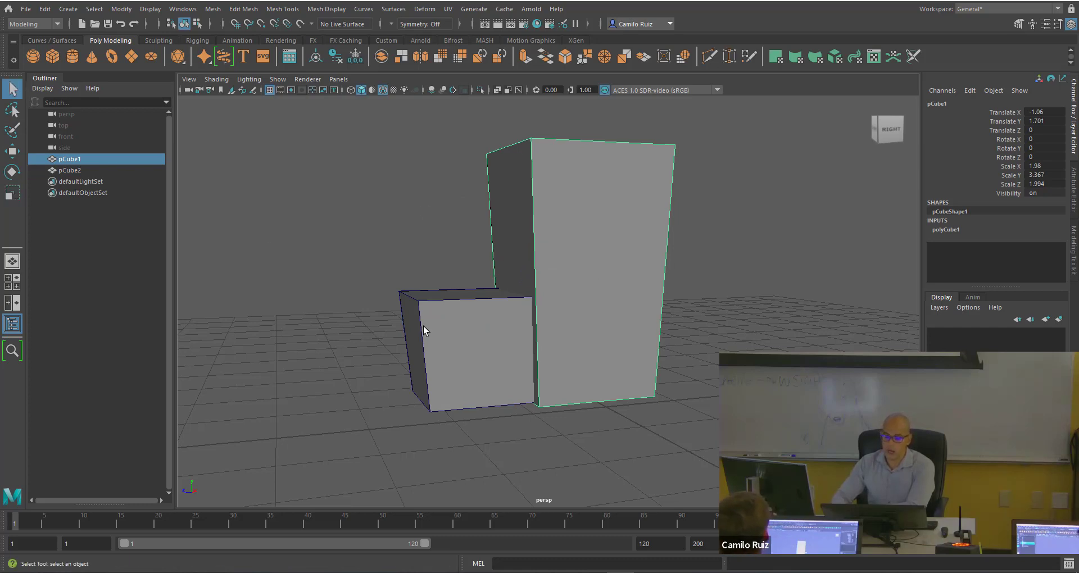
{"action": "left_click", "coordinate": [456, 352], "text": "shift"}
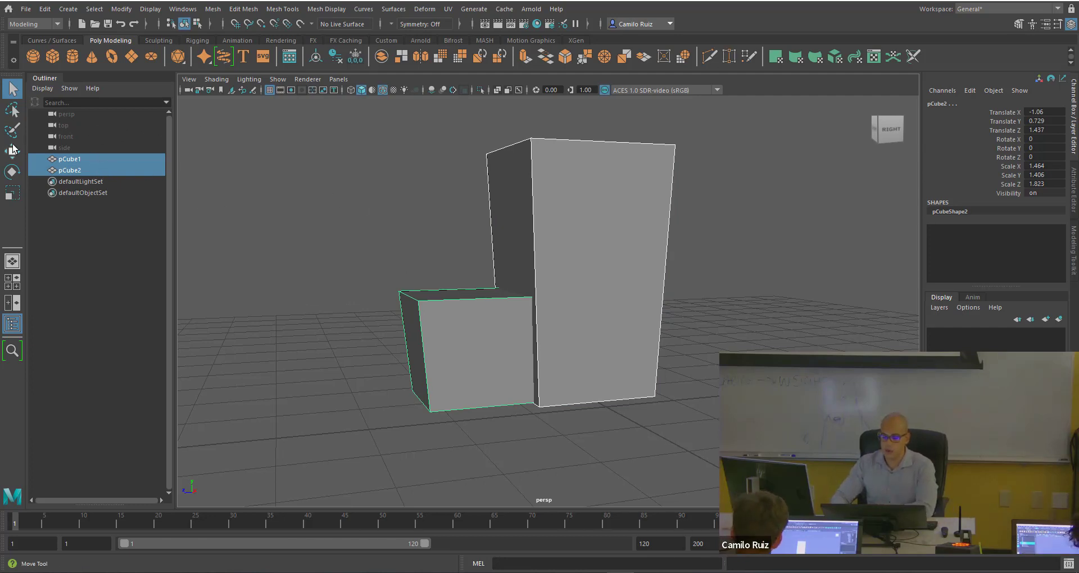
{"action": "key", "text": "w"}
{"action": "middle_click_drag", "start_coordinate": [493, 357], "coordinate": [470, 337]}
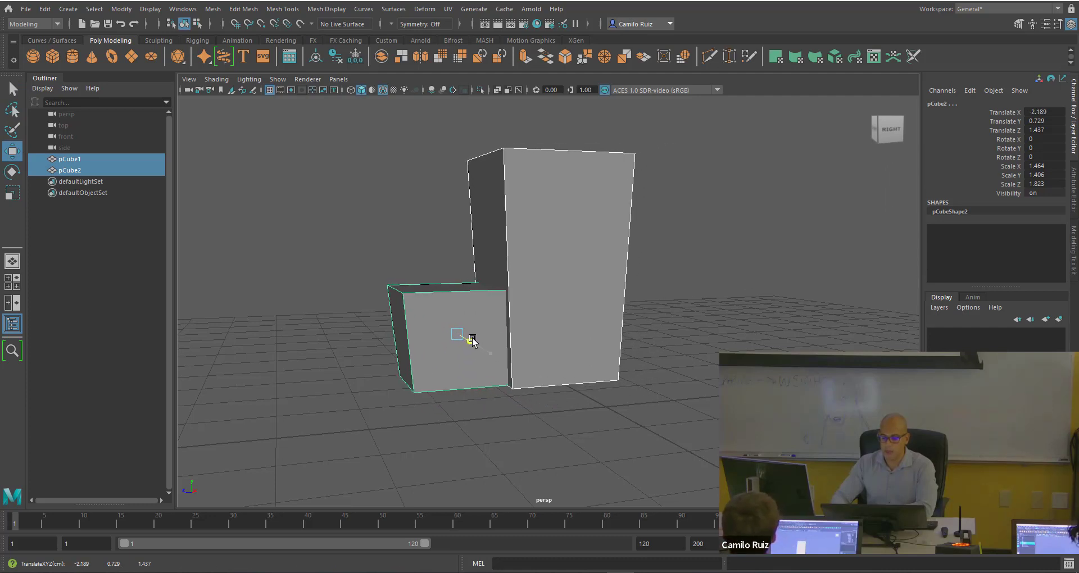
{"action": "left_click", "coordinate": [409, 205]}
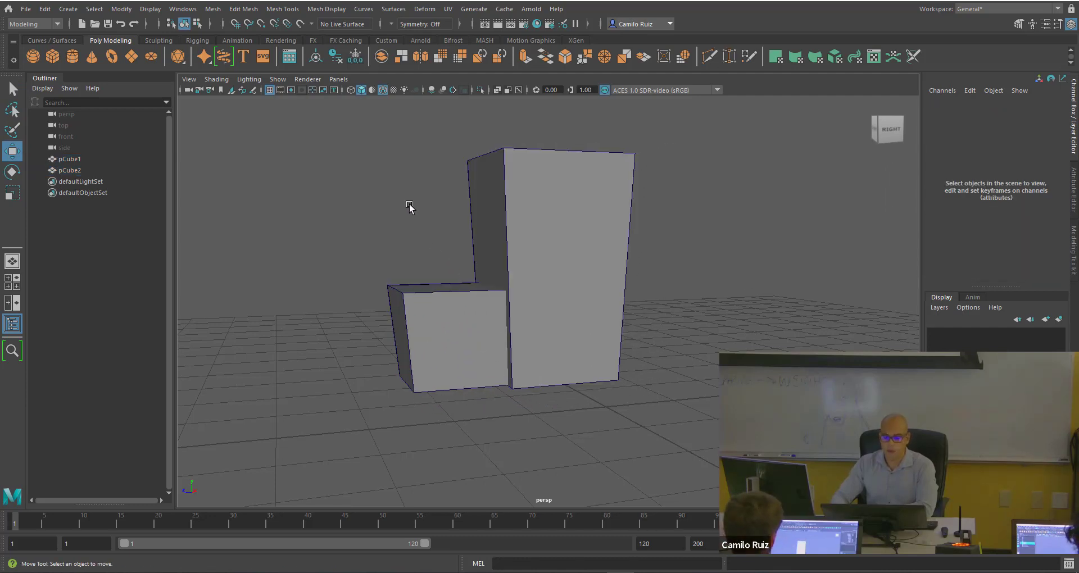
Scale the tall block's bottom face slightly narrower along the Z axis.
{"action": "left_click", "coordinate": [575, 245]}
{"action": "left_click", "coordinate": [481, 321], "text": "shift"}
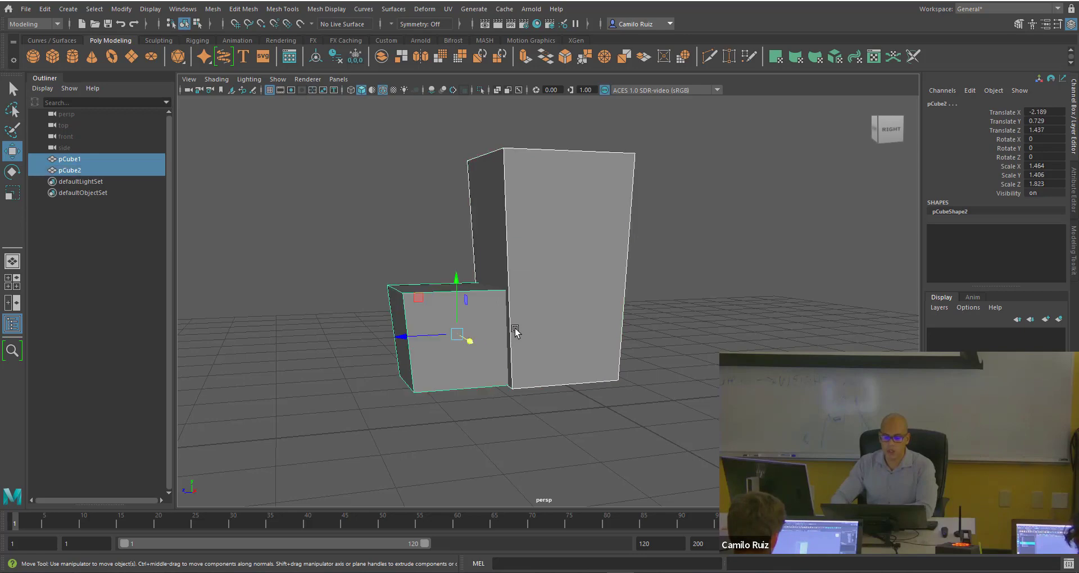
{"action": "left_click_drag", "start_coordinate": [517, 332], "coordinate": [531, 295], "text": "alt"}
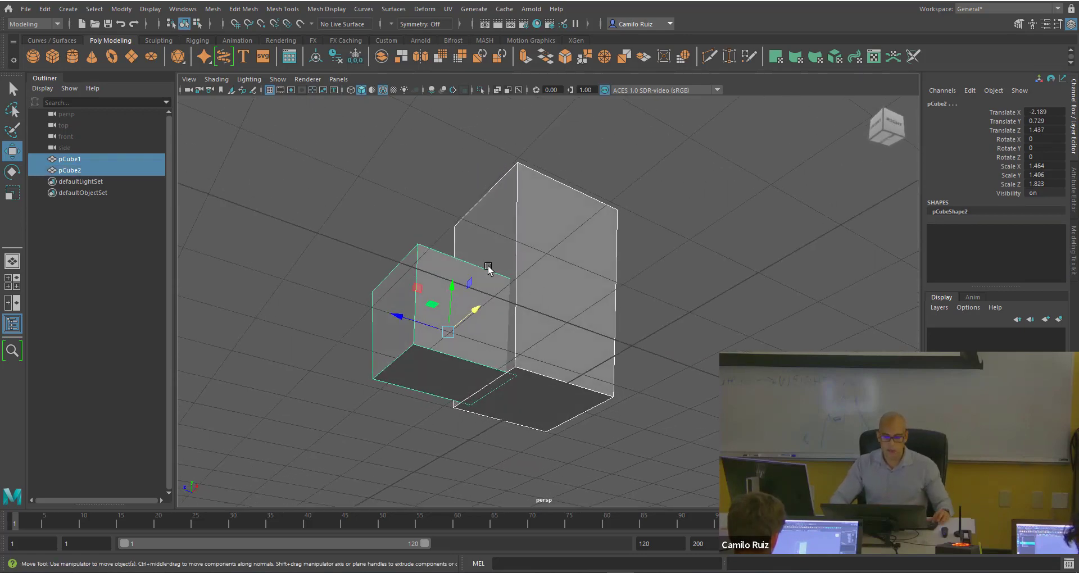
{"action": "left_click", "coordinate": [455, 264]}
{"action": "left_click", "coordinate": [513, 378]}
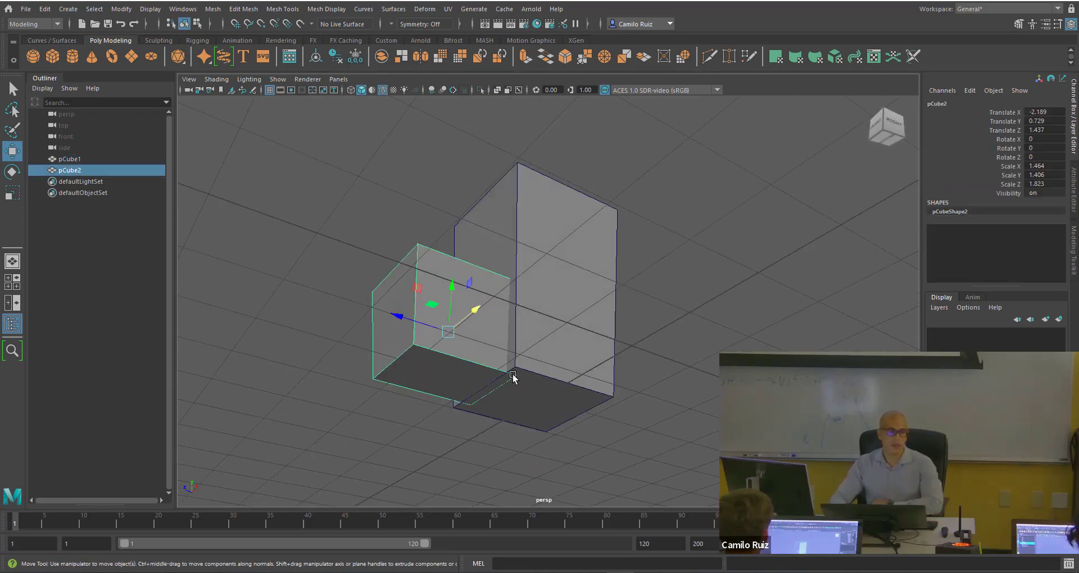
{"action": "left_click_drag", "start_coordinate": [520, 349], "coordinate": [517, 342], "text": "alt"}
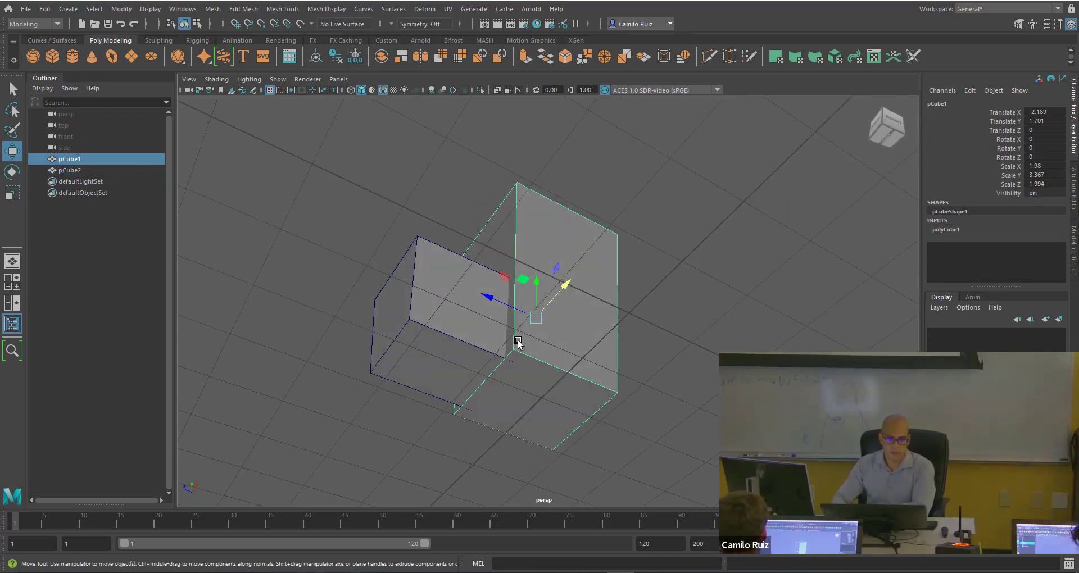
{"action": "right_click_drag", "start_coordinate": [520, 275], "coordinate": [529, 307]}
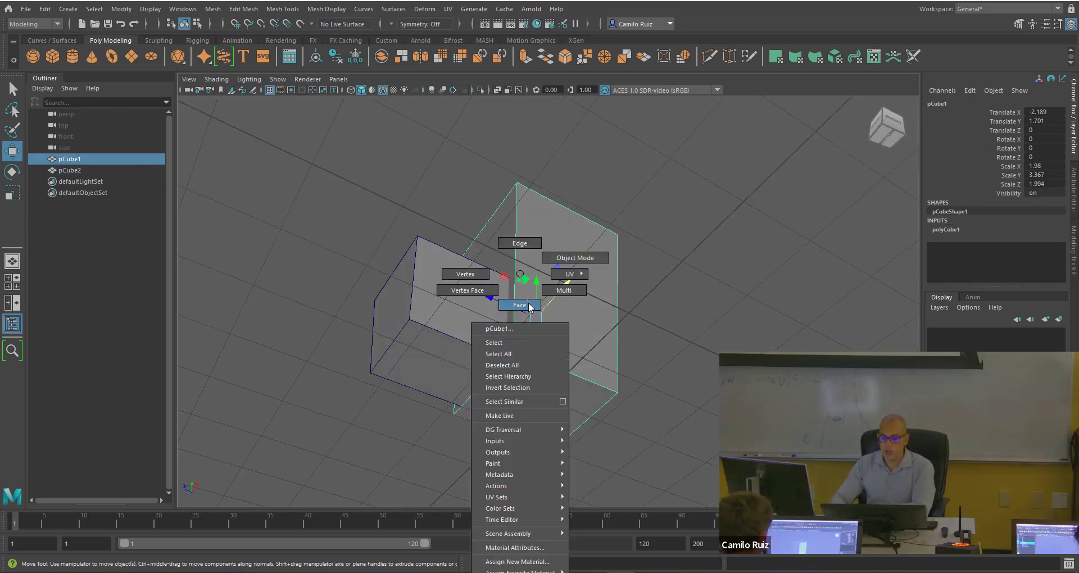
{"action": "left_click", "coordinate": [497, 369]}
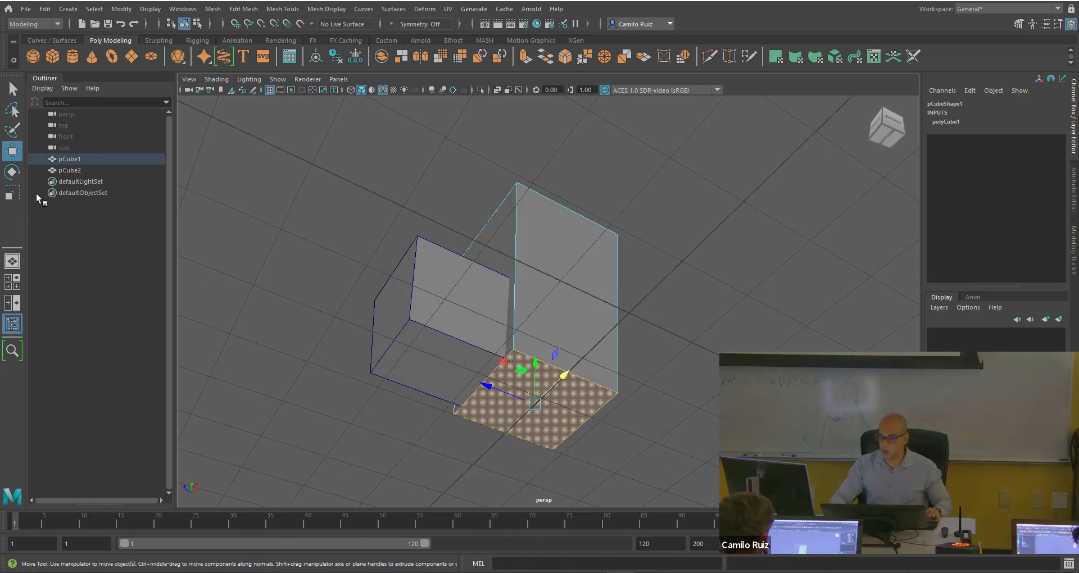
{"action": "key", "text": "e"}
{"action": "key", "text": "r"}
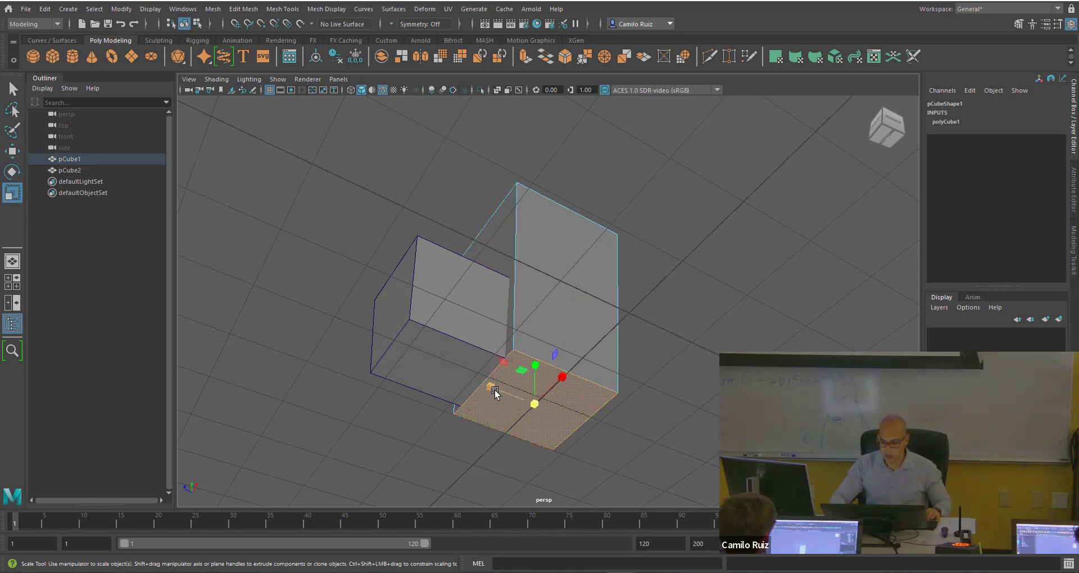
{"action": "left_click_drag", "start_coordinate": [494, 389], "coordinate": [497, 389]}
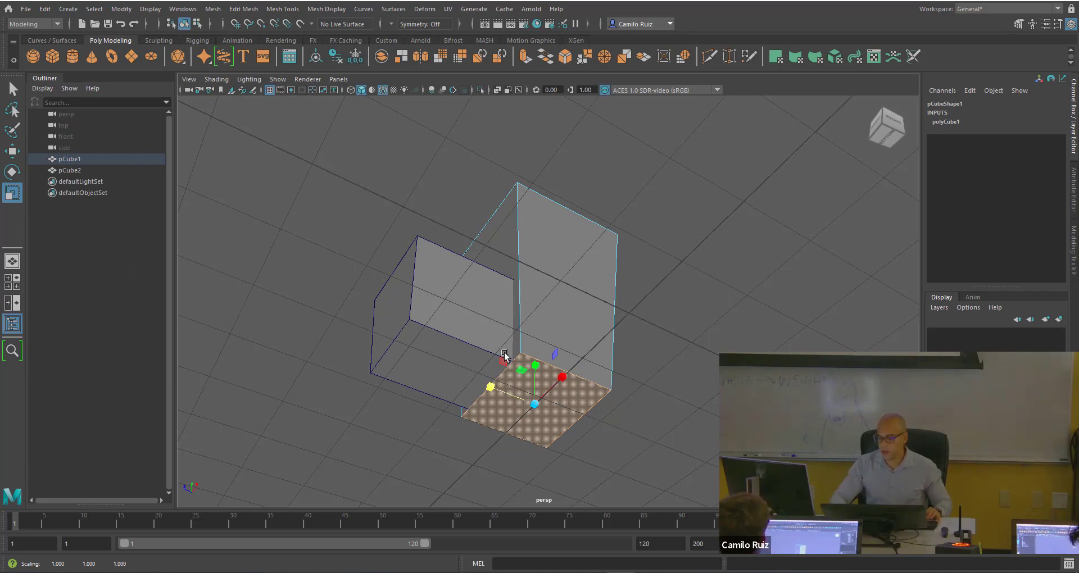
{"action": "left_click_drag", "start_coordinate": [504, 355], "coordinate": [493, 376], "text": "alt"}
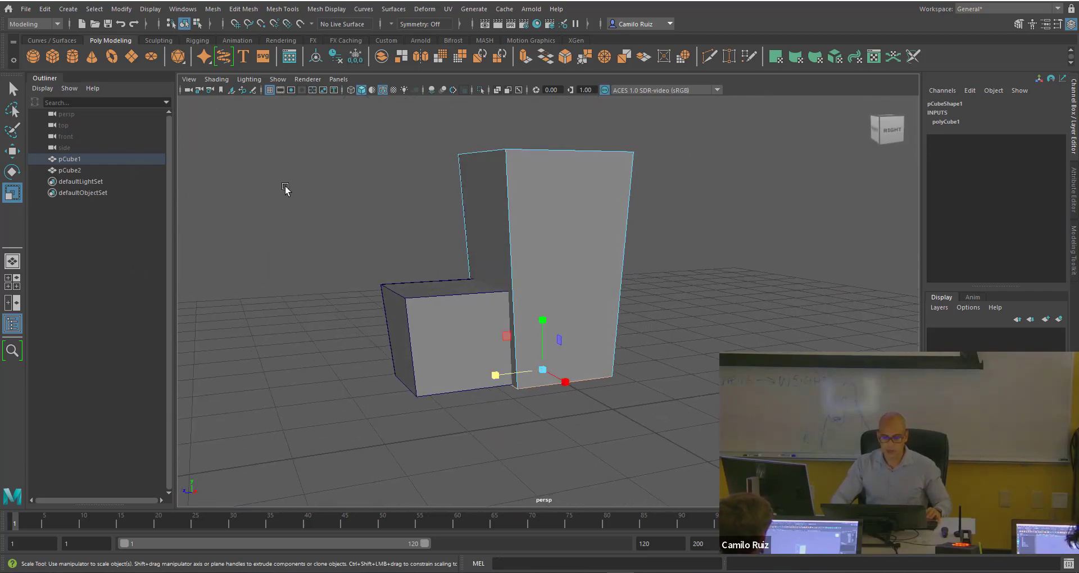
Return the tall block from face editing to object mode with nothing selected, and check its shape from the front and side.
{"action": "left_click", "coordinate": [285, 189]}
{"action": "left_click", "coordinate": [10, 84]}
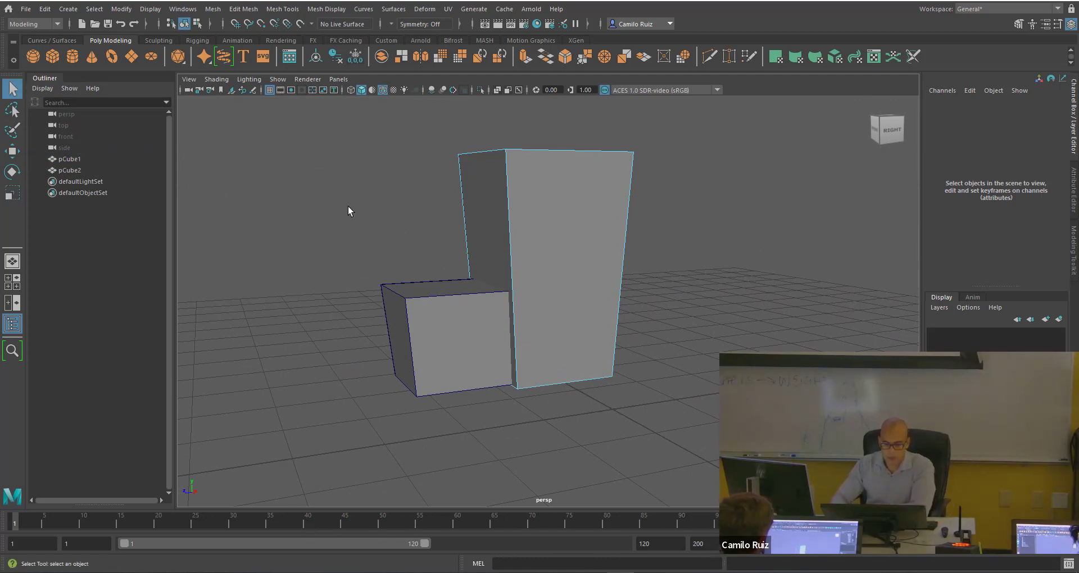
{"action": "left_click_drag", "start_coordinate": [418, 246], "coordinate": [489, 240], "text": "alt"}
{"action": "right_click", "coordinate": [528, 233]}
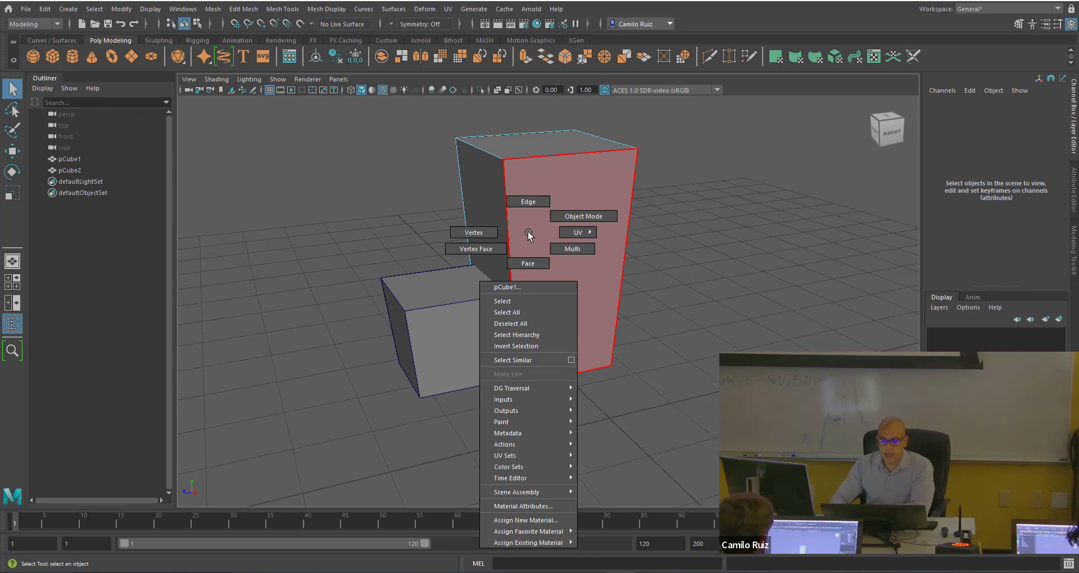
{"action": "left_click", "coordinate": [563, 217]}
{"action": "left_click", "coordinate": [687, 199]}
{"action": "left_click_drag", "start_coordinate": [650, 317], "coordinate": [704, 298], "text": "alt"}
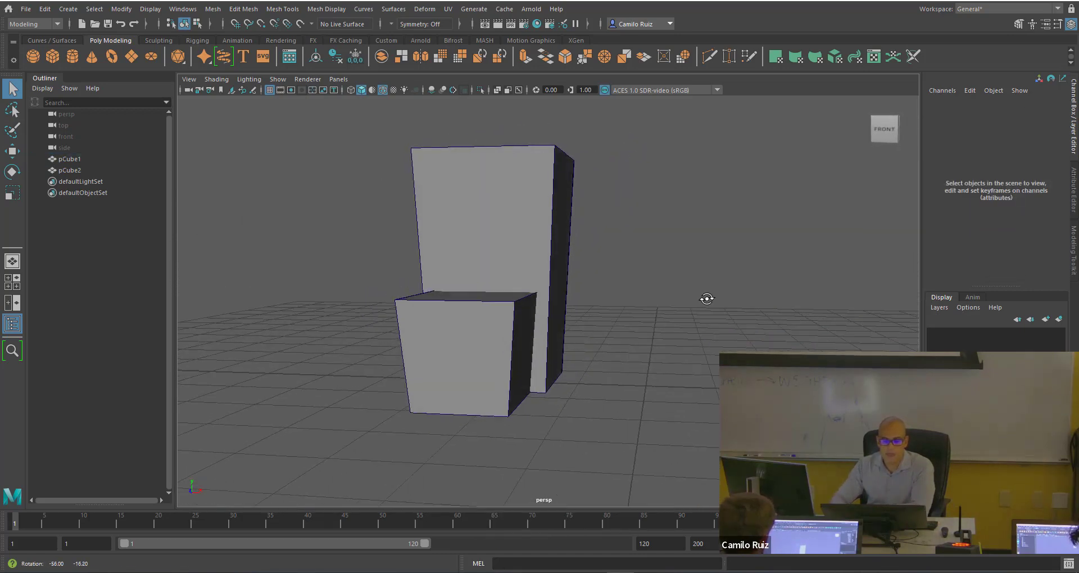
{"action": "left_click_drag", "start_coordinate": [622, 349], "coordinate": [507, 348], "text": "alt"}
Duplicate the tall block and move the copy along X to about 0.25, in front of the building.
{"action": "left_click", "coordinate": [541, 249]}
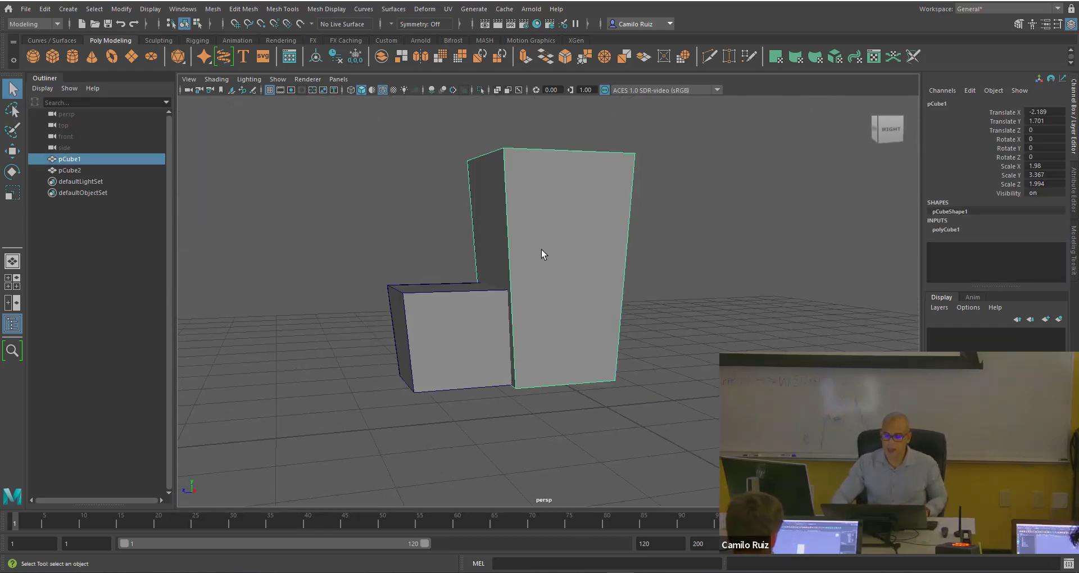
{"action": "left_click_drag", "start_coordinate": [549, 265], "coordinate": [527, 263], "text": "alt"}
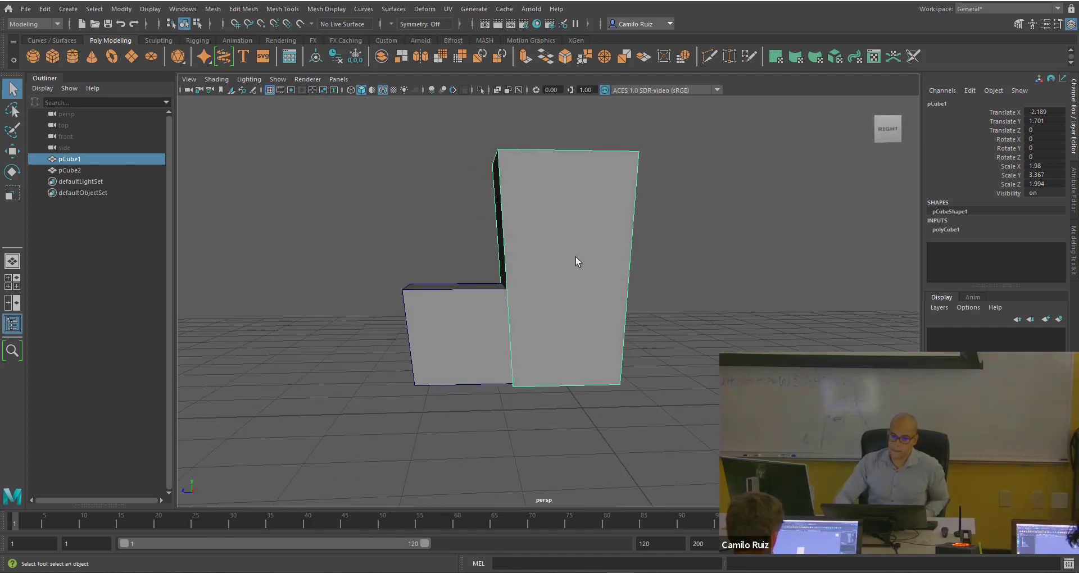
{"action": "key", "text": "ctrl+d"}
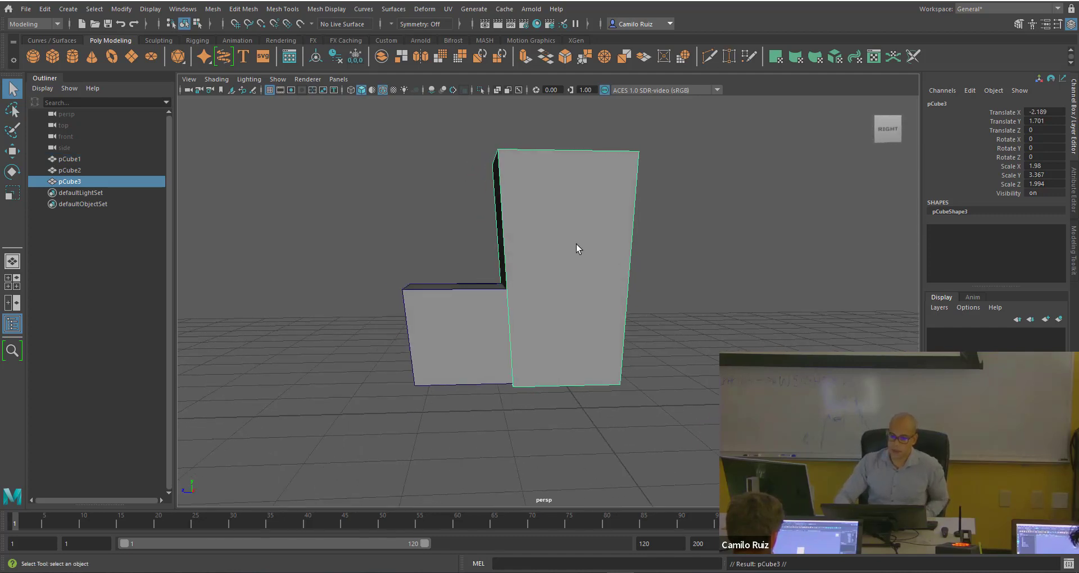
{"action": "left_click", "coordinate": [12, 151]}
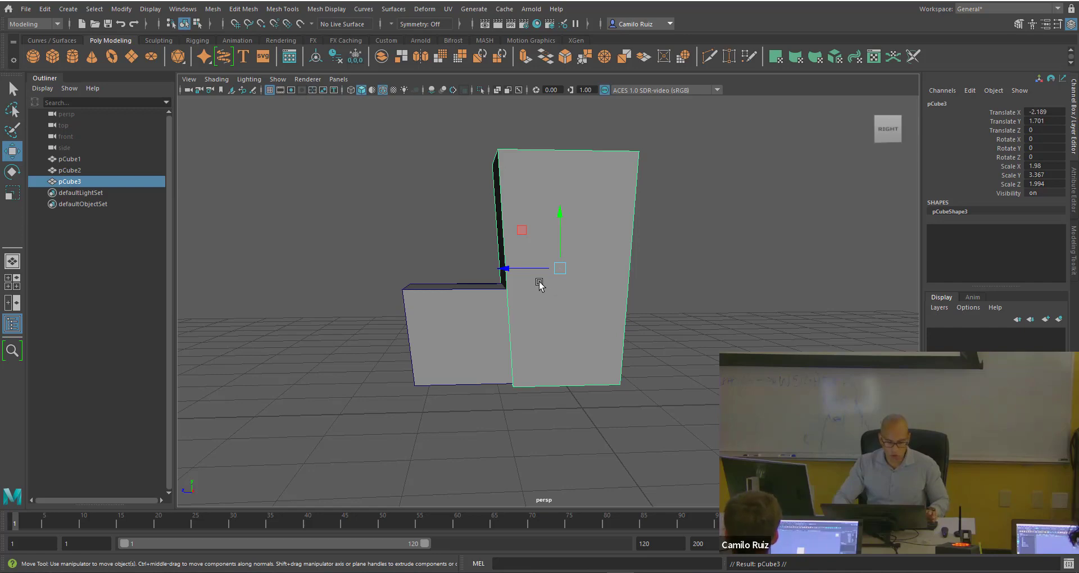
{"action": "left_click_drag", "start_coordinate": [513, 282], "coordinate": [667, 341], "text": "alt"}
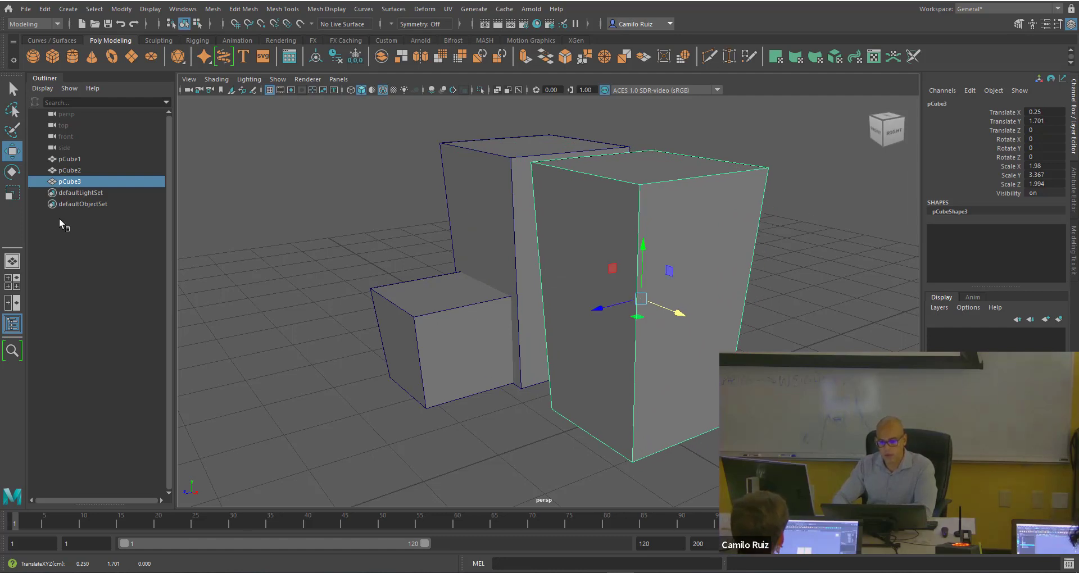
Scale the copied block down to a small thin panel, about 0.184 in X, 0.975 in Y and 0.607 in Z.
{"action": "left_click", "coordinate": [12, 193]}
{"action": "left_click_drag", "start_coordinate": [674, 314], "coordinate": [627, 305]}
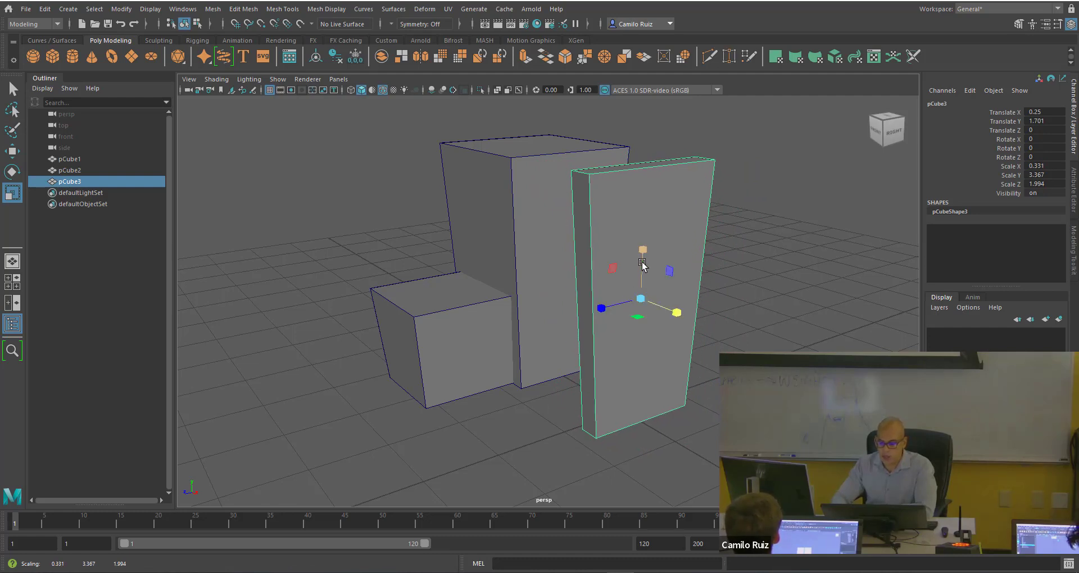
{"action": "left_click_drag", "start_coordinate": [642, 250], "coordinate": [641, 281]}
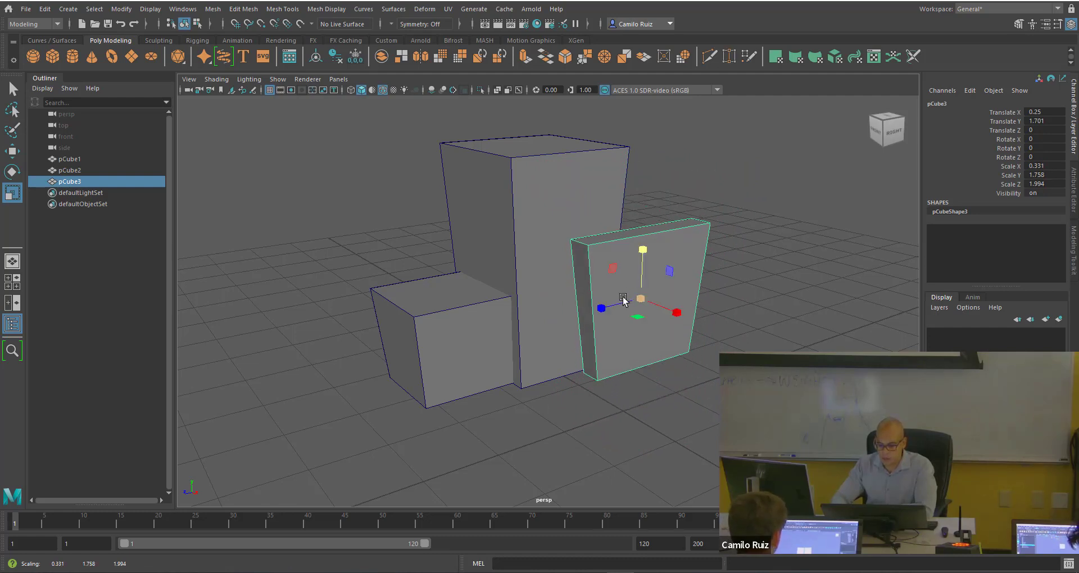
{"action": "left_click_drag", "start_coordinate": [602, 309], "coordinate": [569, 328]}
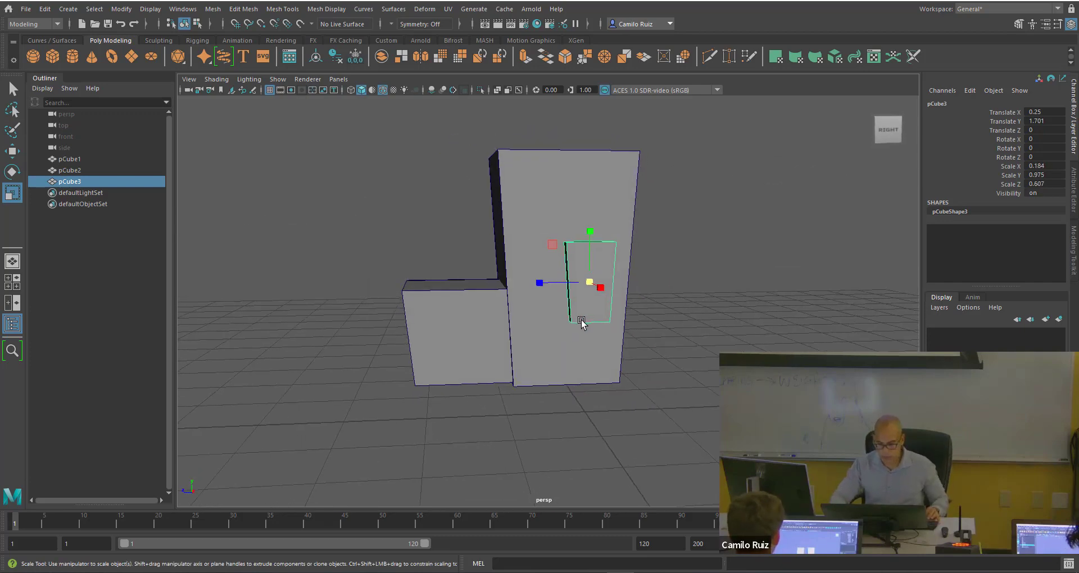
Move the small panel in the side view to about 2.486 in Y and 0.433 in Z, near the tall block's upper corner.
{"action": "key", "text": "space"}
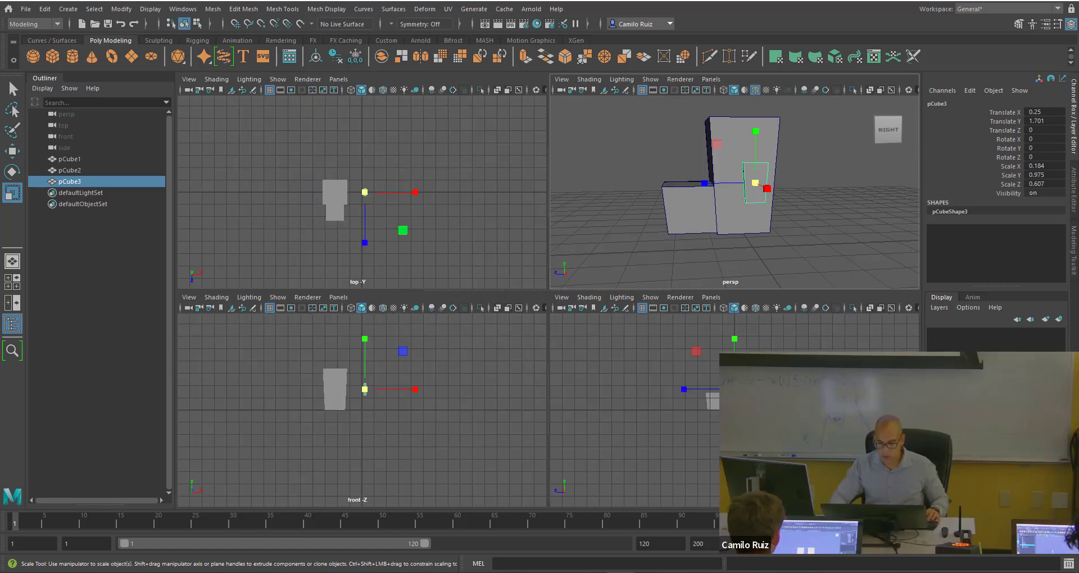
{"action": "scroll", "coordinate": [705, 386], "scroll_direction": "up", "scroll_amount": 5}
{"action": "key", "text": "space"}
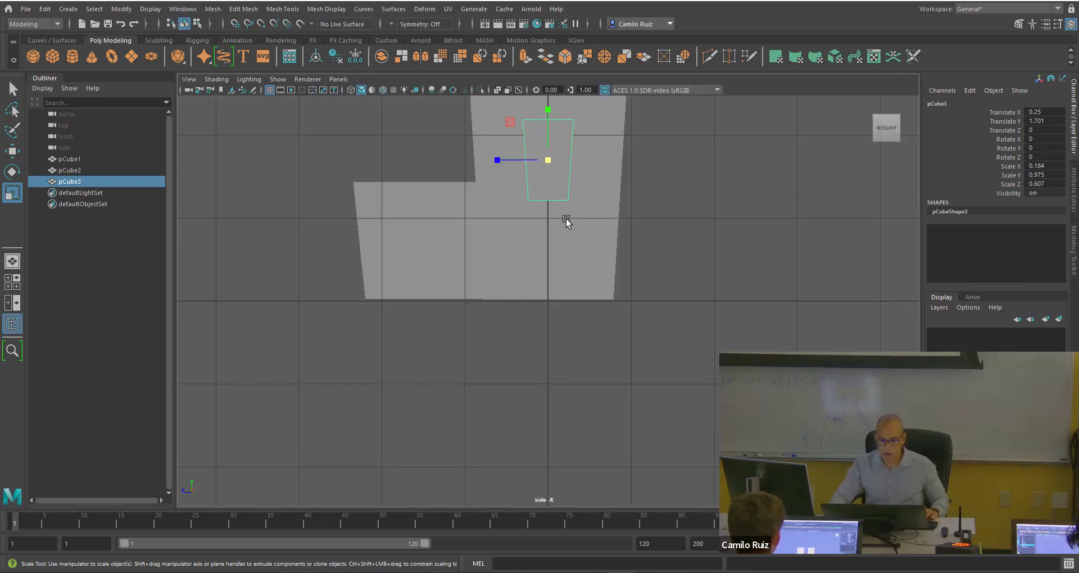
{"action": "middle_click_drag", "start_coordinate": [578, 243], "coordinate": [596, 365], "text": "alt"}
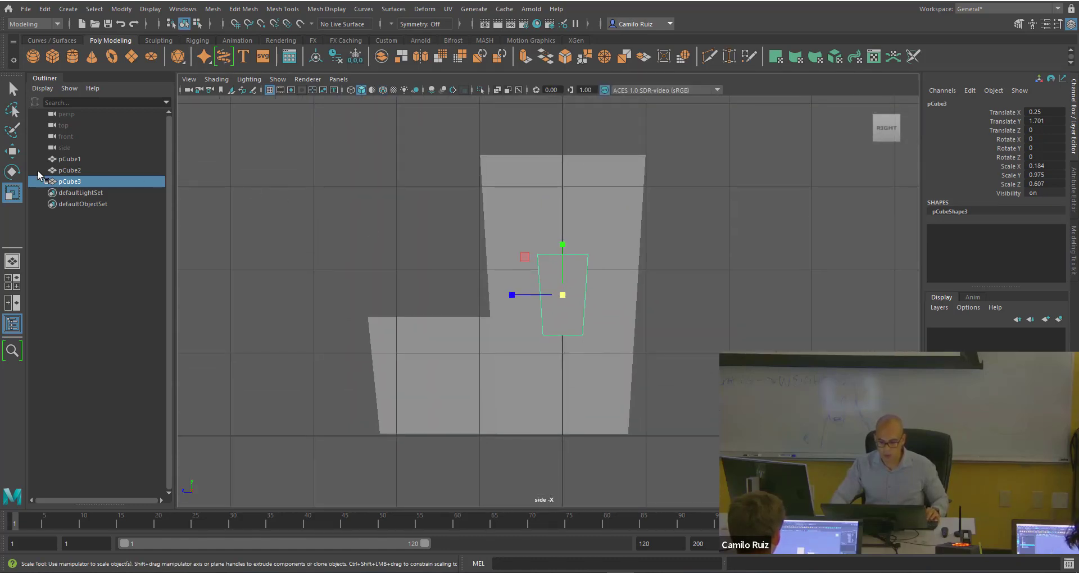
{"action": "left_click", "coordinate": [13, 152]}
{"action": "left_click_drag", "start_coordinate": [555, 239], "coordinate": [572, 179]}
{"action": "left_click_drag", "start_coordinate": [535, 238], "coordinate": [486, 234]}
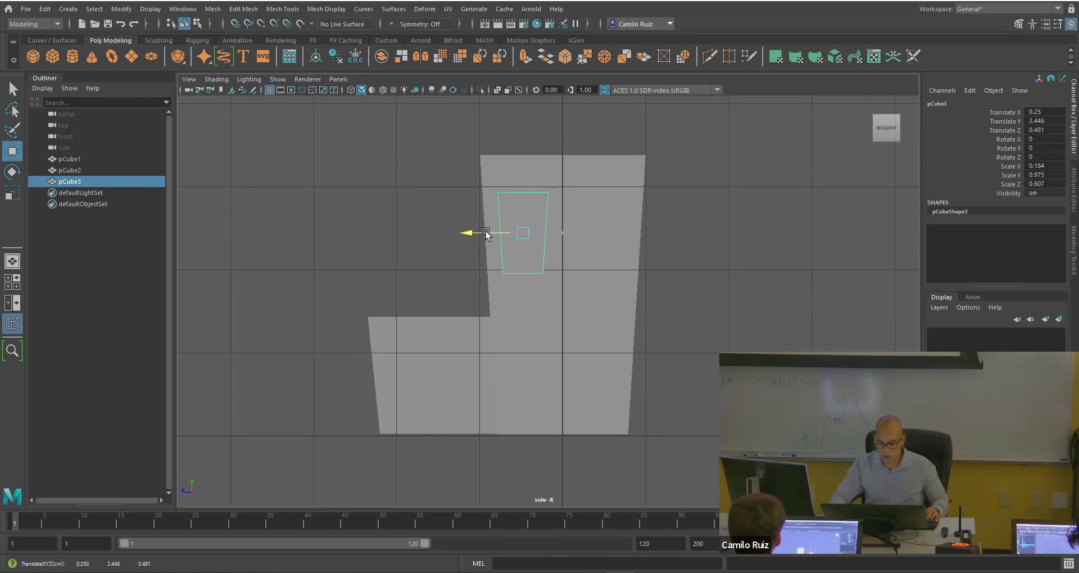
{"action": "left_click_drag", "start_coordinate": [523, 185], "coordinate": [525, 180]}
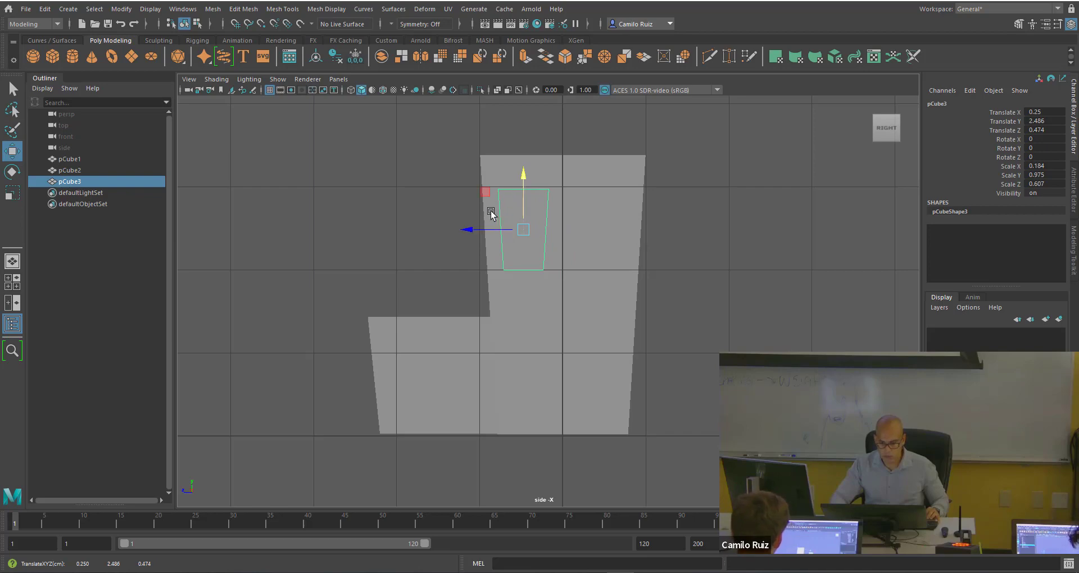
{"action": "left_click_drag", "start_coordinate": [473, 226], "coordinate": [476, 226]}
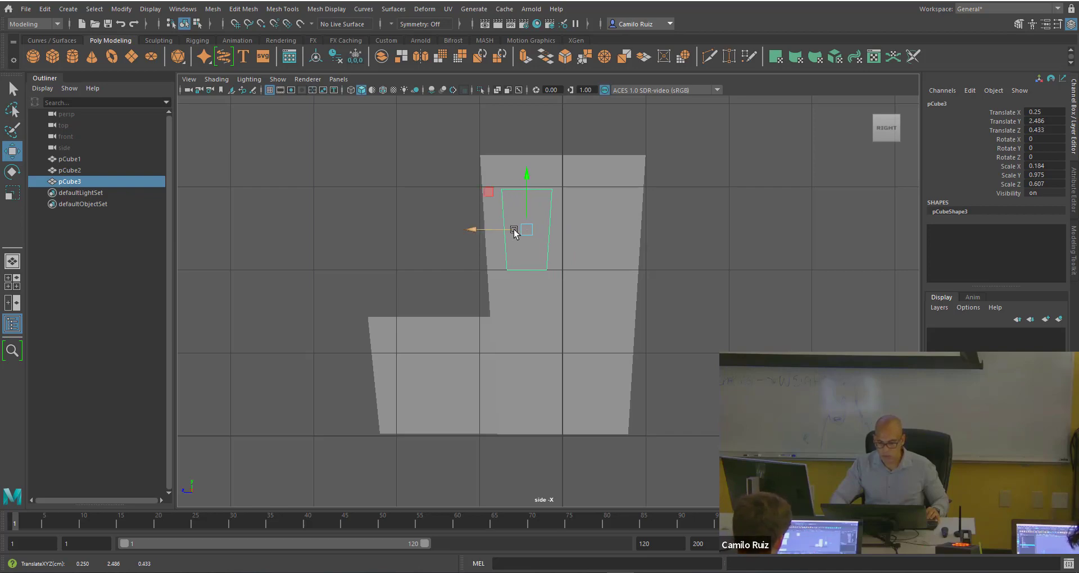
Move the panel along X toward the tall block's wall, to about -0.902.
{"action": "key", "text": "space"}
{"action": "key", "text": "space"}
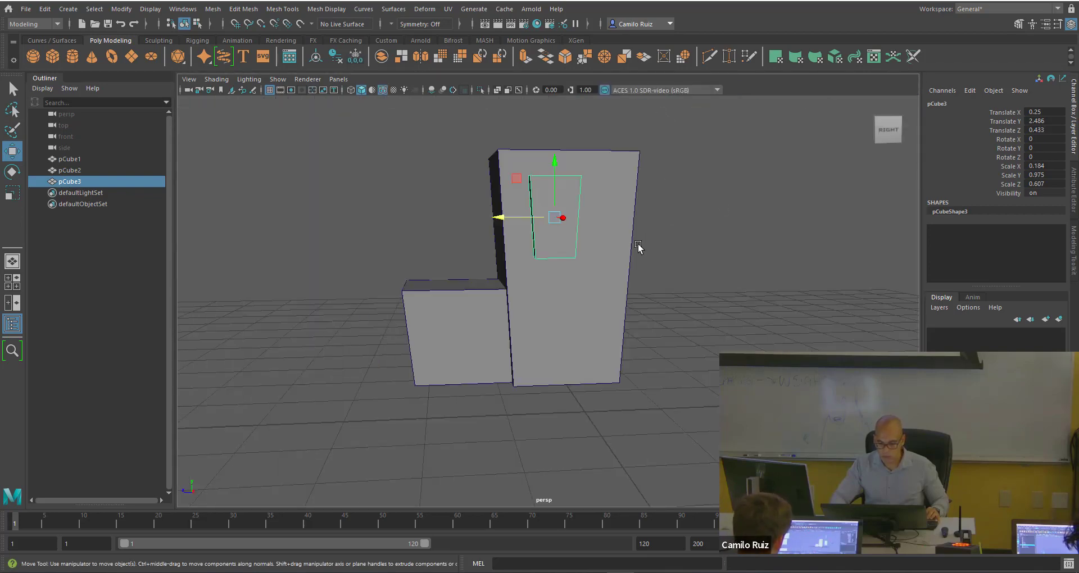
{"action": "left_click_drag", "start_coordinate": [638, 247], "coordinate": [663, 250], "text": "alt"}
{"action": "left_click_drag", "start_coordinate": [720, 226], "coordinate": [580, 253]}
{"action": "key", "text": "space"}
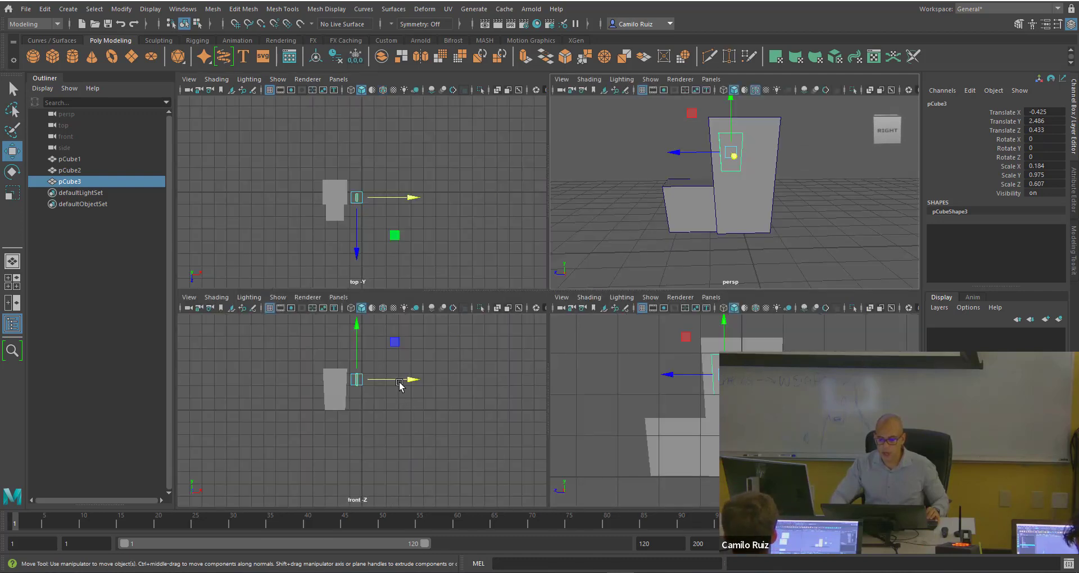
{"action": "key", "text": "space"}
{"action": "scroll", "coordinate": [561, 264], "scroll_direction": "up", "scroll_amount": 5}
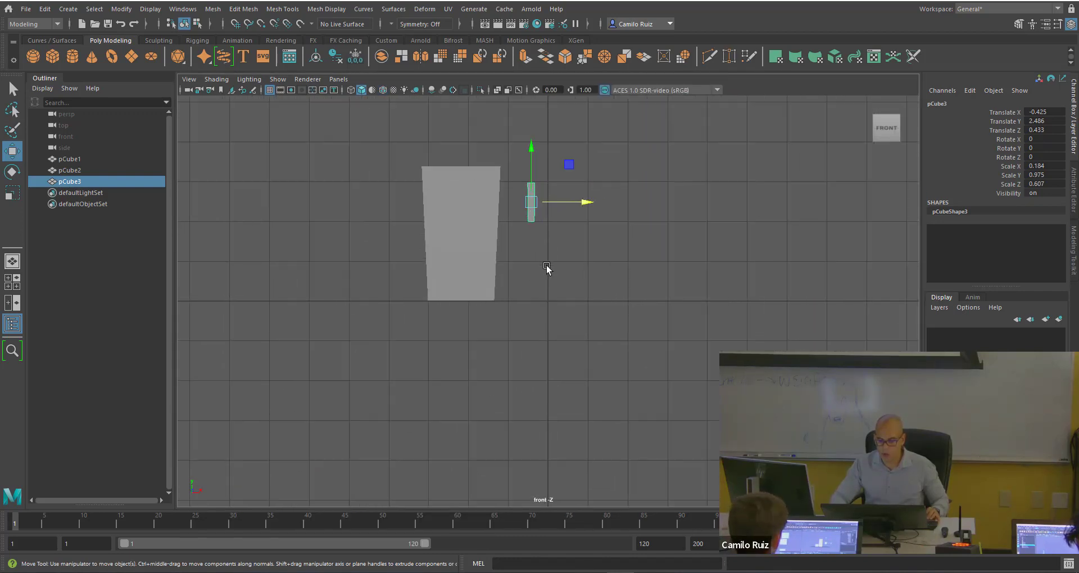
{"action": "left_click_drag", "start_coordinate": [576, 172], "coordinate": [534, 179]}
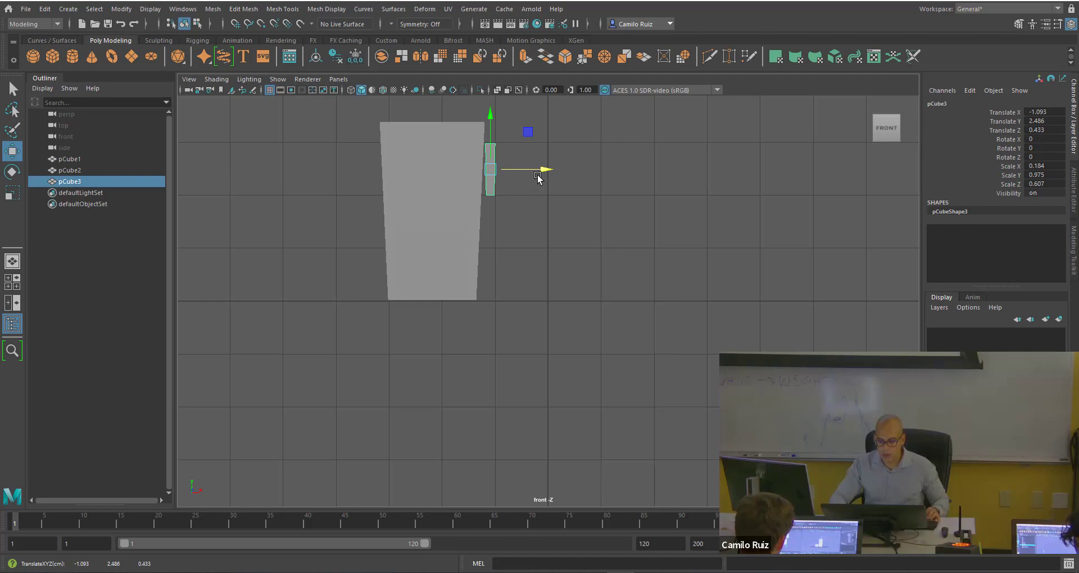
{"action": "left_click_drag", "start_coordinate": [538, 172], "coordinate": [553, 176]}
Nudge the panel in the side view to 2.5 in Y and about 0.426 in Z.
{"action": "key", "text": "space"}
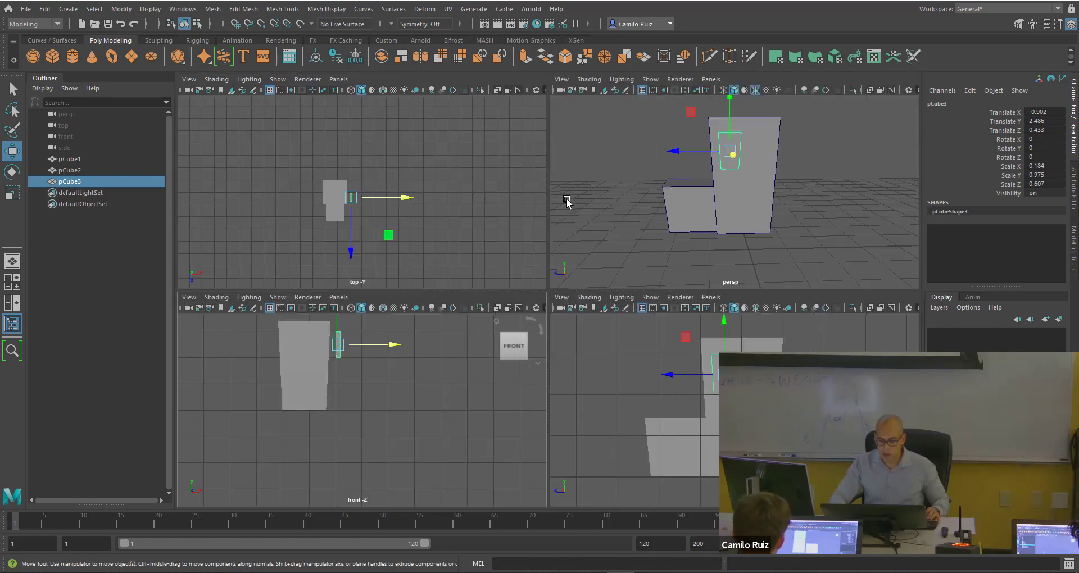
{"action": "key", "text": "space"}
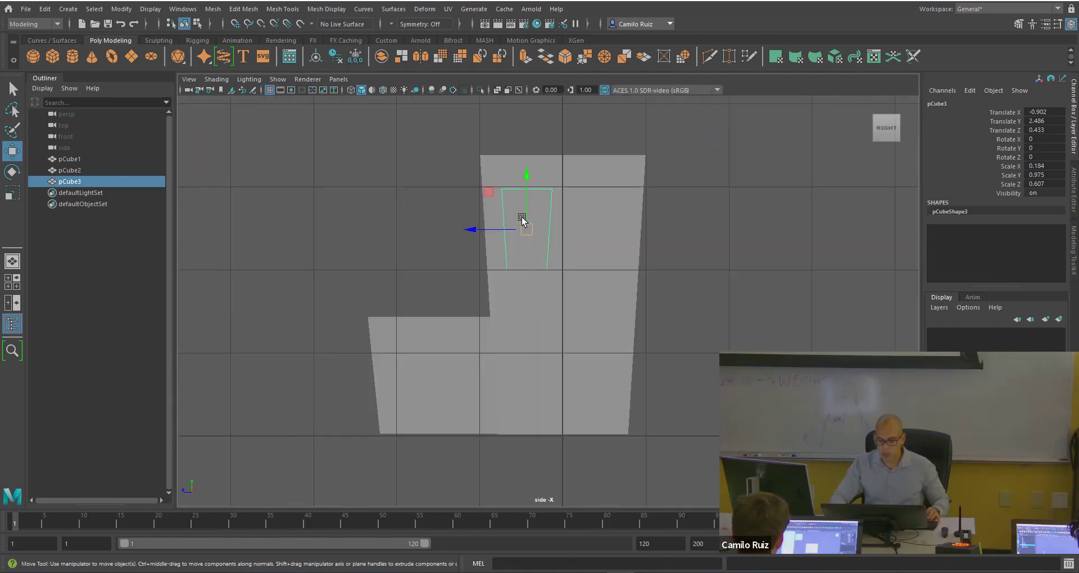
{"action": "left_click_drag", "start_coordinate": [486, 230], "coordinate": [487, 230]}
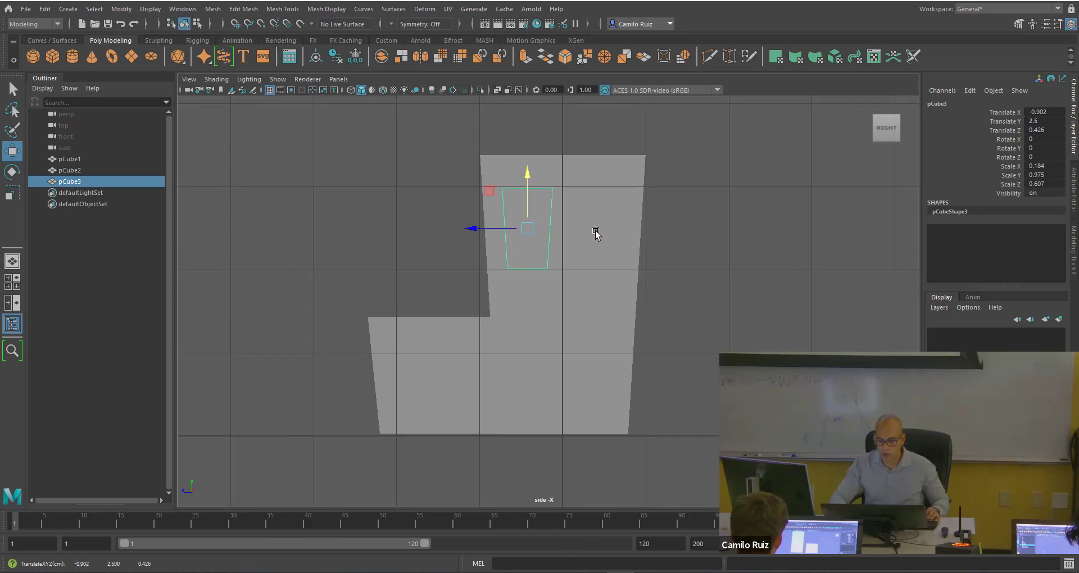
Switch the panel to face editing and select its large outward-facing face in the perspective view.
{"action": "key", "text": "space"}
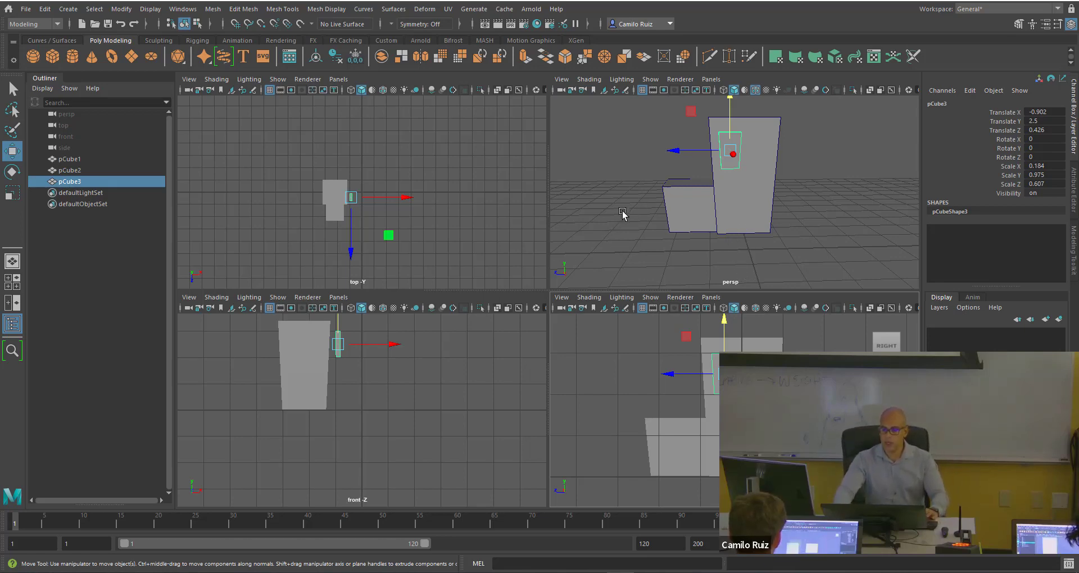
{"action": "left_click_drag", "start_coordinate": [660, 166], "coordinate": [698, 179], "text": "alt"}
{"action": "scroll", "coordinate": [703, 178], "scroll_direction": "up", "scroll_amount": 10}
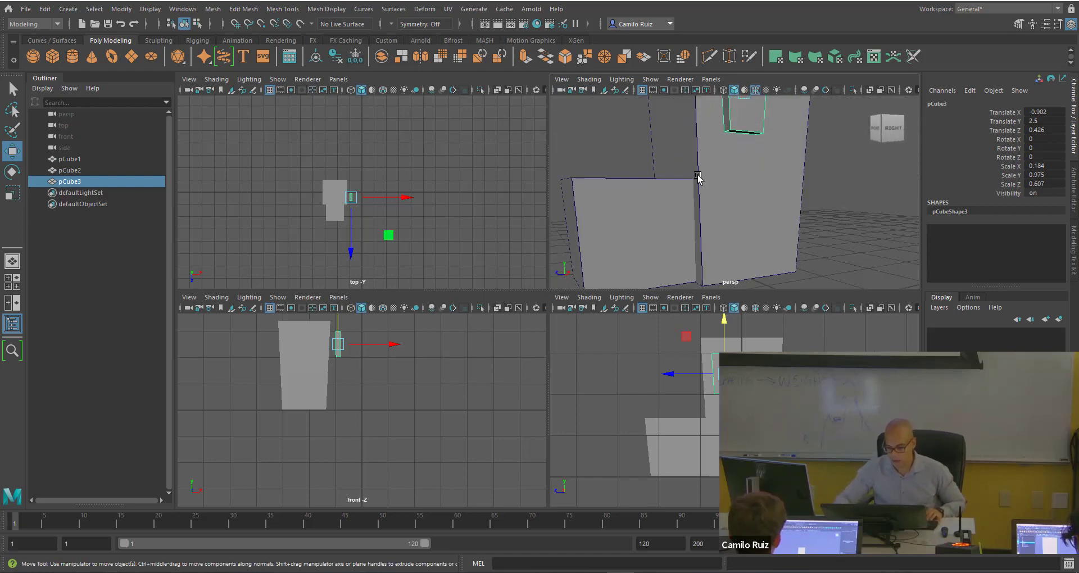
{"action": "key", "text": "space"}
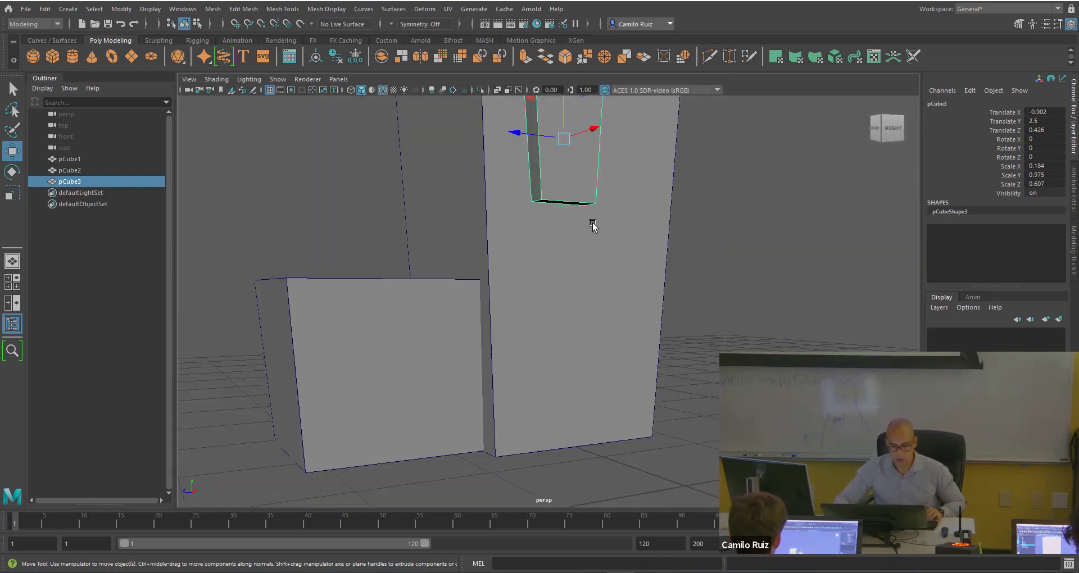
{"action": "left_click_drag", "start_coordinate": [592, 234], "coordinate": [617, 325], "text": "alt"}
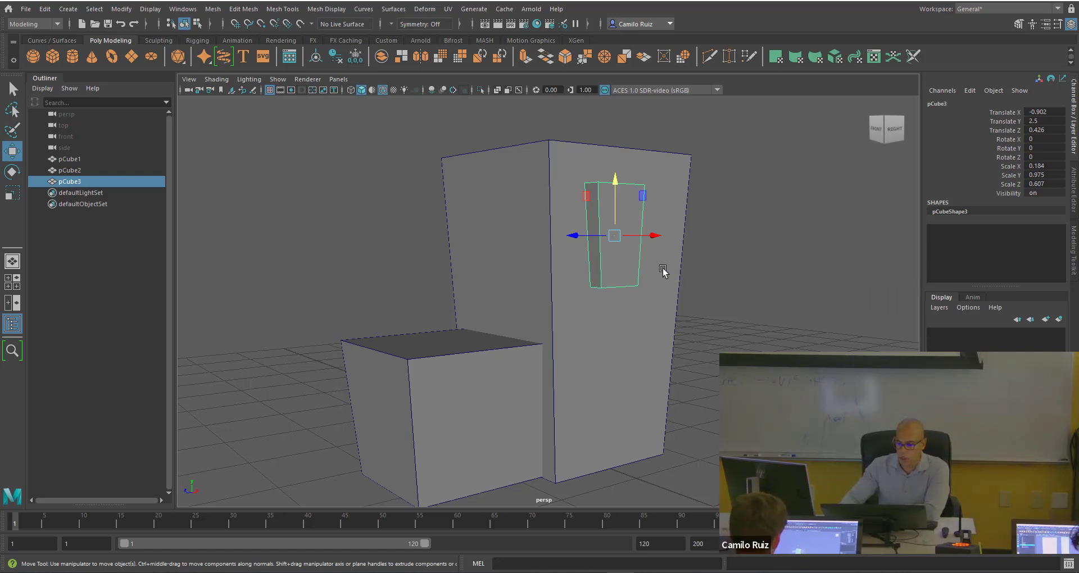
{"action": "right_click_drag", "start_coordinate": [622, 219], "coordinate": [625, 251]}
{"action": "scroll", "coordinate": [623, 248], "scroll_direction": "up", "scroll_amount": 2}
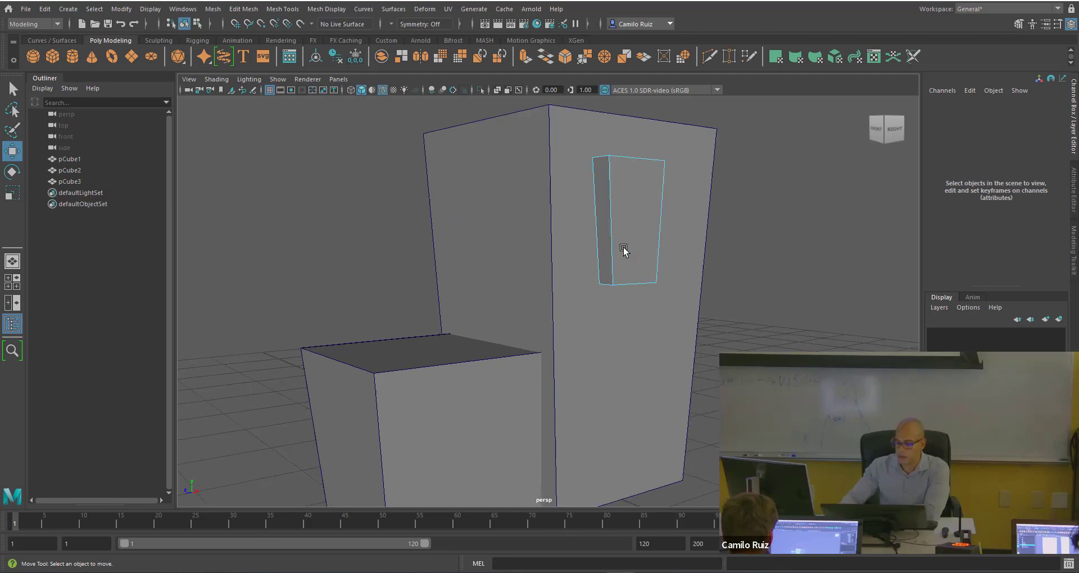
{"action": "left_click_drag", "start_coordinate": [627, 226], "coordinate": [602, 225], "text": "alt"}
{"action": "scroll", "coordinate": [623, 240], "scroll_direction": "up", "scroll_amount": 2}
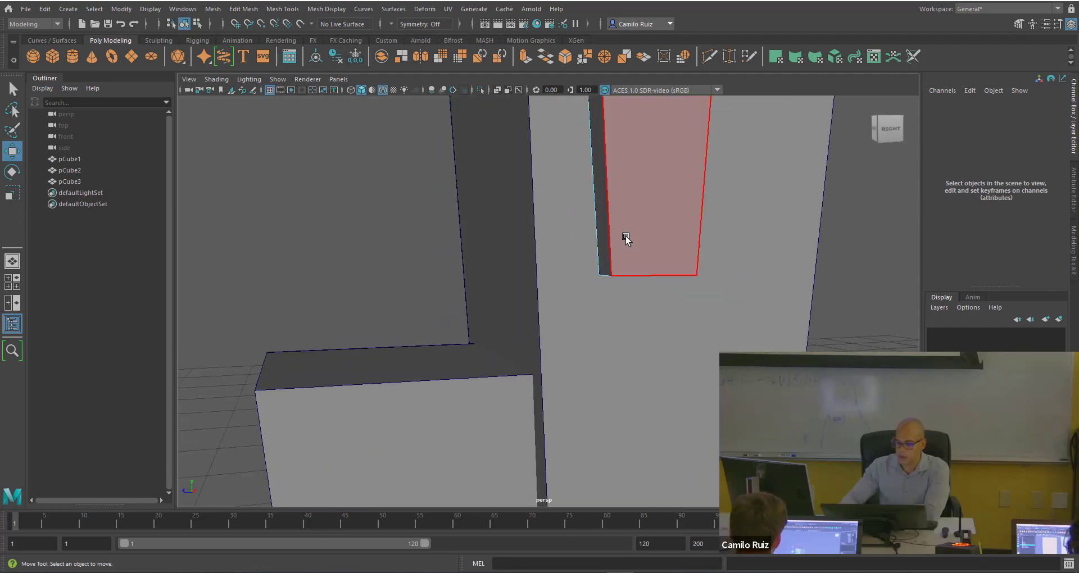
{"action": "scroll", "coordinate": [627, 236], "scroll_direction": "down", "scroll_amount": 4}
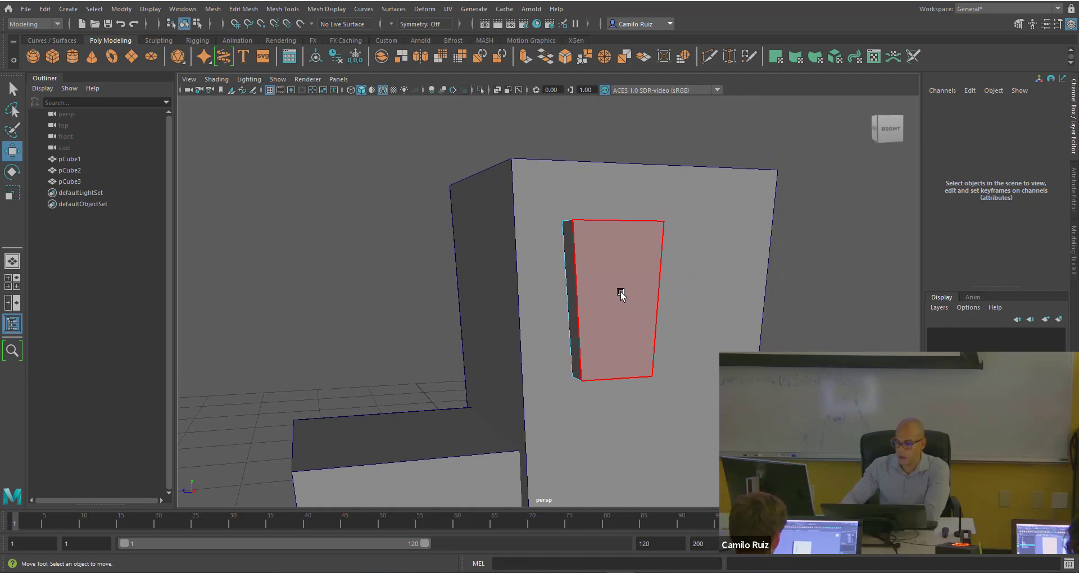
{"action": "left_click", "coordinate": [621, 294]}
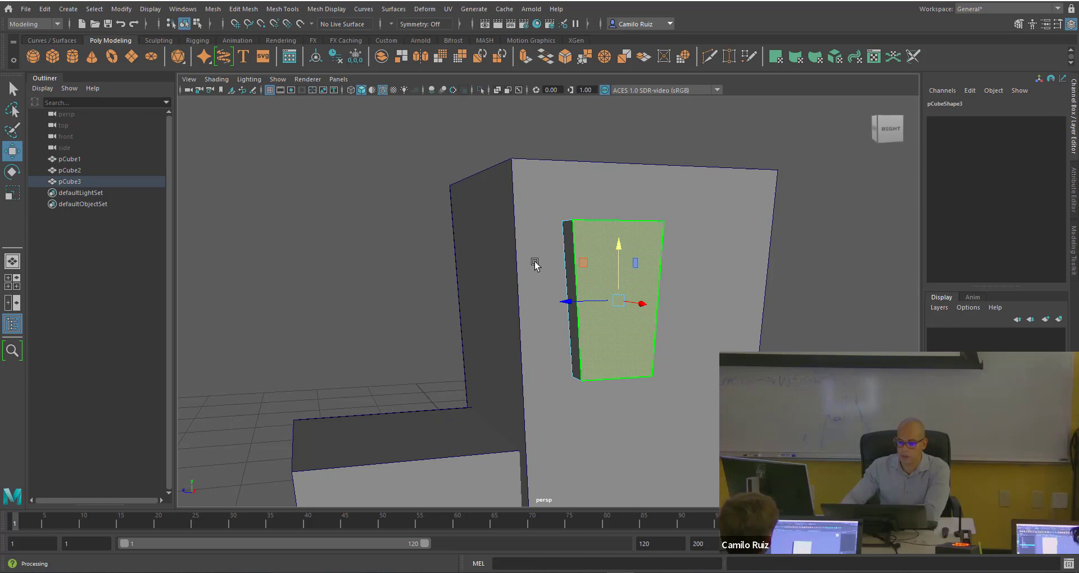
{"action": "left_click", "coordinate": [254, 9]}
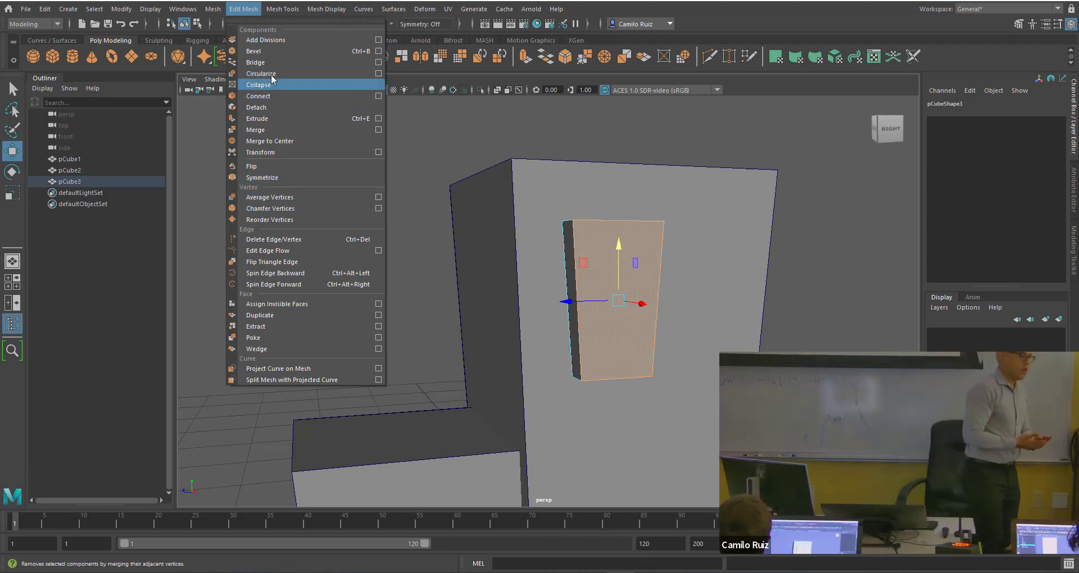
{"action": "left_click", "coordinate": [252, 13]}
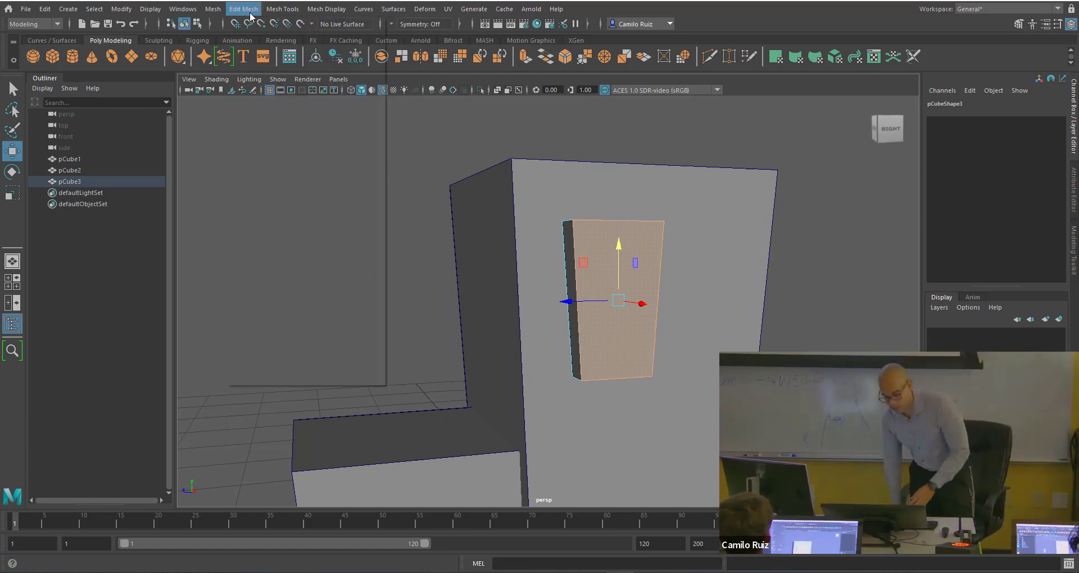
{"action": "left_click", "coordinate": [250, 13]}
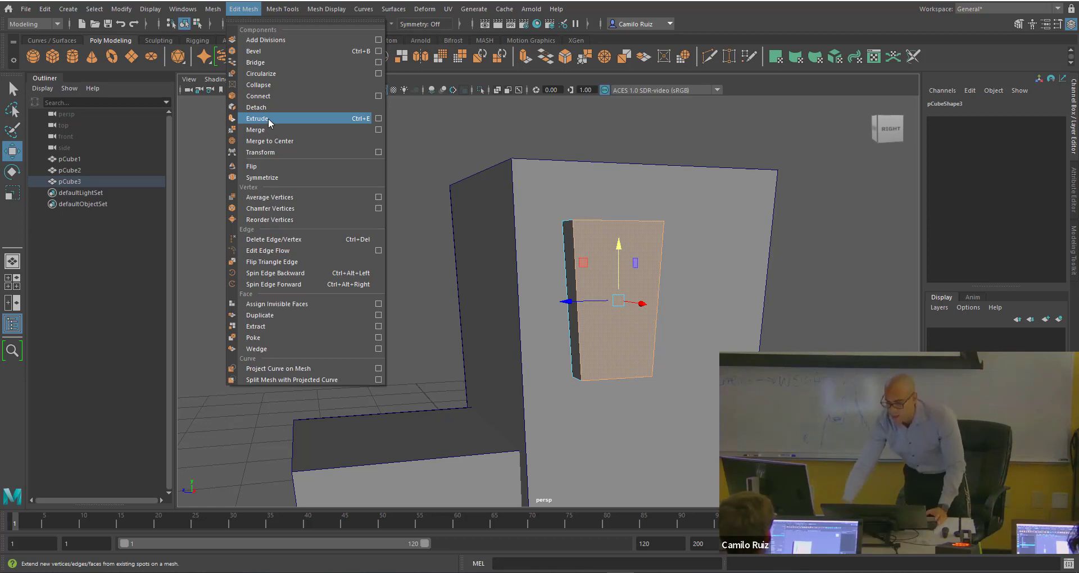
{"action": "left_click", "coordinate": [632, 130]}
{"action": "left_click", "coordinate": [611, 253]}
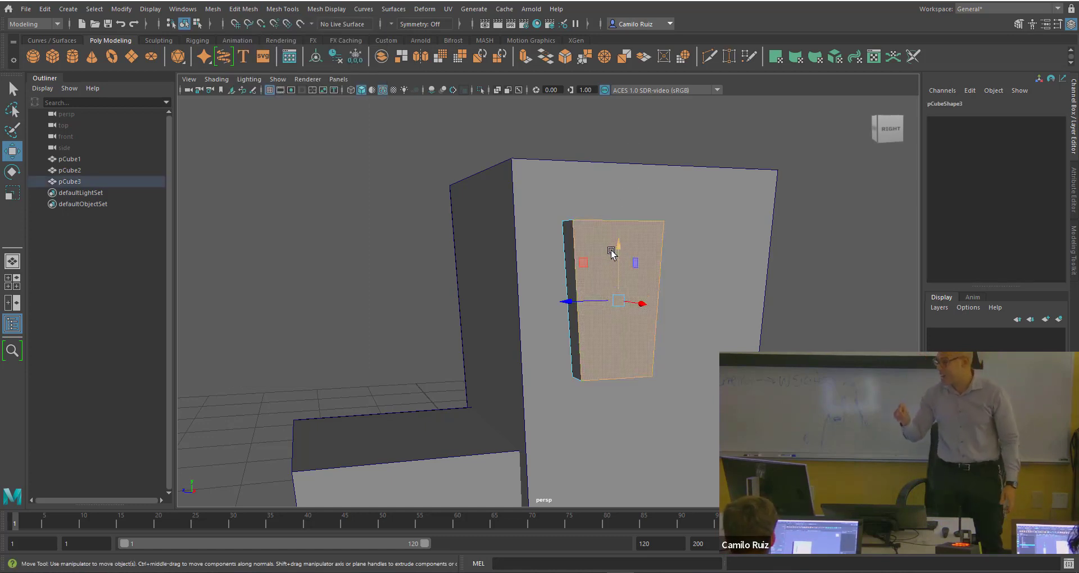
Extrude the panel's selected outer face with a thickness of 0.1.
{"action": "key", "text": "ctrl+e"}
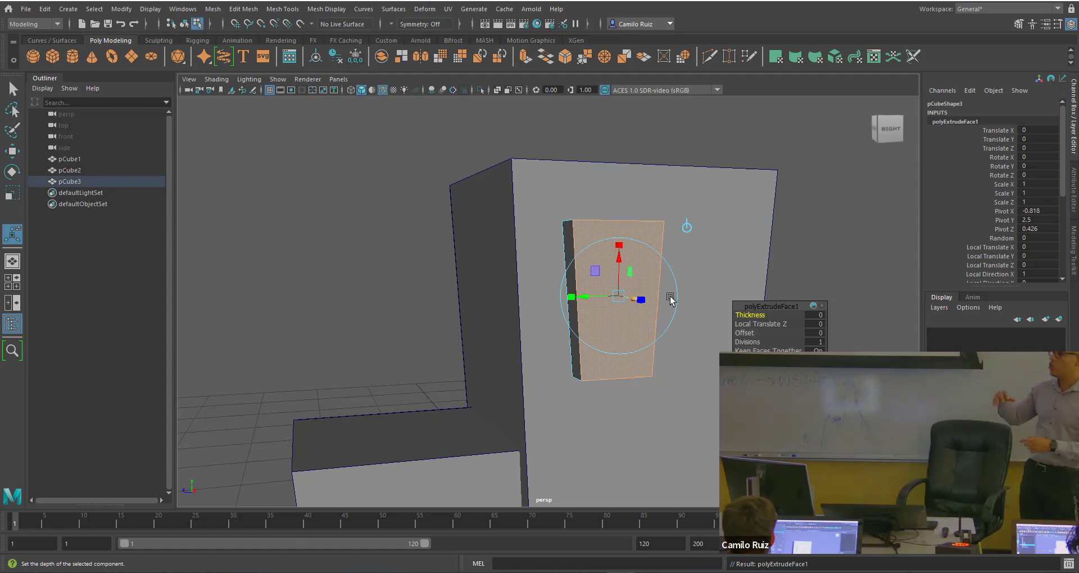
{"action": "scroll", "coordinate": [678, 276], "scroll_direction": "up", "scroll_amount": 2}
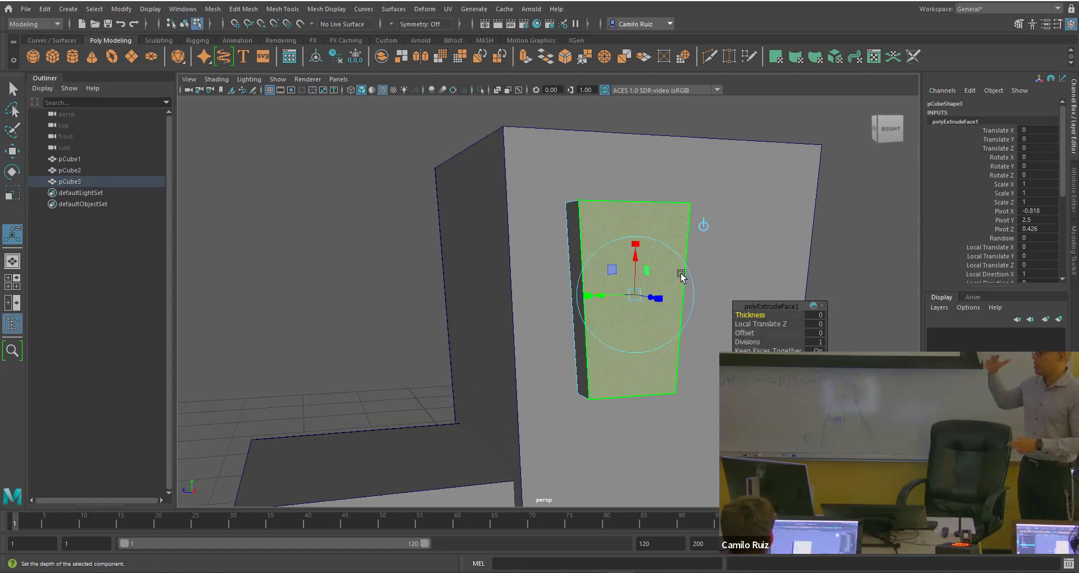
{"action": "middle_click_drag", "start_coordinate": [680, 274], "coordinate": [591, 282], "text": "alt"}
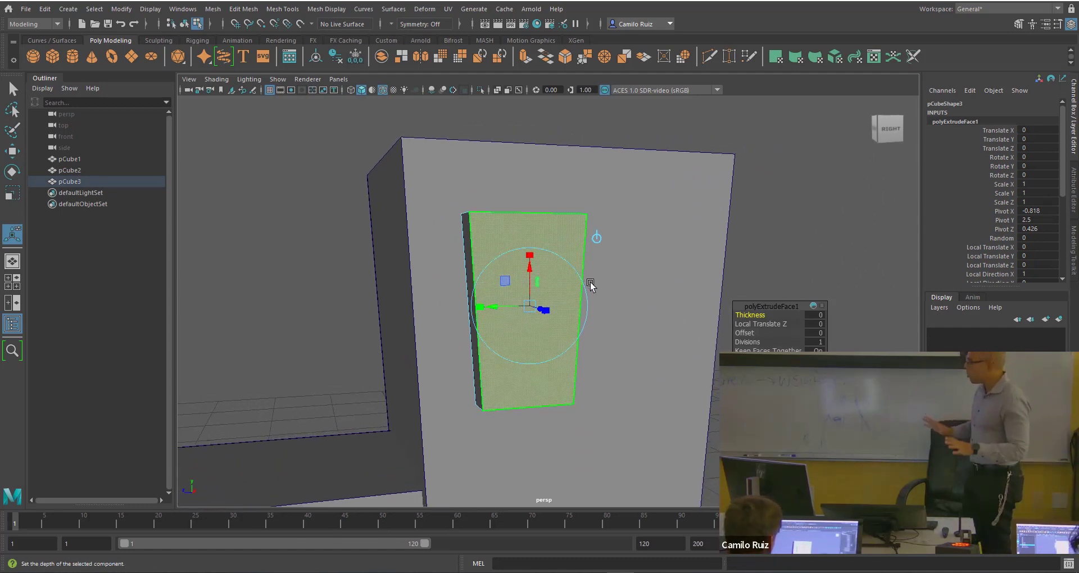
{"action": "scroll", "coordinate": [592, 282], "scroll_direction": "up", "scroll_amount": 2}
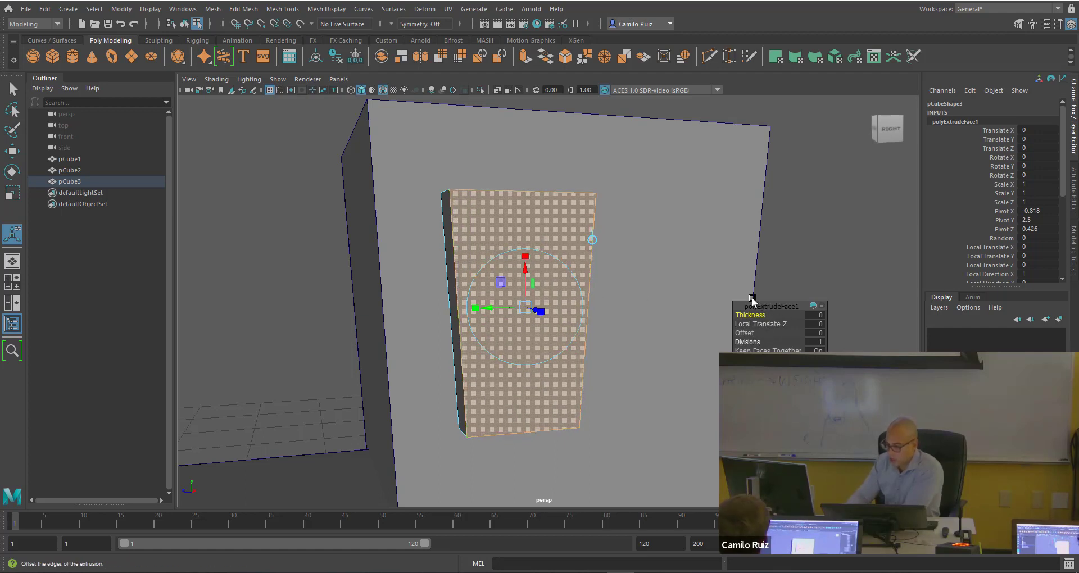
{"action": "left_click_drag", "start_coordinate": [751, 308], "coordinate": [688, 253]}
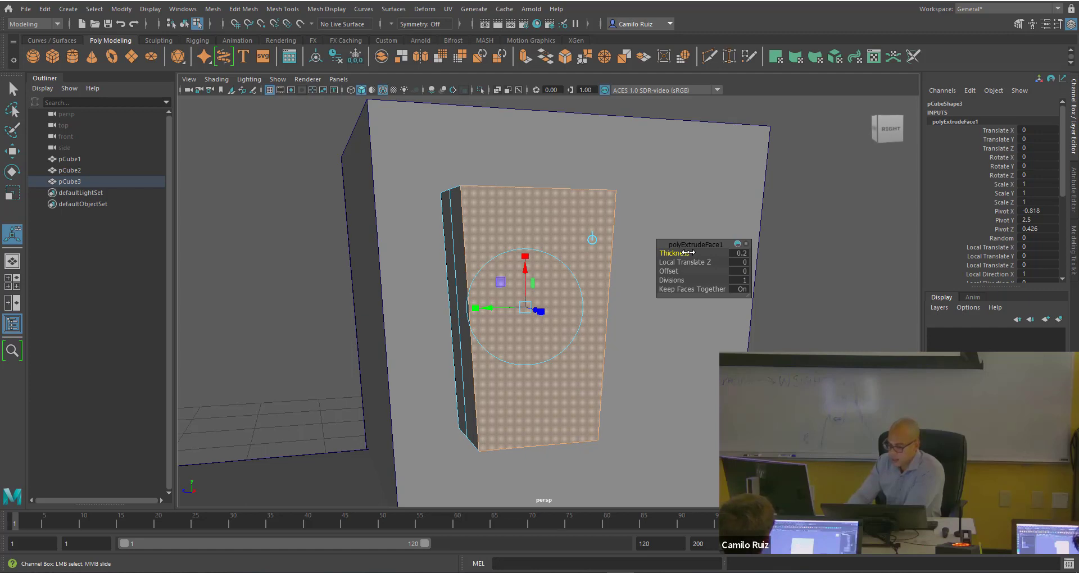
{"action": "left_click_drag", "start_coordinate": [686, 253], "coordinate": [685, 252]}
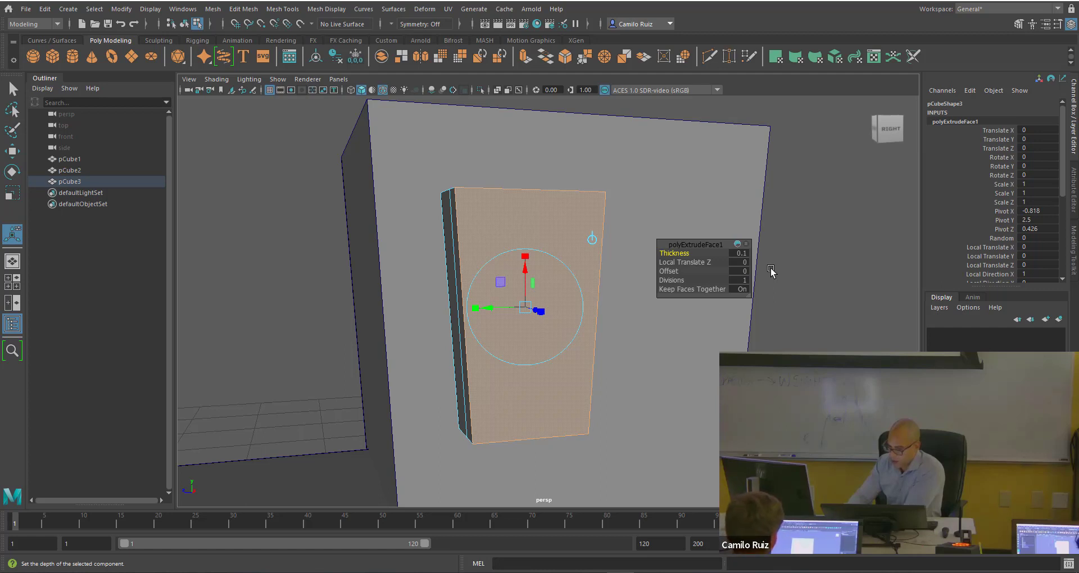
Try an extrusion thickness of 1, and set it back to 0.1.
{"action": "left_click", "coordinate": [739, 253]}
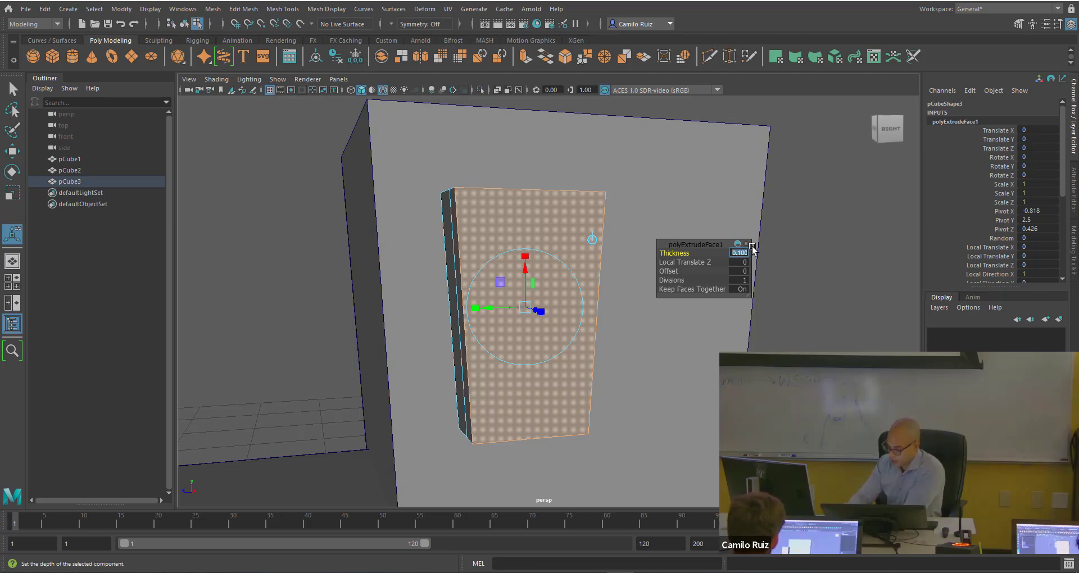
{"action": "type", "text": "1"}
{"action": "key", "text": "Return"}
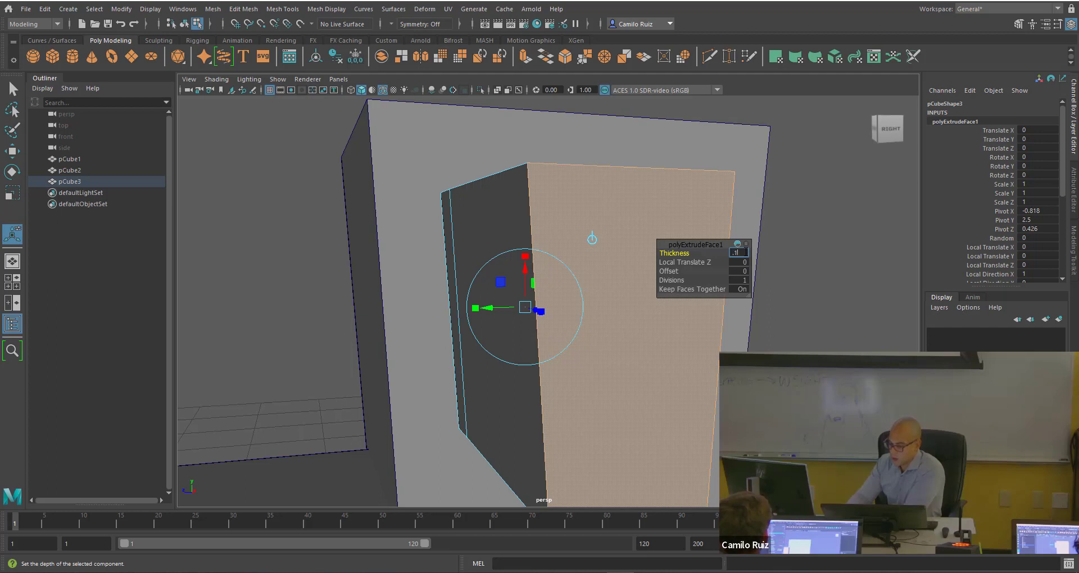
{"action": "key", "text": "Return"}
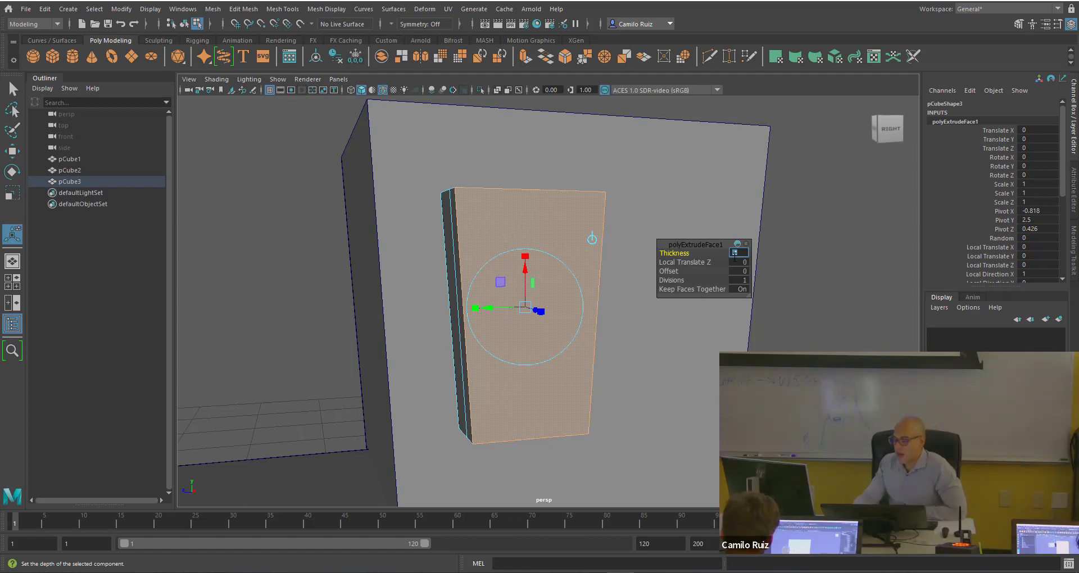
Try a local Z translation of 0.1 on the panel's face extrusion, and set it back to 0.
{"action": "left_click_drag", "start_coordinate": [711, 262], "coordinate": [710, 262]}
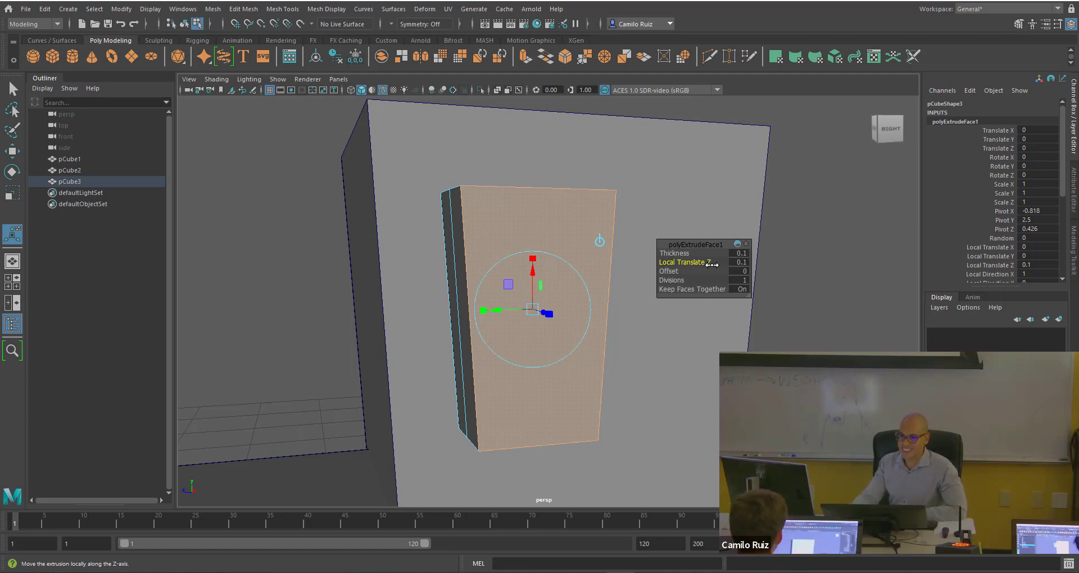
{"action": "left_click", "coordinate": [737, 262]}
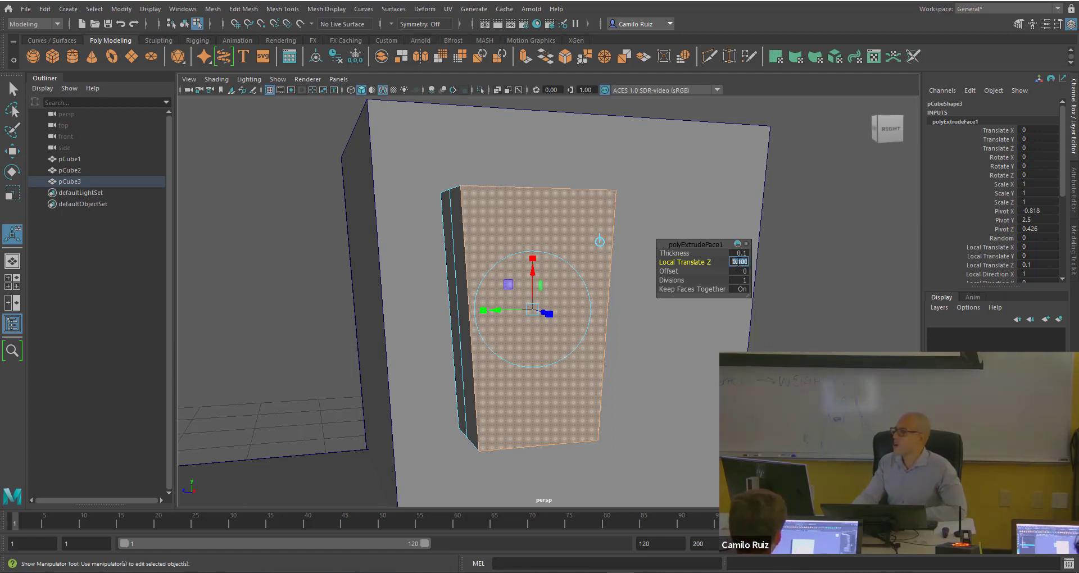
{"action": "type", "text": "0"}
{"action": "key", "text": "Return"}
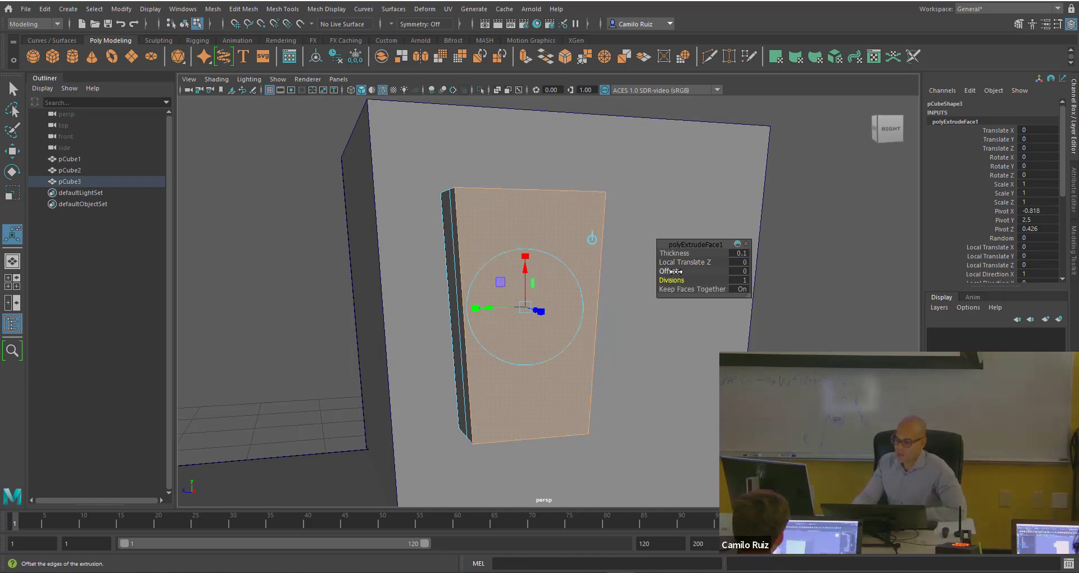
Set the extrusion offset to 0.1 and push the inset face into the panel to about -0.11 in local Z.
{"action": "mouse_move", "coordinate": [669, 272]}
{"action": "left_mouse_down"}
{"action": "mouse_move", "coordinate": [686, 270]}
{"action": "mouse_move", "coordinate": [676, 270]}
{"action": "left_mouse_up"}
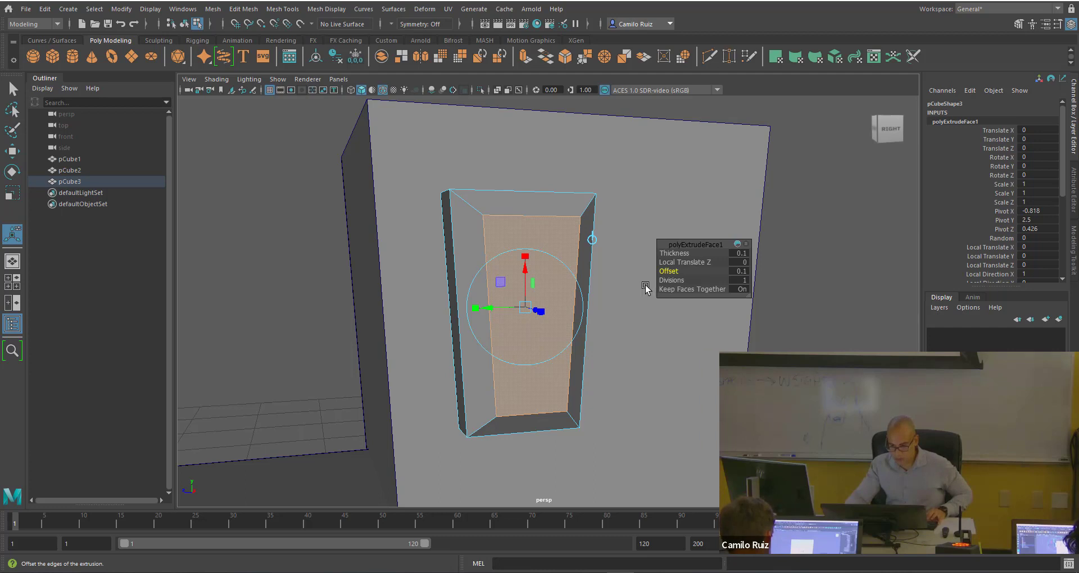
{"action": "mouse_move", "coordinate": [645, 287]}
{"action": "left_mouse_down", "text": "alt"}
{"action": "mouse_move", "coordinate": [624, 312]}
{"action": "mouse_move", "coordinate": [646, 312]}
{"action": "mouse_move", "coordinate": [690, 280]}
{"action": "mouse_move", "coordinate": [662, 303]}
{"action": "mouse_move", "coordinate": [645, 301]}
{"action": "mouse_move", "coordinate": [667, 291]}
{"action": "mouse_move", "coordinate": [664, 280]}
{"action": "mouse_move", "coordinate": [749, 289]}
{"action": "mouse_move", "coordinate": [656, 291]}
{"action": "left_mouse_up", "text": "alt"}
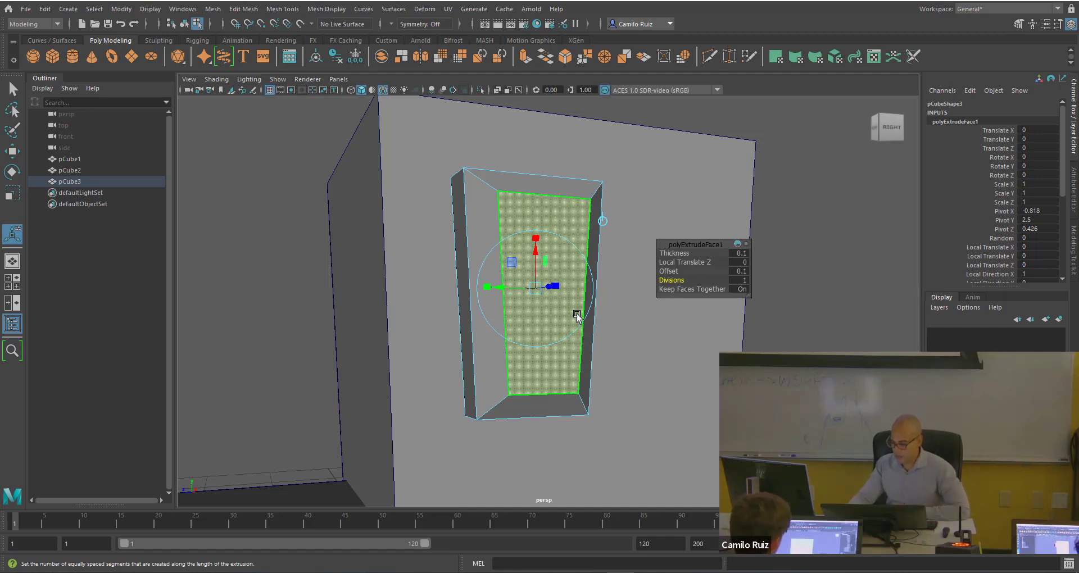
{"action": "left_click_drag", "start_coordinate": [578, 309], "coordinate": [564, 336], "text": "alt"}
{"action": "middle_click_drag", "start_coordinate": [564, 335], "coordinate": [508, 351], "text": "alt"}
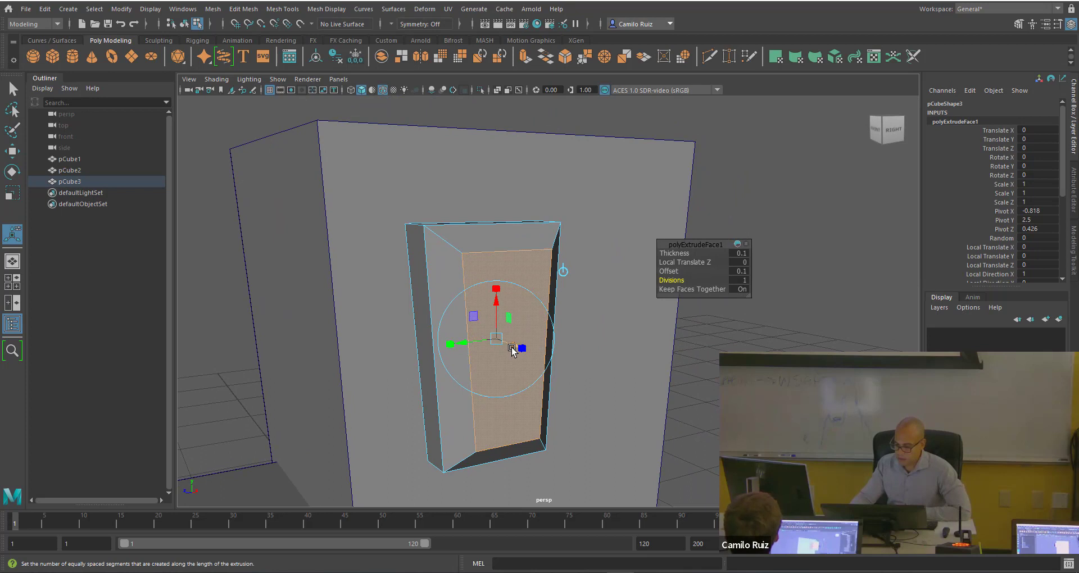
{"action": "left_click_drag", "start_coordinate": [512, 348], "coordinate": [498, 344]}
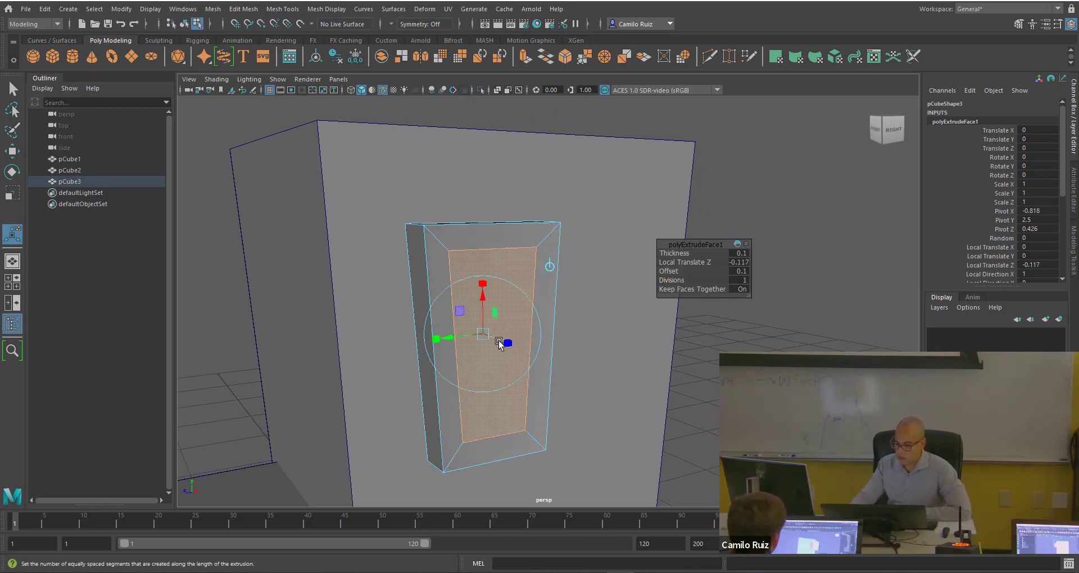
{"action": "left_click_drag", "start_coordinate": [577, 366], "coordinate": [602, 357], "text": "alt"}
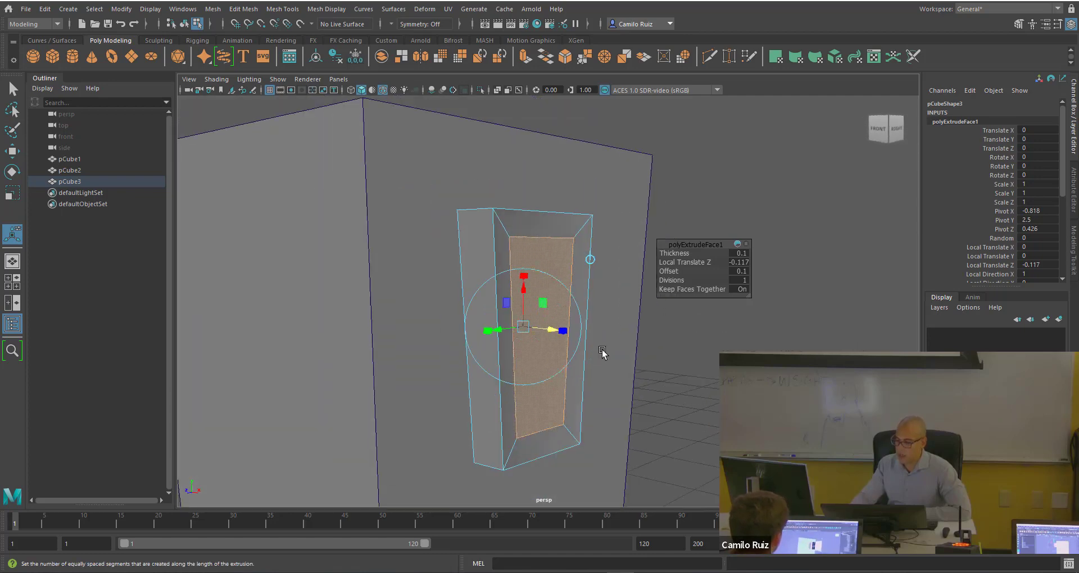
{"action": "mouse_move", "coordinate": [557, 330]}
{"action": "left_mouse_down"}
{"action": "mouse_move", "coordinate": [573, 330]}
{"action": "mouse_move", "coordinate": [554, 324]}
{"action": "left_mouse_up"}
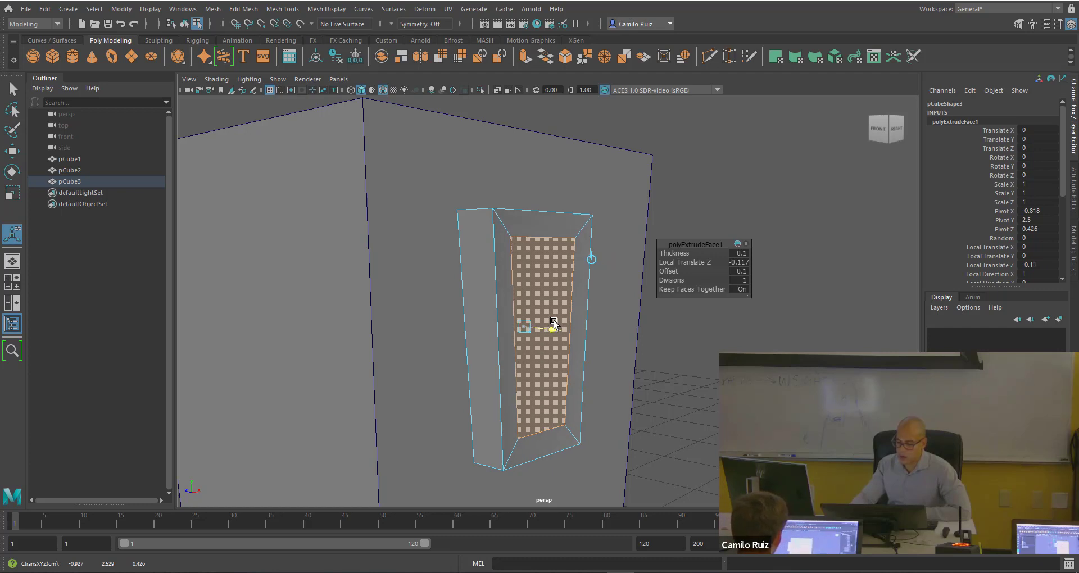
{"action": "left_click_drag", "start_coordinate": [554, 324], "coordinate": [554, 325]}
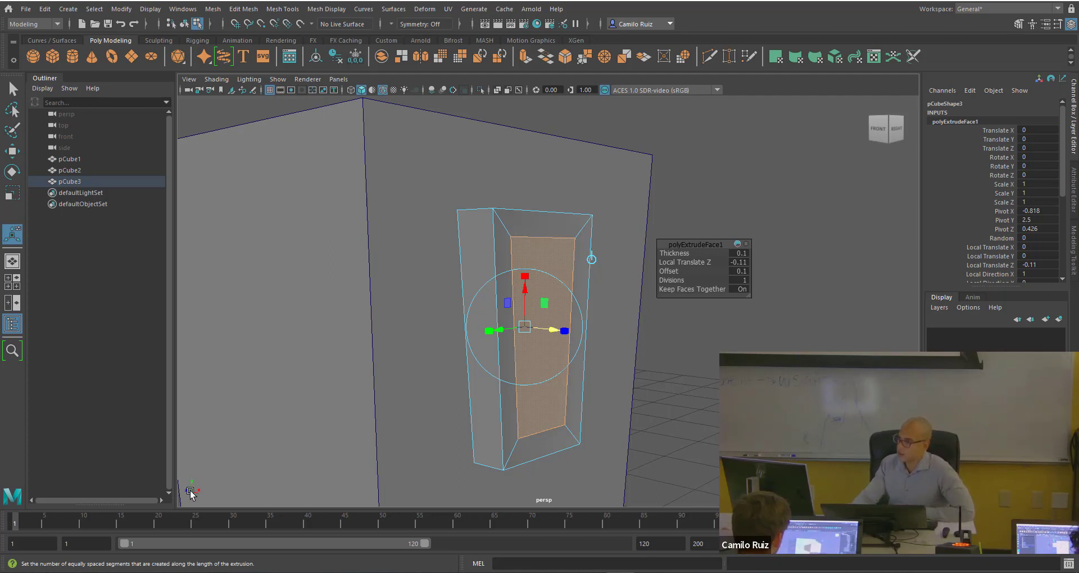
{"action": "left_click_drag", "start_coordinate": [226, 454], "coordinate": [192, 448], "text": "alt"}
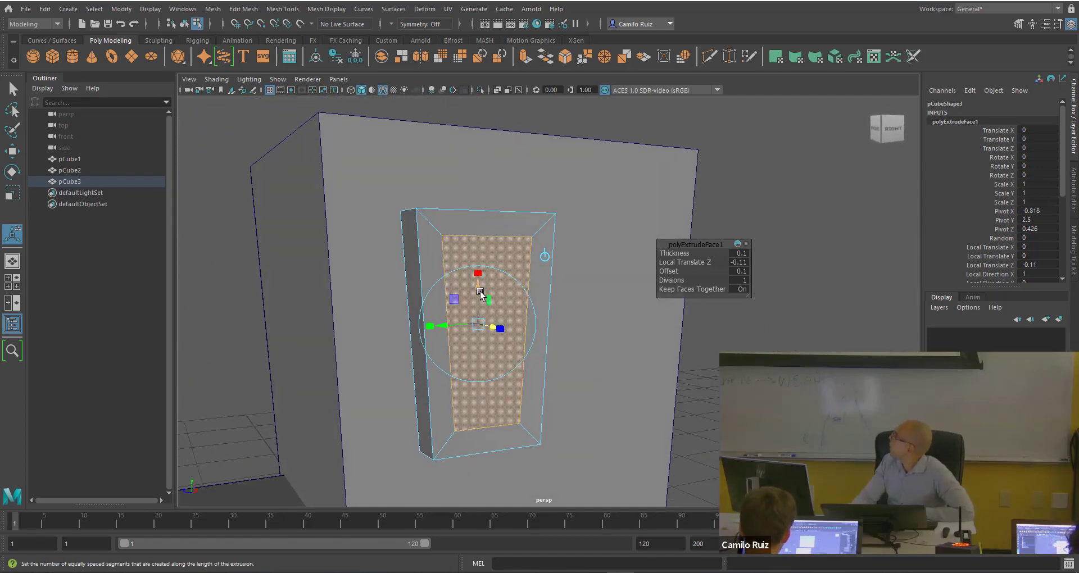
{"action": "left_click", "coordinate": [373, 324]}
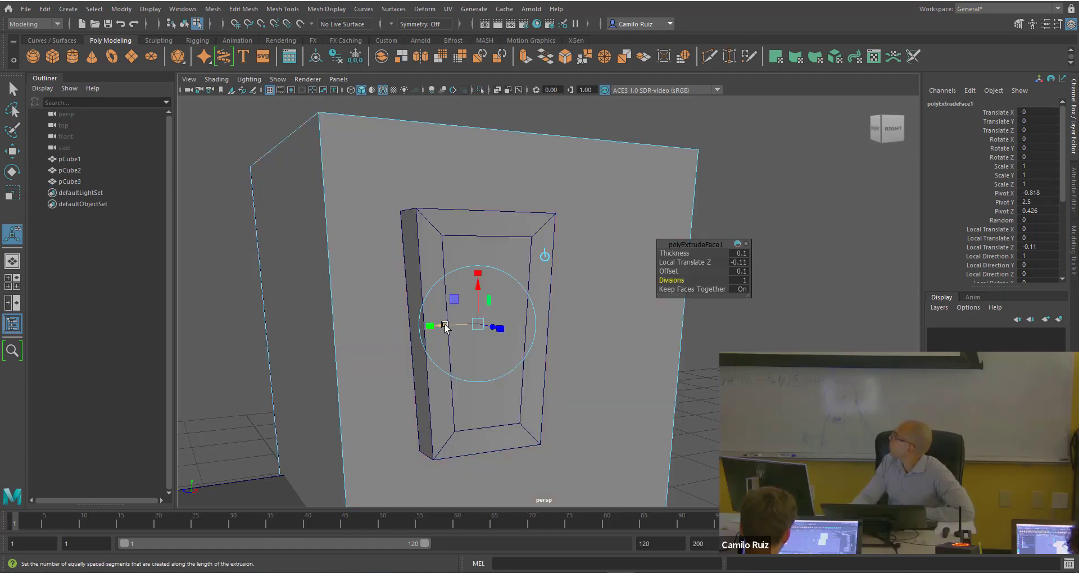
{"action": "mouse_move", "coordinate": [224, 337]}
{"action": "left_mouse_down", "text": "alt"}
{"action": "mouse_move", "coordinate": [256, 338]}
{"action": "mouse_move", "coordinate": [233, 346]}
{"action": "left_mouse_up", "text": "alt"}
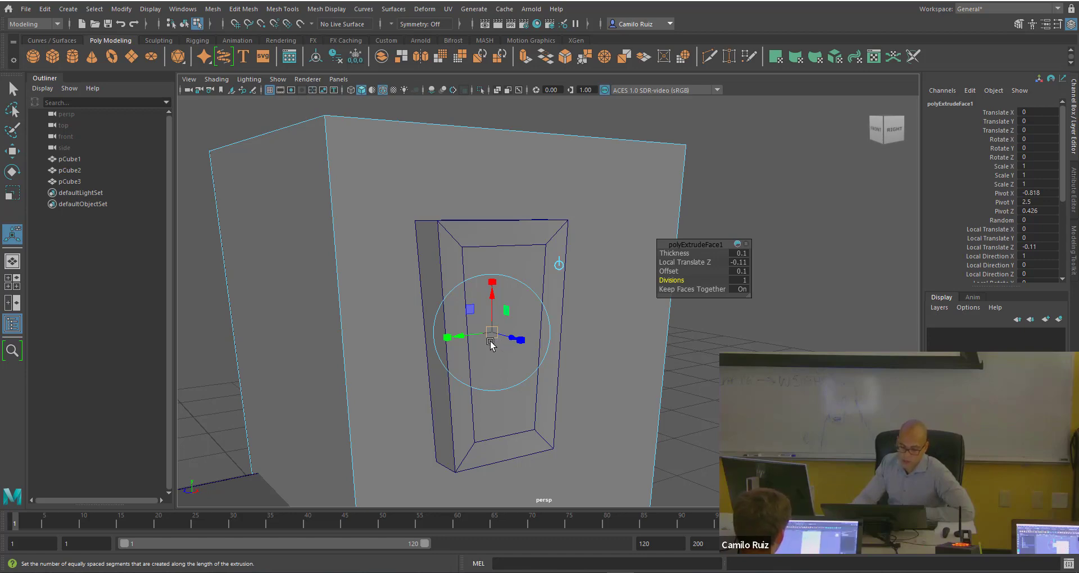
{"action": "left_click", "coordinate": [495, 316]}
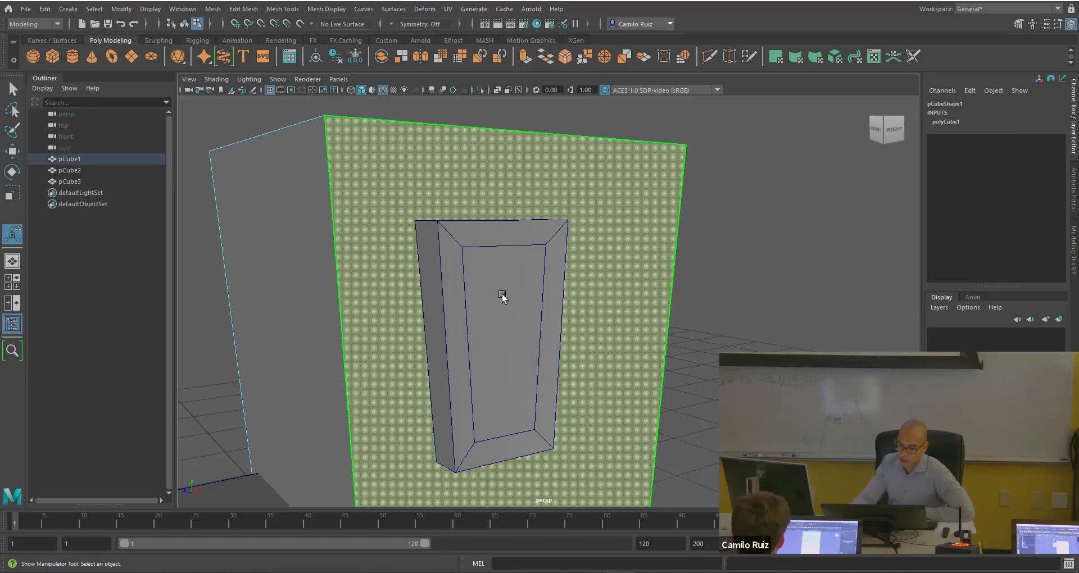
{"action": "key", "text": "ctrl+z"}
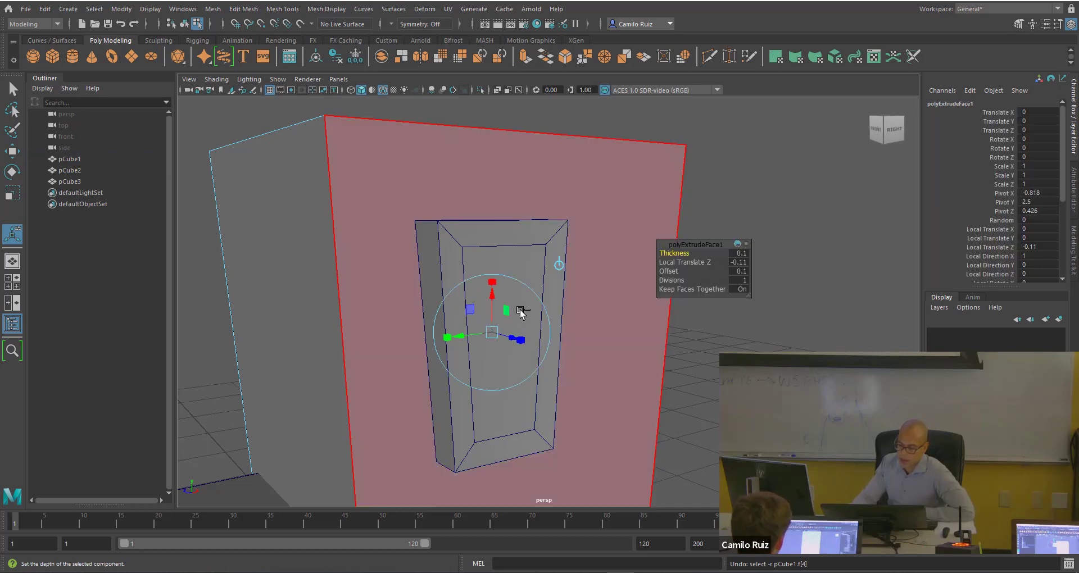
{"action": "key", "text": "ctrl+z"}
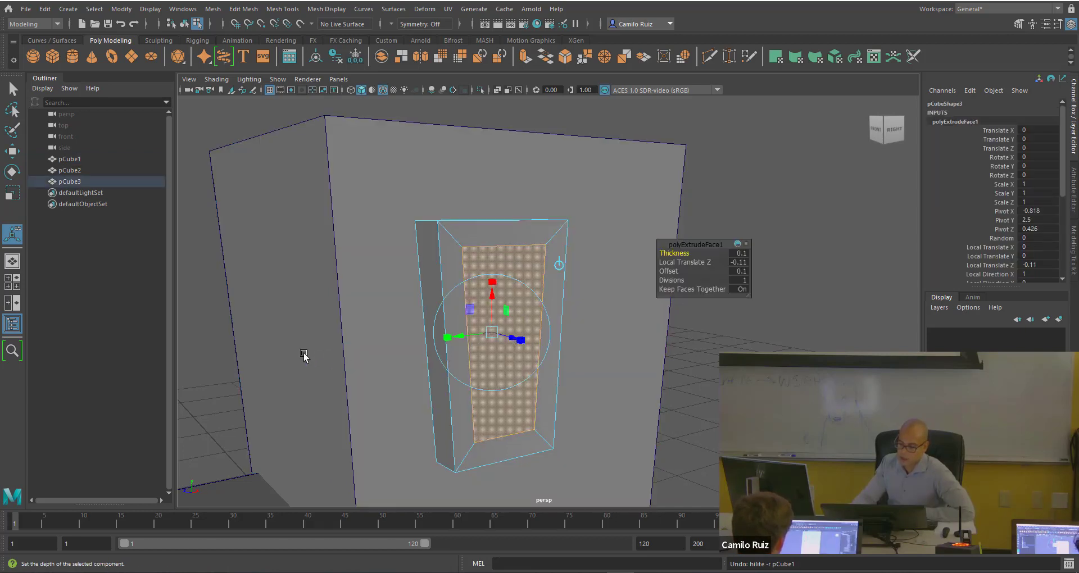
Ease the inset face slightly outward and set the extrusion's local Z translation to -0.1.
{"action": "left_click_drag", "start_coordinate": [303, 356], "coordinate": [333, 353], "text": "alt"}
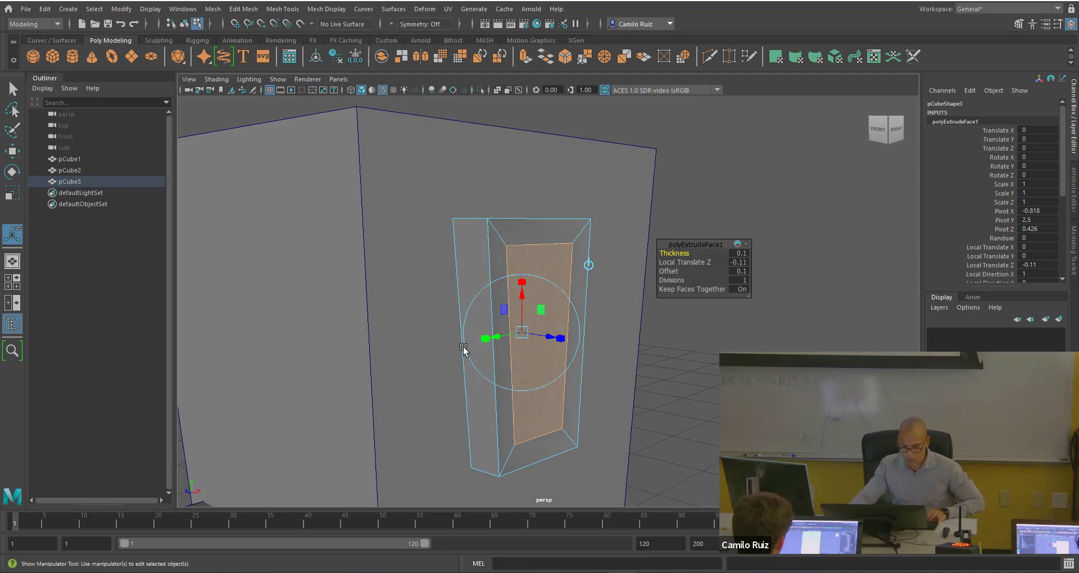
{"action": "left_click_drag", "start_coordinate": [543, 335], "coordinate": [545, 336]}
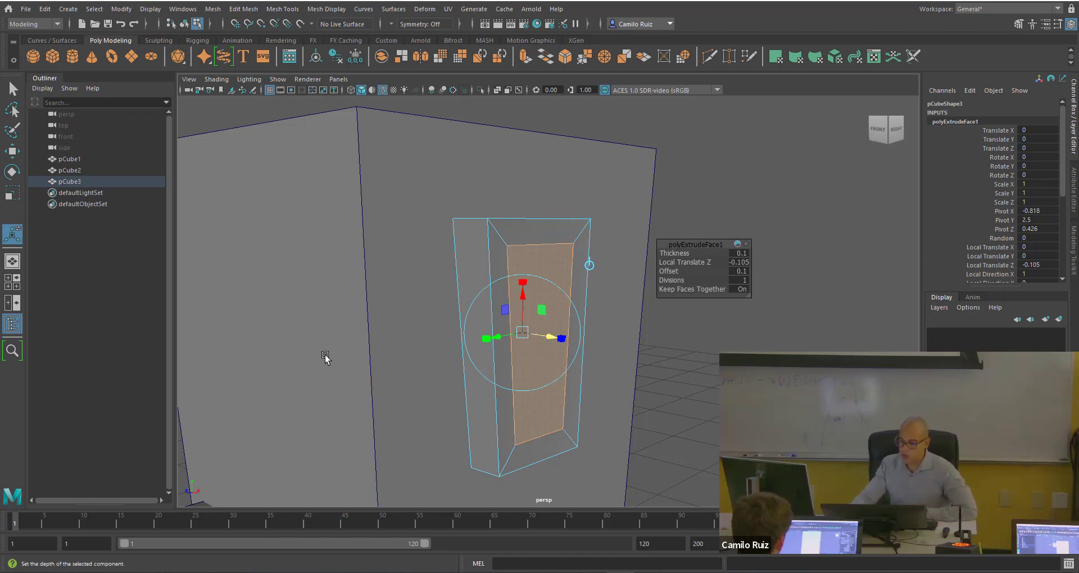
{"action": "scroll", "coordinate": [325, 358], "scroll_direction": "down", "scroll_amount": 8}
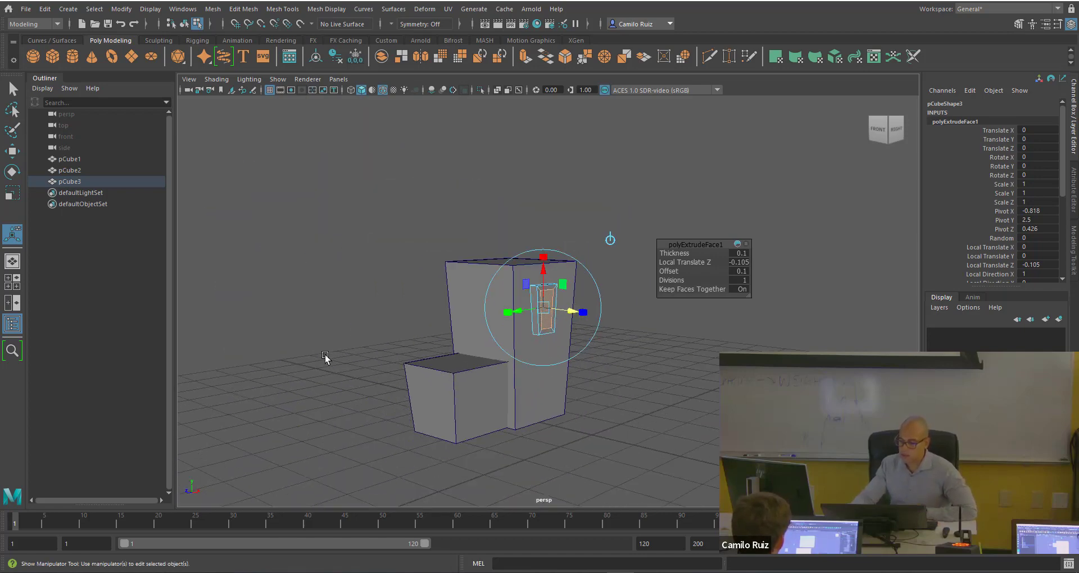
{"action": "scroll", "coordinate": [326, 358], "scroll_direction": "up", "scroll_amount": 6}
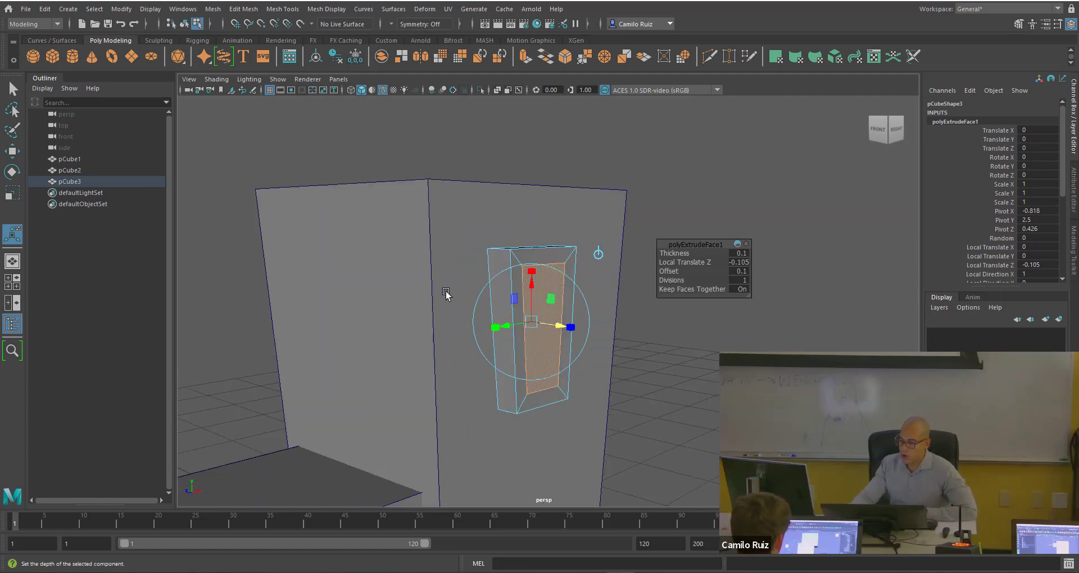
{"action": "left_click", "coordinate": [739, 263]}
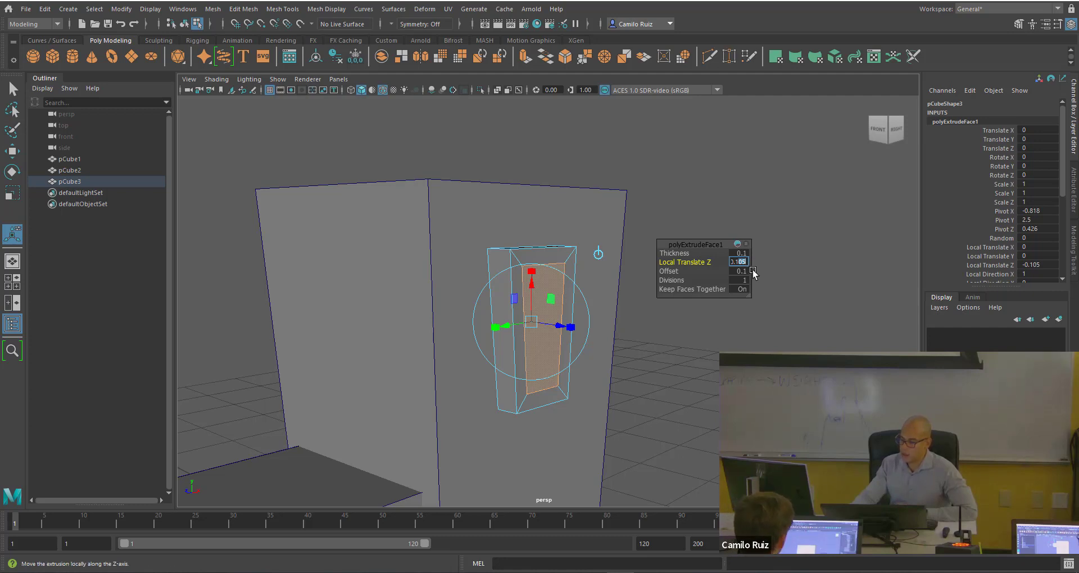
{"action": "type", "text": "-0.1"}
{"action": "key", "text": "Return"}
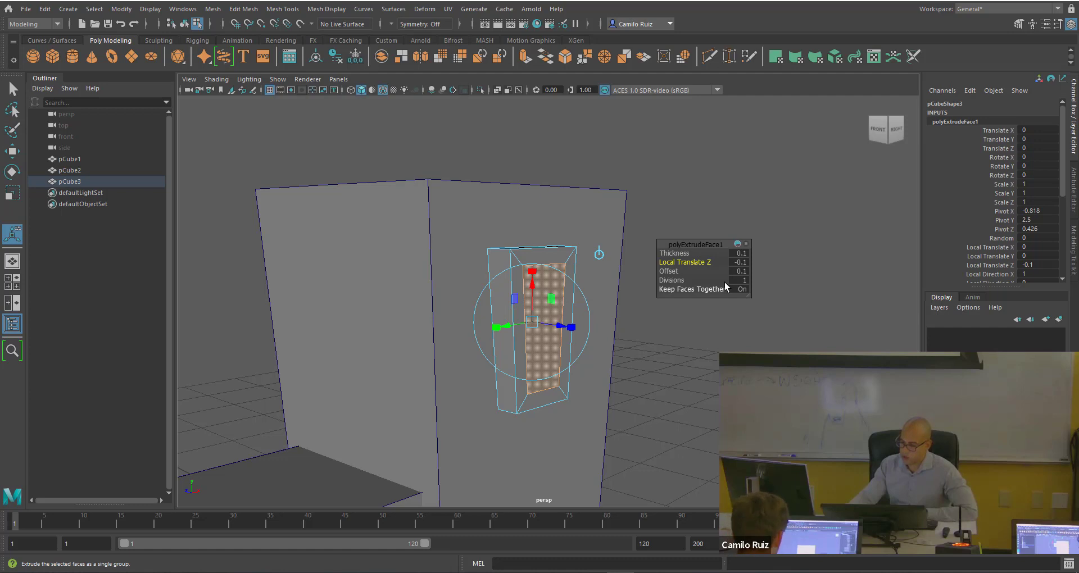
Set the extrusion's local Z translation to -0.16 to recess the inset face inside the frame.
{"action": "left_click", "coordinate": [738, 262]}
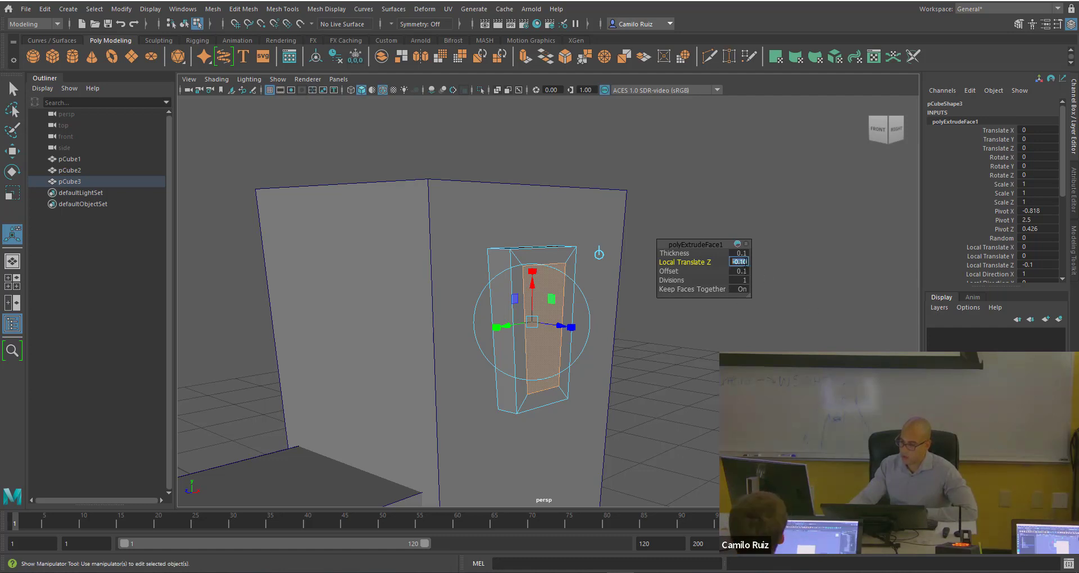
{"action": "left_click", "coordinate": [747, 262]}
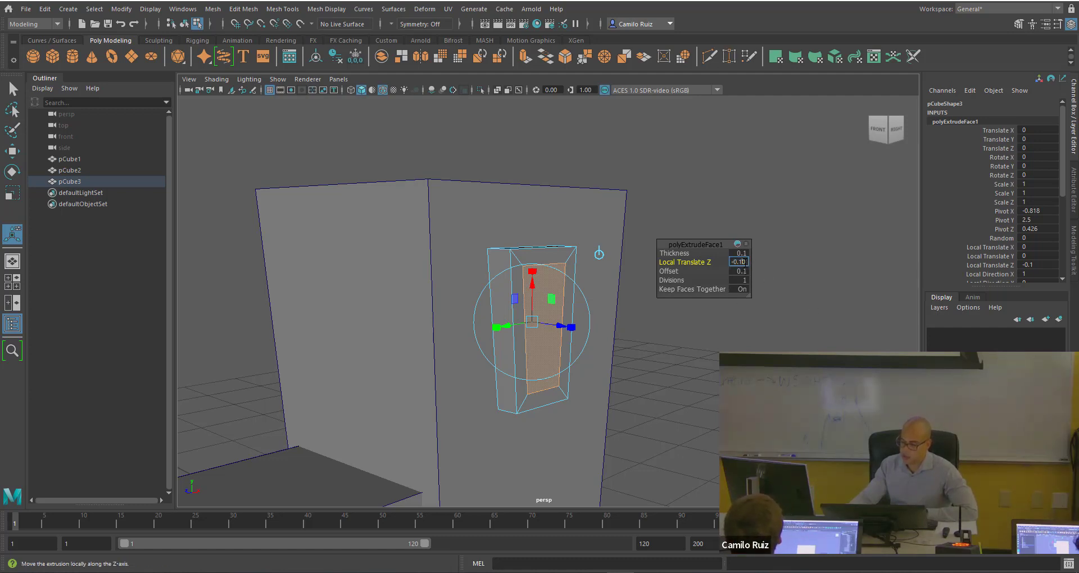
{"action": "type", "text": "6"}
{"action": "key", "text": "Return"}
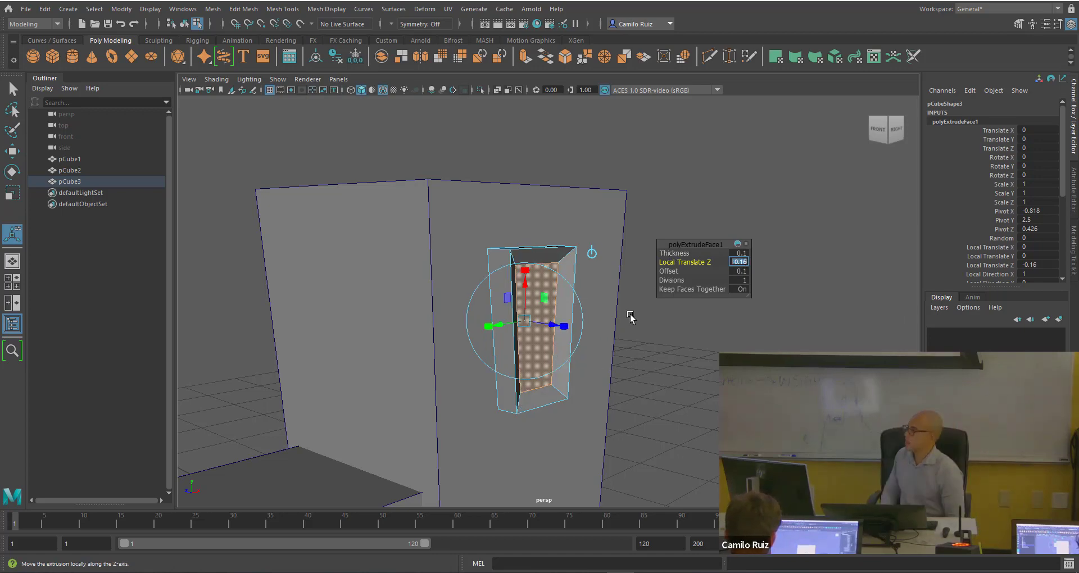
Extrude the recessed inner face again and push it deeper into the panel to about -0.075 in local Z.
{"action": "left_click_drag", "start_coordinate": [609, 335], "coordinate": [565, 339], "text": "alt"}
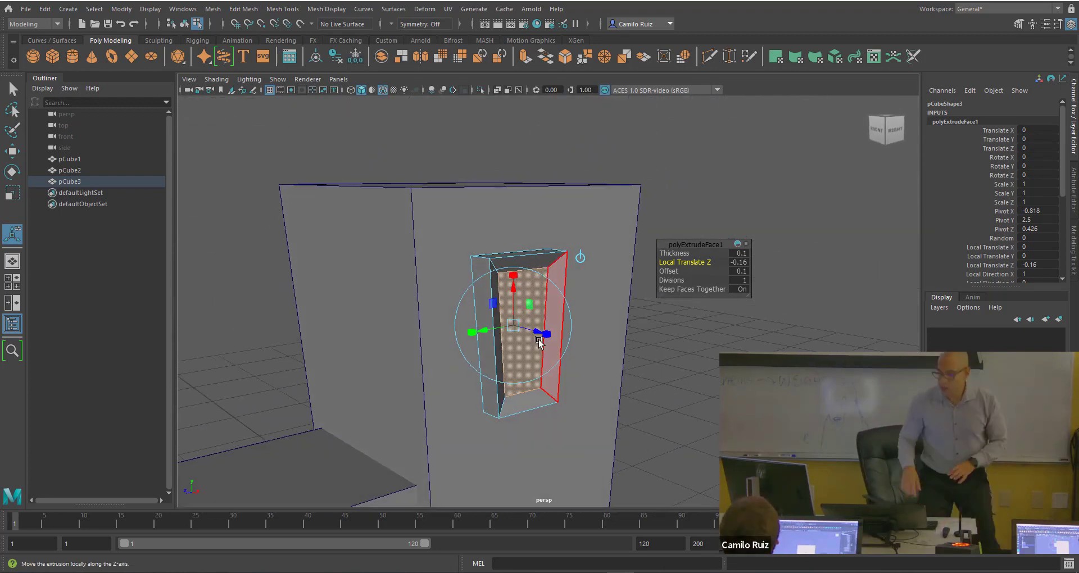
{"action": "scroll", "coordinate": [527, 337], "scroll_direction": "up", "scroll_amount": 2}
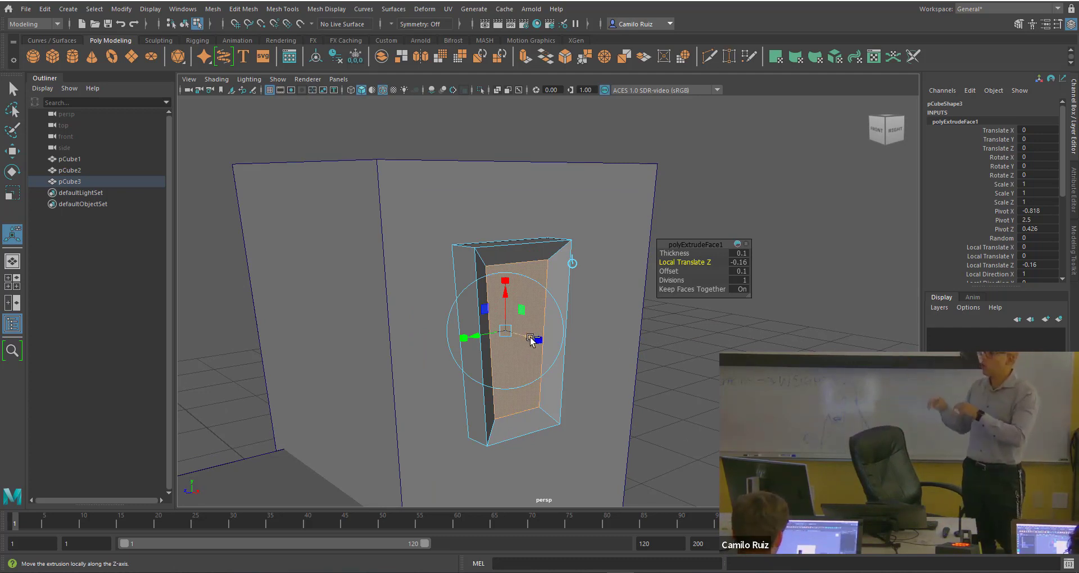
{"action": "key", "text": "ctrl+e"}
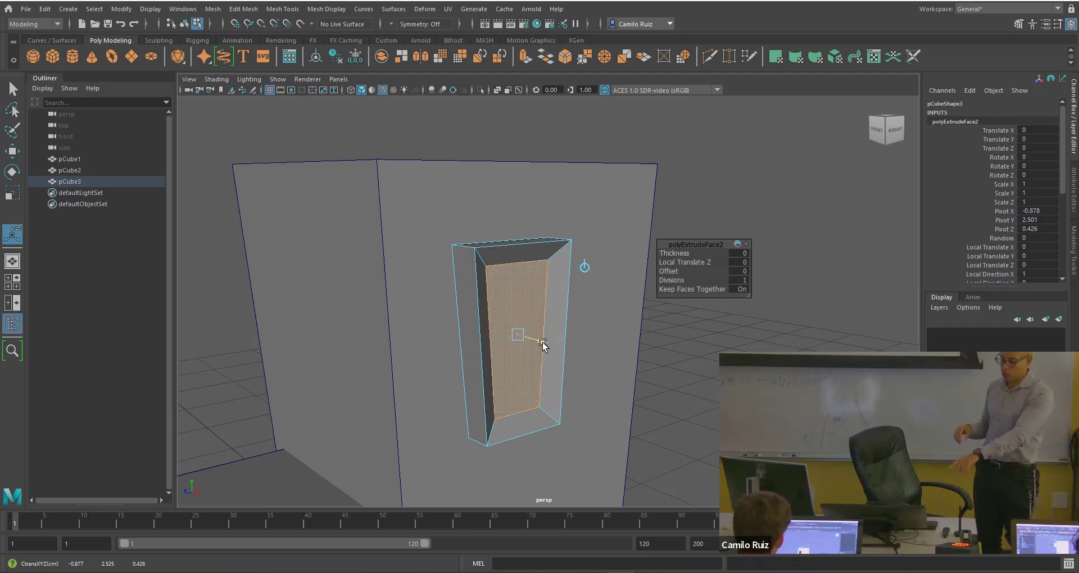
{"action": "mouse_move", "coordinate": [542, 344]}
{"action": "left_mouse_down"}
{"action": "mouse_move", "coordinate": [507, 330]}
{"action": "mouse_move", "coordinate": [533, 341]}
{"action": "left_mouse_up"}
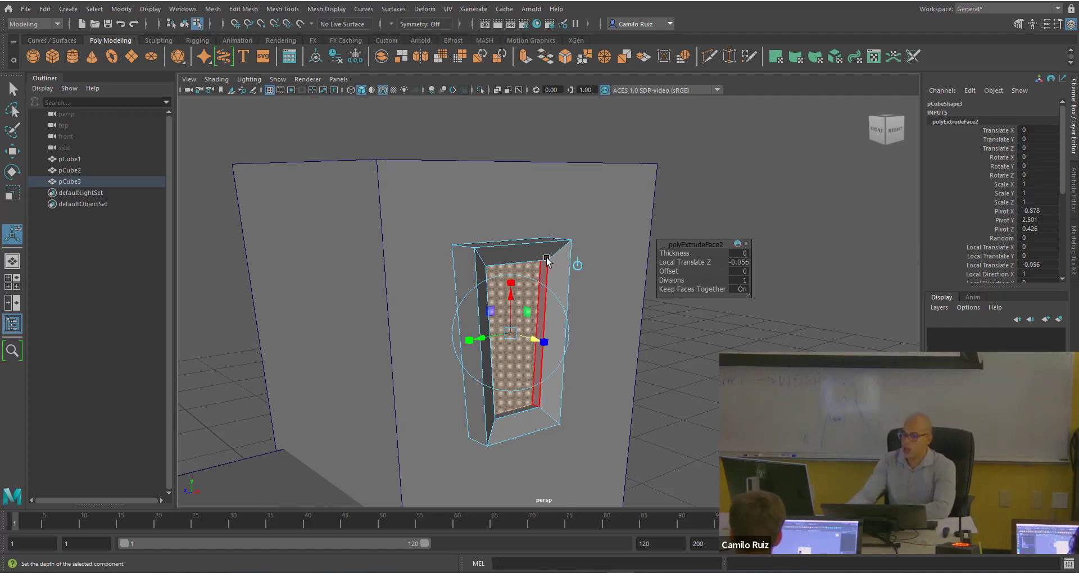
{"action": "scroll", "coordinate": [540, 287], "scroll_direction": "up", "scroll_amount": 3}
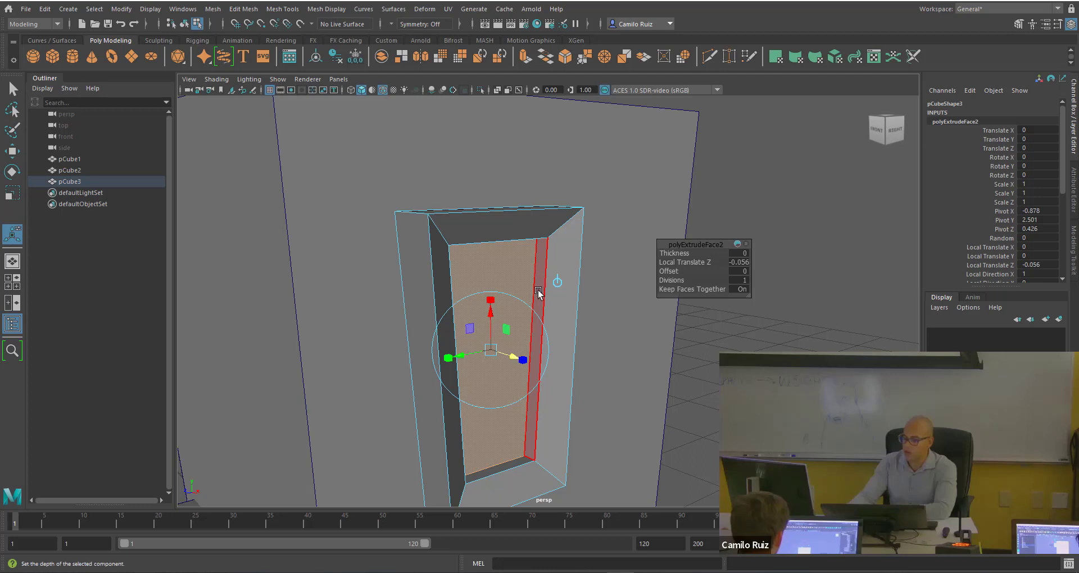
{"action": "left_click_drag", "start_coordinate": [537, 295], "coordinate": [539, 279], "text": "alt"}
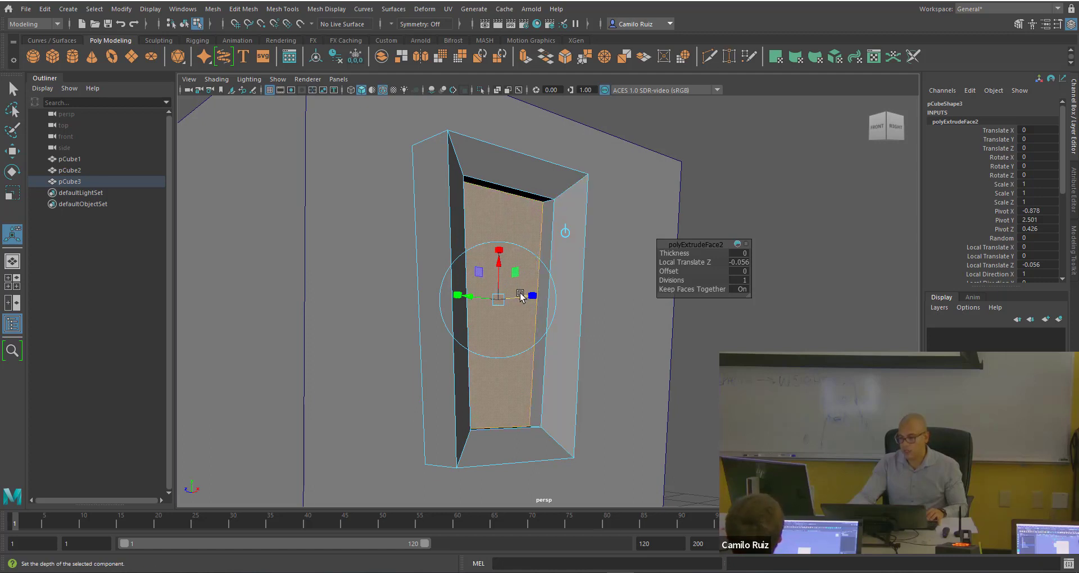
{"action": "mouse_move", "coordinate": [524, 298]}
{"action": "left_mouse_down"}
{"action": "mouse_move", "coordinate": [507, 295]}
{"action": "mouse_move", "coordinate": [519, 298]}
{"action": "left_mouse_up"}
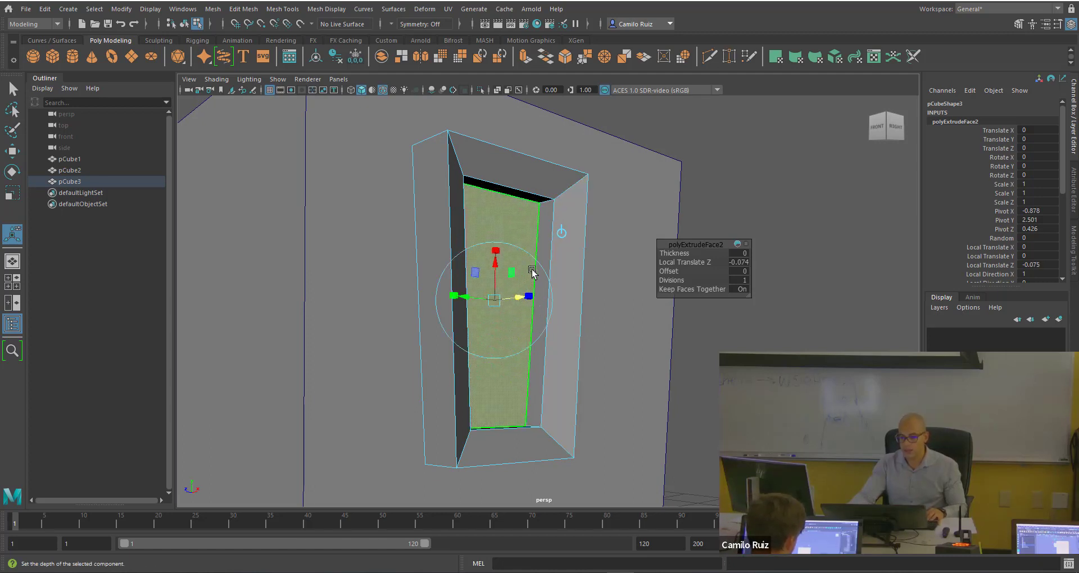
Select only the ring of narrow side faces between the sloped frame and the deepest inner face.
{"action": "left_click", "coordinate": [542, 246]}
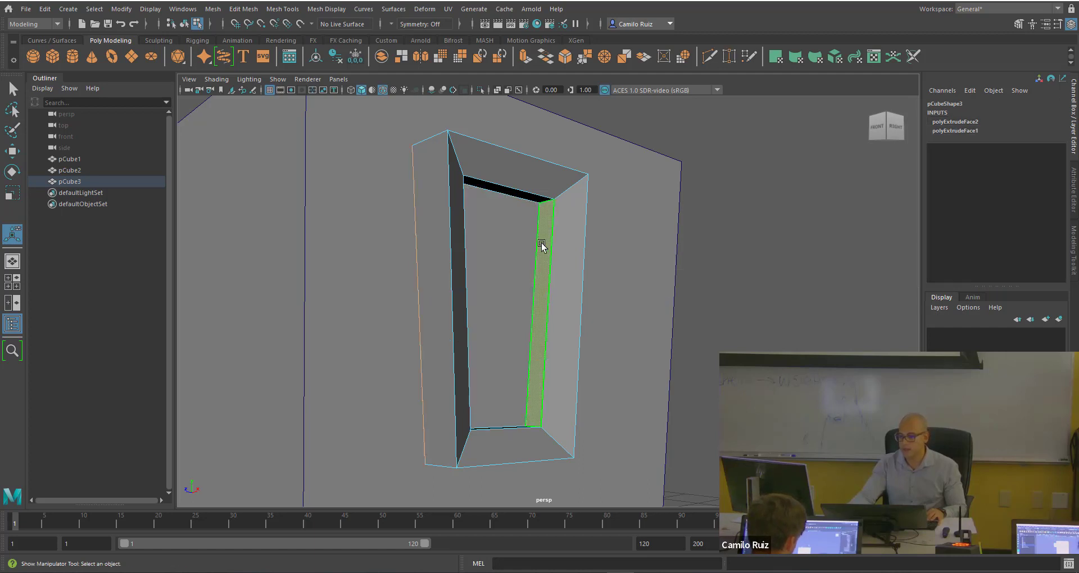
{"action": "double_click", "coordinate": [532, 198], "text": "shift"}
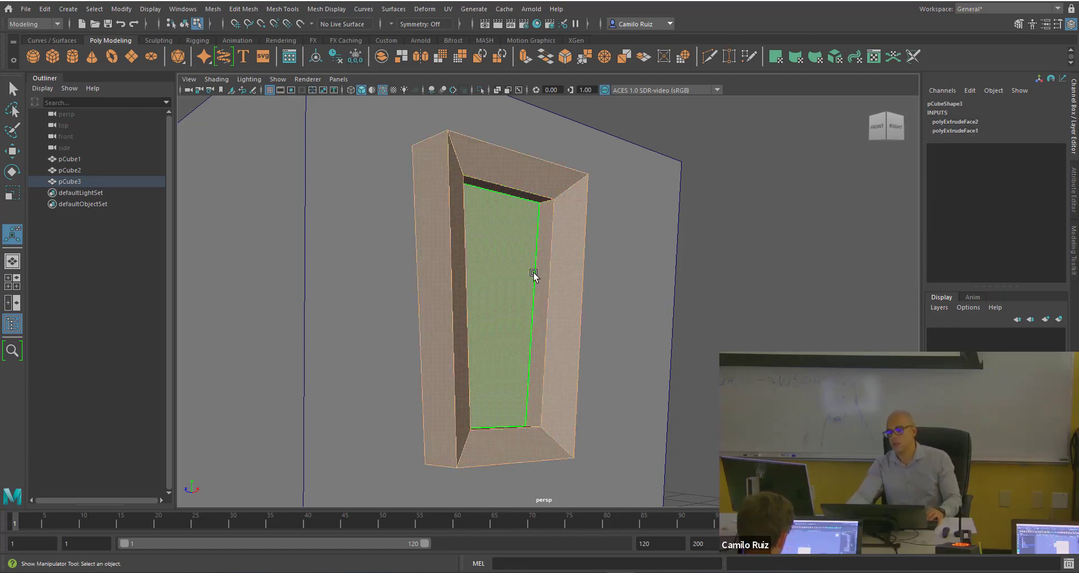
{"action": "left_click", "coordinate": [543, 254]}
{"action": "left_click", "coordinate": [534, 198], "text": "shift"}
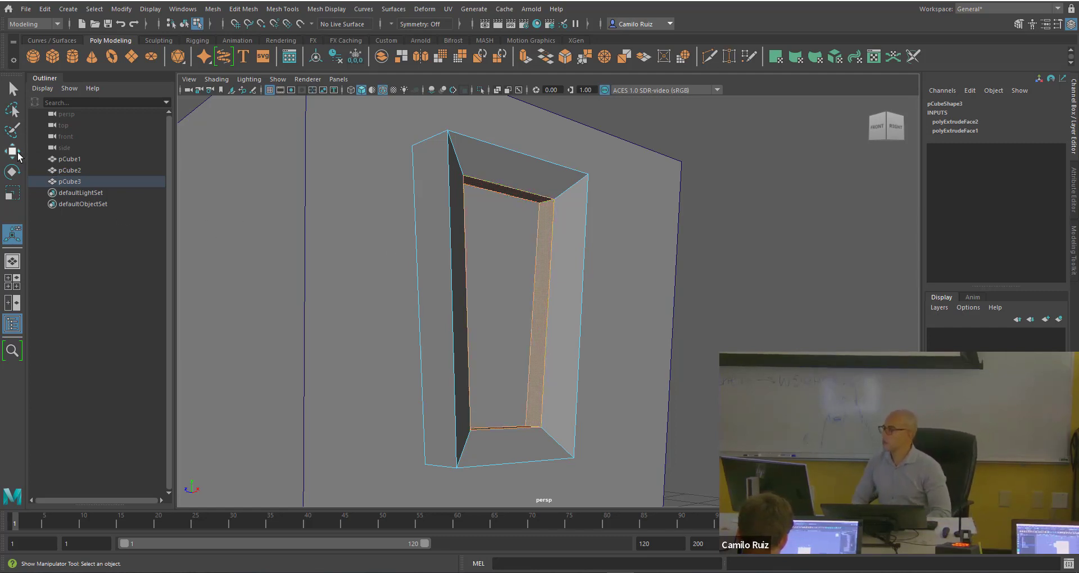
Shift the selected ring of recess faces slightly outward along X and clear the selection.
{"action": "key", "text": "w"}
{"action": "left_click_drag", "start_coordinate": [538, 300], "coordinate": [544, 298]}
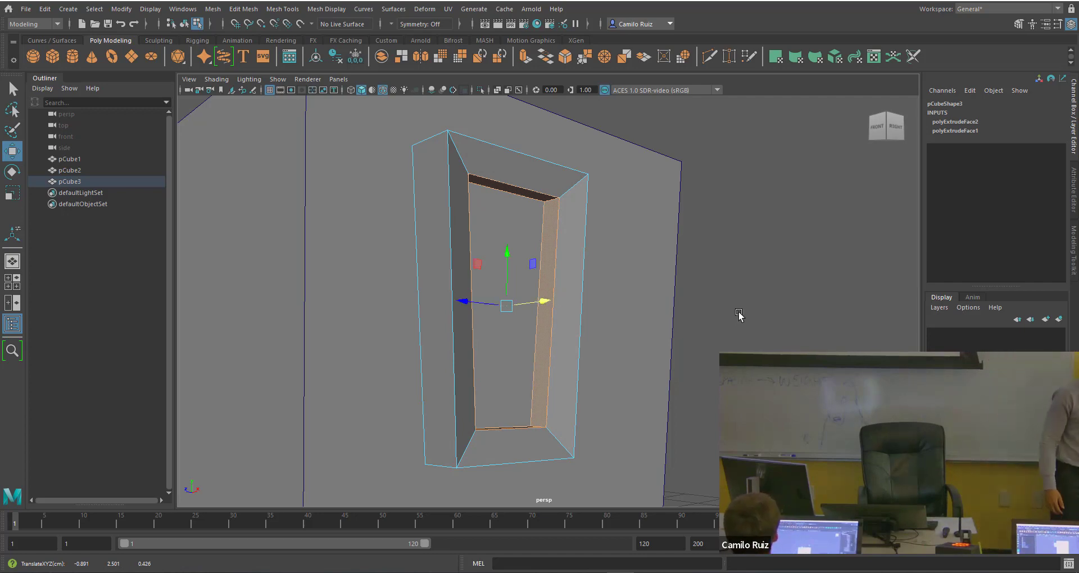
{"action": "left_click", "coordinate": [598, 318]}
{"action": "left_click_drag", "start_coordinate": [597, 318], "coordinate": [563, 332], "text": "alt"}
{"action": "middle_click_drag", "start_coordinate": [567, 333], "coordinate": [611, 324], "text": "alt"}
{"action": "left_click_drag", "start_coordinate": [611, 325], "coordinate": [568, 329], "text": "alt"}
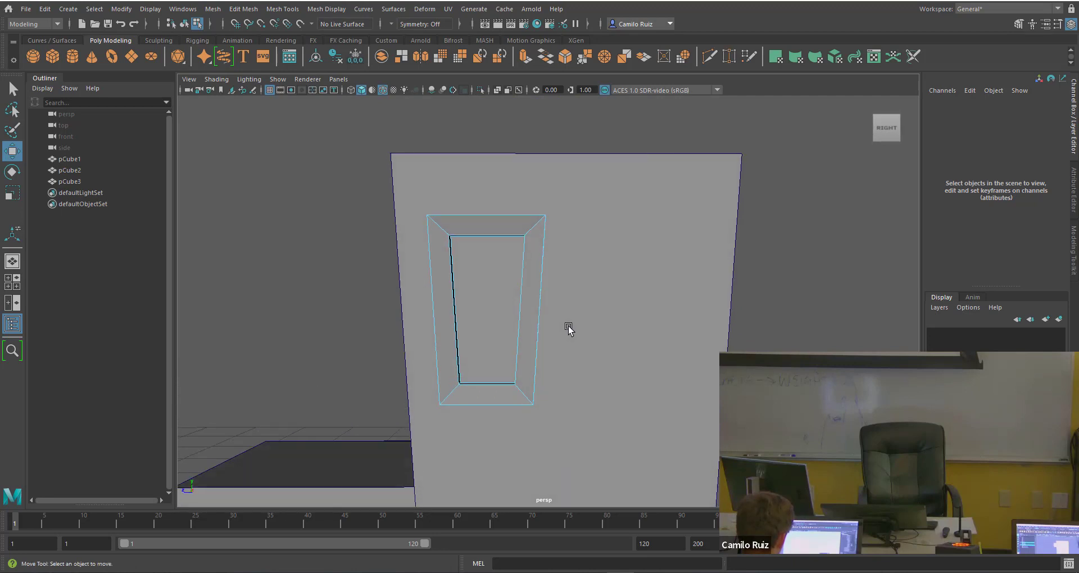
Return to object mode, select the tall and low building blocks together, and scale them up uniformly.
{"action": "scroll", "coordinate": [568, 330], "scroll_direction": "down", "scroll_amount": 5}
{"action": "scroll", "coordinate": [567, 331], "scroll_direction": "up", "scroll_amount": 2}
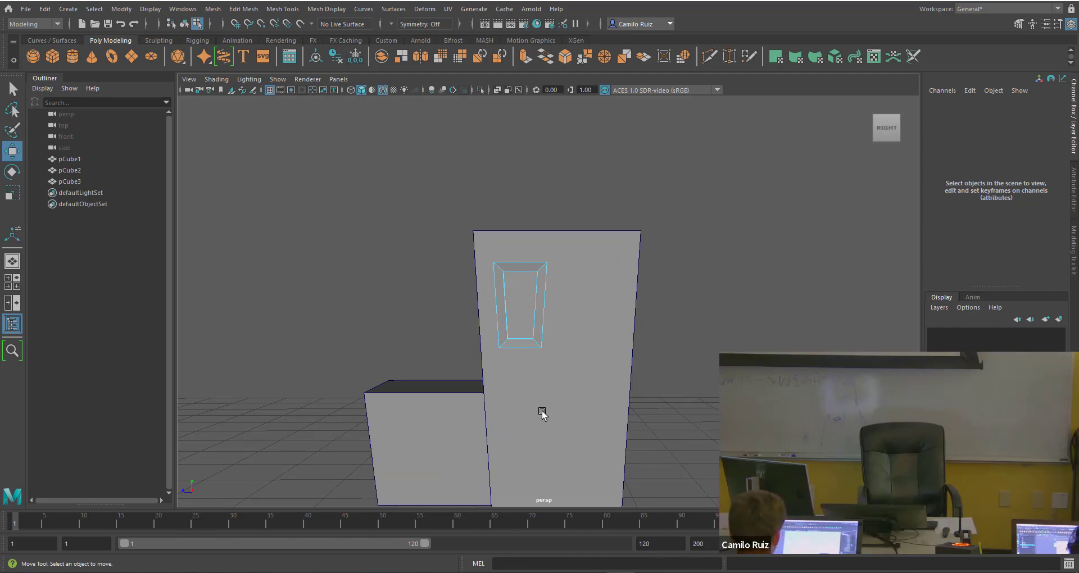
{"action": "left_click_drag", "start_coordinate": [431, 354], "coordinate": [495, 437]}
{"action": "left_click", "coordinate": [12, 191]}
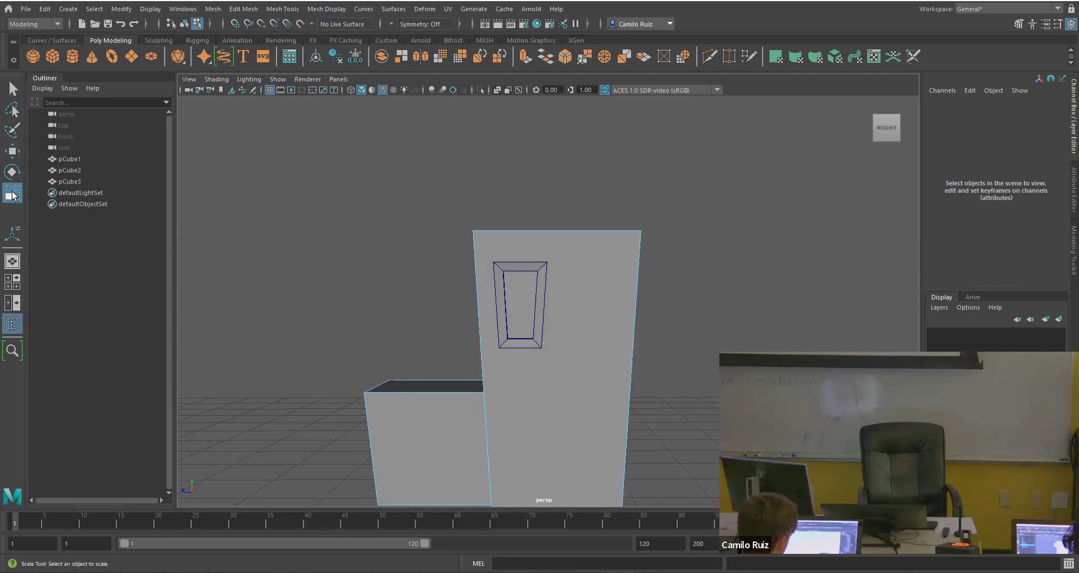
{"action": "scroll", "coordinate": [602, 437], "scroll_direction": "down", "scroll_amount": 3}
{"action": "scroll", "coordinate": [537, 419], "scroll_direction": "up", "scroll_amount": 3}
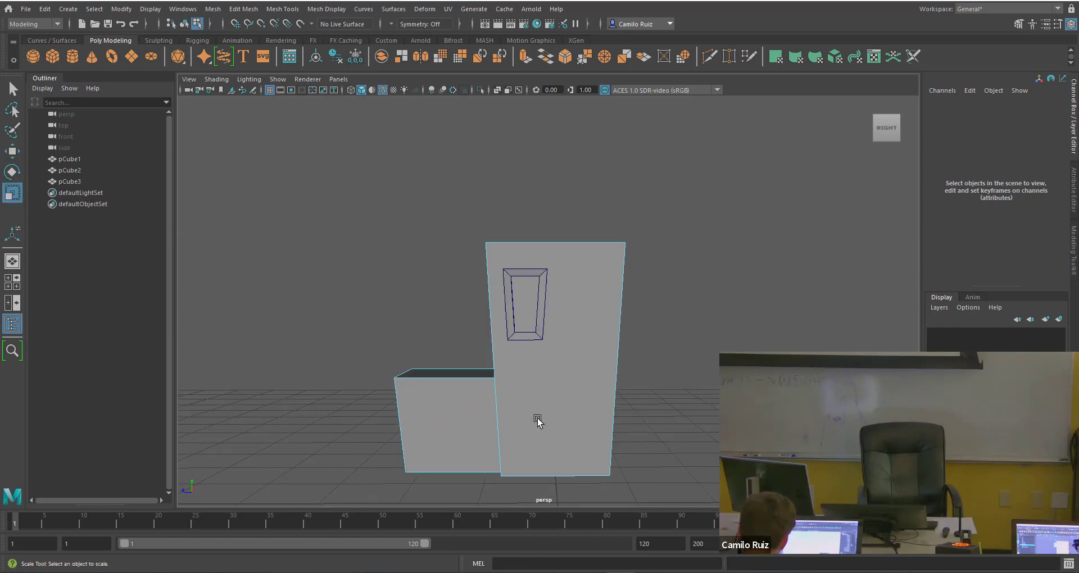
{"action": "left_click_drag", "start_coordinate": [417, 369], "coordinate": [500, 436]}
{"action": "right_click", "coordinate": [503, 428]}
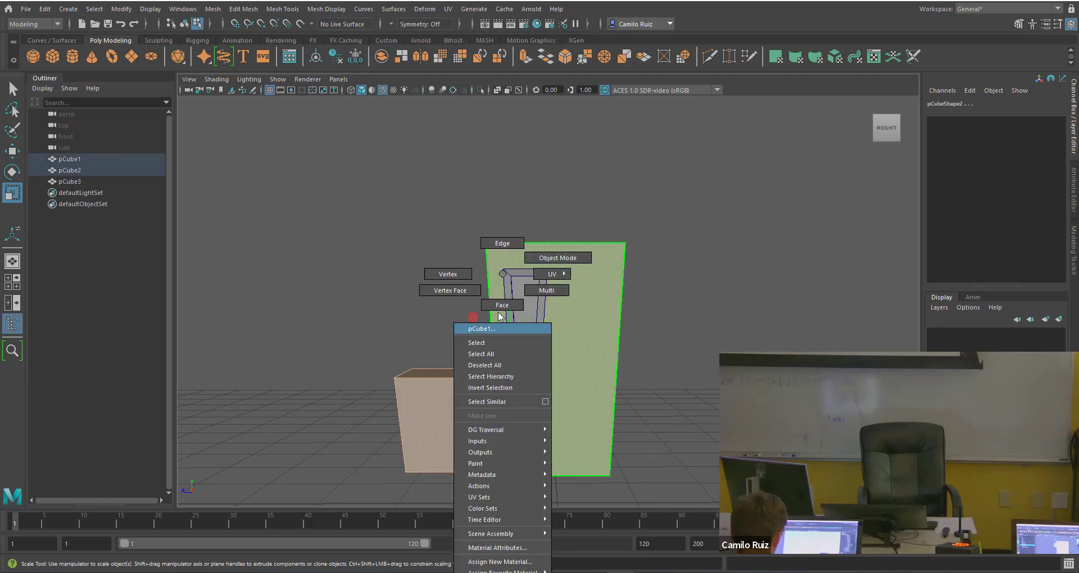
{"action": "left_click", "coordinate": [558, 258]}
{"action": "left_click", "coordinate": [419, 341]}
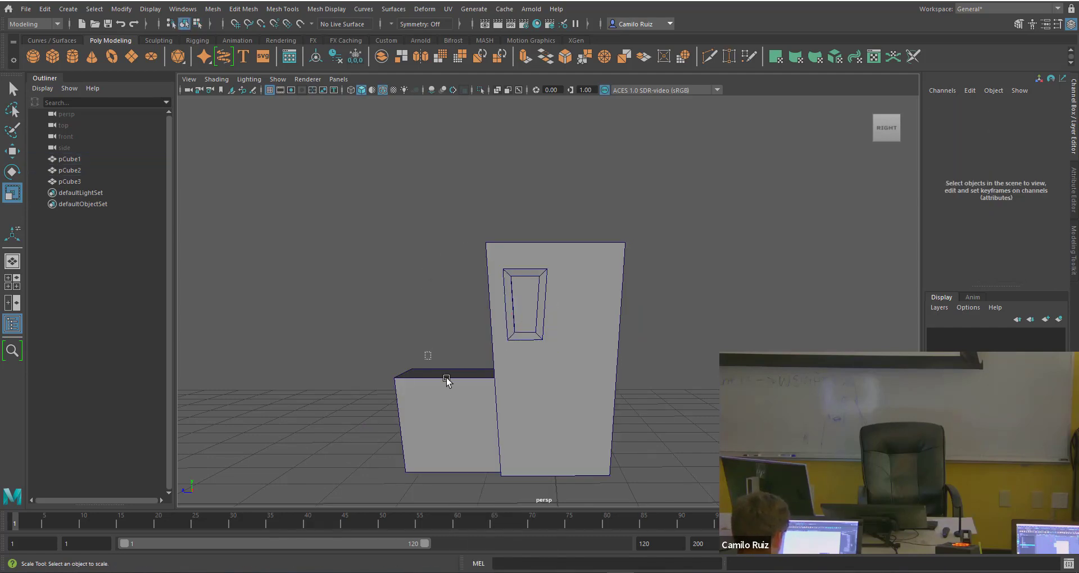
{"action": "left_click_drag", "start_coordinate": [447, 381], "coordinate": [510, 459]}
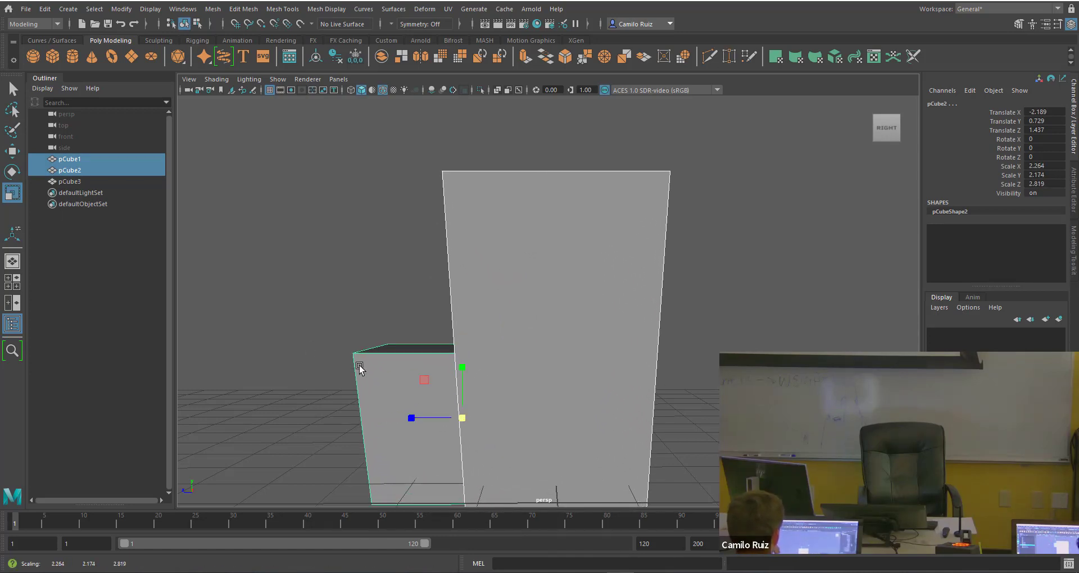
Raise both blocks together, and reposition the low block alone at about Y 1.088 and Z 2.317.
{"action": "left_click", "coordinate": [12, 150]}
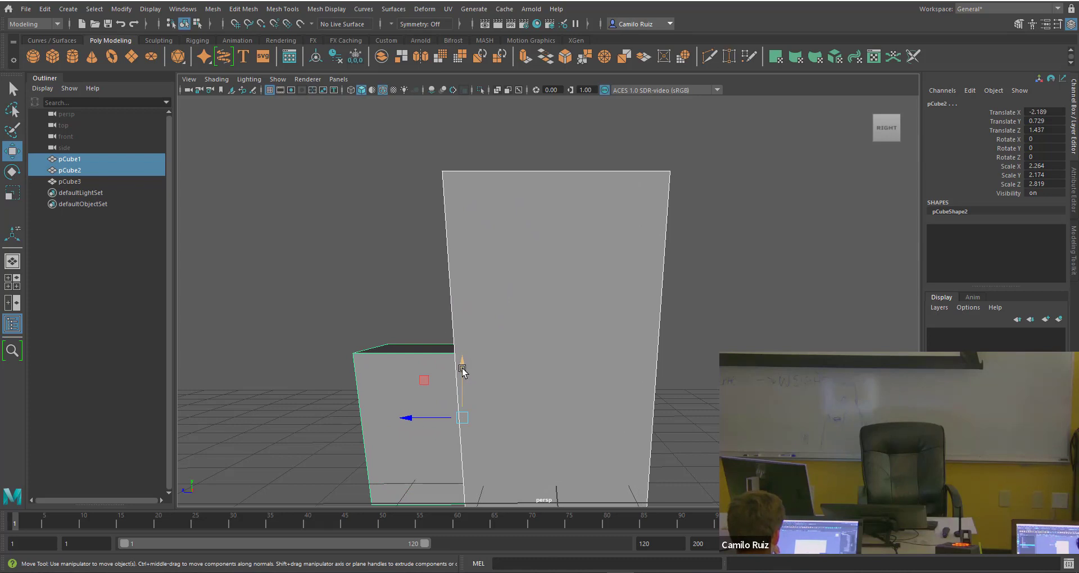
{"action": "left_click_drag", "start_coordinate": [462, 369], "coordinate": [484, 308]}
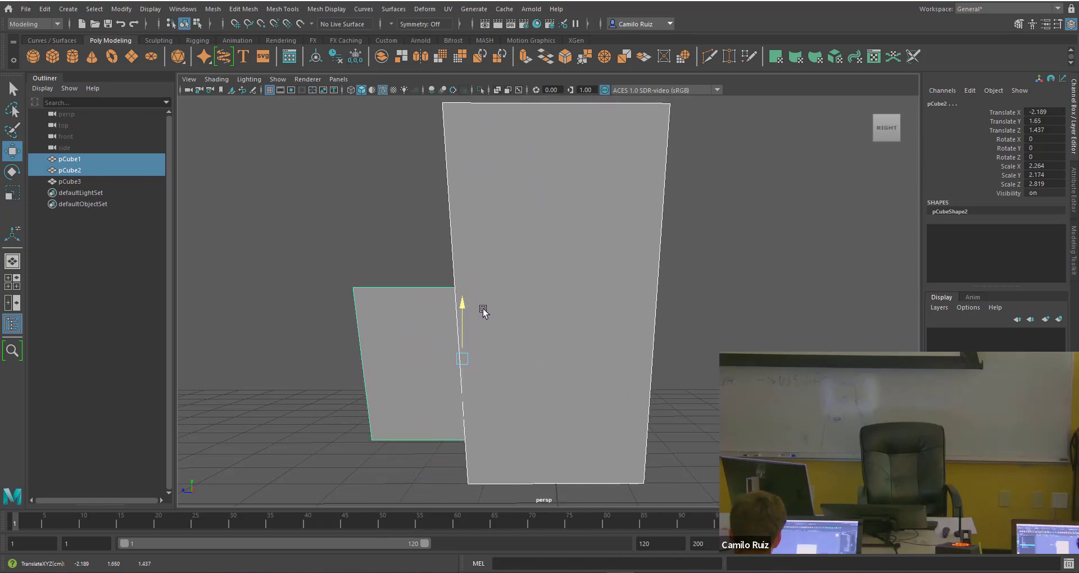
{"action": "left_click", "coordinate": [392, 341]}
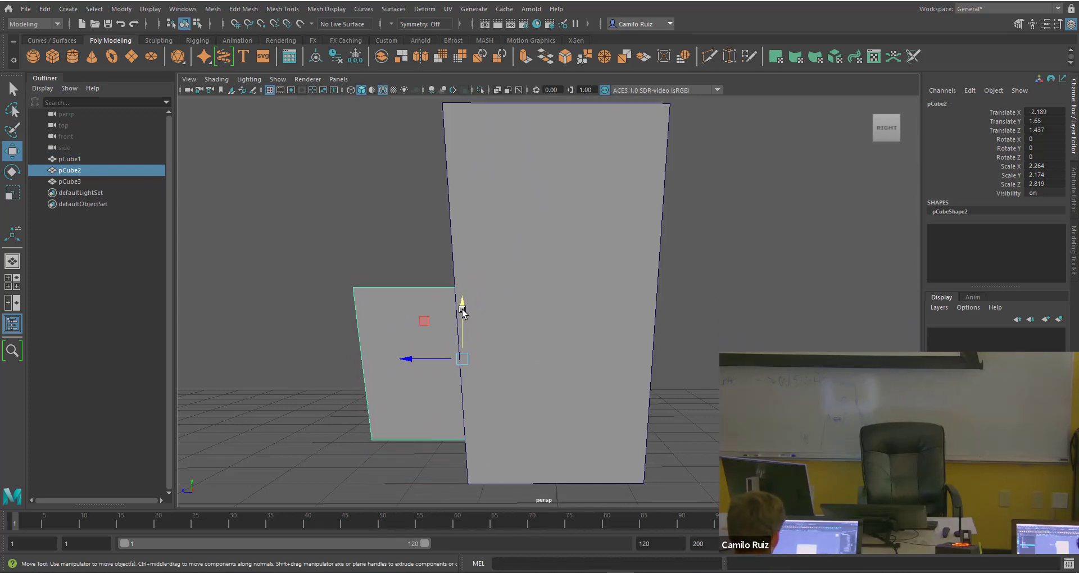
{"action": "left_click_drag", "start_coordinate": [462, 310], "coordinate": [464, 345]}
{"action": "mouse_move", "coordinate": [421, 393]}
{"action": "left_mouse_down"}
{"action": "mouse_move", "coordinate": [351, 397]}
{"action": "mouse_move", "coordinate": [432, 395]}
{"action": "left_mouse_up"}
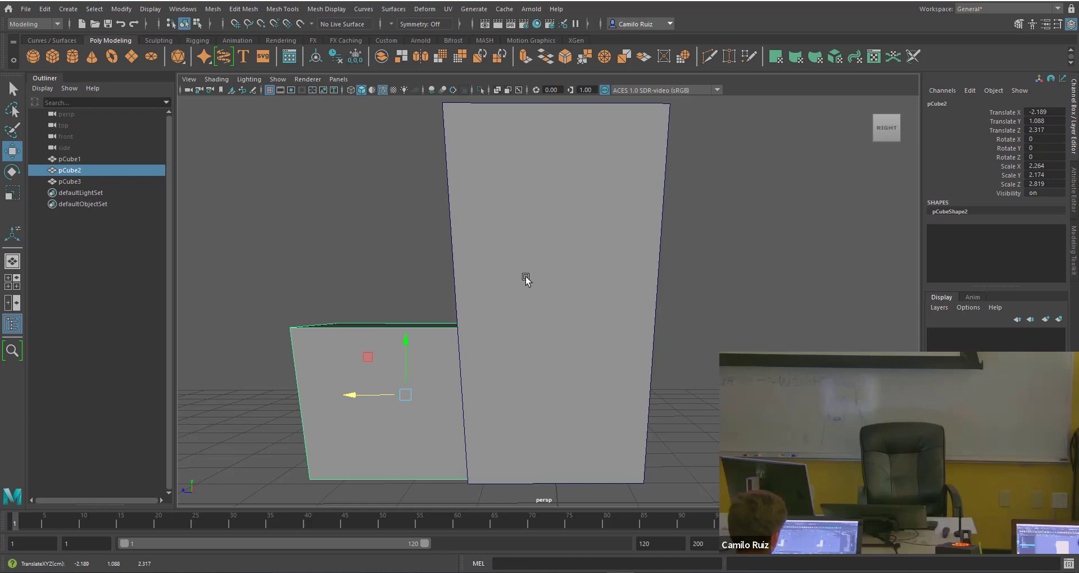
Move the window piece up and out on the tall block's side wall, to about X -0.902 and Y 4.381.
{"action": "left_click_drag", "start_coordinate": [525, 280], "coordinate": [553, 126], "text": "alt"}
{"action": "left_click", "coordinate": [486, 315], "text": "shift"}
{"action": "left_click", "coordinate": [550, 285]}
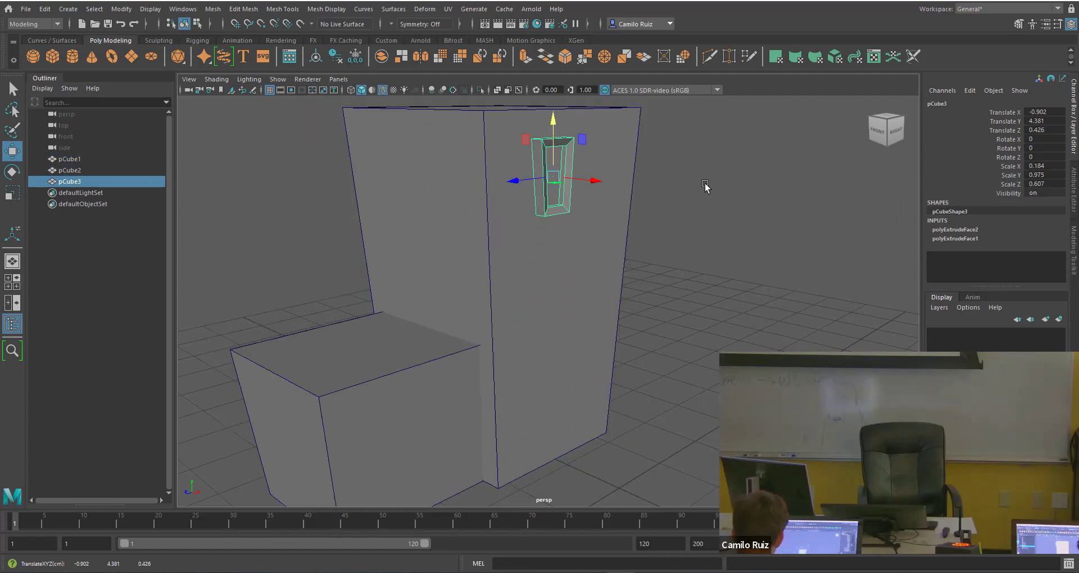
{"action": "left_click", "coordinate": [702, 197]}
Slide the low block along X to about -2.57 to align it with the front of the tall block.
{"action": "left_click_drag", "start_coordinate": [676, 212], "coordinate": [526, 381], "text": "alt"}
{"action": "left_click", "coordinate": [528, 418]}
{"action": "left_click_drag", "start_coordinate": [509, 478], "coordinate": [500, 479]}
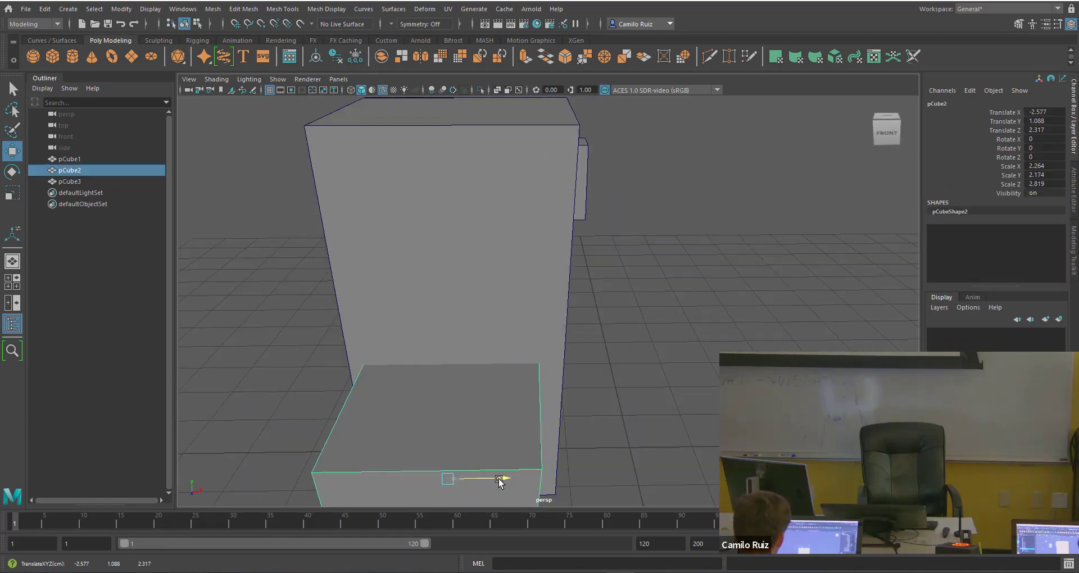
{"action": "left_click_drag", "start_coordinate": [631, 368], "coordinate": [477, 371], "text": "alt"}
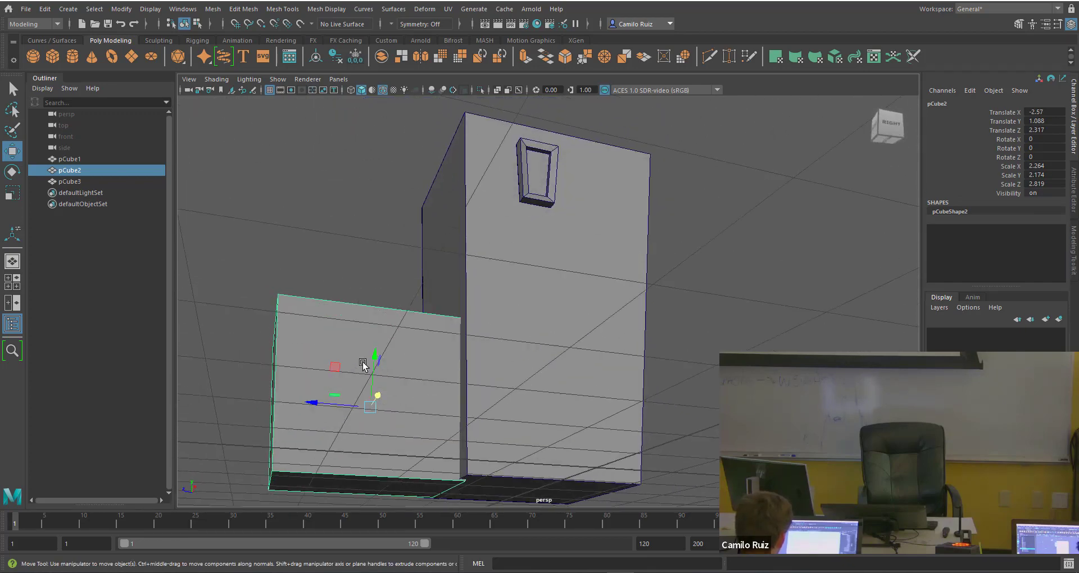
{"action": "left_click_drag", "start_coordinate": [363, 364], "coordinate": [385, 351]}
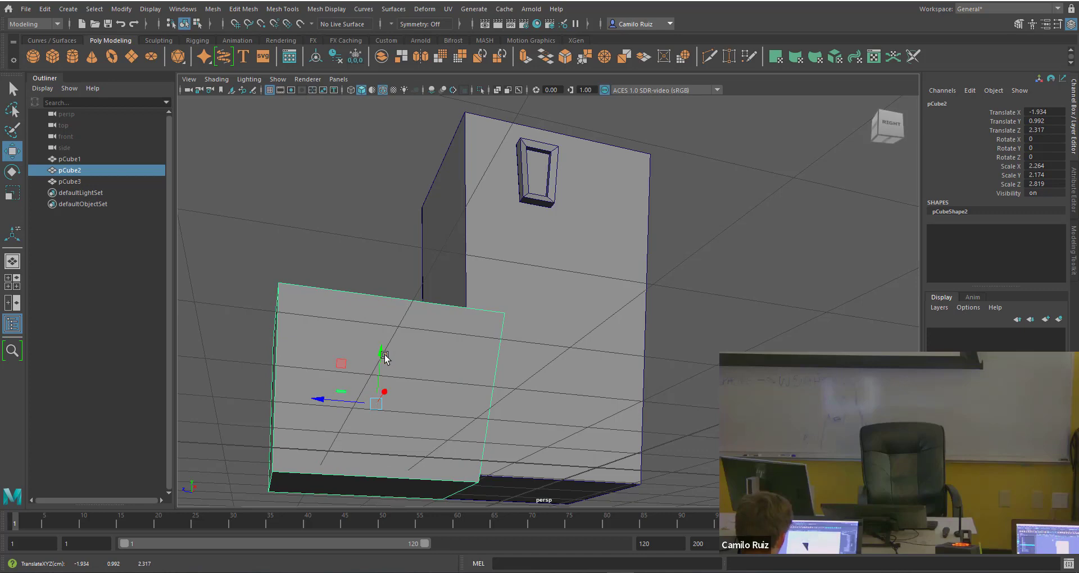
{"action": "key", "text": "ctrl+z"}
Raise the low block slightly to about Y 1.13 and clear the selection.
{"action": "left_click_drag", "start_coordinate": [397, 395], "coordinate": [413, 400], "text": "alt"}
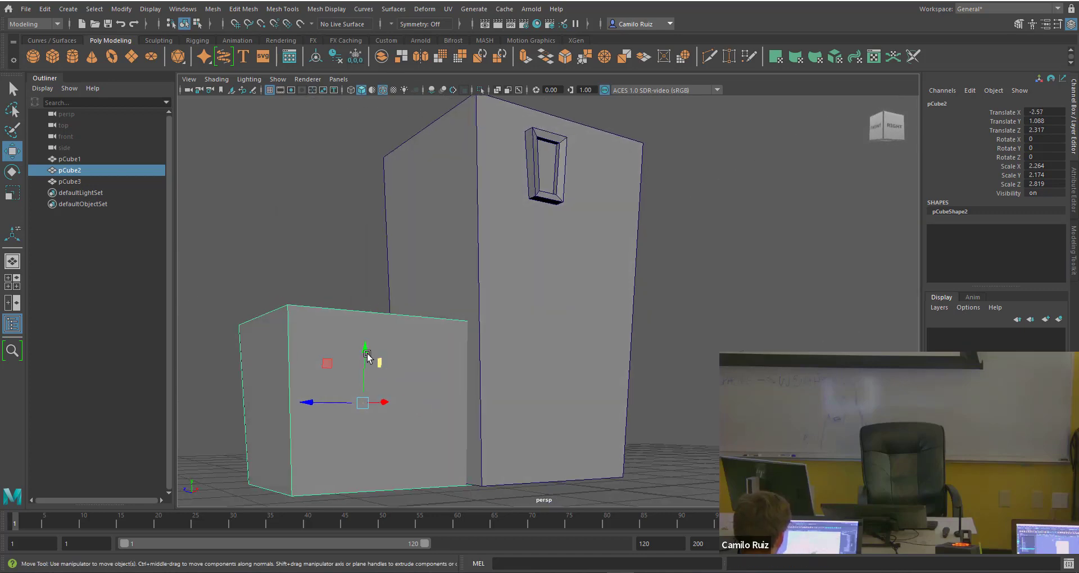
{"action": "left_click_drag", "start_coordinate": [367, 356], "coordinate": [483, 356]}
{"action": "right_click_drag", "start_coordinate": [483, 356], "coordinate": [535, 294], "text": "alt"}
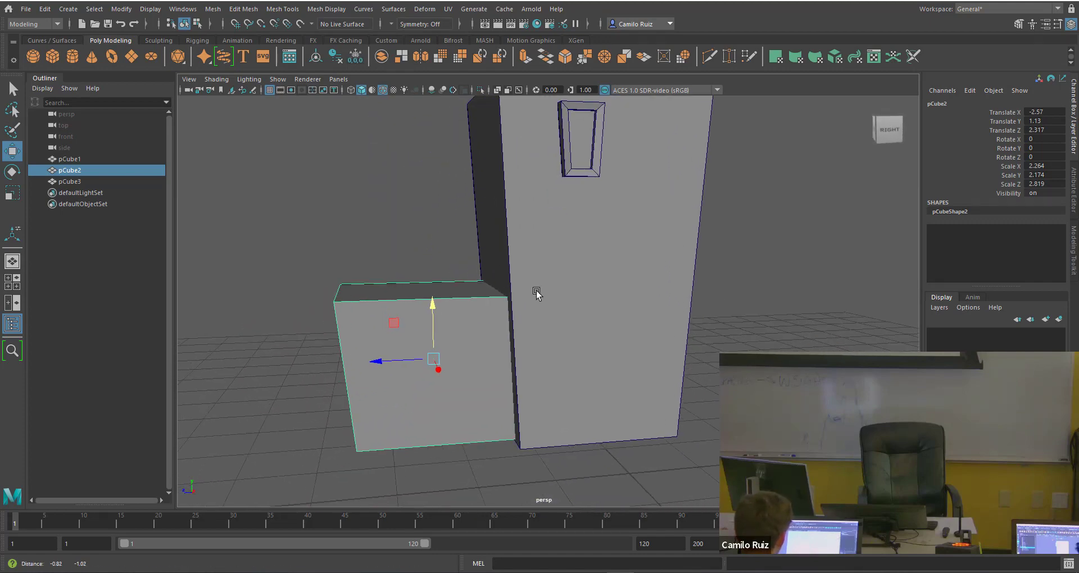
{"action": "middle_click_drag", "start_coordinate": [536, 292], "coordinate": [438, 330], "text": "alt"}
{"action": "scroll", "coordinate": [523, 309], "scroll_direction": "down", "scroll_amount": 2}
{"action": "left_click", "coordinate": [617, 295]}
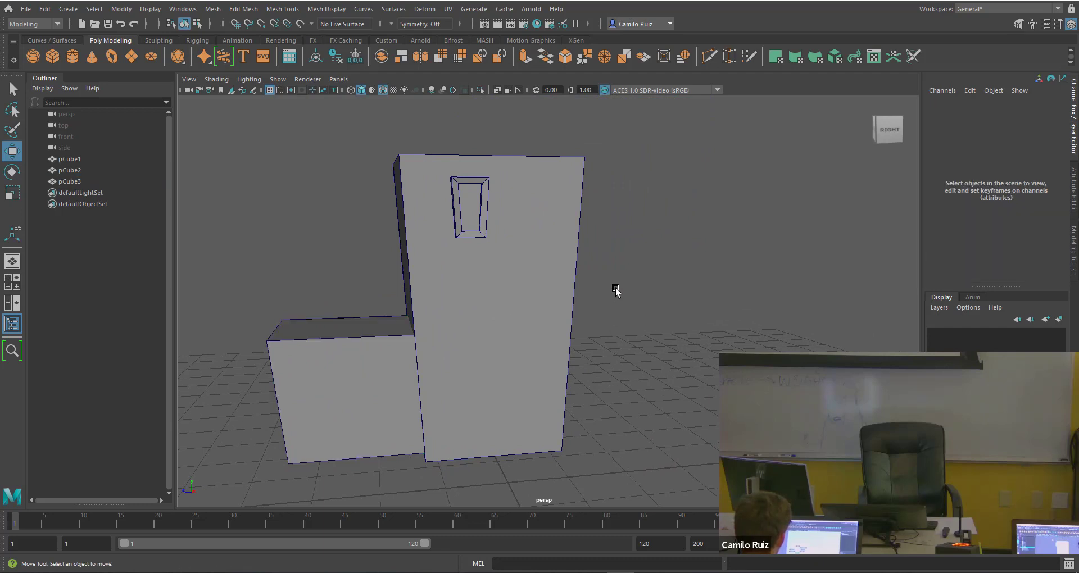
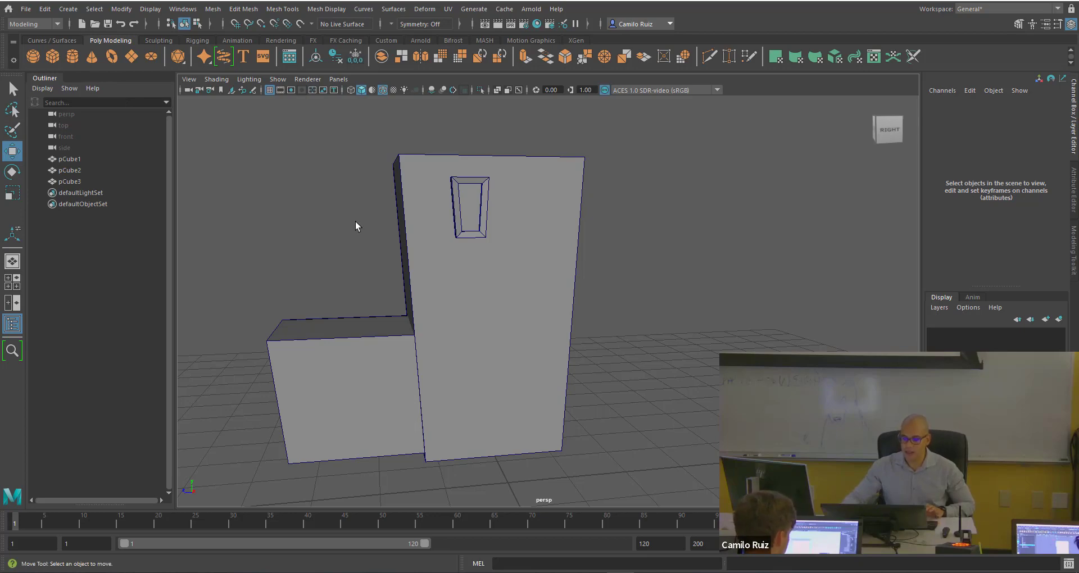
Pull the window piece away from the tall block's wall to about X -0.604.
{"action": "left_click_drag", "start_coordinate": [355, 222], "coordinate": [446, 205], "text": "alt"}
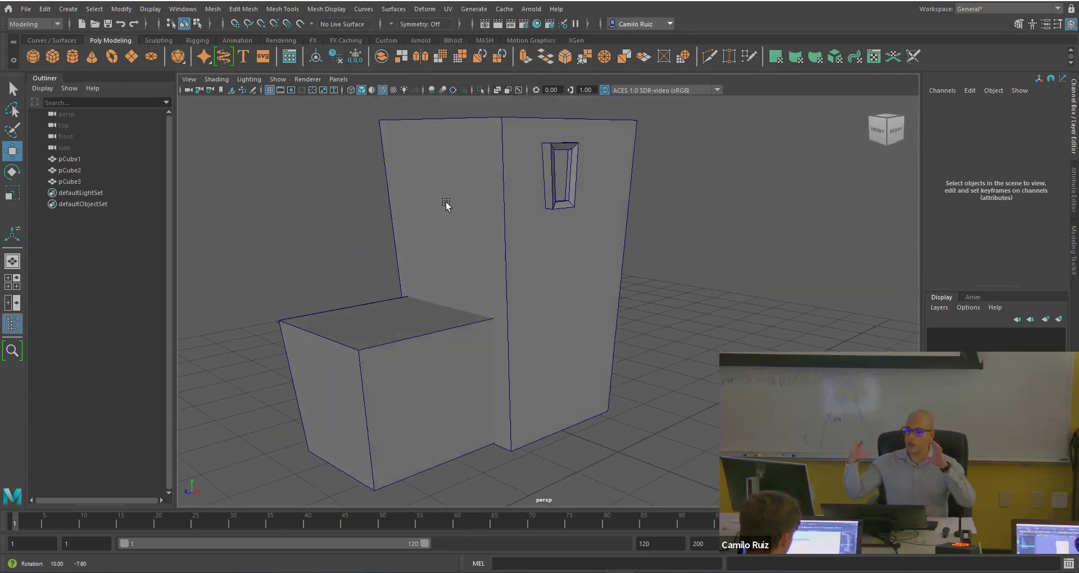
{"action": "left_click", "coordinate": [557, 184]}
{"action": "left_click_drag", "start_coordinate": [601, 180], "coordinate": [614, 187]}
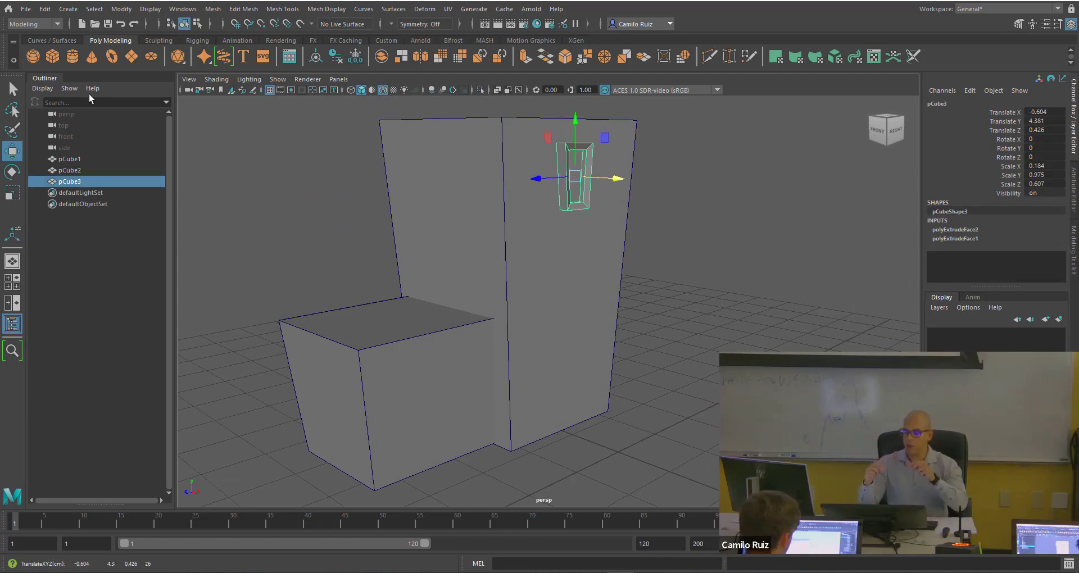
Create a polygon cube, raise it to about Y 3.931, and thin it to about 0.159 in X and 0.162 in Z.
{"action": "left_click", "coordinate": [52, 56]}
{"action": "left_click_drag", "start_coordinate": [618, 403], "coordinate": [659, 146]}
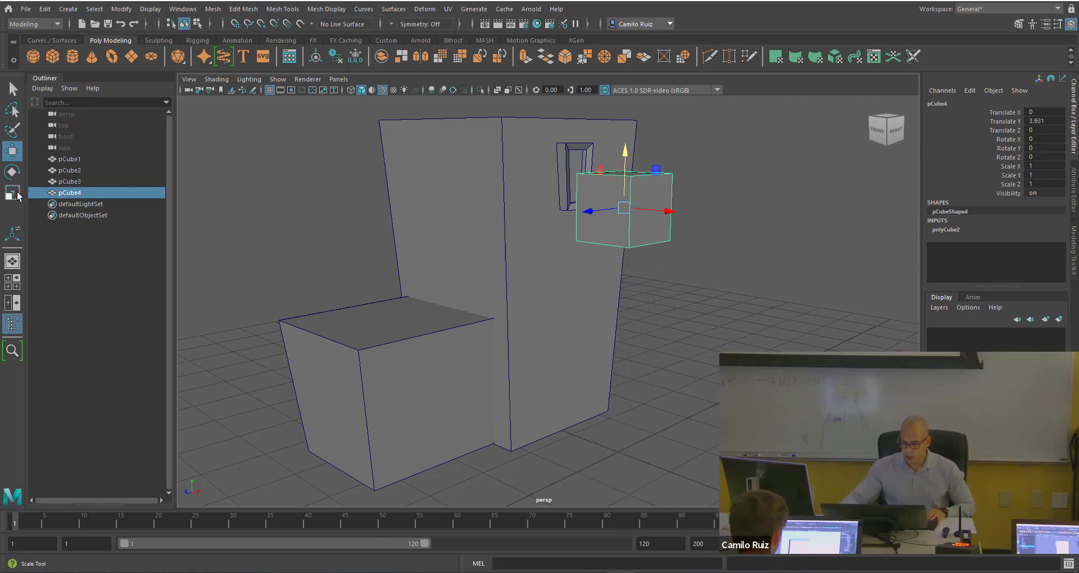
{"action": "left_click", "coordinate": [12, 192]}
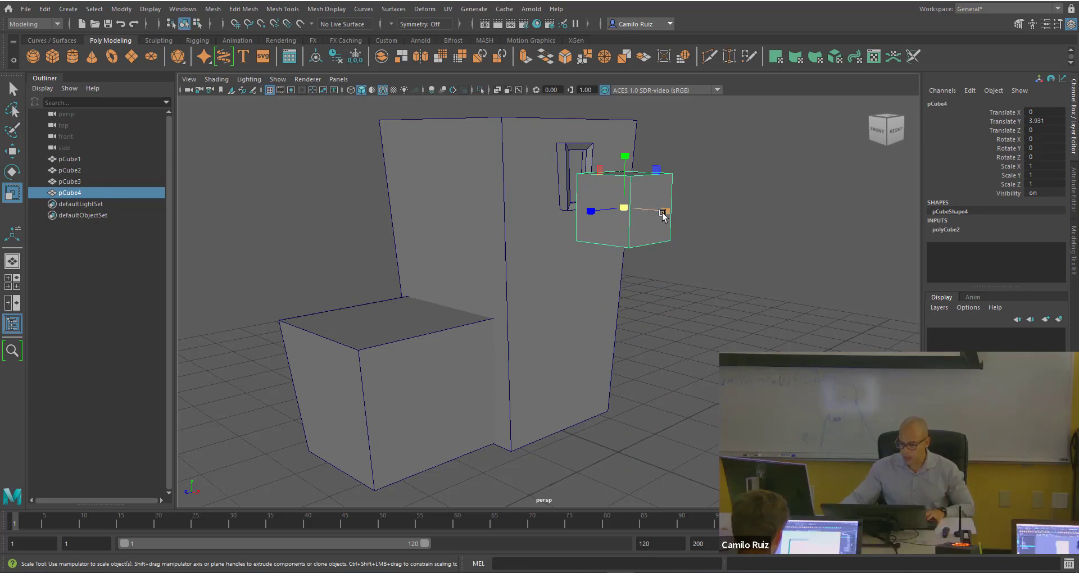
{"action": "left_click_drag", "start_coordinate": [665, 212], "coordinate": [625, 209]}
In the side view, move the thin bar over the window's centre, to about Y 4.346 and Z 0.425.
{"action": "key", "text": "space"}
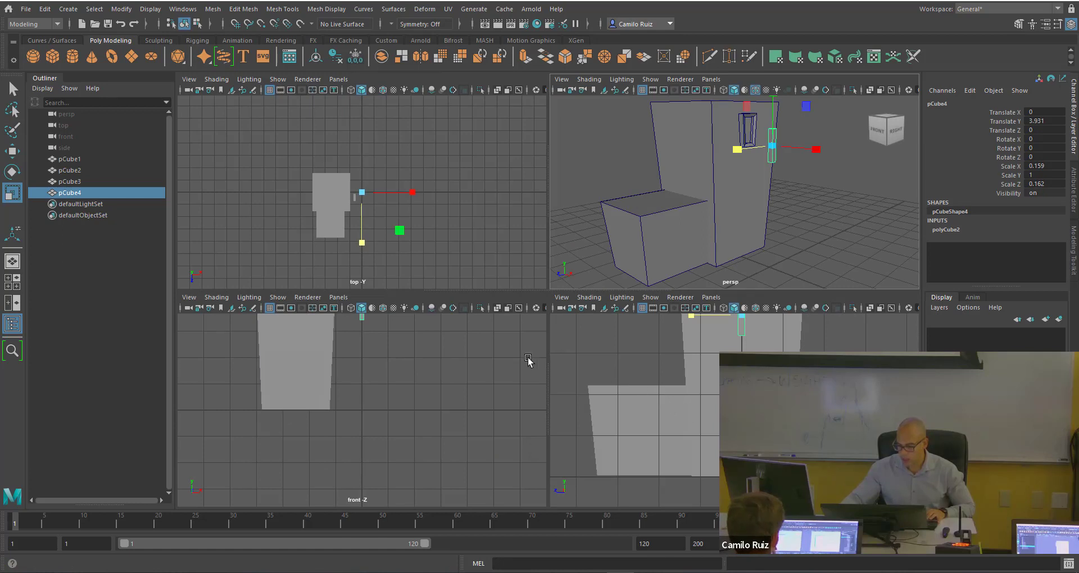
{"action": "scroll", "coordinate": [481, 381], "scroll_direction": "down", "scroll_amount": 5}
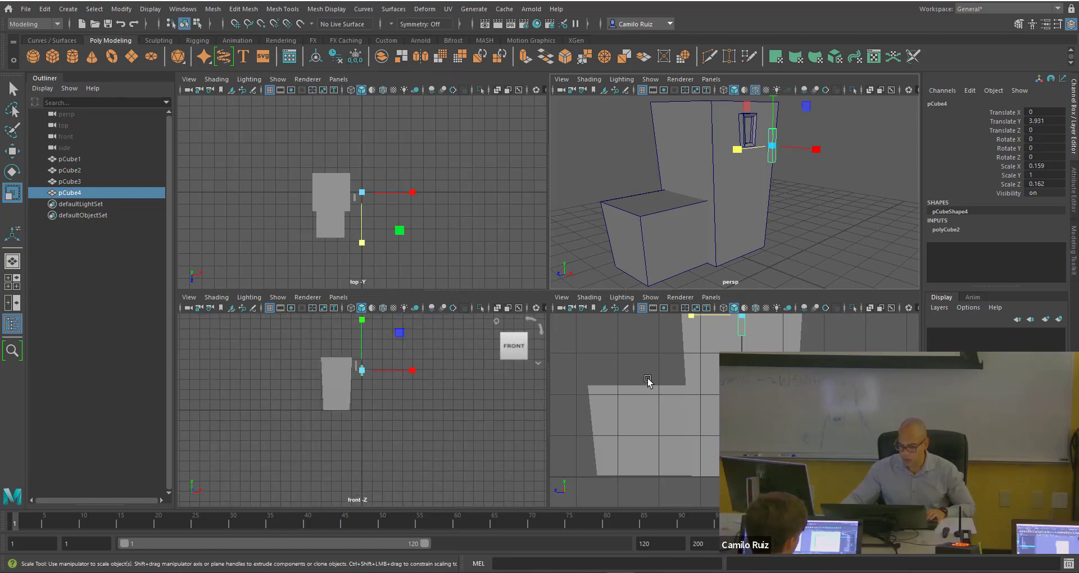
{"action": "scroll", "coordinate": [650, 379], "scroll_direction": "down", "scroll_amount": 5}
{"action": "scroll", "coordinate": [682, 409], "scroll_direction": "up", "scroll_amount": 2}
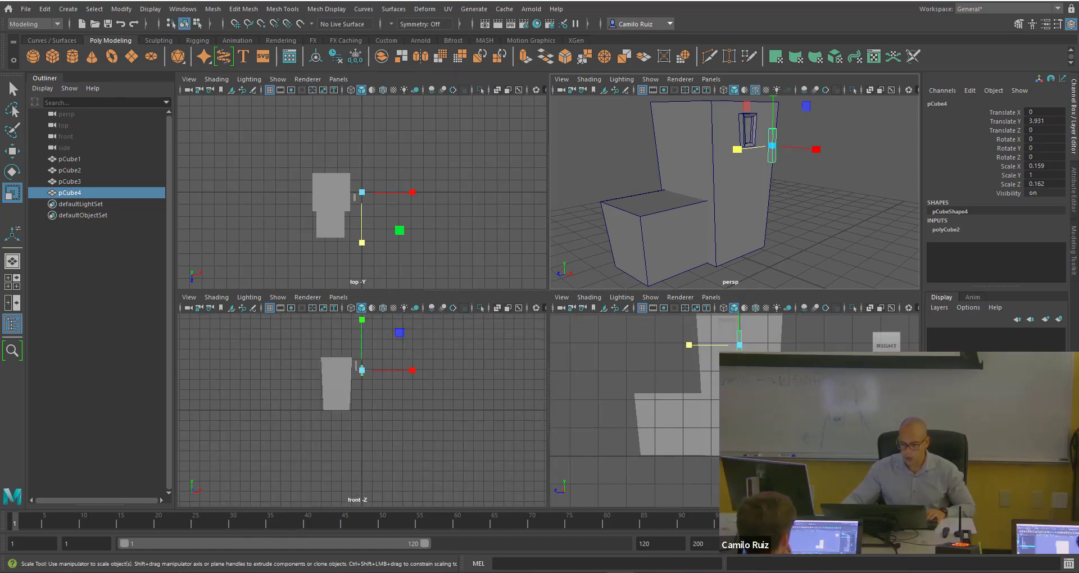
{"action": "key", "text": "space"}
{"action": "middle_click_drag", "start_coordinate": [662, 352], "coordinate": [677, 479], "text": "alt"}
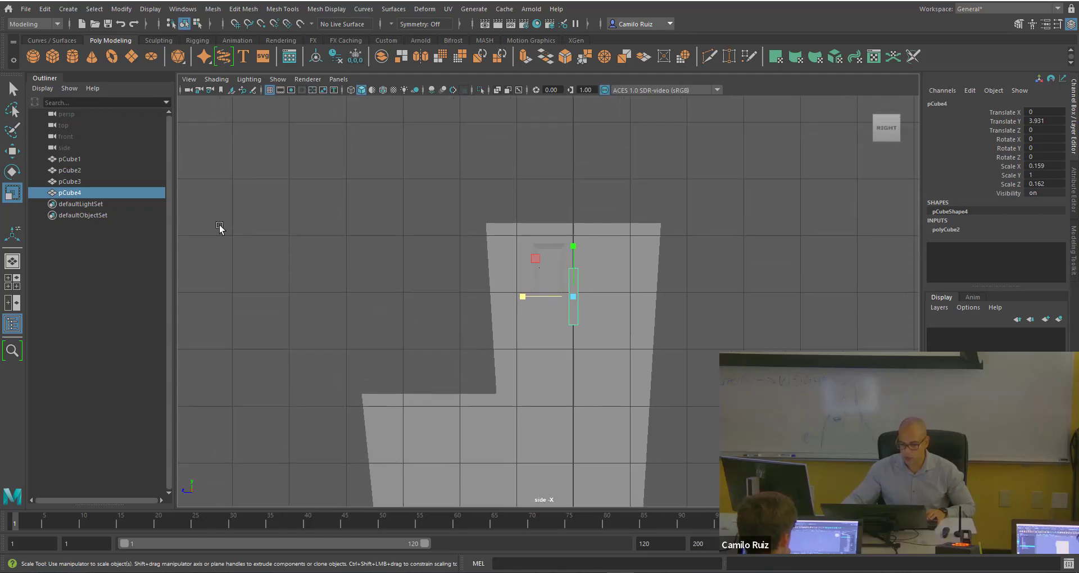
{"action": "left_click", "coordinate": [12, 151]}
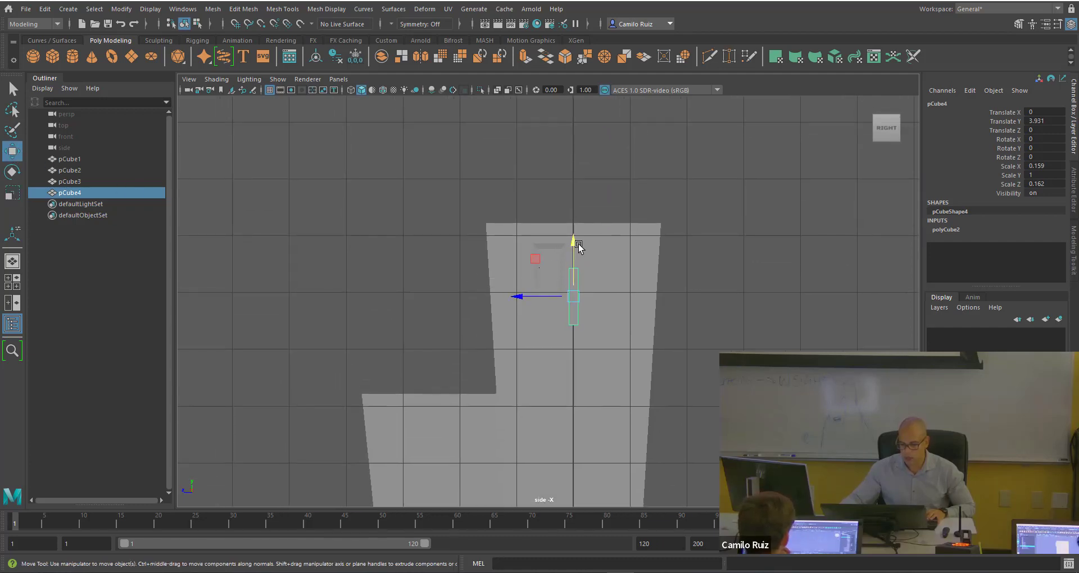
{"action": "left_click_drag", "start_coordinate": [578, 247], "coordinate": [580, 223]}
{"action": "left_click_drag", "start_coordinate": [554, 273], "coordinate": [525, 270]}
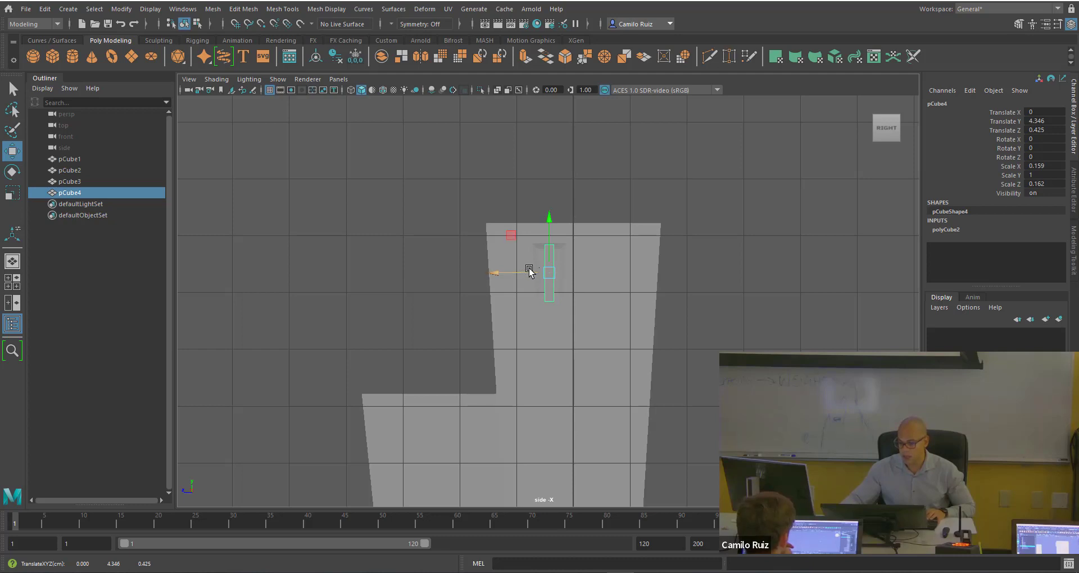
Narrow the bar's Z scale to about 0.099 and show wireframe on shaded objects in the side view.
{"action": "key", "text": "r"}
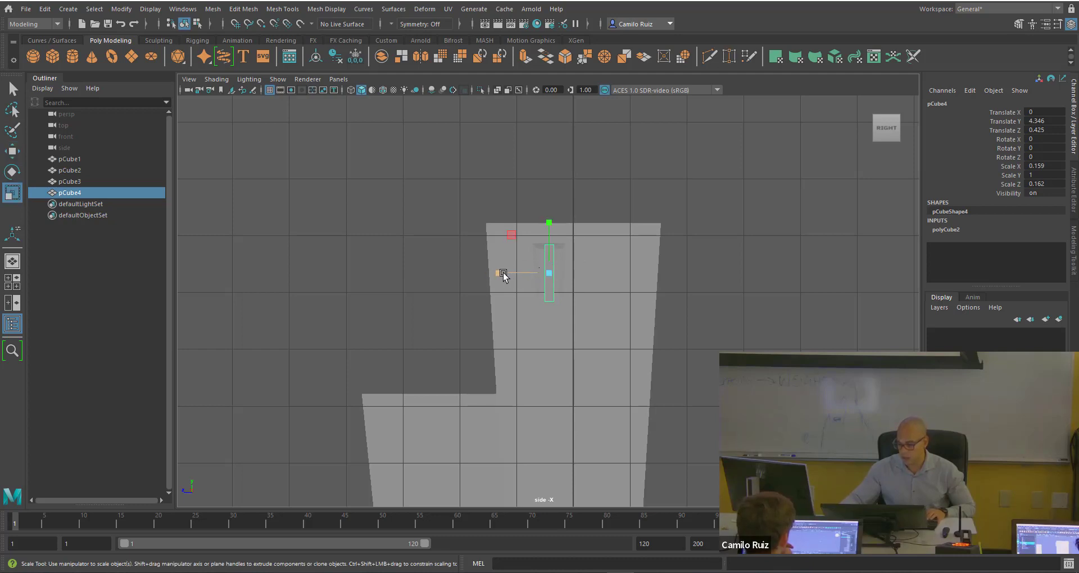
{"action": "left_click_drag", "start_coordinate": [503, 275], "coordinate": [511, 277]}
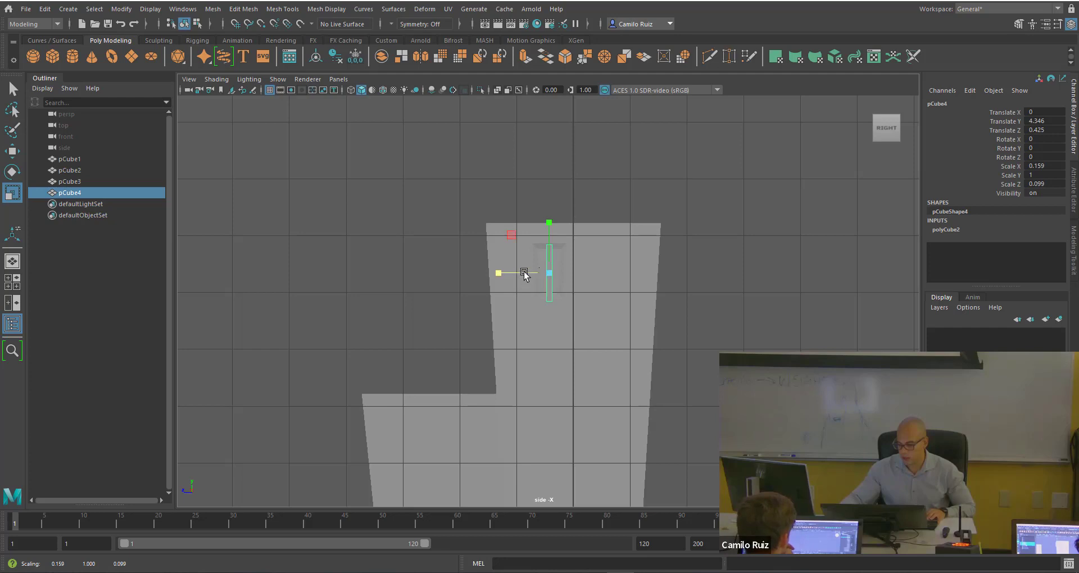
{"action": "scroll", "coordinate": [537, 257], "scroll_direction": "up", "scroll_amount": 1}
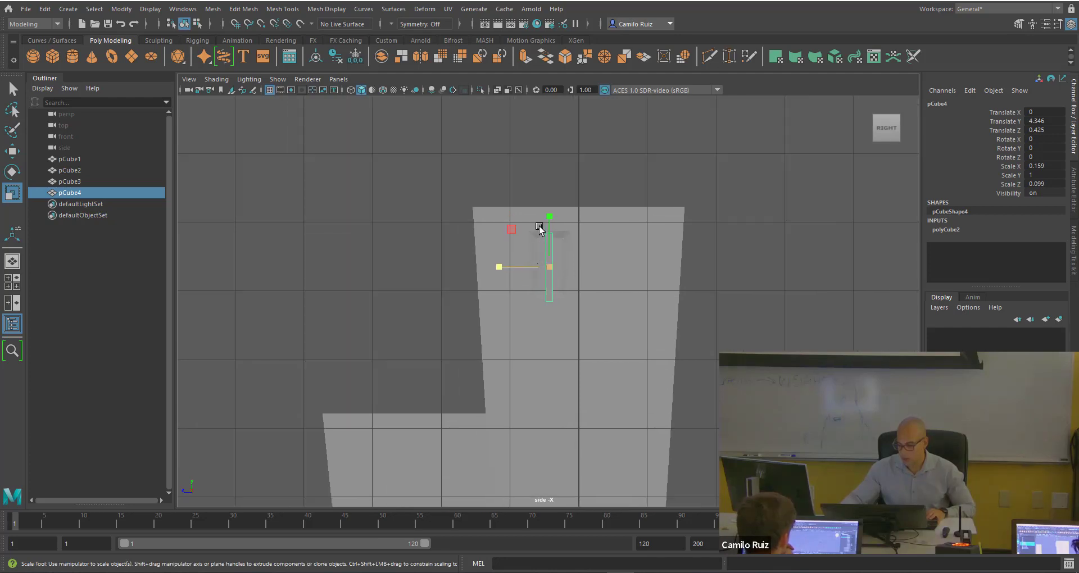
{"action": "left_click", "coordinate": [382, 90]}
{"action": "scroll", "coordinate": [483, 225], "scroll_direction": "up", "scroll_amount": 3}
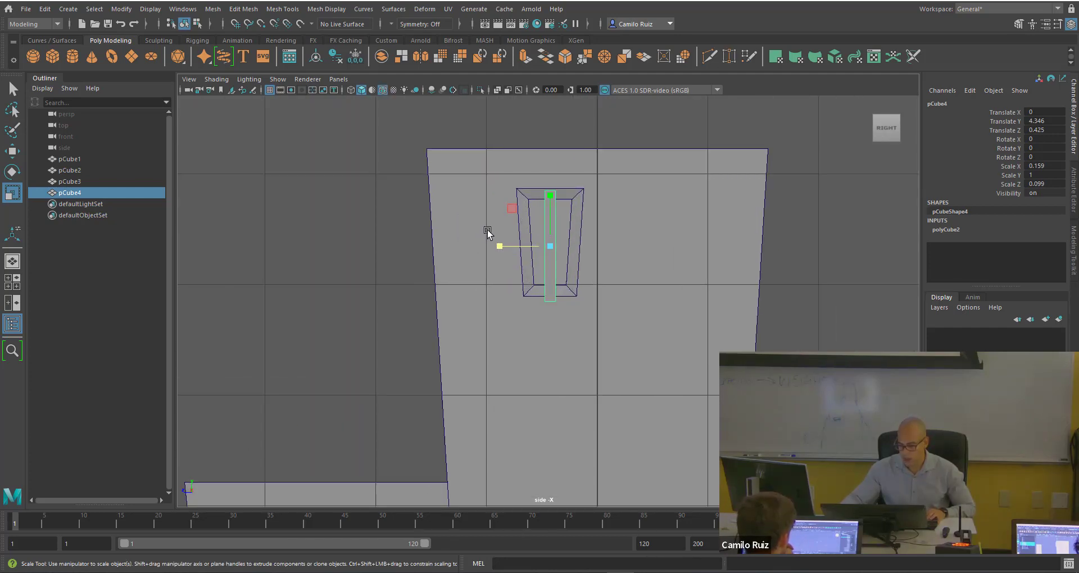
Scale the window's vertical bar to about 0.944 in Y and 0.052 in Z, and move it into the frame at about Translate X -0.648.
{"action": "left_click_drag", "start_coordinate": [502, 234], "coordinate": [524, 236]}
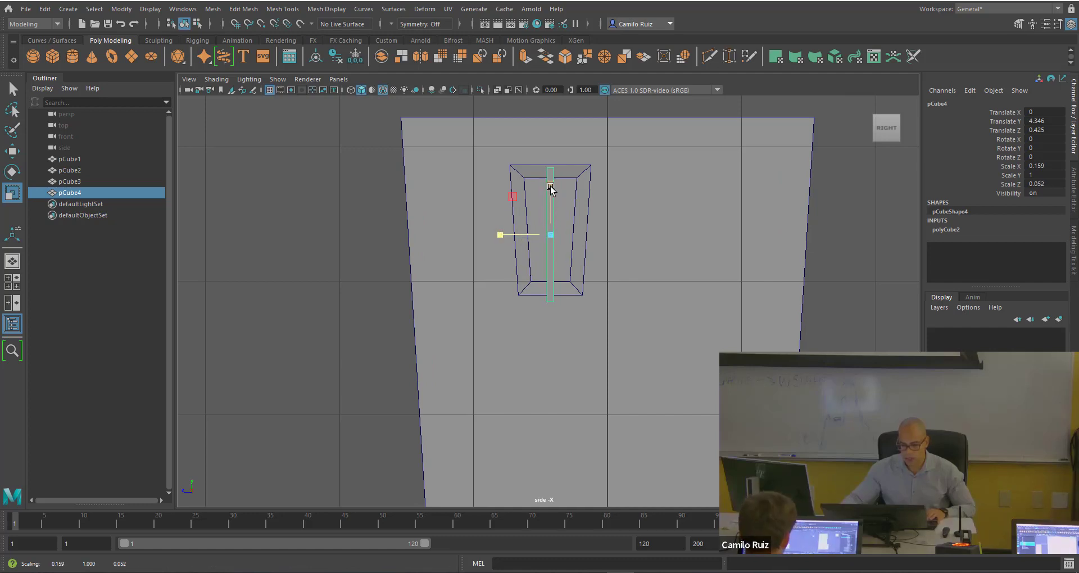
{"action": "left_click", "coordinate": [11, 151]}
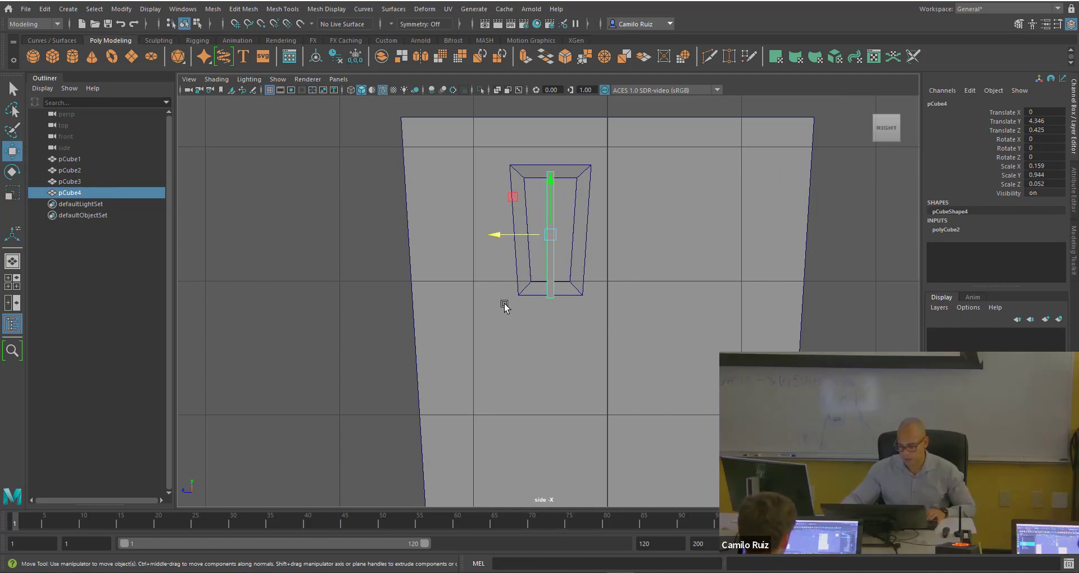
{"action": "key", "text": "space"}
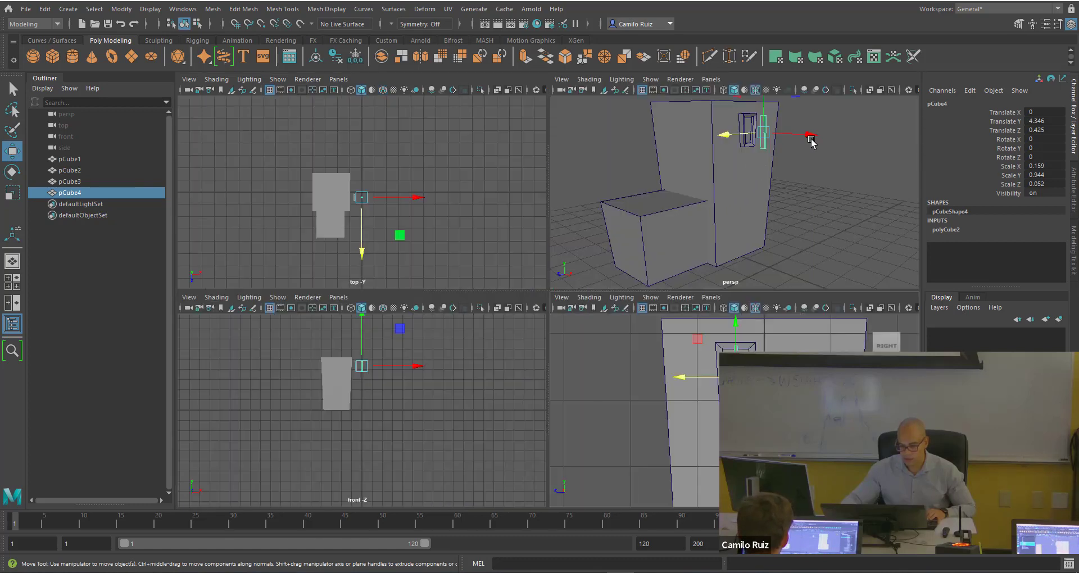
{"action": "left_click_drag", "start_coordinate": [810, 140], "coordinate": [790, 137]}
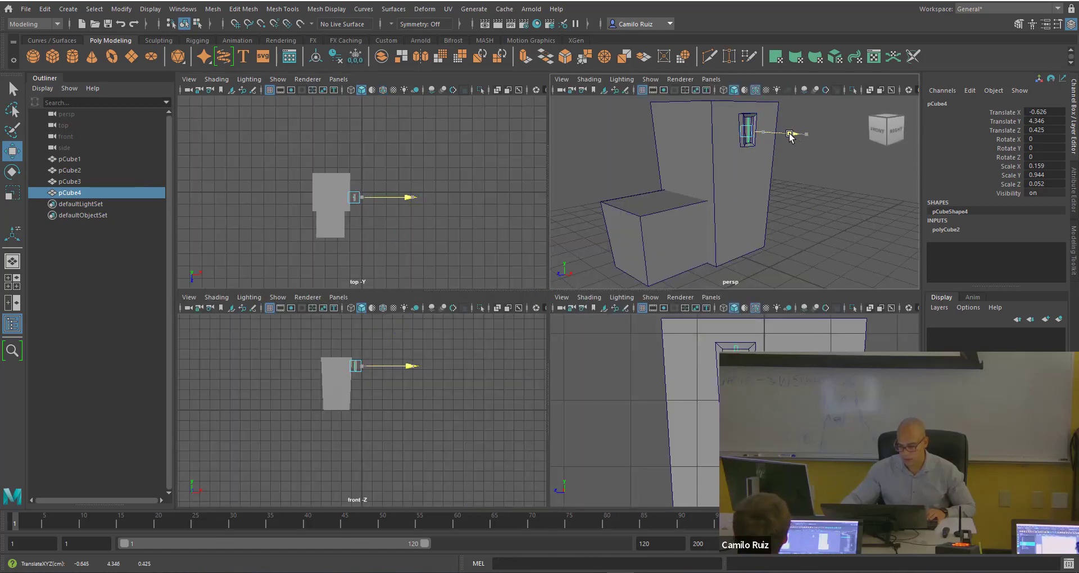
{"action": "key", "text": "space"}
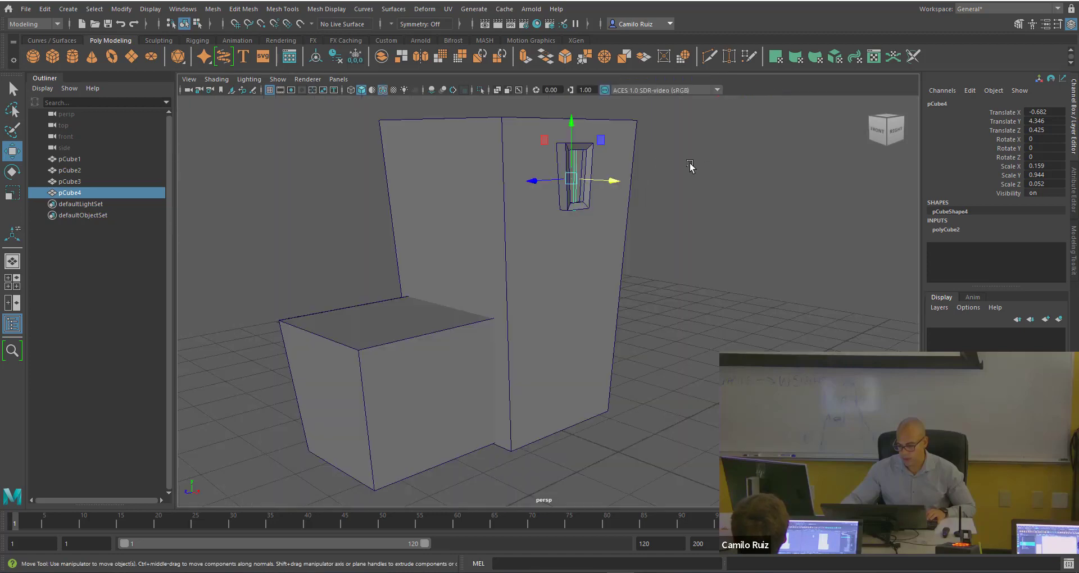
{"action": "scroll", "coordinate": [537, 182], "scroll_direction": "up", "scroll_amount": 5}
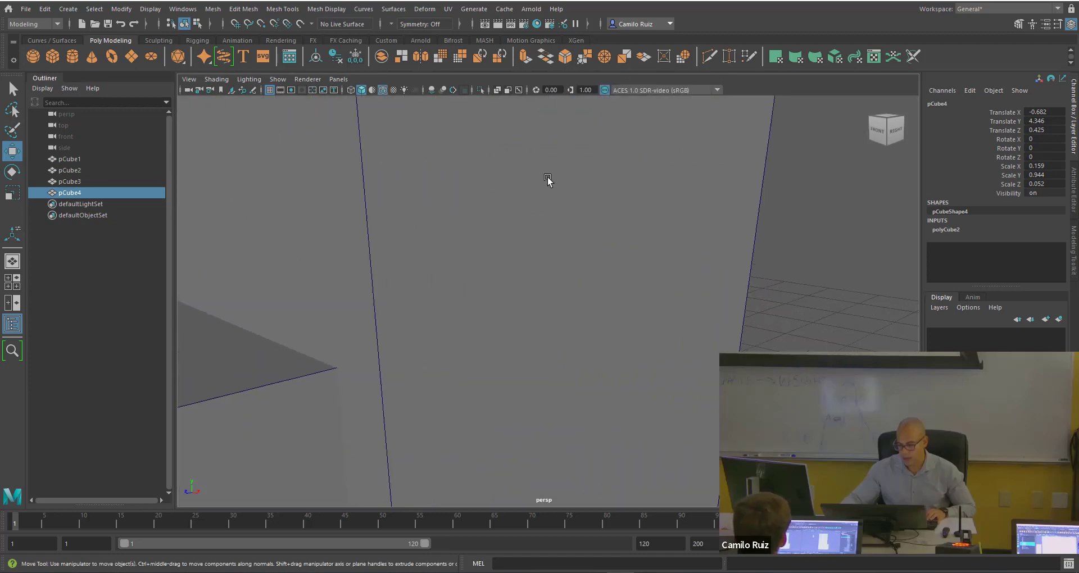
{"action": "scroll", "coordinate": [547, 179], "scroll_direction": "down", "scroll_amount": 6}
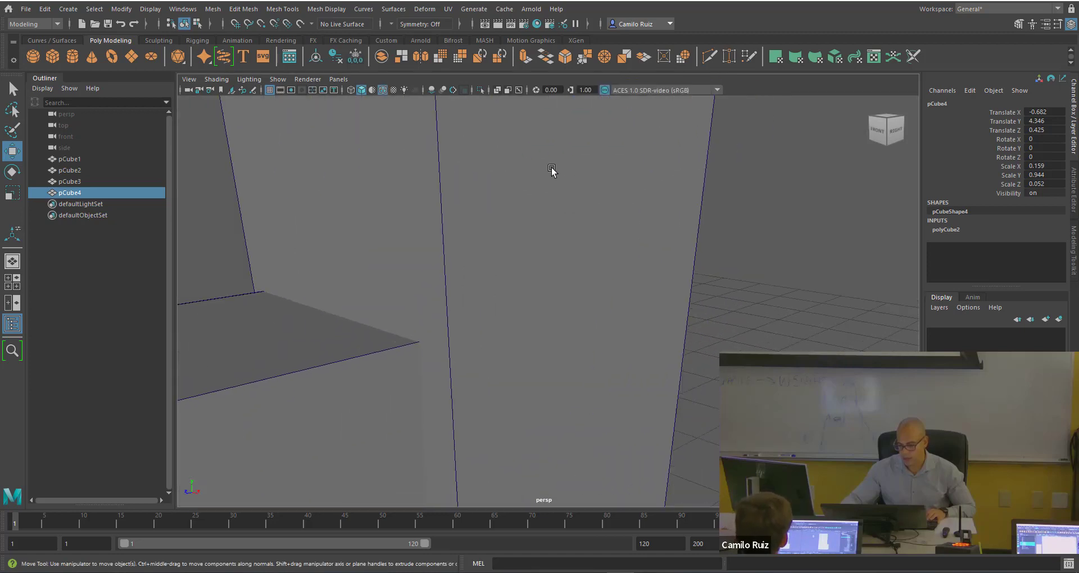
{"action": "left_click_drag", "start_coordinate": [535, 352], "coordinate": [621, 365], "text": "alt"}
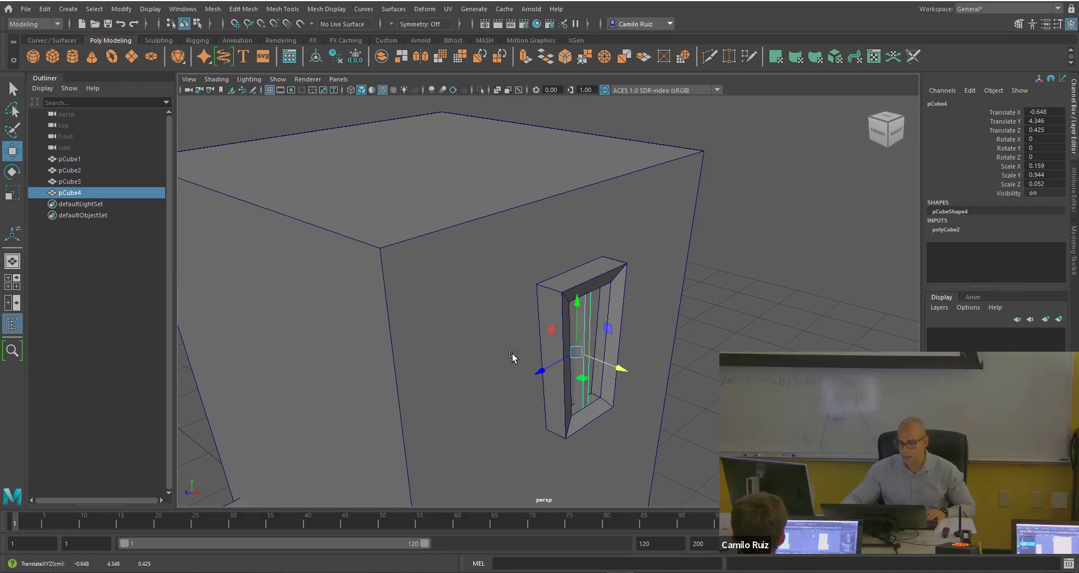
{"action": "mouse_move", "coordinate": [512, 356]}
{"action": "left_mouse_down", "text": "alt"}
{"action": "mouse_move", "coordinate": [571, 342]}
{"action": "mouse_move", "coordinate": [508, 354]}
{"action": "mouse_move", "coordinate": [520, 344]}
{"action": "left_mouse_up", "text": "alt"}
{"action": "left_click", "coordinate": [534, 273]}
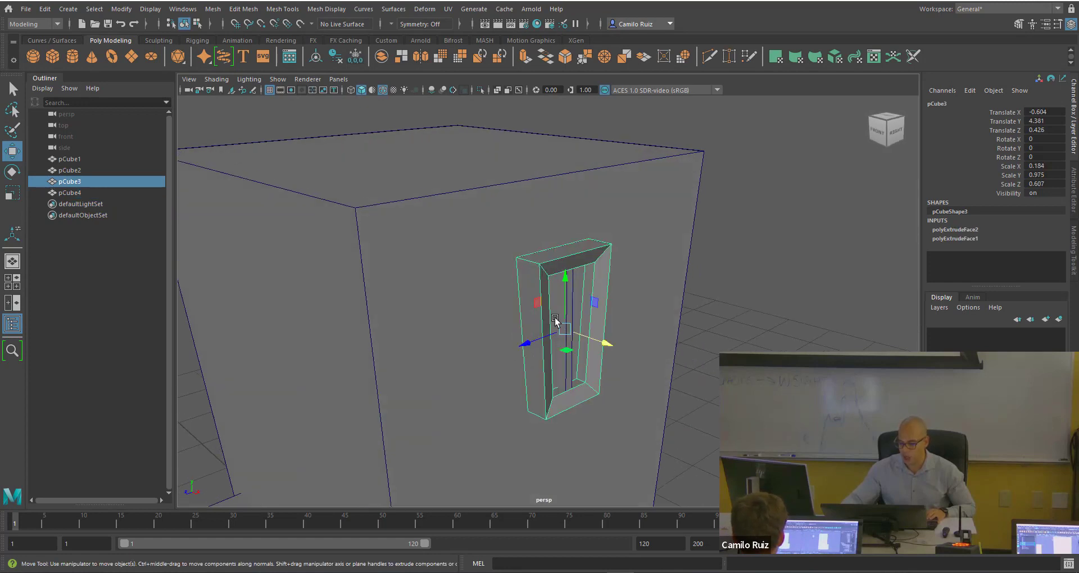
{"action": "left_click", "coordinate": [12, 193]}
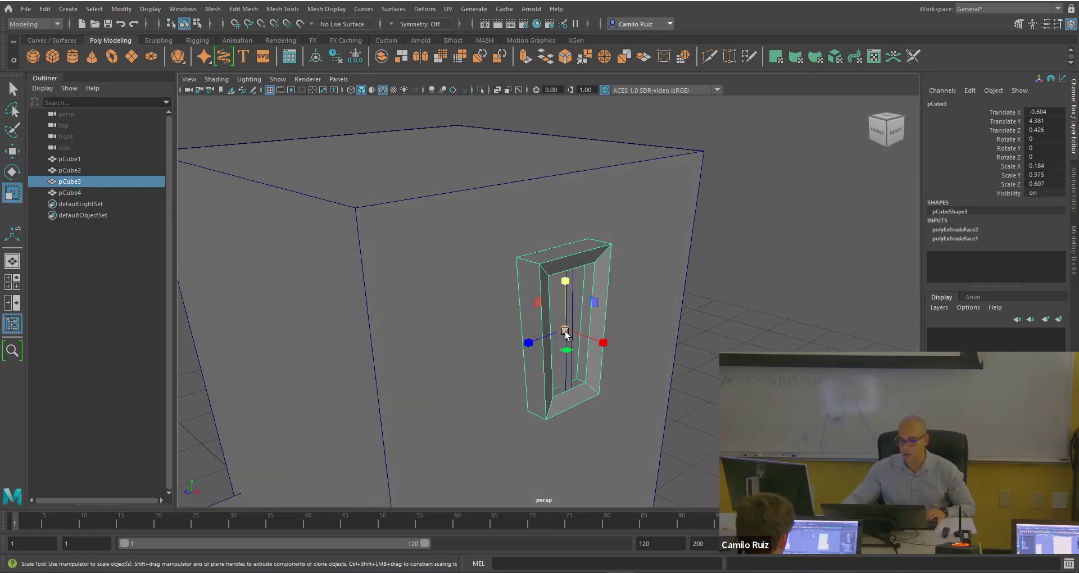
{"action": "left_click_drag", "start_coordinate": [564, 331], "coordinate": [430, 268]}
{"action": "left_click", "coordinate": [787, 296]}
Duplicate the window's vertical bar and rotate the copy about -91.75 degrees around X to form a horizontal crossbar.
{"action": "left_click", "coordinate": [409, 264]}
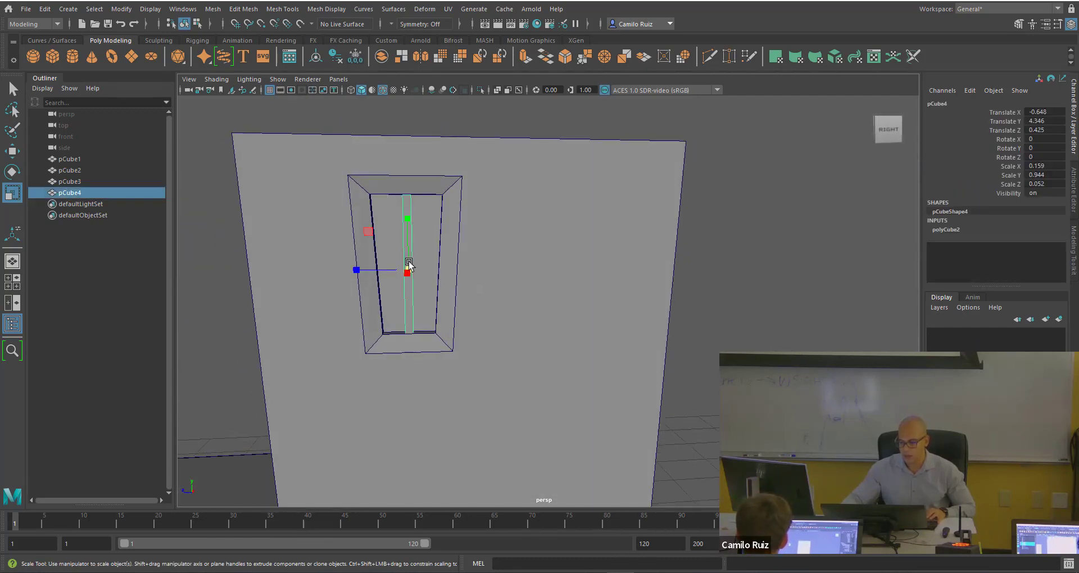
{"action": "key", "text": "ctrl+d"}
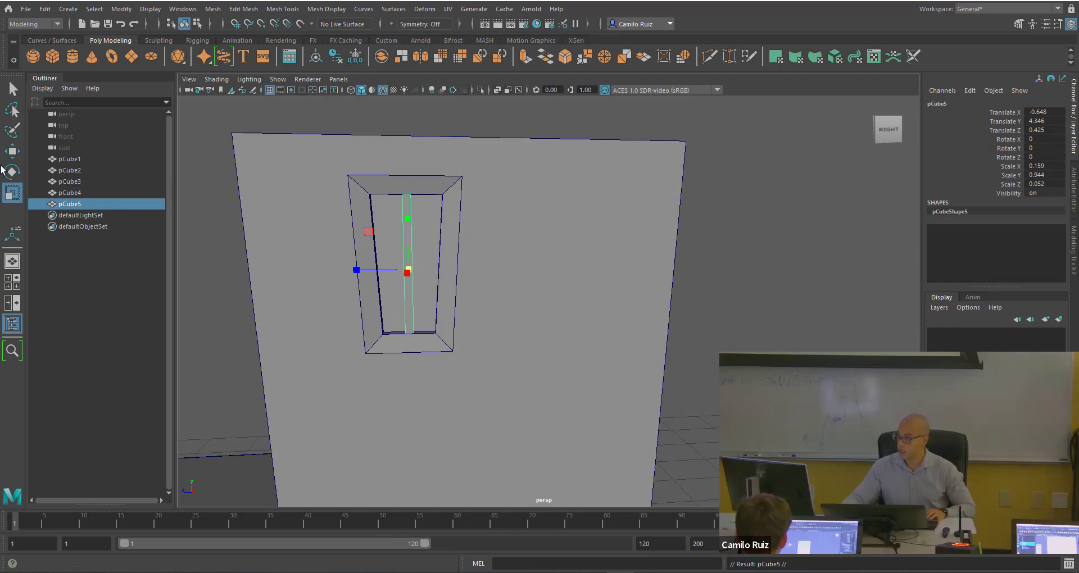
{"action": "key", "text": "e"}
{"action": "left_click_drag", "start_coordinate": [361, 245], "coordinate": [429, 239]}
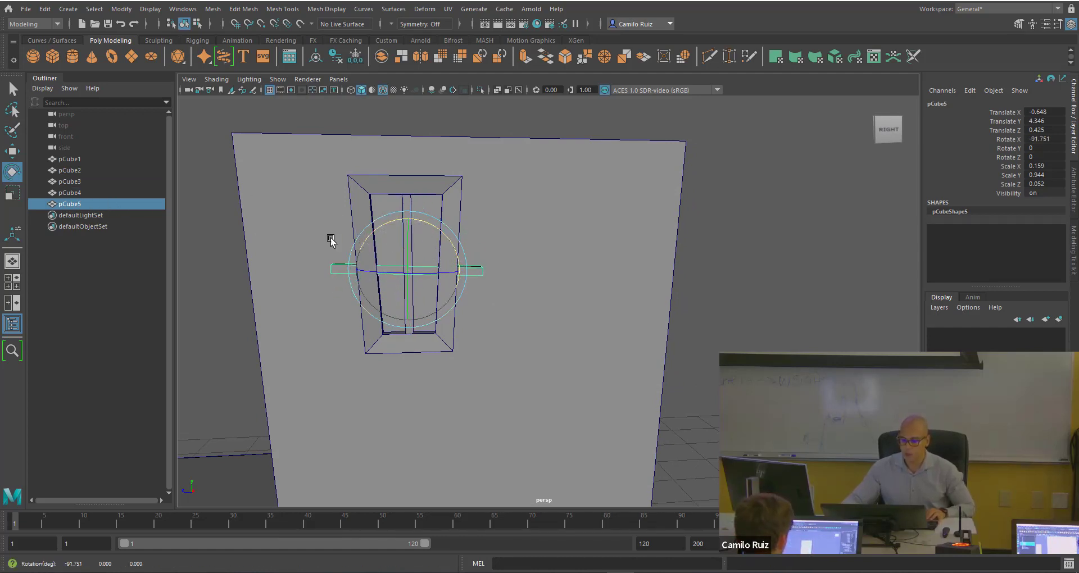
Shorten the crossbar to a Scale Y of about 0.583 to fit the frame, and raise it to about Translate Y 4.403.
{"action": "left_click", "coordinate": [12, 193]}
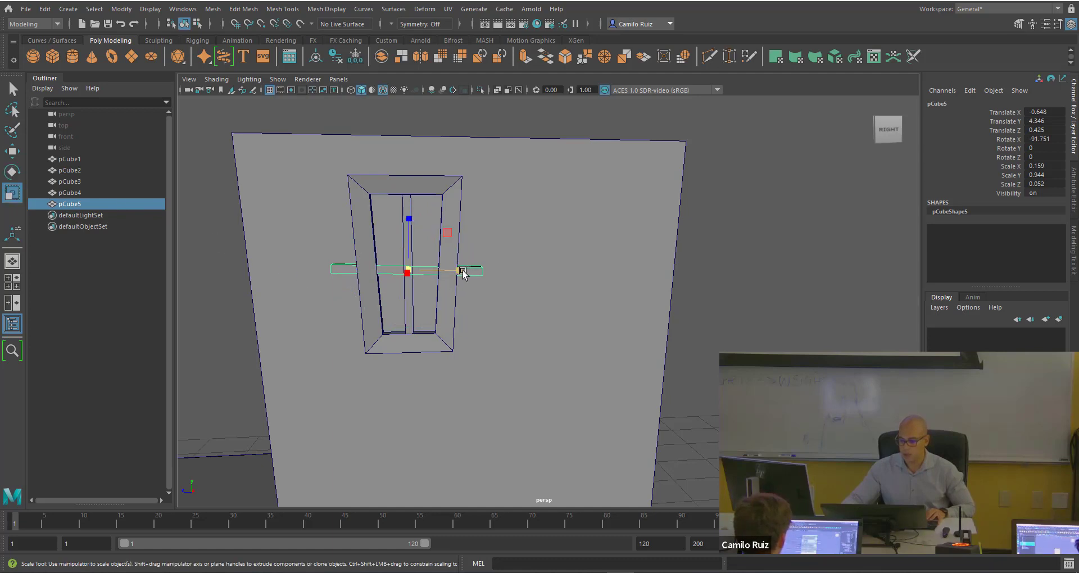
{"action": "left_click_drag", "start_coordinate": [462, 272], "coordinate": [448, 270]}
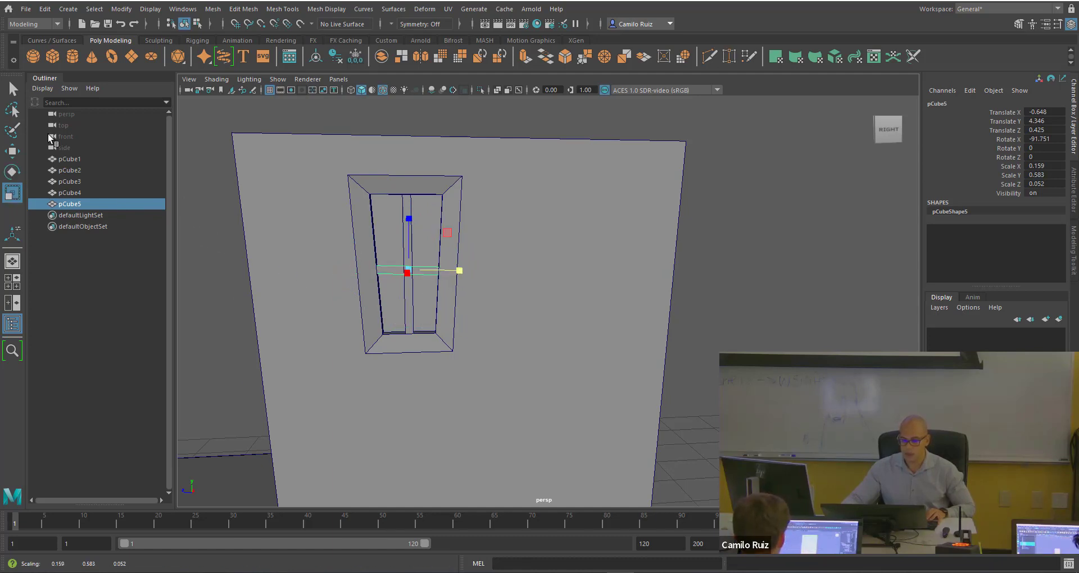
{"action": "left_click", "coordinate": [13, 150]}
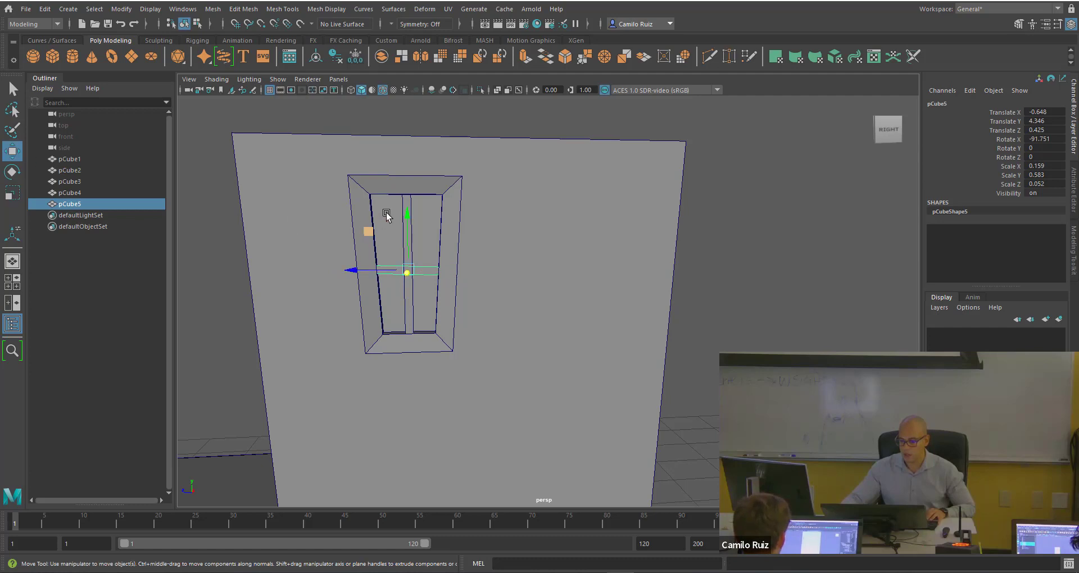
{"action": "left_click_drag", "start_coordinate": [408, 219], "coordinate": [410, 211]}
{"action": "left_click", "coordinate": [728, 252]}
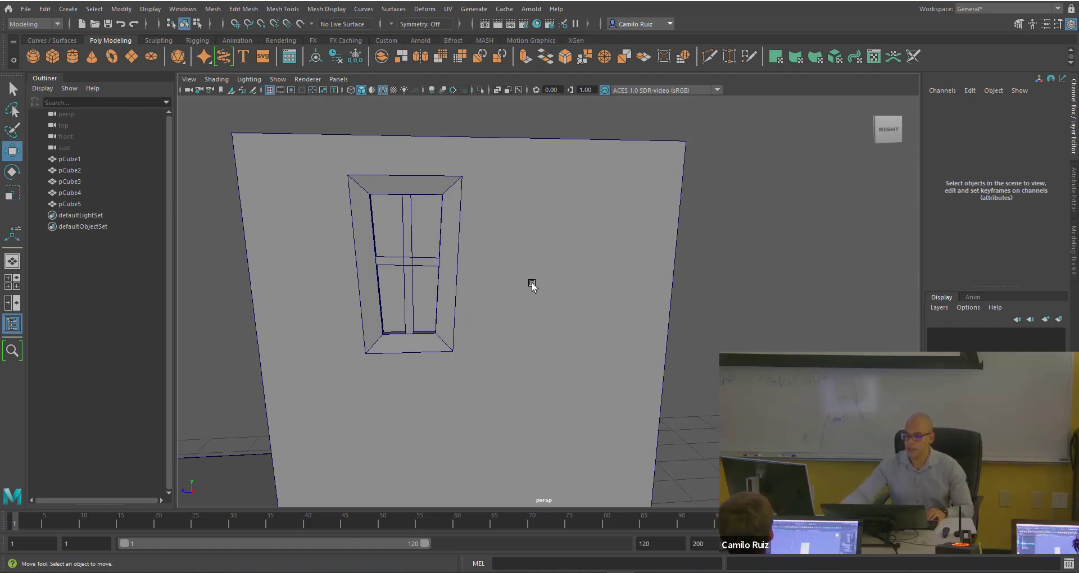
Reduce the crossbar's depth to a Scale X of about 0.099 and shift it slightly outward along X within the window frame.
{"action": "left_click_drag", "start_coordinate": [530, 285], "coordinate": [618, 301], "text": "alt"}
{"action": "scroll", "coordinate": [579, 323], "scroll_direction": "down", "scroll_amount": 5}
{"action": "scroll", "coordinate": [572, 218], "scroll_direction": "up", "scroll_amount": 5}
{"action": "middle_click_drag", "start_coordinate": [563, 252], "coordinate": [536, 309], "text": "alt"}
{"action": "scroll", "coordinate": [536, 309], "scroll_direction": "down", "scroll_amount": 5}
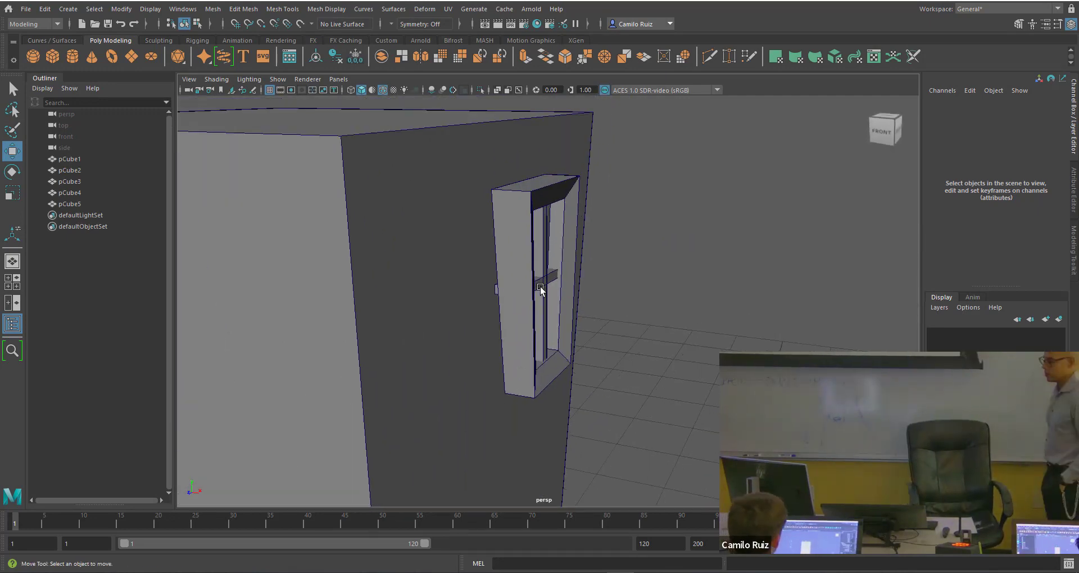
{"action": "left_click", "coordinate": [543, 279]}
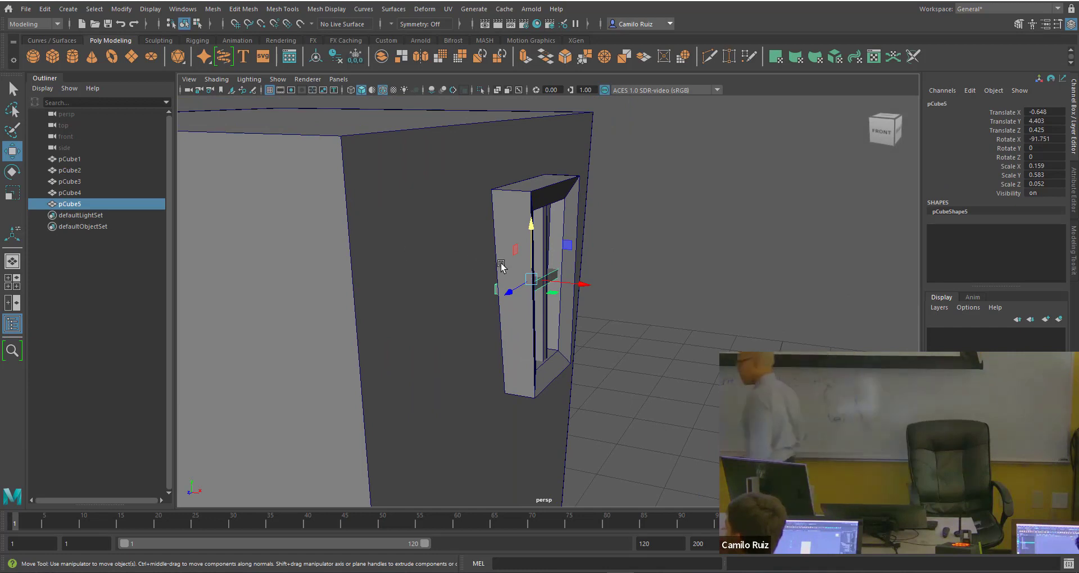
{"action": "key", "text": "r"}
{"action": "mouse_move", "coordinate": [569, 281]}
{"action": "left_mouse_down"}
{"action": "mouse_move", "coordinate": [555, 282]}
{"action": "mouse_move", "coordinate": [582, 284]}
{"action": "left_mouse_up"}
{"action": "left_click", "coordinate": [11, 151]}
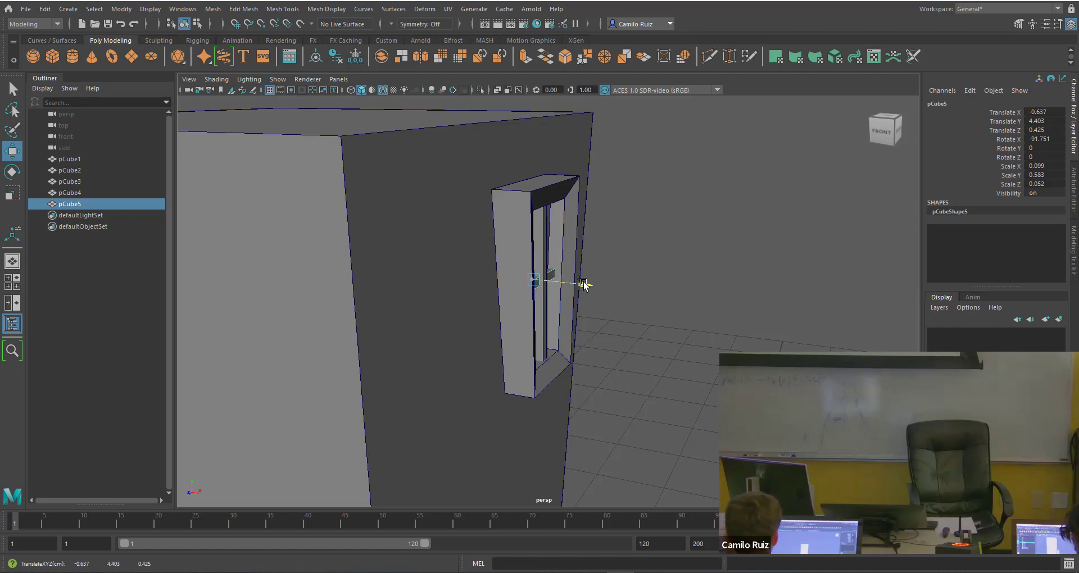
{"action": "left_click", "coordinate": [648, 269]}
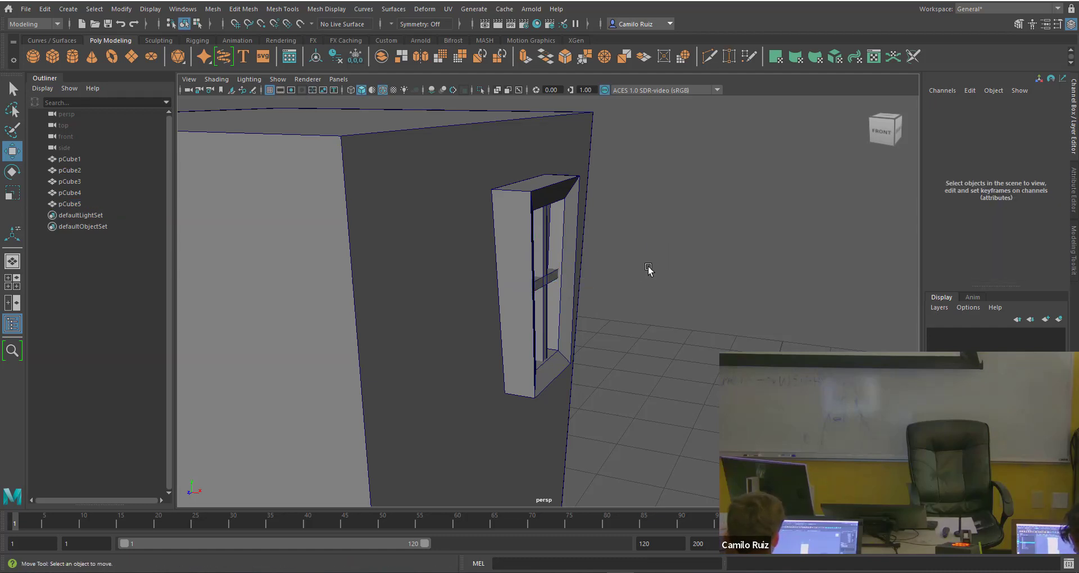
Reposition the window's vertical bar inside the frame at about Translate X -0.64 and Translate Y 4.412.
{"action": "left_click_drag", "start_coordinate": [625, 272], "coordinate": [569, 264], "text": "alt"}
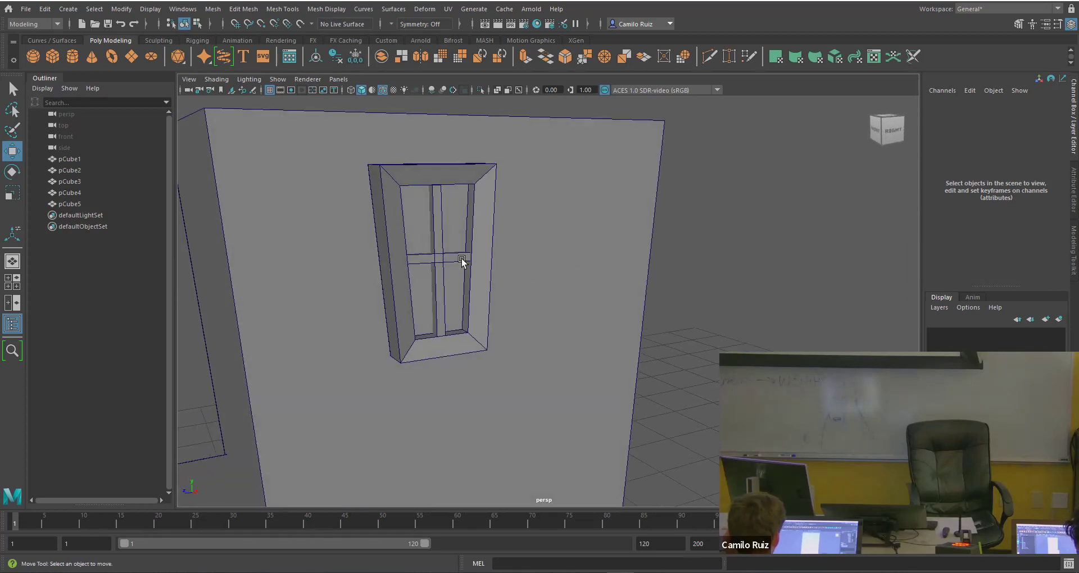
{"action": "left_click", "coordinate": [474, 287]}
{"action": "left_click_drag", "start_coordinate": [473, 288], "coordinate": [486, 296], "text": "alt"}
{"action": "left_click", "coordinate": [735, 284]}
{"action": "left_click_drag", "start_coordinate": [734, 284], "coordinate": [594, 267], "text": "alt"}
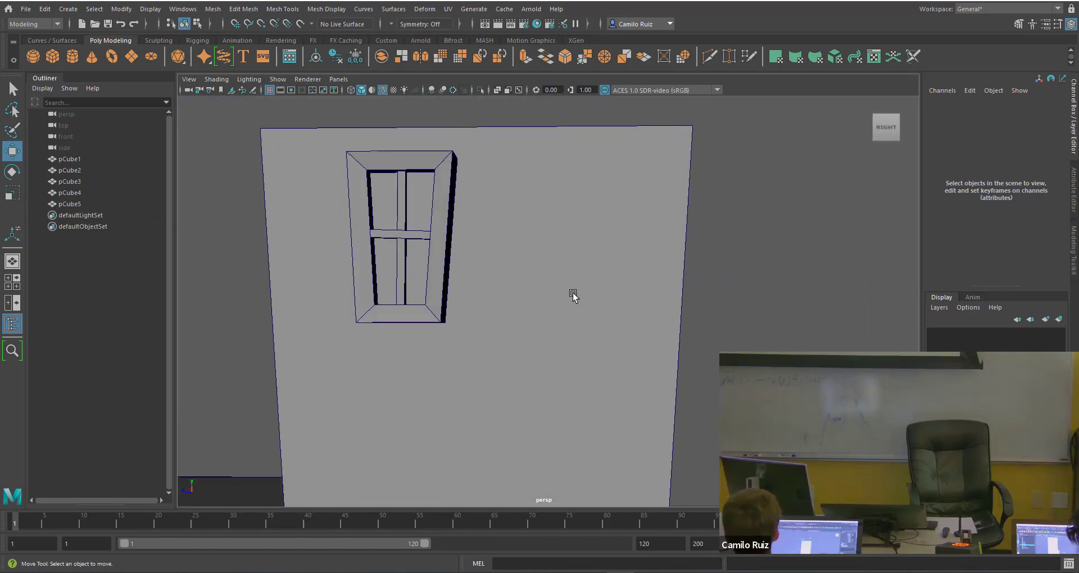
{"action": "scroll", "coordinate": [572, 297], "scroll_direction": "down", "scroll_amount": 5}
{"action": "left_click_drag", "start_coordinate": [553, 309], "coordinate": [674, 325], "text": "alt"}
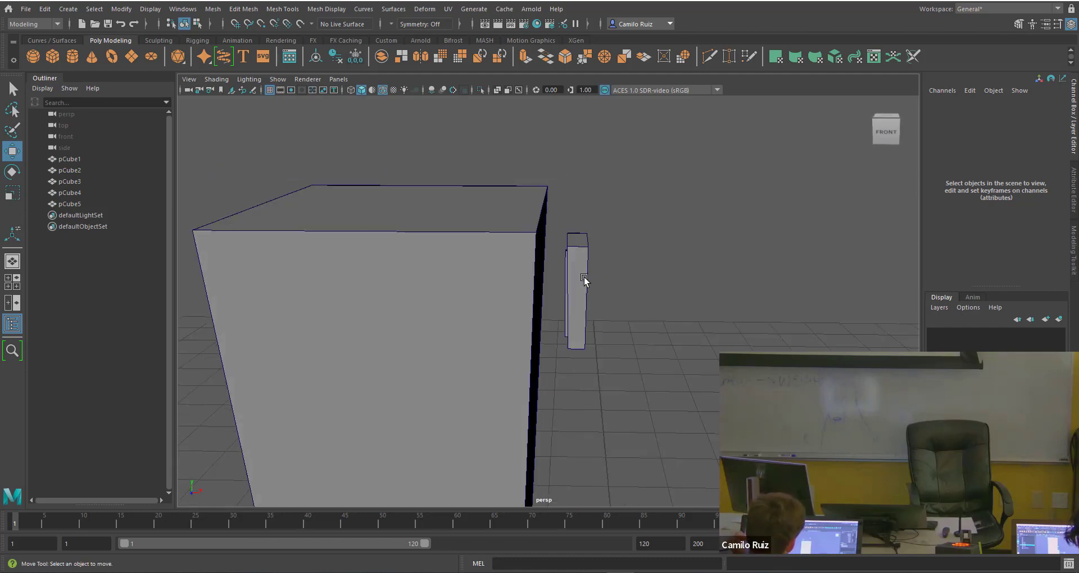
{"action": "left_click_drag", "start_coordinate": [587, 279], "coordinate": [565, 288], "text": "alt"}
{"action": "left_click", "coordinate": [597, 254]}
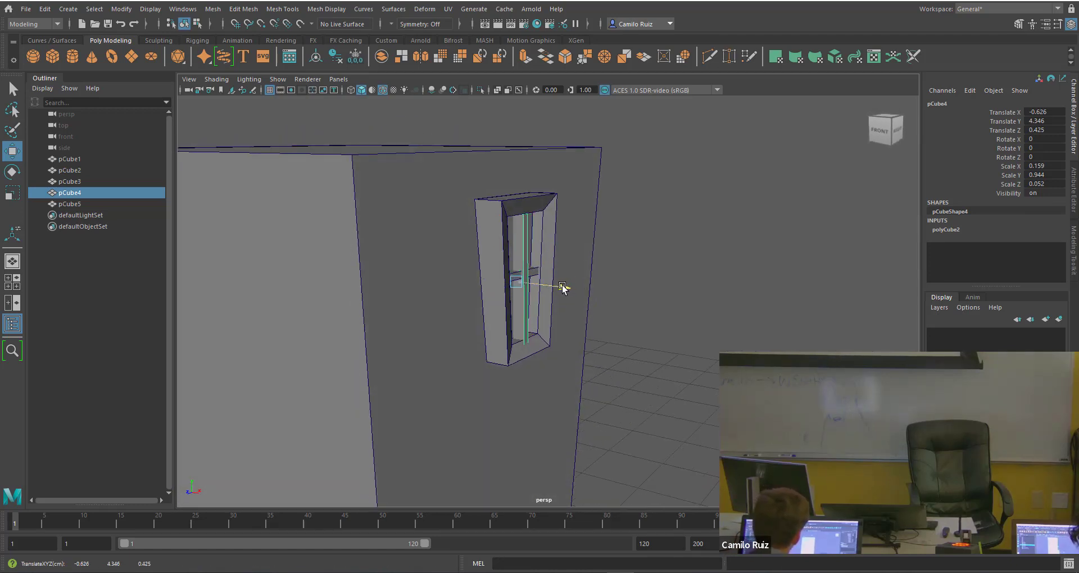
{"action": "left_click_drag", "start_coordinate": [514, 233], "coordinate": [516, 221]}
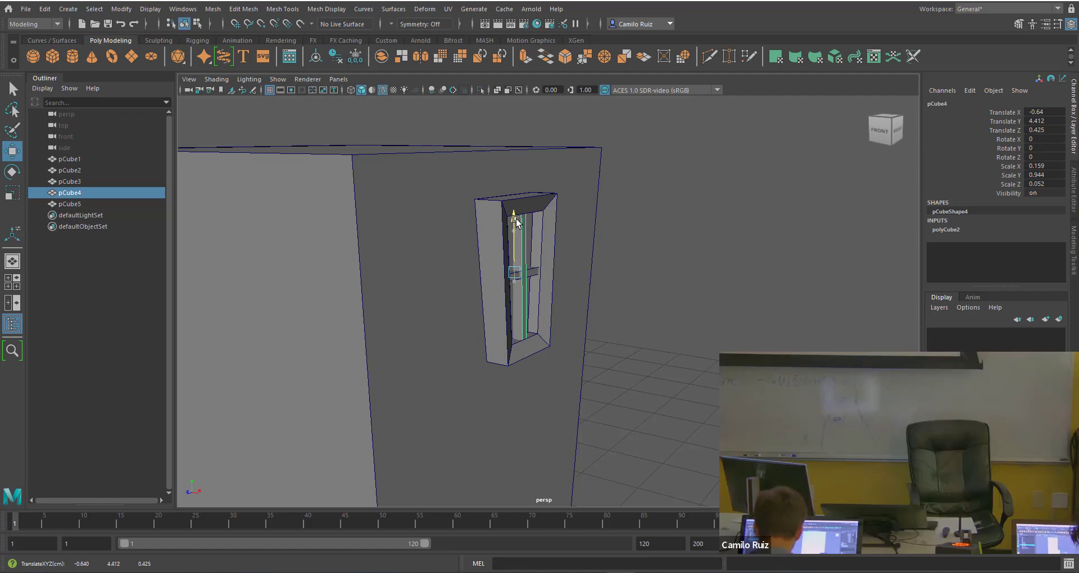
{"action": "left_click", "coordinate": [659, 229]}
{"action": "left_click_drag", "start_coordinate": [659, 228], "coordinate": [618, 298], "text": "alt"}
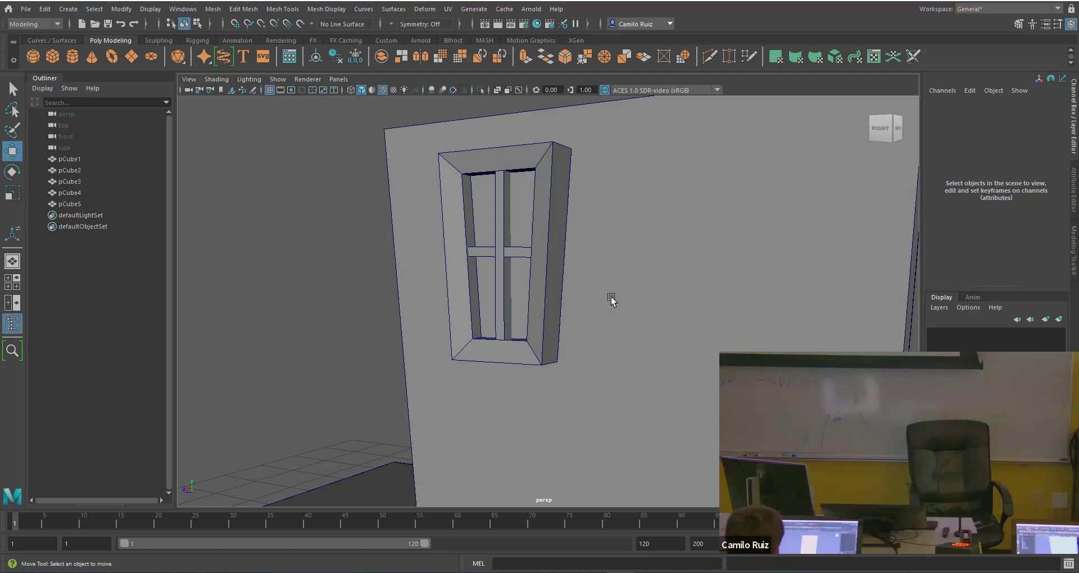
{"action": "left_click_drag", "start_coordinate": [503, 341], "coordinate": [549, 377], "text": "alt"}
{"action": "scroll", "coordinate": [593, 359], "scroll_direction": "down", "scroll_amount": 5}
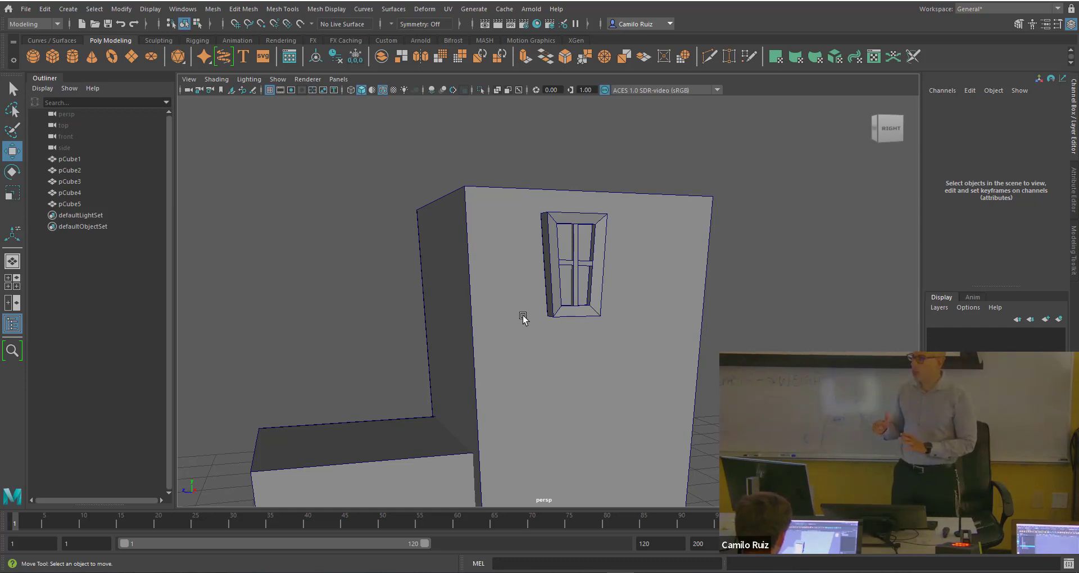
{"action": "middle_click_drag", "start_coordinate": [522, 317], "coordinate": [488, 296], "text": "alt"}
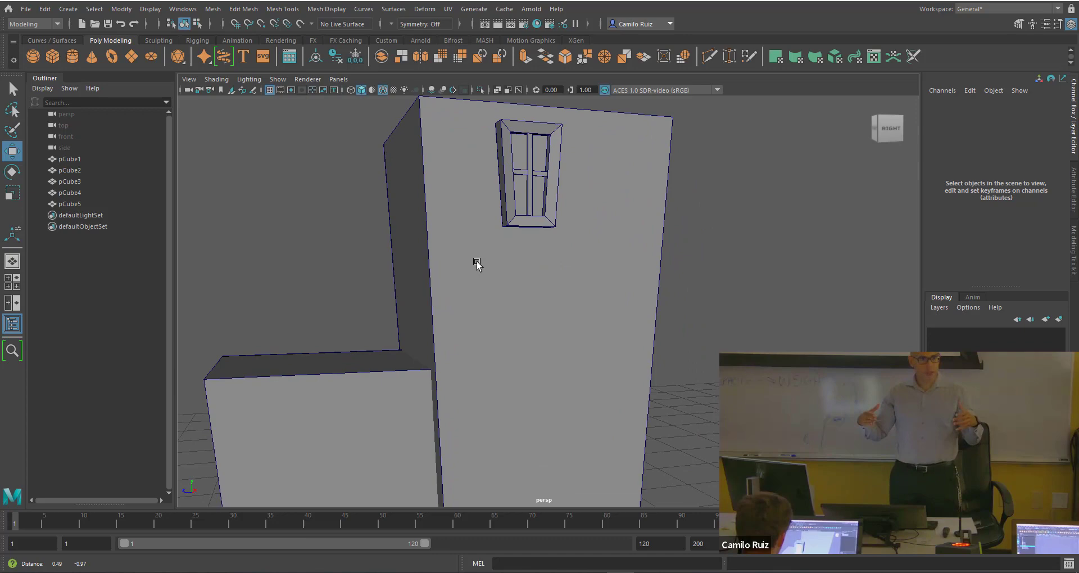
{"action": "left_click_drag", "start_coordinate": [476, 264], "coordinate": [513, 321], "text": "alt"}
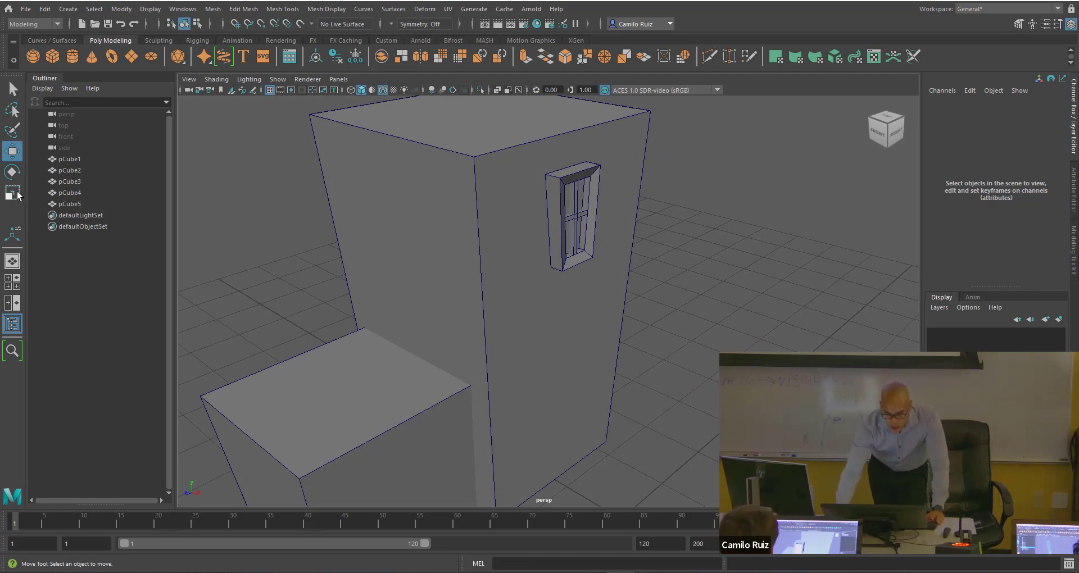
Duplicate the low box beside the tower, move the copy to about Translate X 0.386, and scale it to about 0.72, 0.535, 1.975.
{"action": "left_click", "coordinate": [348, 396]}
{"action": "left_click_drag", "start_coordinate": [356, 405], "coordinate": [383, 292], "text": "alt"}
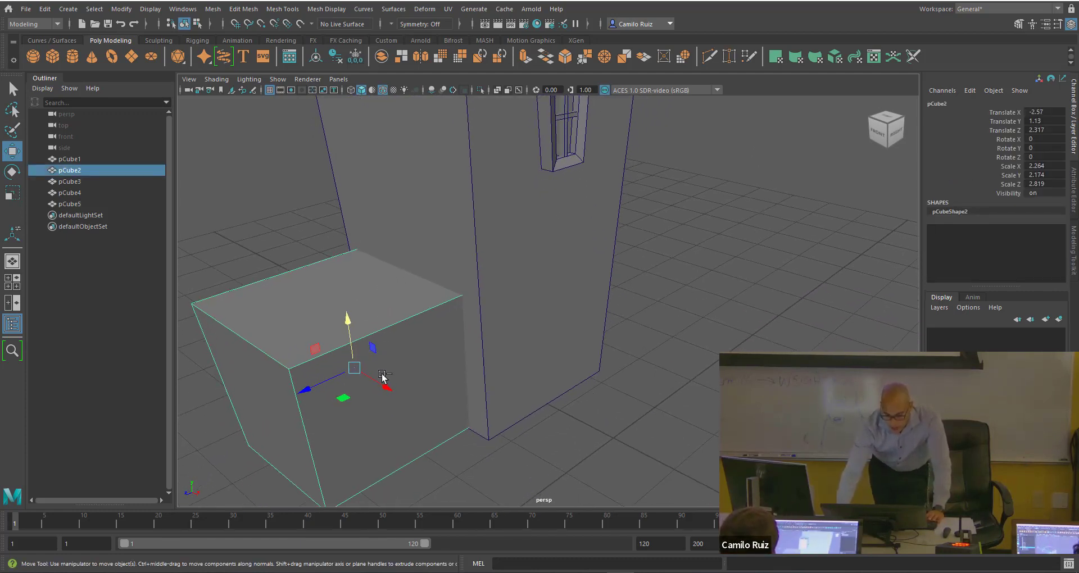
{"action": "key", "text": "ctrl+d"}
{"action": "left_click_drag", "start_coordinate": [387, 391], "coordinate": [514, 471]}
{"action": "left_click", "coordinate": [14, 197]}
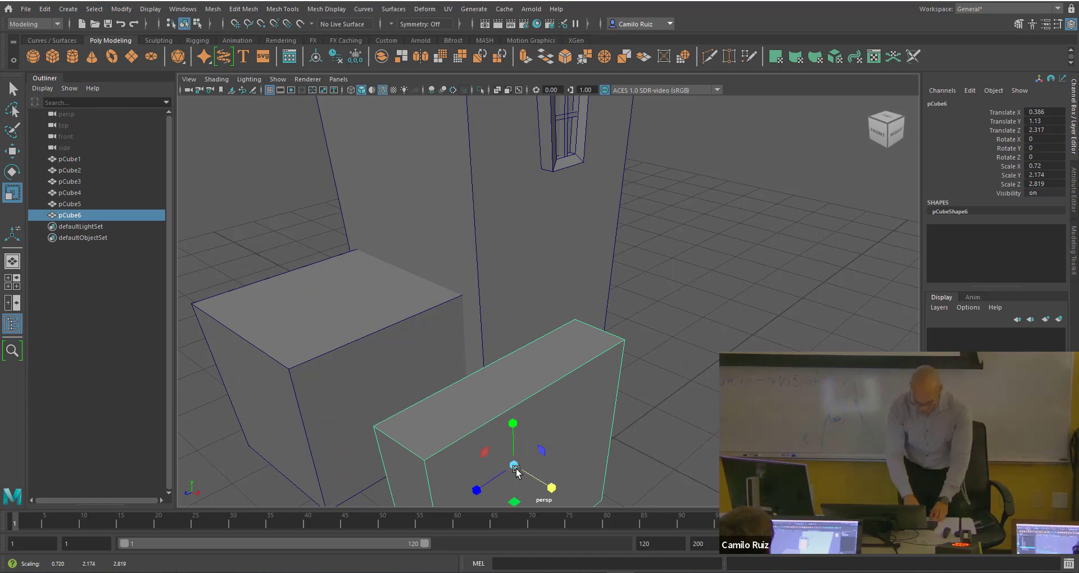
{"action": "left_click_drag", "start_coordinate": [513, 427], "coordinate": [388, 423]}
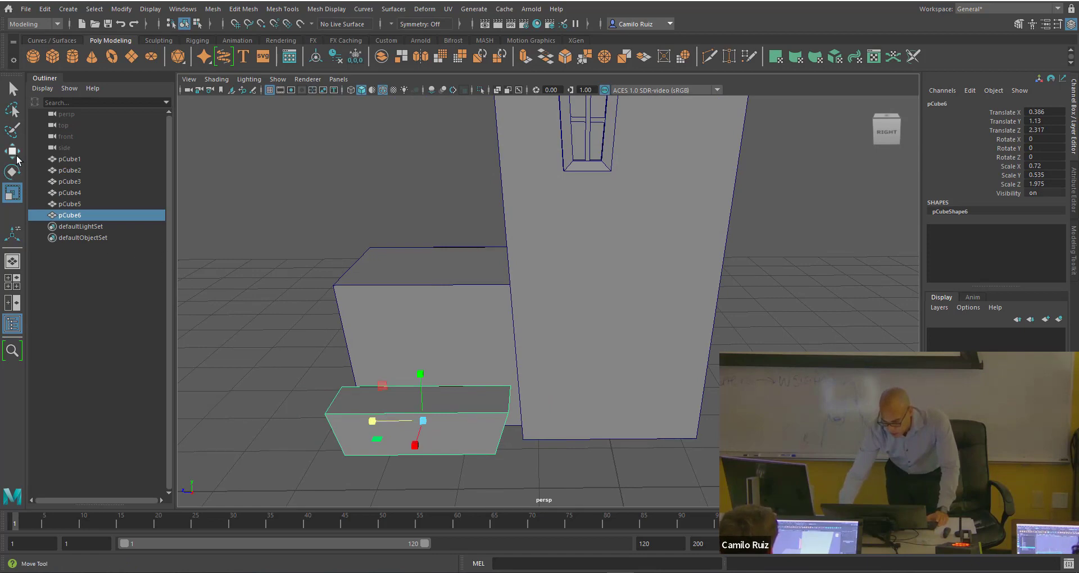
Place the copied block beneath the window at about -0.345, 3.518, 0.321 and scale it down uniformly to about 0.323, 0.24, 0.885.
{"action": "left_click", "coordinate": [14, 153]}
{"action": "left_click_drag", "start_coordinate": [365, 423], "coordinate": [560, 371]}
{"action": "left_click_drag", "start_coordinate": [534, 326], "coordinate": [603, 296]}
{"action": "left_click_drag", "start_coordinate": [544, 270], "coordinate": [519, 309]}
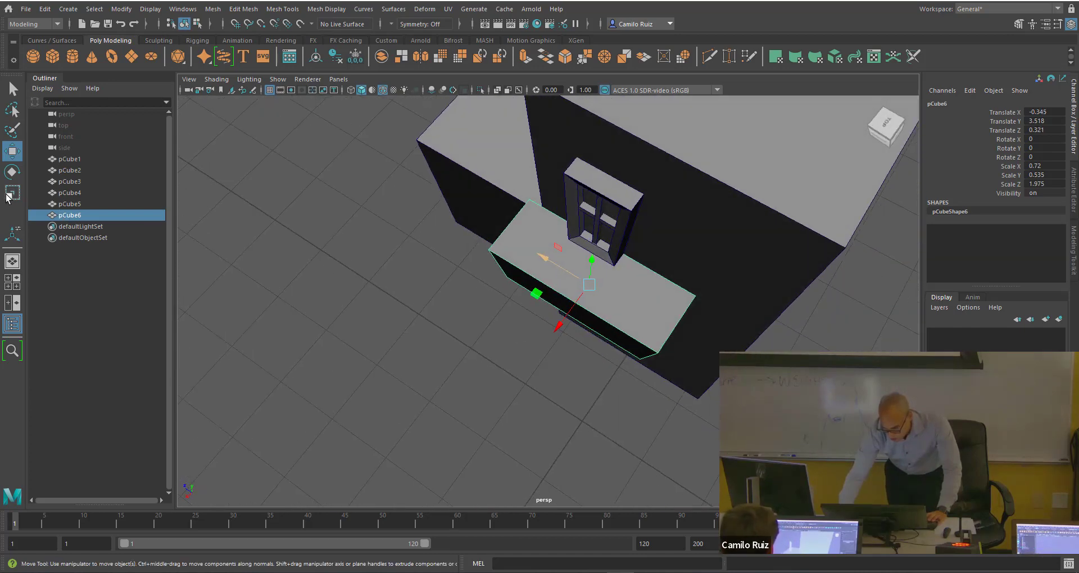
{"action": "left_click", "coordinate": [11, 193]}
{"action": "left_click_drag", "start_coordinate": [591, 282], "coordinate": [534, 293]}
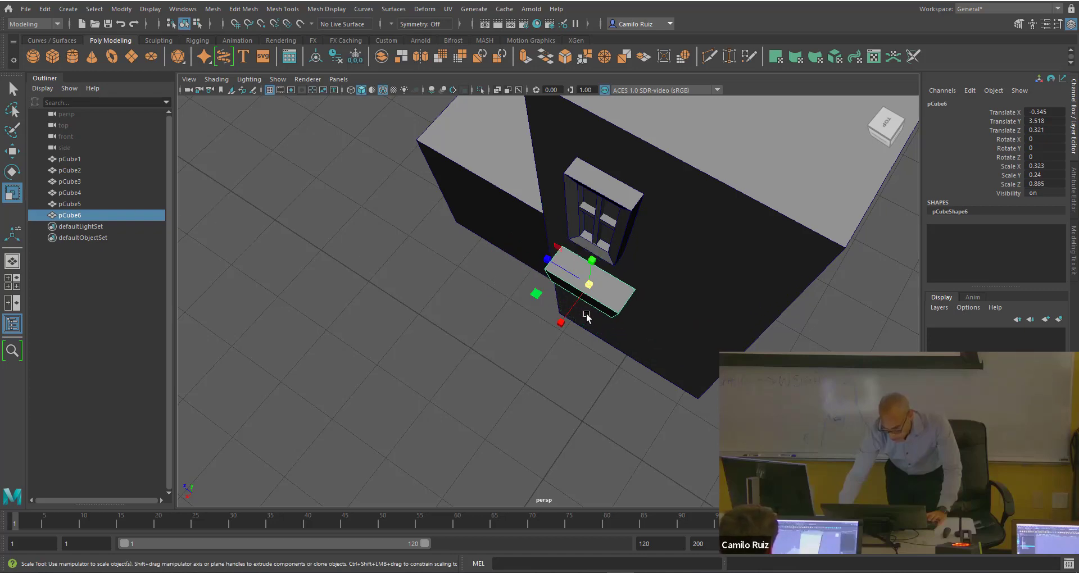
Centre the ledge block under the window at about Translate Y 3.728 and Translate Z 0.418, and narrow it to about Scale Z 0.717.
{"action": "key", "text": "space"}
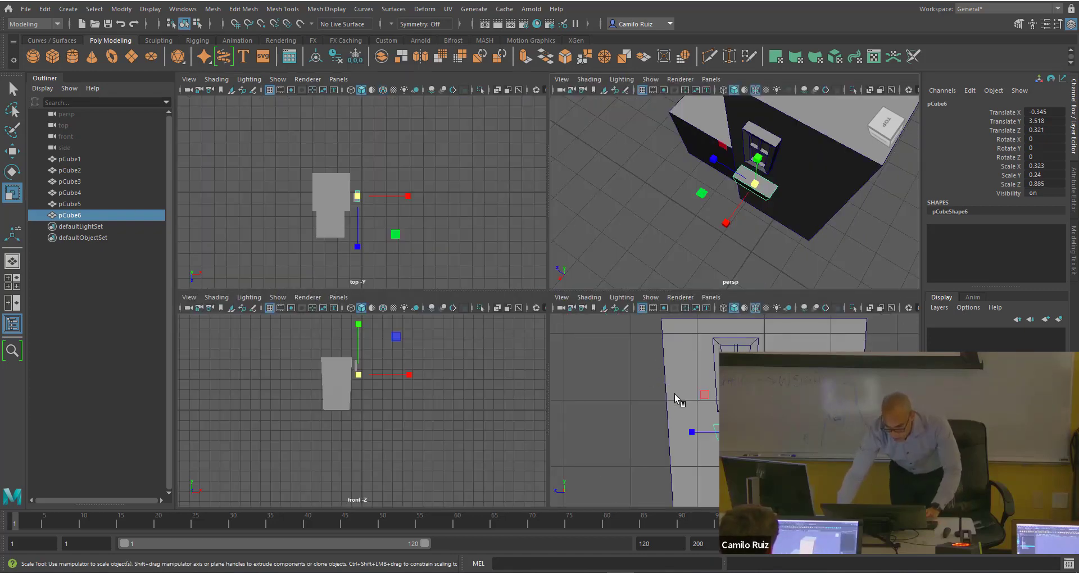
{"action": "key", "text": "space"}
{"action": "key", "text": "w"}
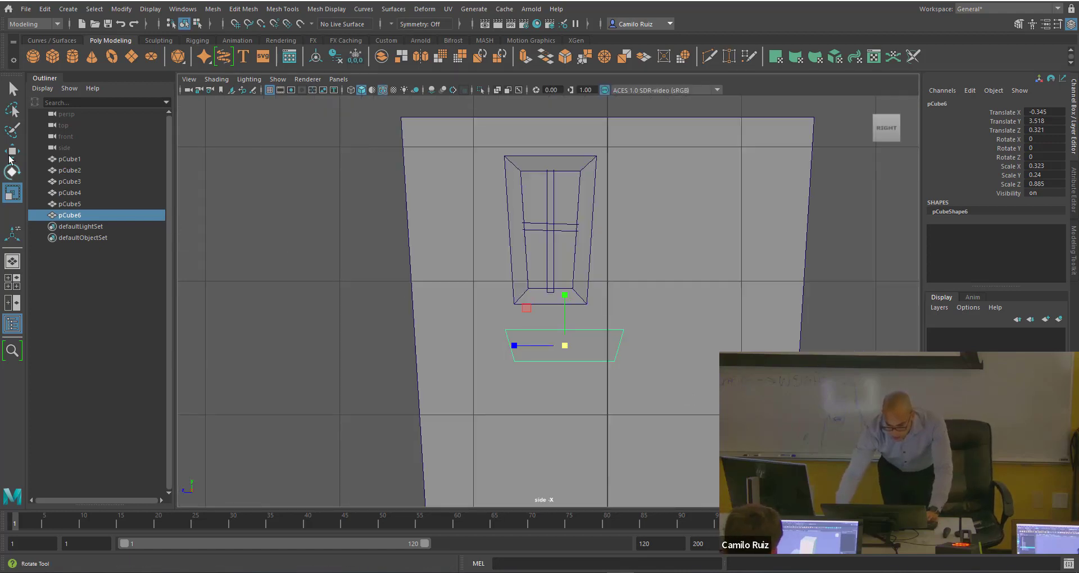
{"action": "left_click_drag", "start_coordinate": [570, 292], "coordinate": [570, 275]}
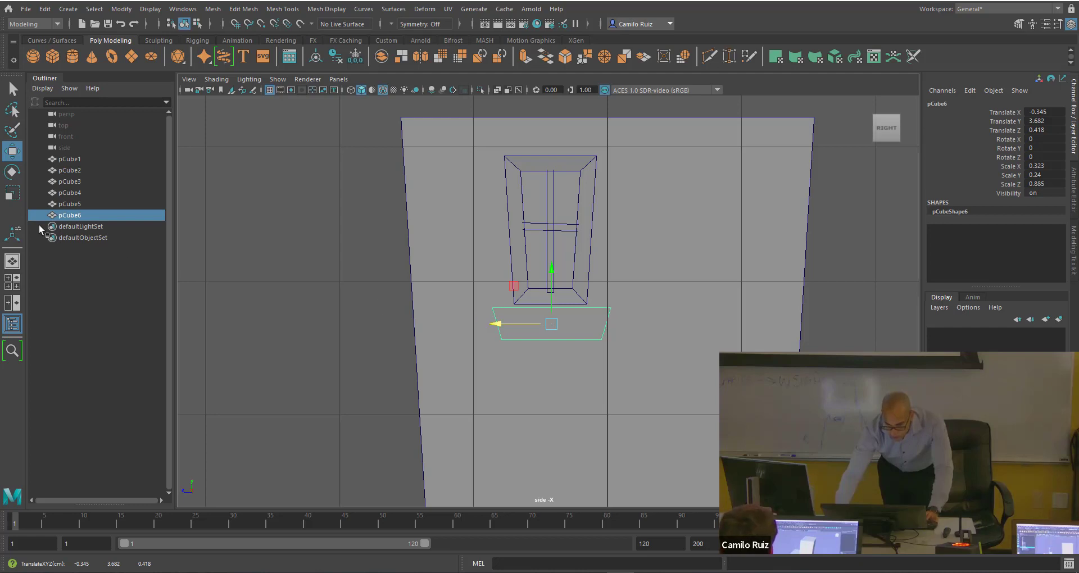
{"action": "left_click", "coordinate": [12, 194]}
{"action": "mouse_move", "coordinate": [507, 319]}
{"action": "left_mouse_down"}
{"action": "mouse_move", "coordinate": [517, 319]}
{"action": "mouse_move", "coordinate": [504, 319]}
{"action": "left_mouse_up"}
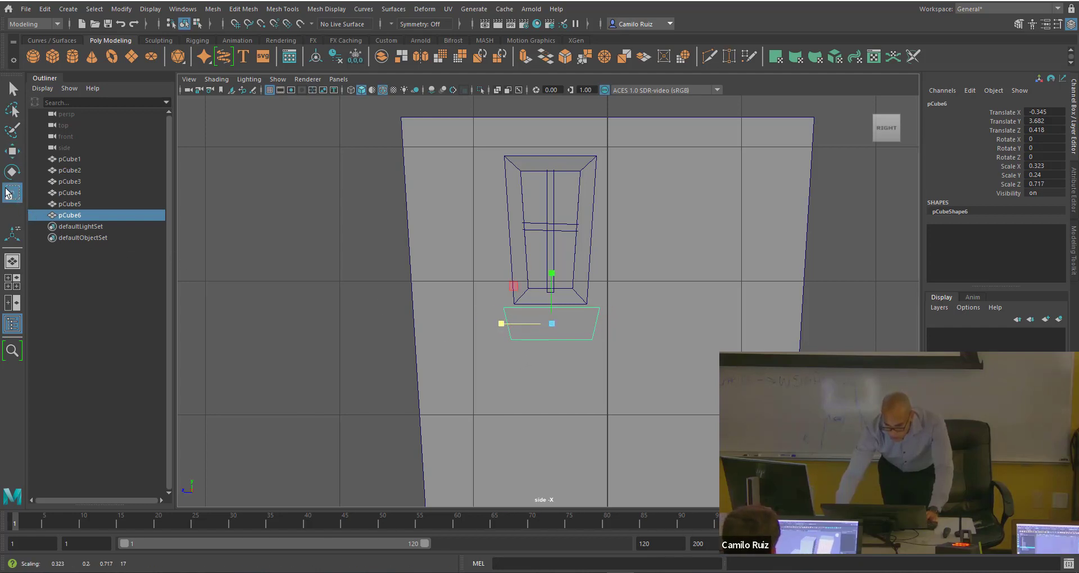
{"action": "left_click", "coordinate": [15, 150]}
{"action": "left_click_drag", "start_coordinate": [554, 275], "coordinate": [554, 268]}
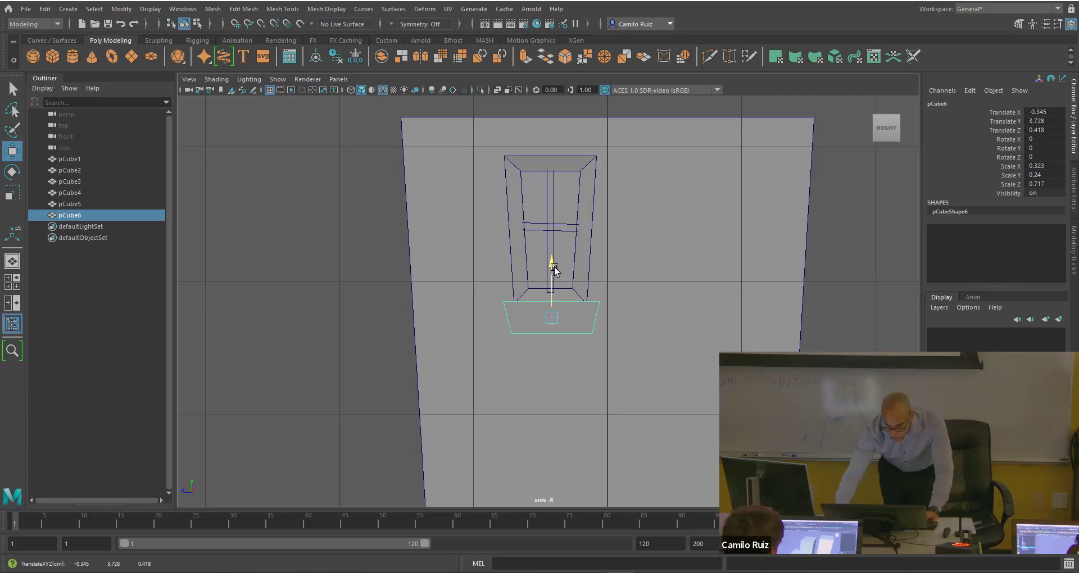
Shift the ledge block against the window's base to about Translate X -0.381 and Translate Y 3.703.
{"action": "key", "text": "space"}
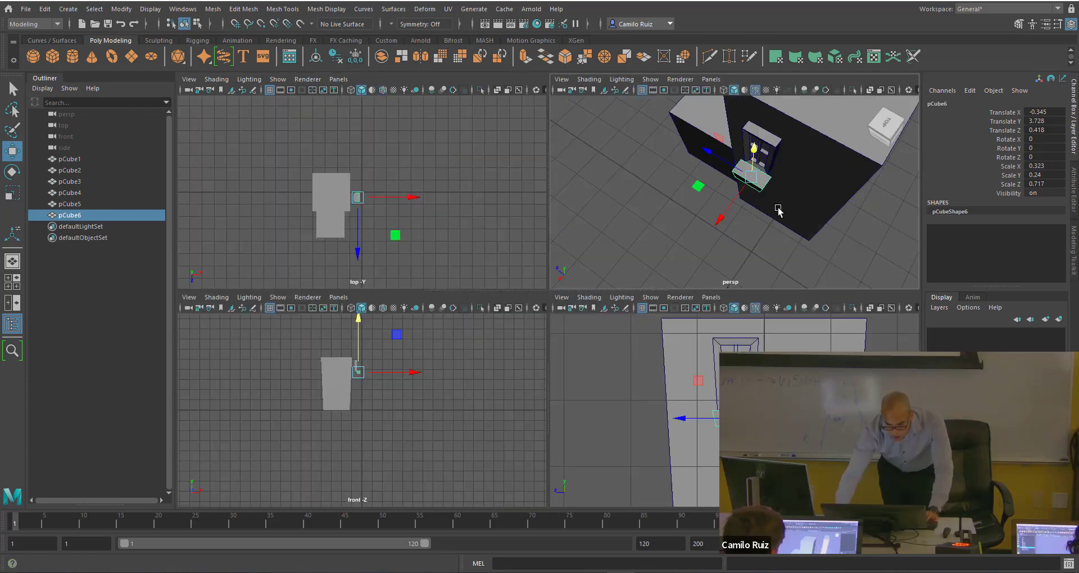
{"action": "key", "text": "space"}
{"action": "left_click_drag", "start_coordinate": [626, 225], "coordinate": [517, 193], "text": "alt"}
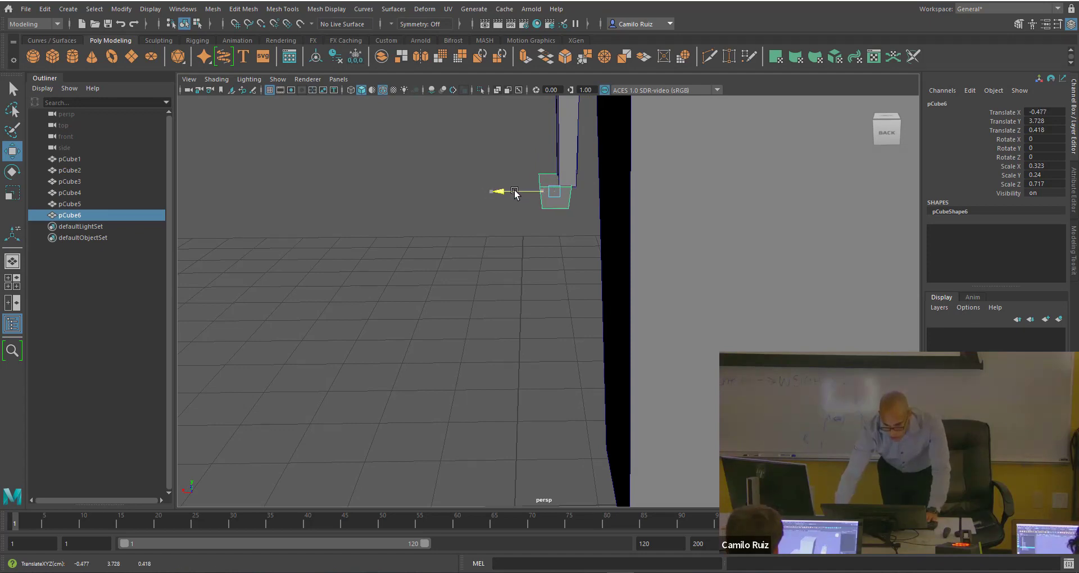
{"action": "left_click_drag", "start_coordinate": [514, 194], "coordinate": [594, 158], "text": "alt"}
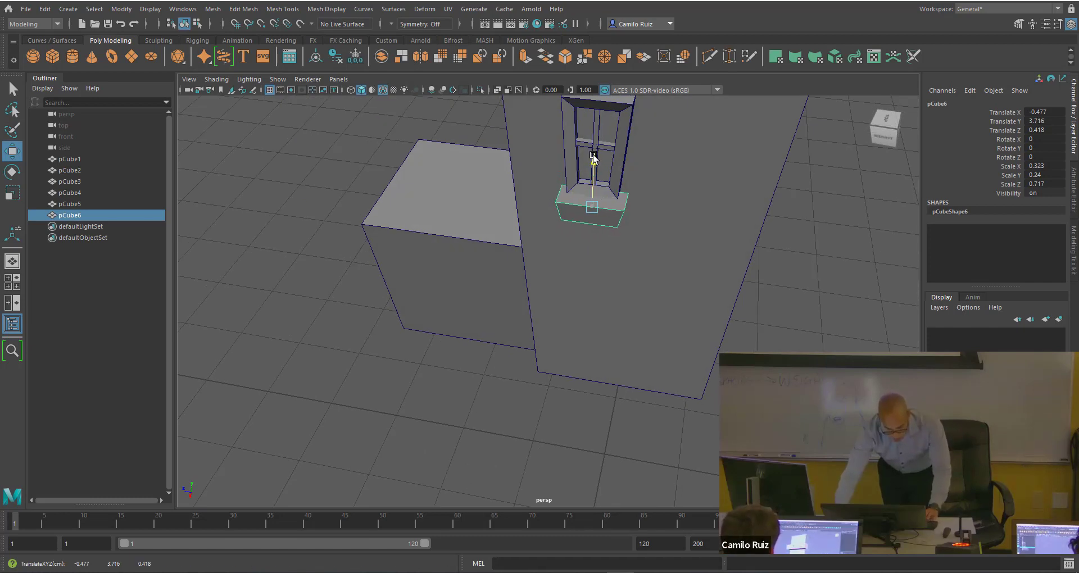
{"action": "left_click_drag", "start_coordinate": [594, 158], "coordinate": [738, 148], "text": "alt"}
{"action": "mouse_move", "coordinate": [606, 179]}
{"action": "left_mouse_down"}
{"action": "mouse_move", "coordinate": [511, 233]}
{"action": "mouse_move", "coordinate": [405, 171]}
{"action": "mouse_move", "coordinate": [544, 125]}
{"action": "mouse_move", "coordinate": [689, 159]}
{"action": "mouse_move", "coordinate": [617, 176]}
{"action": "mouse_move", "coordinate": [601, 195]}
{"action": "left_mouse_up"}
{"action": "left_click", "coordinate": [454, 149]}
{"action": "scroll", "coordinate": [608, 220], "scroll_direction": "up", "scroll_amount": 4}
{"action": "middle_click_drag", "start_coordinate": [617, 197], "coordinate": [574, 286], "text": "alt"}
{"action": "left_click", "coordinate": [574, 288]}
{"action": "left_click_drag", "start_coordinate": [583, 316], "coordinate": [585, 333]}
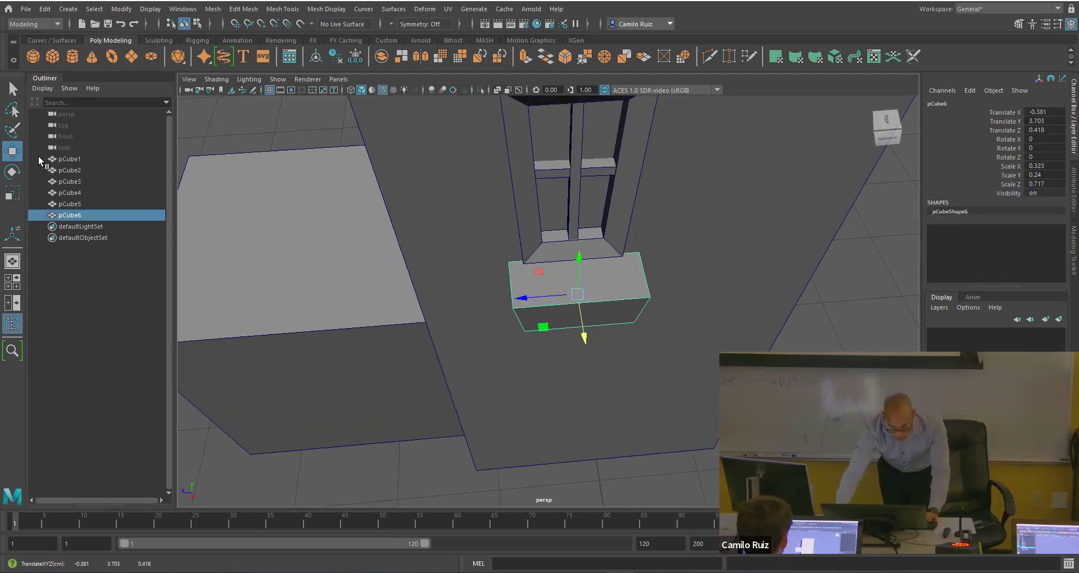
Scale the ledge block down to about 0.284, 0.211, 0.583 and fit it below the frame at about Translate X -0.381, Translate Y 3.72.
{"action": "left_click", "coordinate": [11, 193]}
{"action": "left_click_drag", "start_coordinate": [568, 292], "coordinate": [571, 297]}
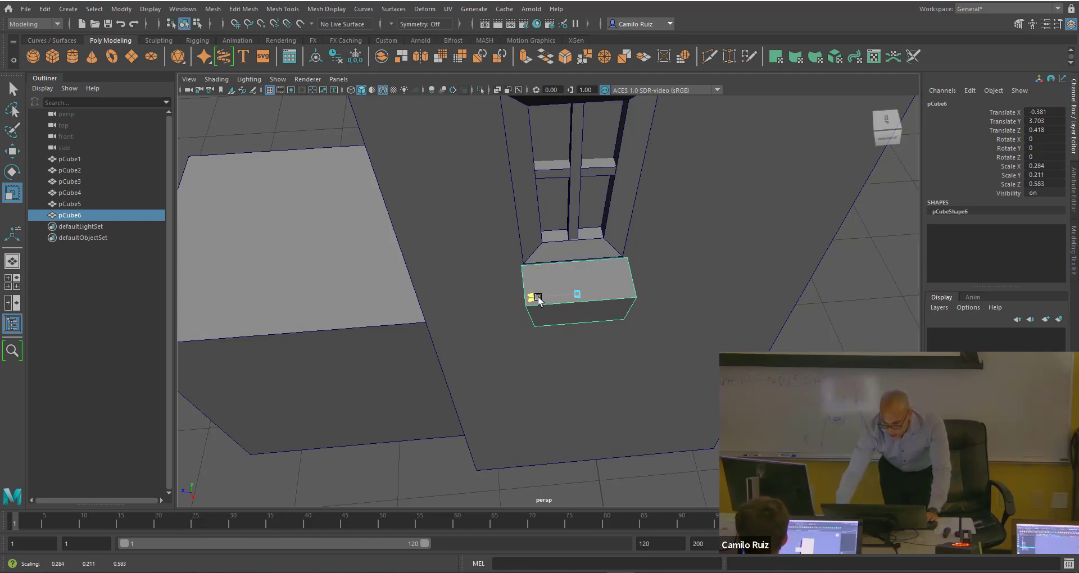
{"action": "left_click_drag", "start_coordinate": [585, 293], "coordinate": [648, 275], "text": "alt"}
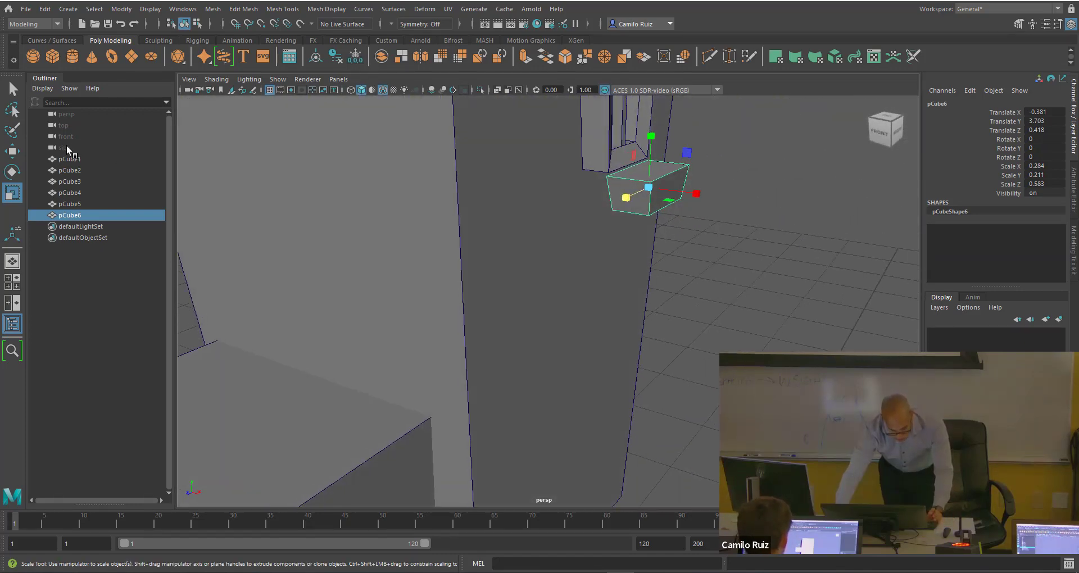
{"action": "left_click", "coordinate": [11, 151]}
{"action": "left_click_drag", "start_coordinate": [696, 193], "coordinate": [675, 188]}
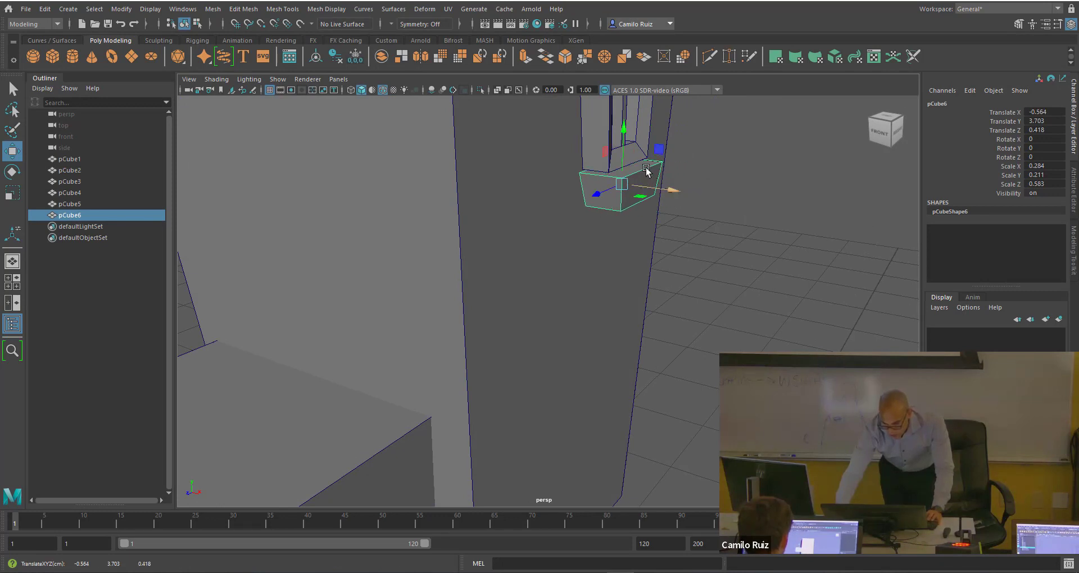
{"action": "left_click_drag", "start_coordinate": [623, 142], "coordinate": [627, 134]}
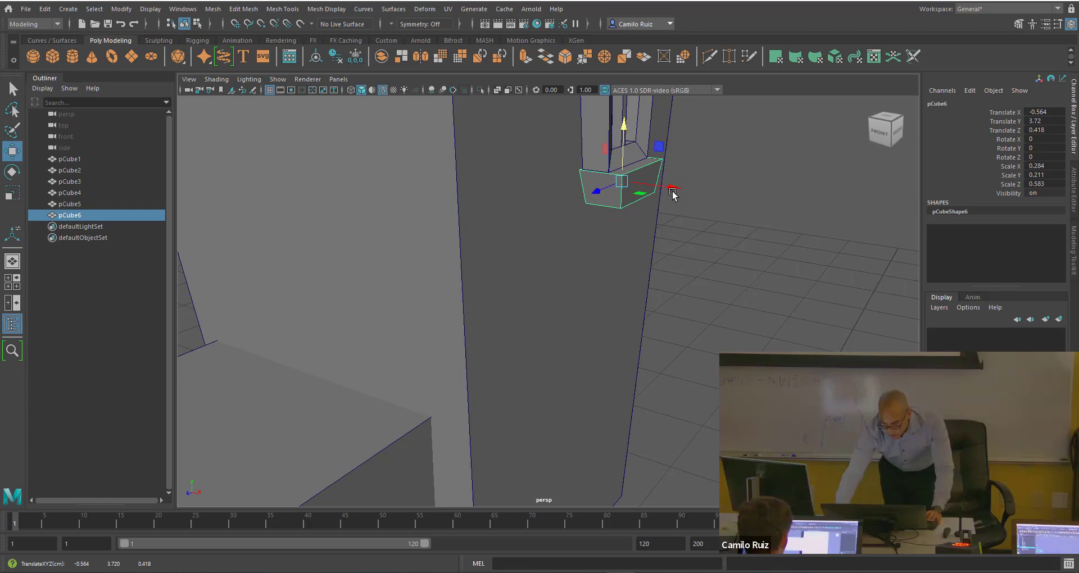
{"action": "left_click_drag", "start_coordinate": [673, 193], "coordinate": [643, 202]}
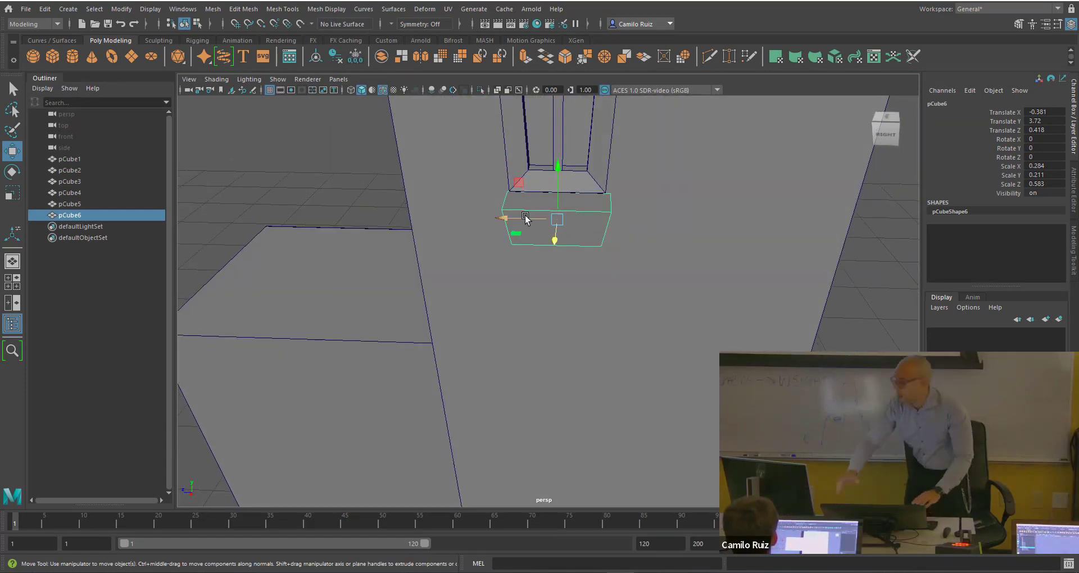
{"action": "left_click_drag", "start_coordinate": [525, 219], "coordinate": [567, 356]}
{"action": "left_click", "coordinate": [452, 306]}
{"action": "left_click_drag", "start_coordinate": [530, 312], "coordinate": [511, 332], "text": "alt"}
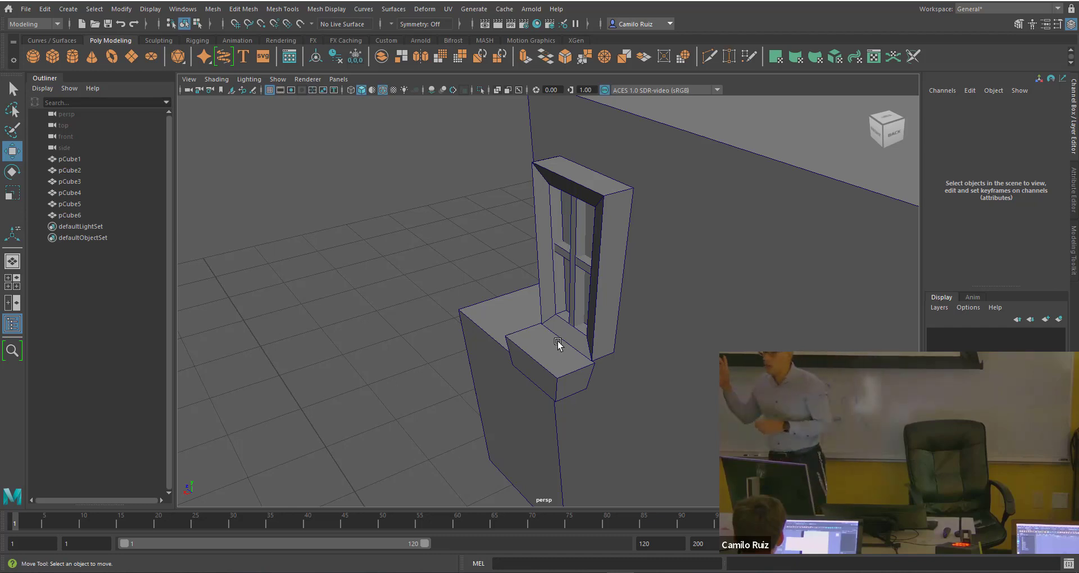
Move the window's horizontal crossbar slightly outward to about Translate X -0.603 and deselect it.
{"action": "left_click", "coordinate": [560, 253]}
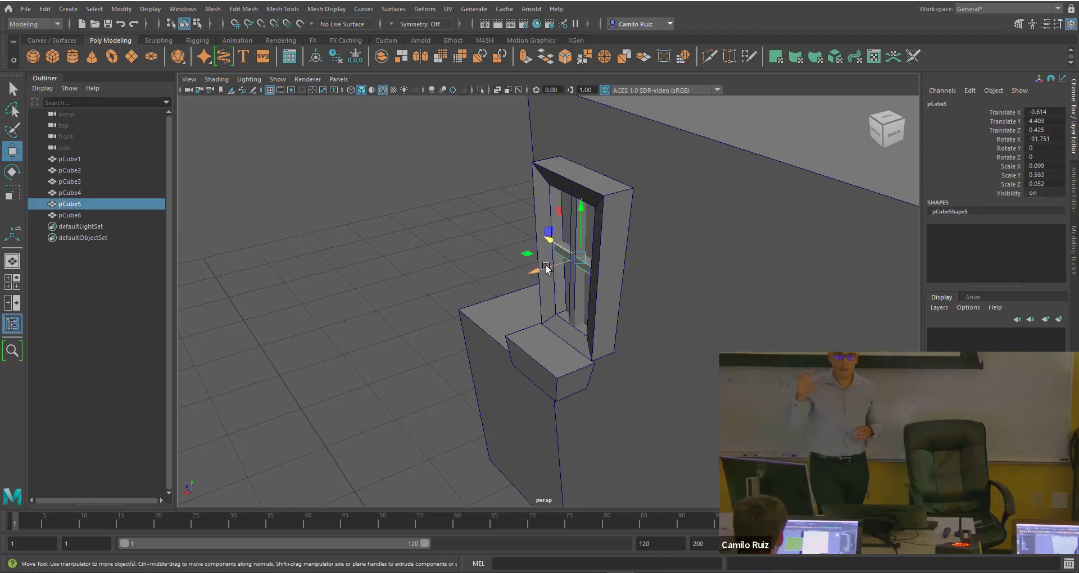
{"action": "left_click_drag", "start_coordinate": [545, 268], "coordinate": [544, 266]}
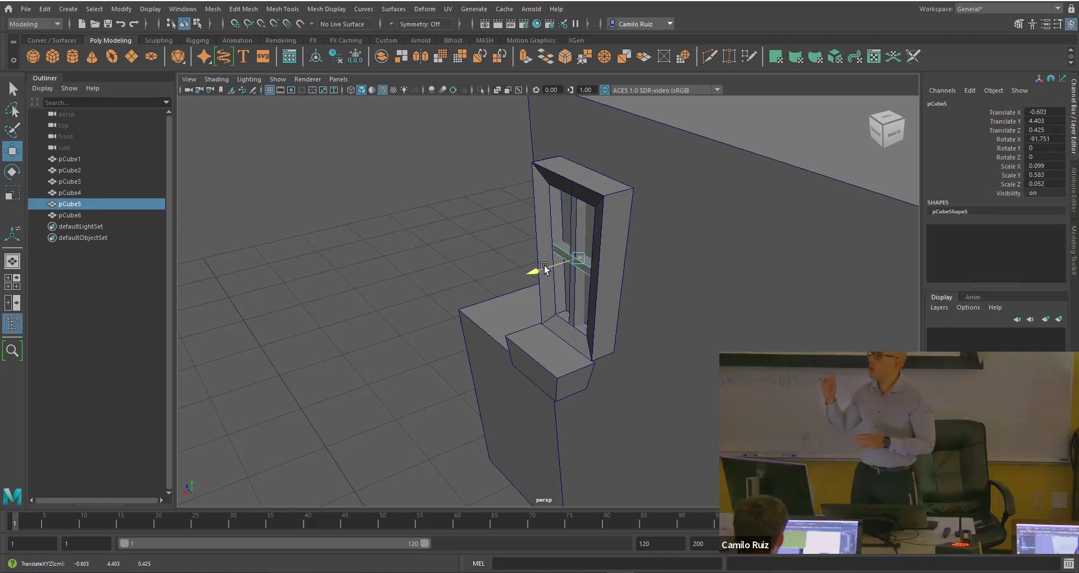
{"action": "left_click", "coordinate": [422, 287]}
{"action": "left_click_drag", "start_coordinate": [460, 303], "coordinate": [446, 287], "text": "alt"}
{"action": "left_click_drag", "start_coordinate": [511, 352], "coordinate": [534, 291], "text": "alt"}
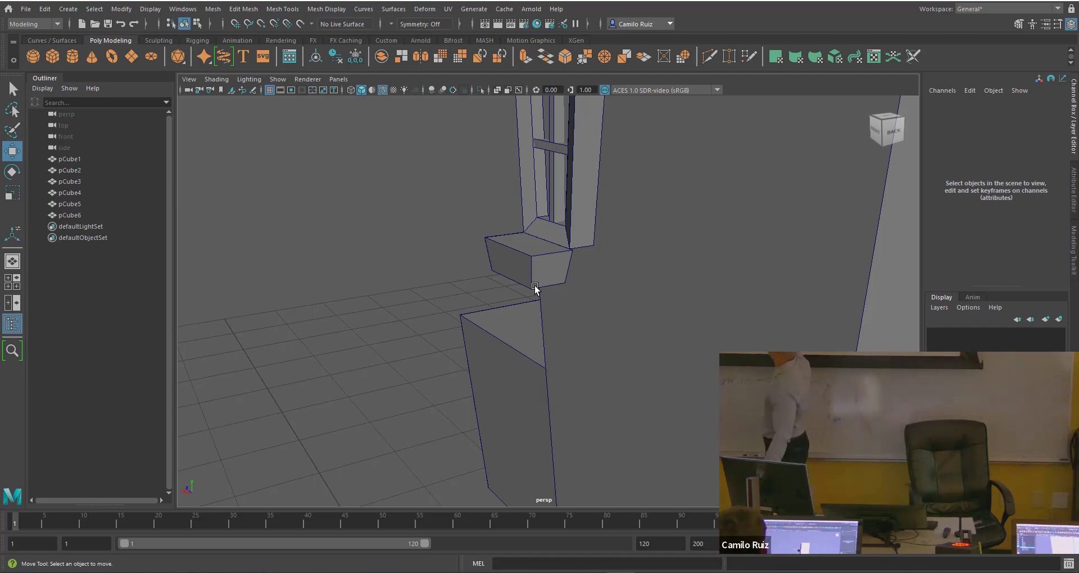
{"action": "mouse_move", "coordinate": [540, 285]}
{"action": "left_mouse_down", "text": "alt"}
{"action": "mouse_move", "coordinate": [489, 272]}
{"action": "mouse_move", "coordinate": [546, 286]}
{"action": "mouse_move", "coordinate": [525, 274]}
{"action": "mouse_move", "coordinate": [568, 281]}
{"action": "mouse_move", "coordinate": [621, 262]}
{"action": "mouse_move", "coordinate": [545, 291]}
{"action": "left_mouse_up", "text": "alt"}
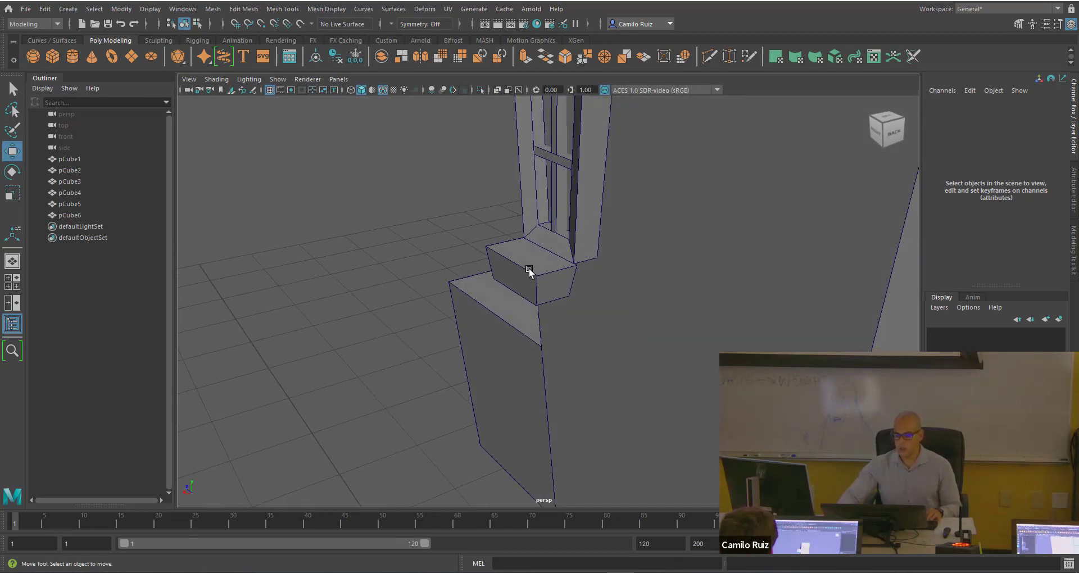
Edit the ledge block by its edges and move its upper wall-side edge toward the wall to about -0.553 along X.
{"action": "scroll", "coordinate": [530, 272], "scroll_direction": "up", "scroll_amount": 3}
{"action": "right_click", "coordinate": [532, 237]}
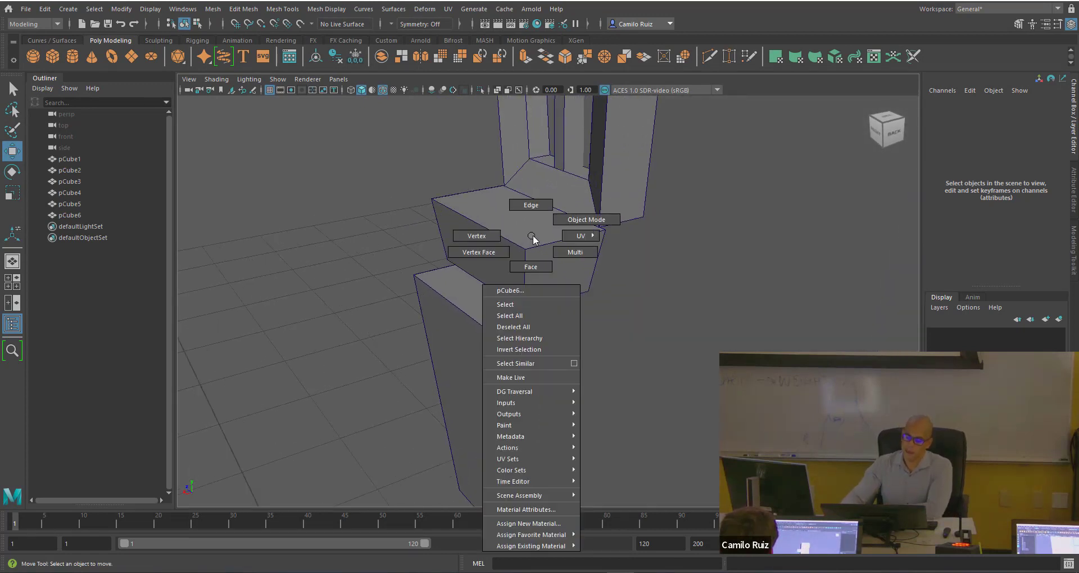
{"action": "left_click", "coordinate": [531, 206]}
{"action": "left_click_drag", "start_coordinate": [561, 235], "coordinate": [506, 198], "text": "alt"}
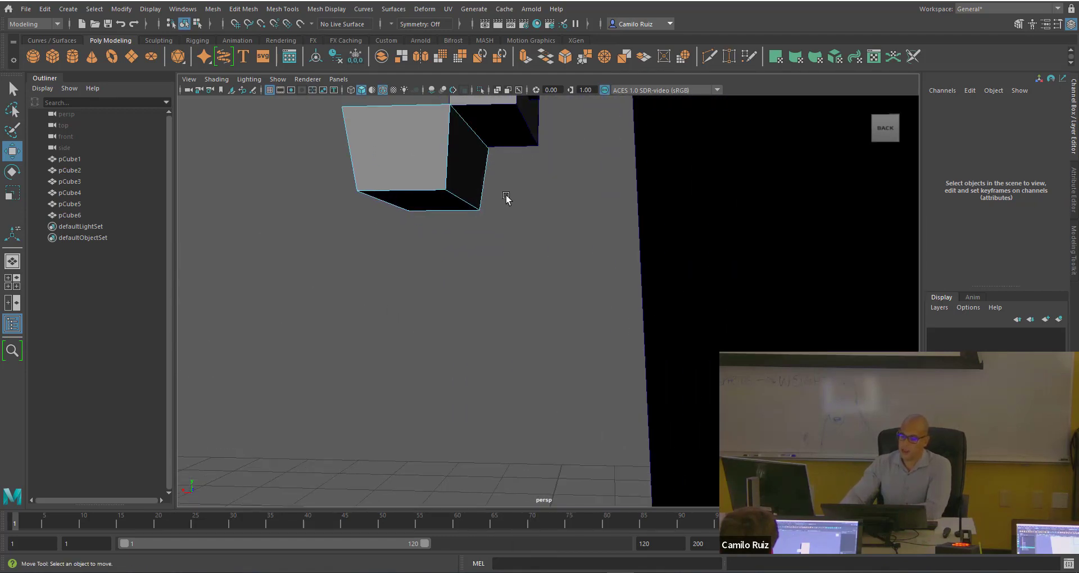
{"action": "left_click", "coordinate": [478, 139]}
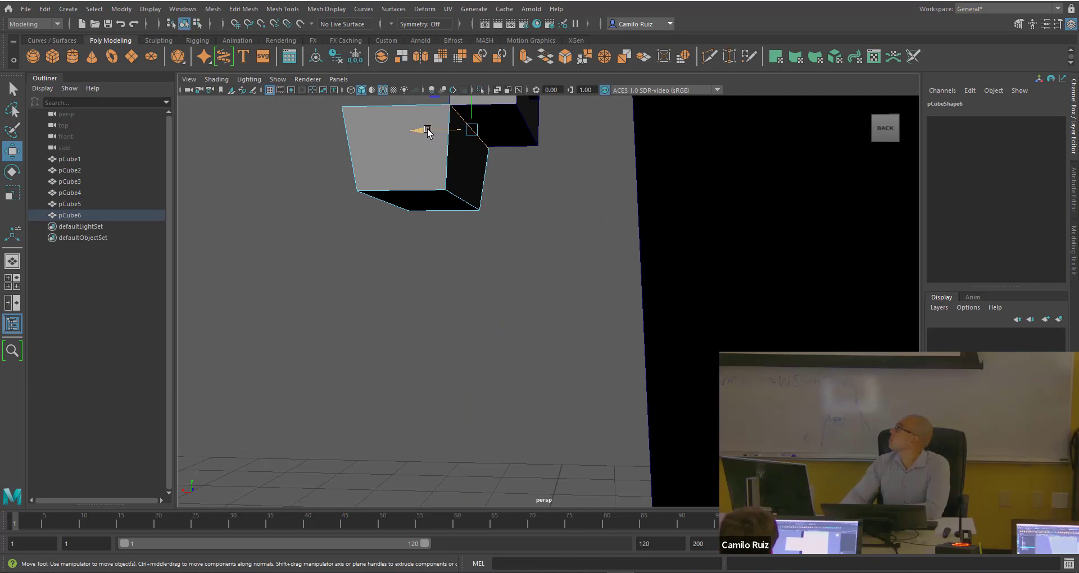
{"action": "left_click_drag", "start_coordinate": [421, 131], "coordinate": [476, 161]}
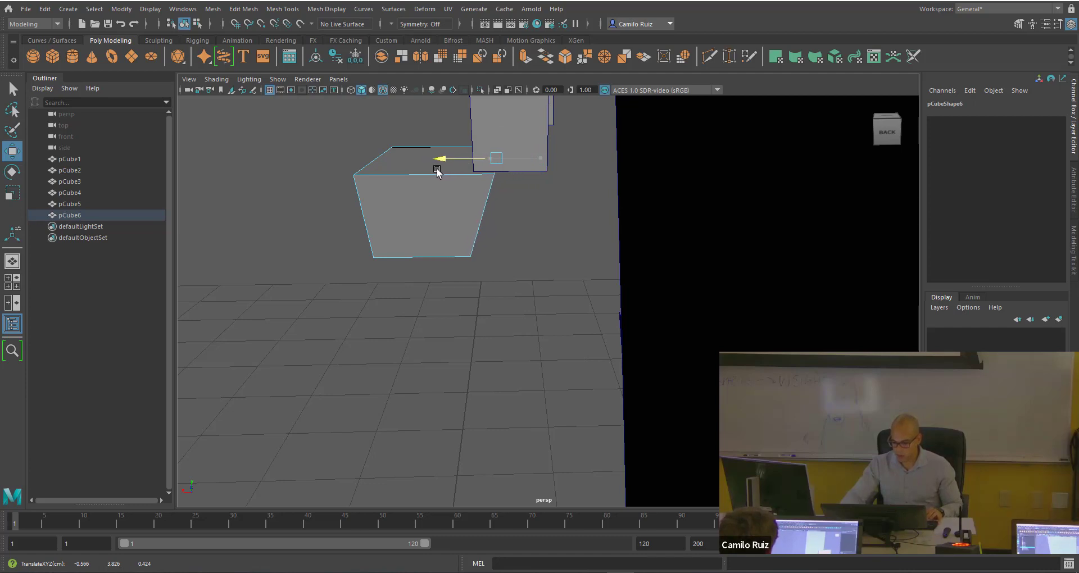
Move the ledge block's lower wall-side edge along X toward the wall to line it up with the upper one.
{"action": "right_click", "coordinate": [447, 193]}
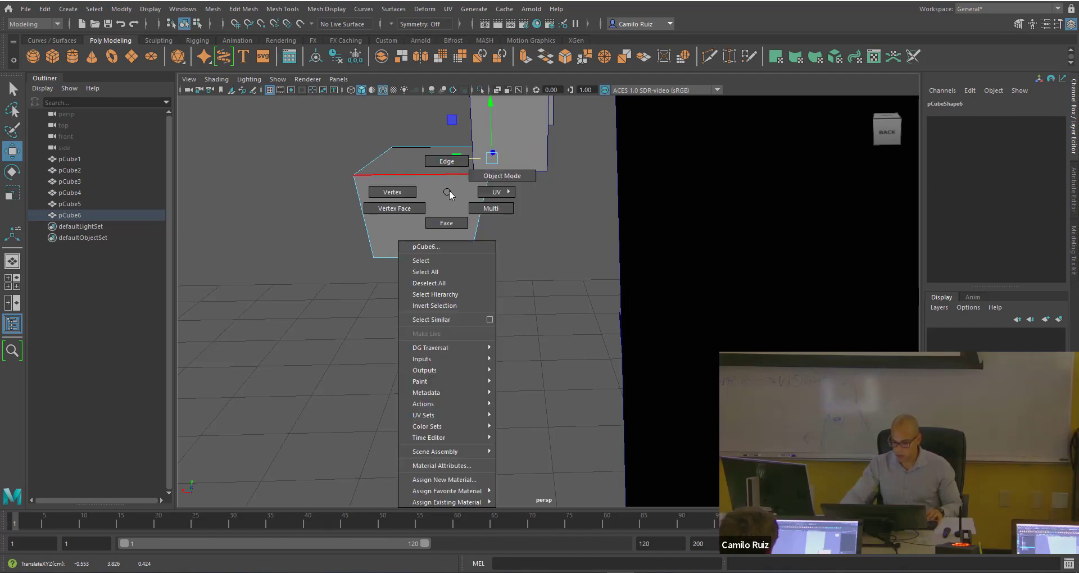
{"action": "left_click", "coordinate": [448, 161]}
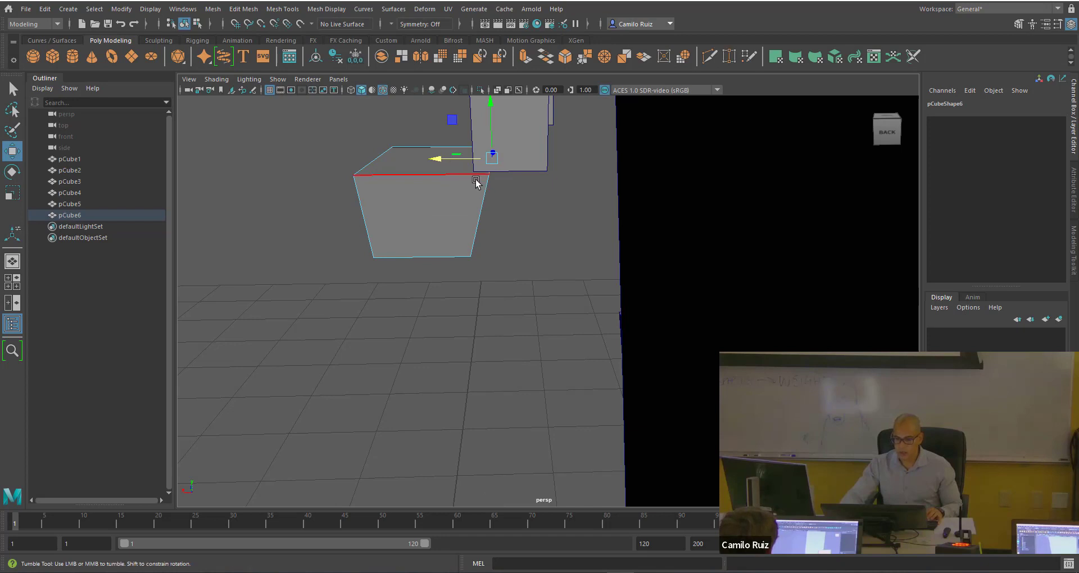
{"action": "mouse_move", "coordinate": [475, 178]}
{"action": "left_mouse_down", "text": "alt"}
{"action": "mouse_move", "coordinate": [458, 164]}
{"action": "mouse_move", "coordinate": [481, 174]}
{"action": "mouse_move", "coordinate": [452, 198]}
{"action": "mouse_move", "coordinate": [470, 197]}
{"action": "left_mouse_up", "text": "alt"}
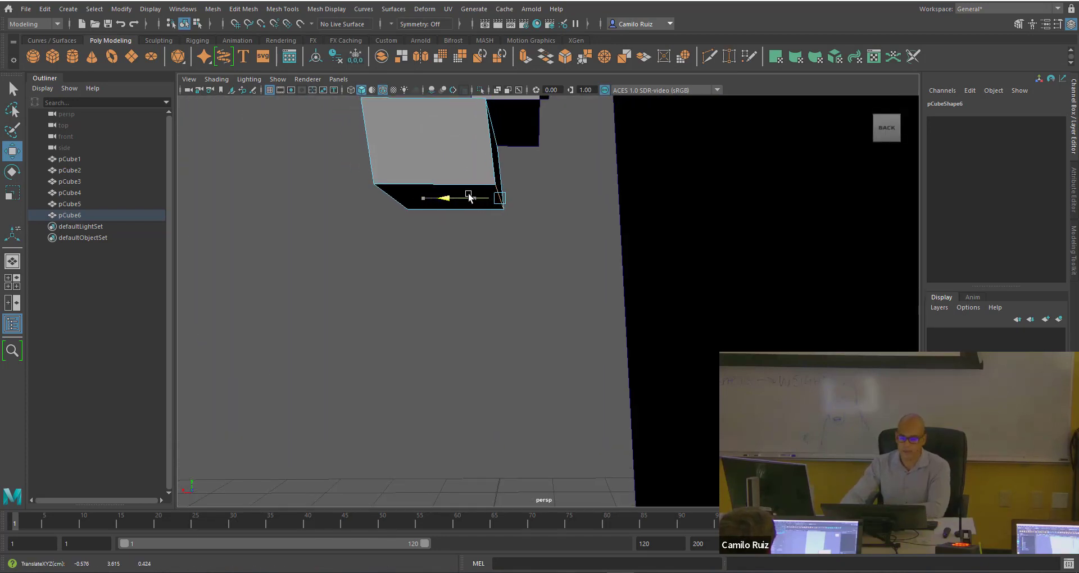
{"action": "left_click_drag", "start_coordinate": [491, 140], "coordinate": [482, 181], "text": "alt"}
{"action": "scroll", "coordinate": [493, 178], "scroll_direction": "up", "scroll_amount": 1}
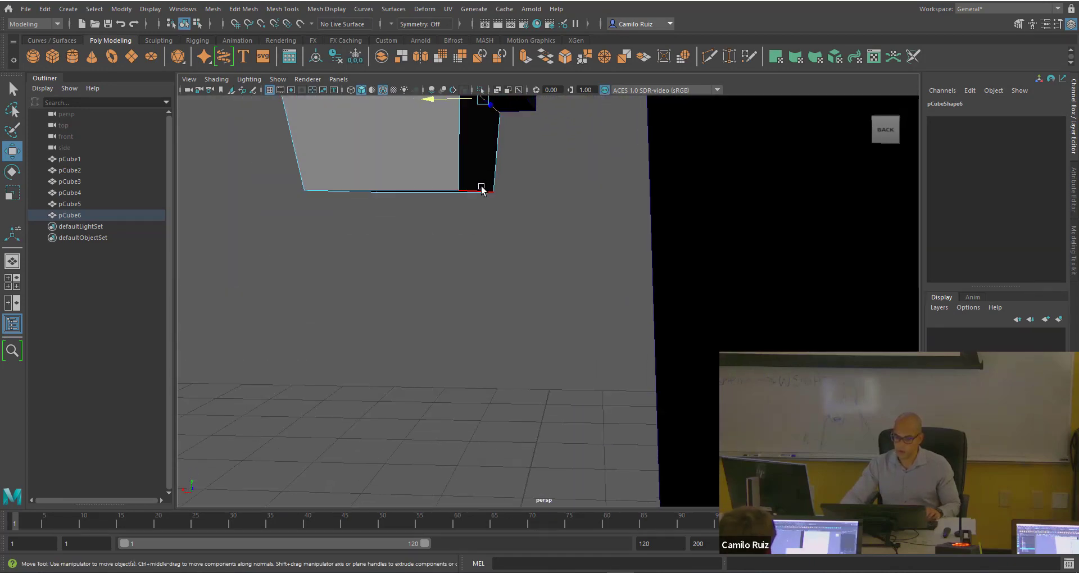
{"action": "scroll", "coordinate": [483, 172], "scroll_direction": "up", "scroll_amount": 2}
{"action": "middle_click_drag", "start_coordinate": [484, 173], "coordinate": [502, 259], "text": "alt"}
{"action": "left_click_drag", "start_coordinate": [442, 218], "coordinate": [464, 221]}
{"action": "left_click", "coordinate": [334, 161]}
{"action": "left_click_drag", "start_coordinate": [335, 216], "coordinate": [392, 246], "text": "alt"}
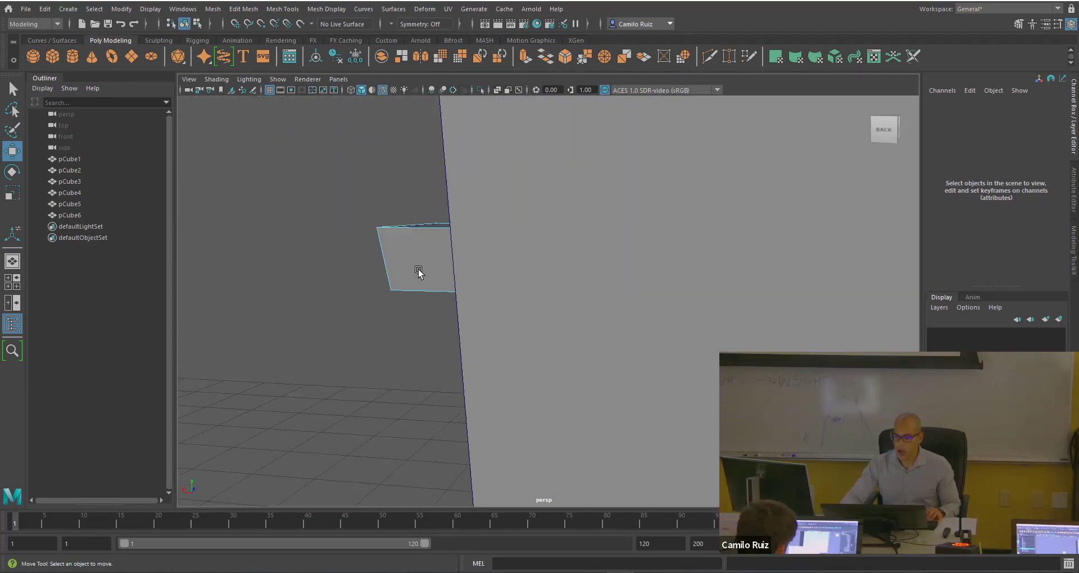
Select the ledge block's upper and lower wall-side edges together and extend them along X to the tower wall.
{"action": "scroll", "coordinate": [420, 271], "scroll_direction": "up", "scroll_amount": 5}
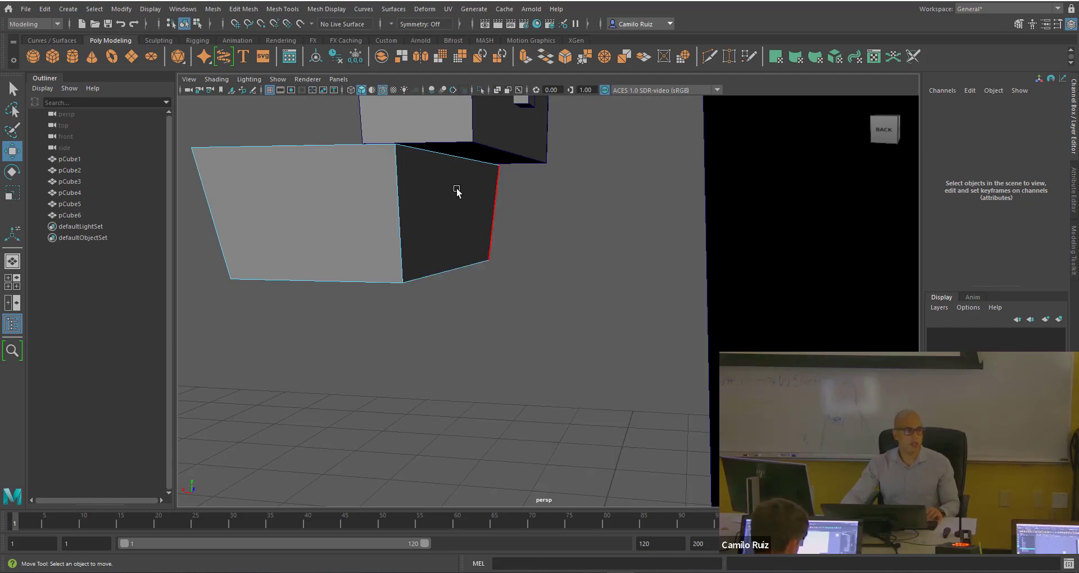
{"action": "left_click", "coordinate": [456, 191]}
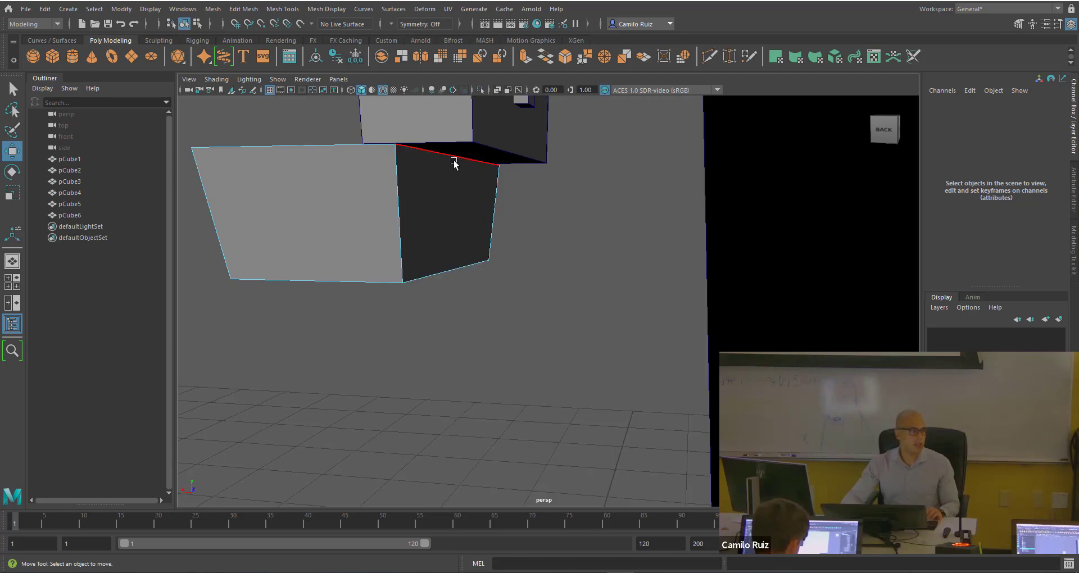
{"action": "left_click", "coordinate": [447, 273], "text": "shift"}
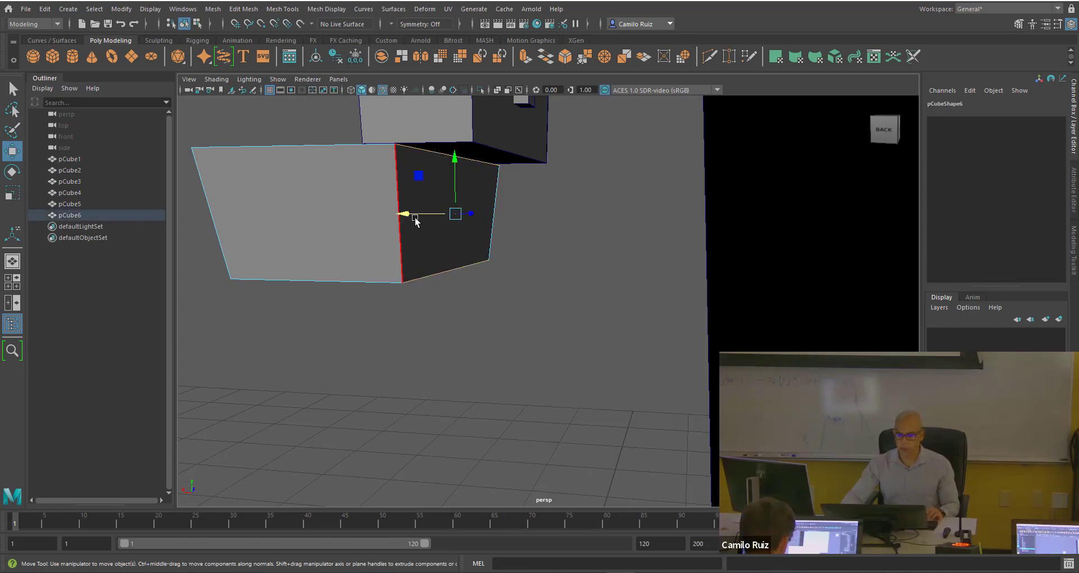
{"action": "left_click_drag", "start_coordinate": [411, 225], "coordinate": [512, 249]}
{"action": "left_click", "coordinate": [330, 144]}
Inspect the ledge block and window from several angles, checking how they meet the tower wall.
{"action": "left_click_drag", "start_coordinate": [341, 160], "coordinate": [365, 262], "text": "alt"}
{"action": "scroll", "coordinate": [415, 253], "scroll_direction": "down", "scroll_amount": 6}
{"action": "scroll", "coordinate": [364, 265], "scroll_direction": "up", "scroll_amount": 4}
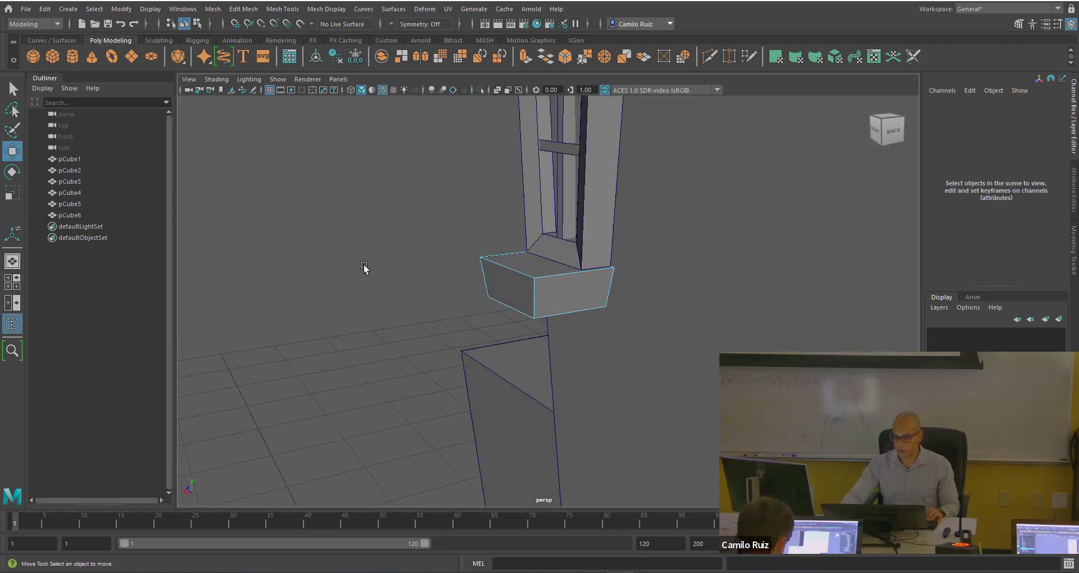
{"action": "scroll", "coordinate": [363, 276], "scroll_direction": "up", "scroll_amount": 2}
{"action": "scroll", "coordinate": [364, 276], "scroll_direction": "down", "scroll_amount": 4}
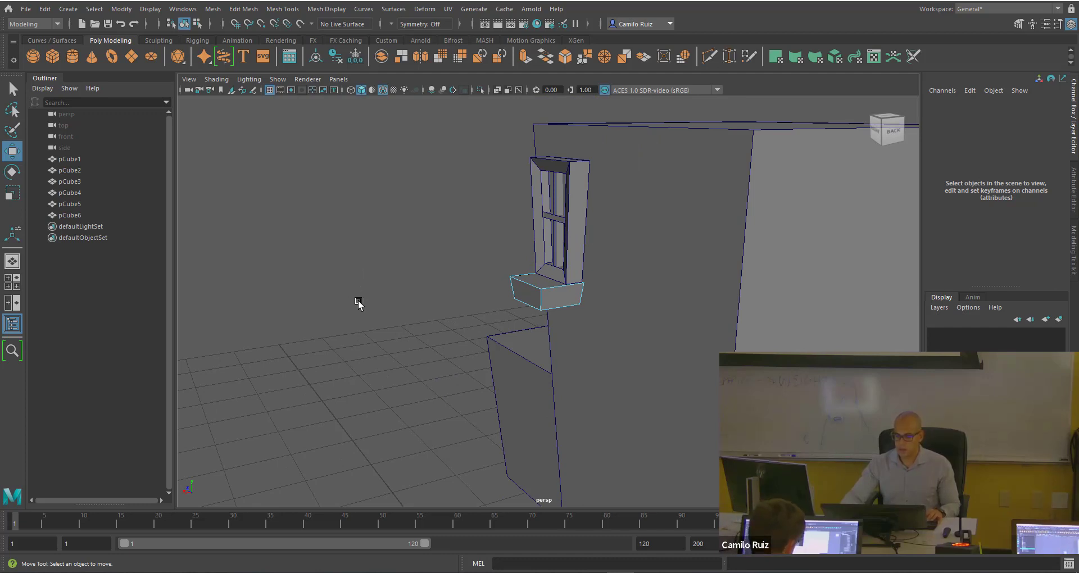
{"action": "scroll", "coordinate": [357, 304], "scroll_direction": "up", "scroll_amount": 2}
{"action": "left_click_drag", "start_coordinate": [501, 291], "coordinate": [453, 427], "text": "alt"}
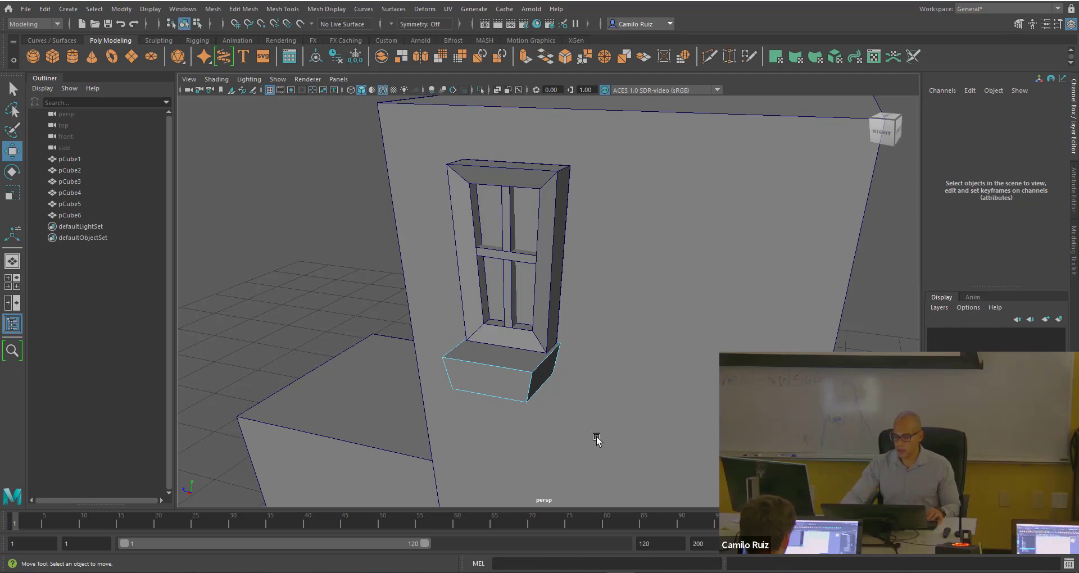
{"action": "left_click_drag", "start_coordinate": [551, 400], "coordinate": [478, 317], "text": "alt"}
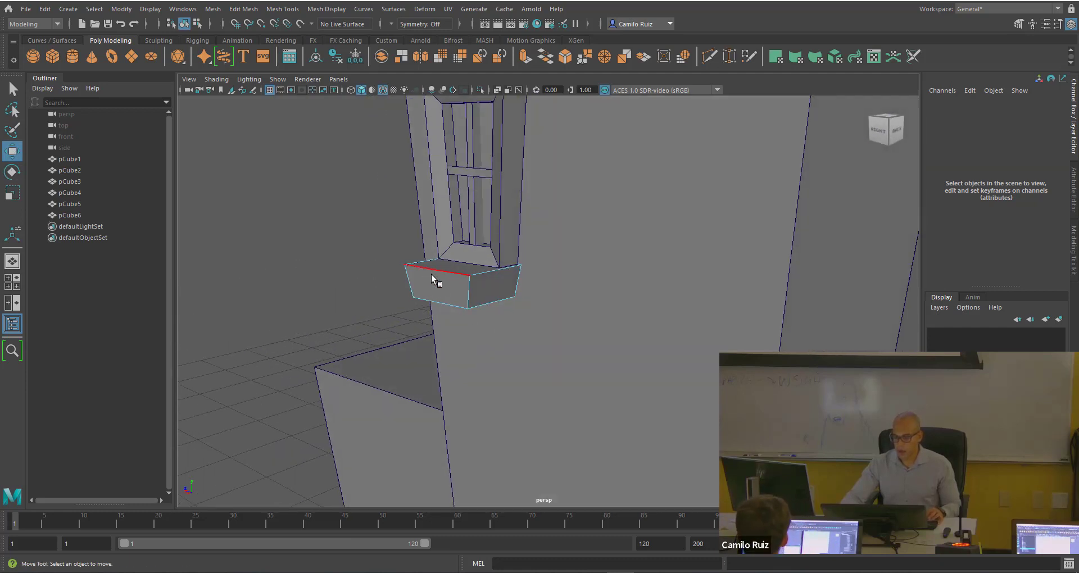
Move the whole ledge block out from the tower wall along X to about -0.118.
{"action": "right_click_drag", "start_coordinate": [454, 284], "coordinate": [456, 304]}
{"action": "left_click", "coordinate": [457, 267]}
{"action": "mouse_move", "coordinate": [464, 310]}
{"action": "left_mouse_down", "text": "alt"}
{"action": "mouse_move", "coordinate": [471, 356]}
{"action": "mouse_move", "coordinate": [493, 356]}
{"action": "mouse_move", "coordinate": [489, 309]}
{"action": "mouse_move", "coordinate": [453, 303]}
{"action": "left_mouse_up", "text": "alt"}
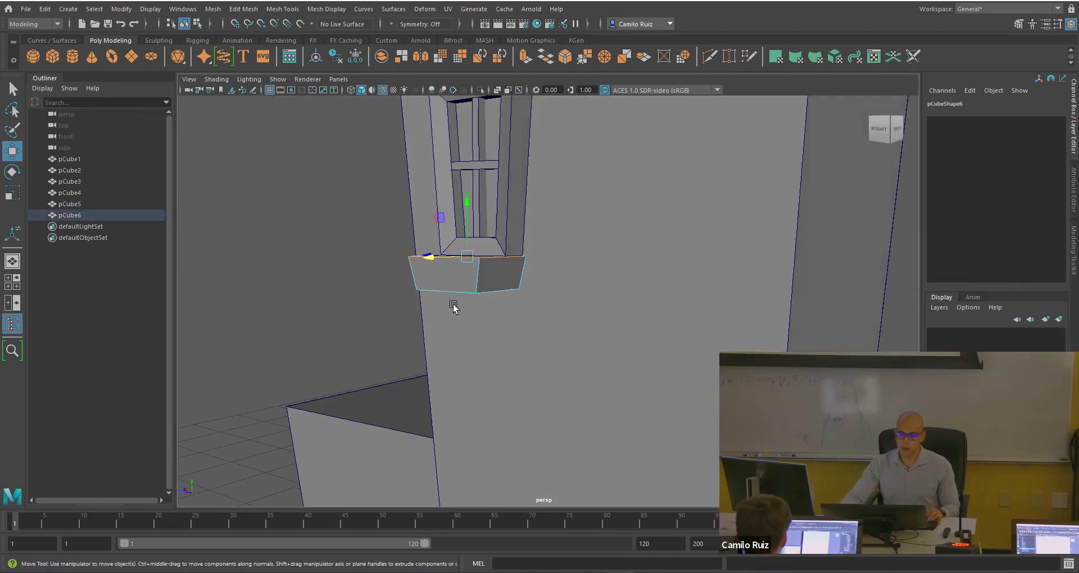
{"action": "right_click_drag", "start_coordinate": [471, 283], "coordinate": [502, 270]}
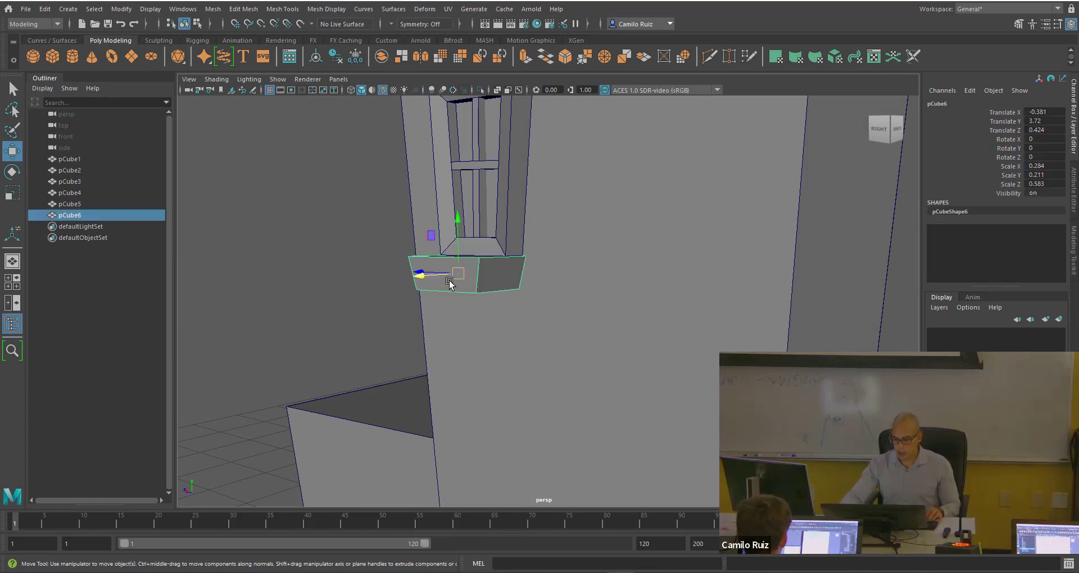
{"action": "left_click_drag", "start_coordinate": [430, 277], "coordinate": [471, 366]}
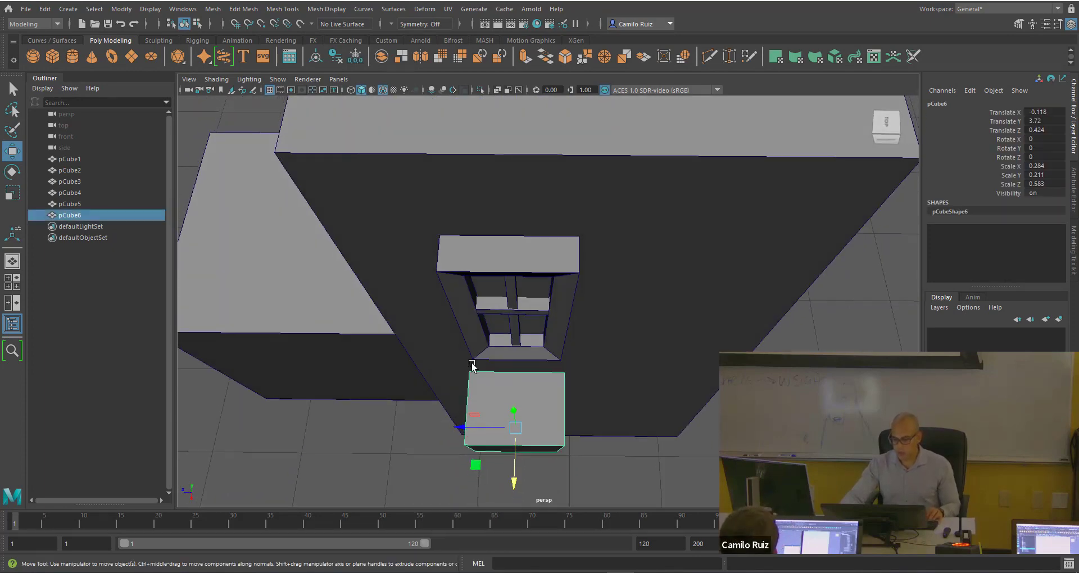
Try scaling the ledge block's top face narrower along X.
{"action": "right_click", "coordinate": [514, 392]}
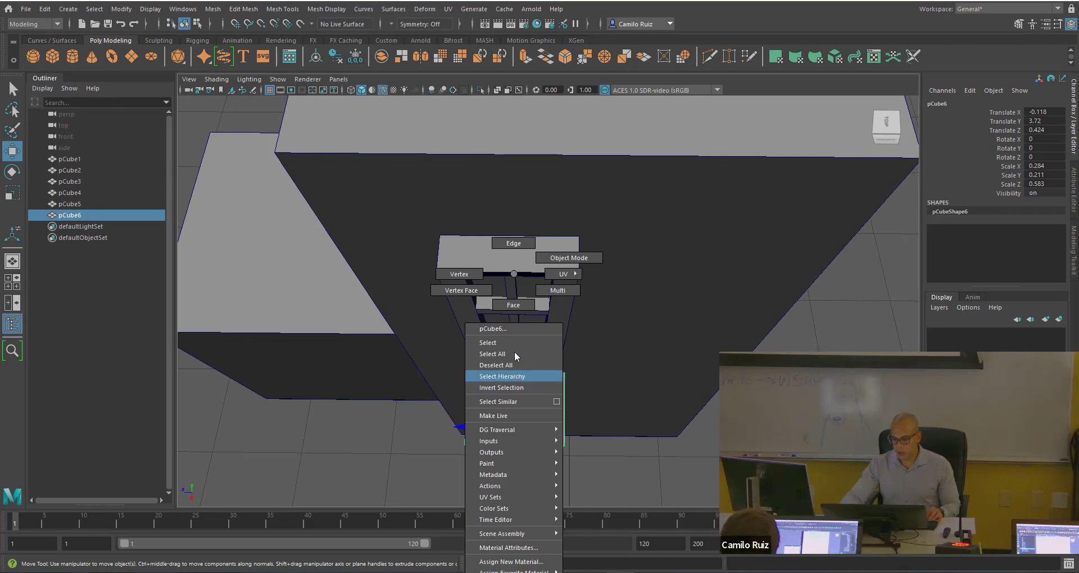
{"action": "left_click", "coordinate": [518, 306]}
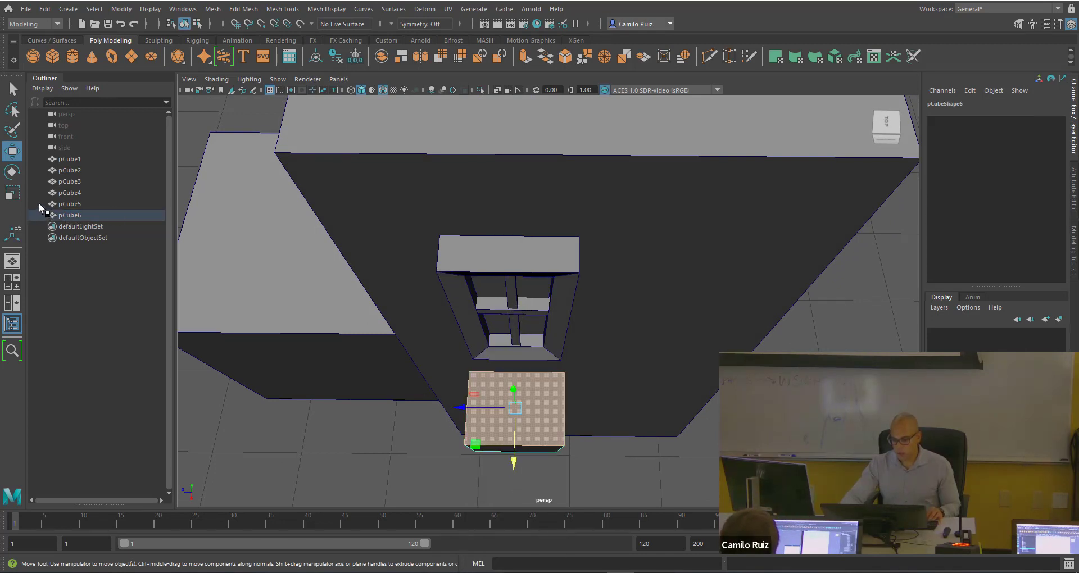
{"action": "left_click", "coordinate": [12, 193]}
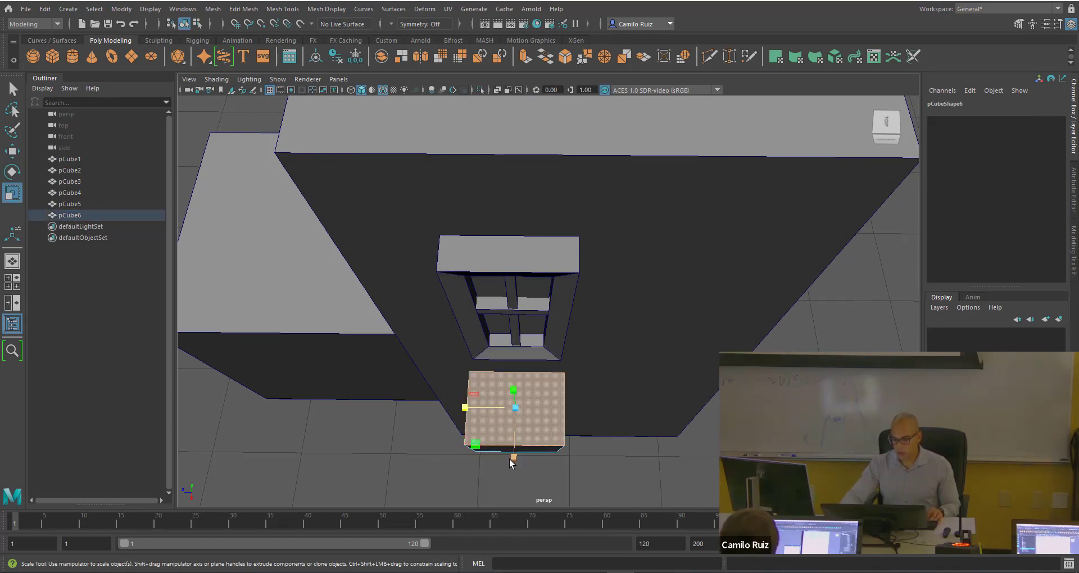
{"action": "left_click_drag", "start_coordinate": [513, 458], "coordinate": [519, 447]}
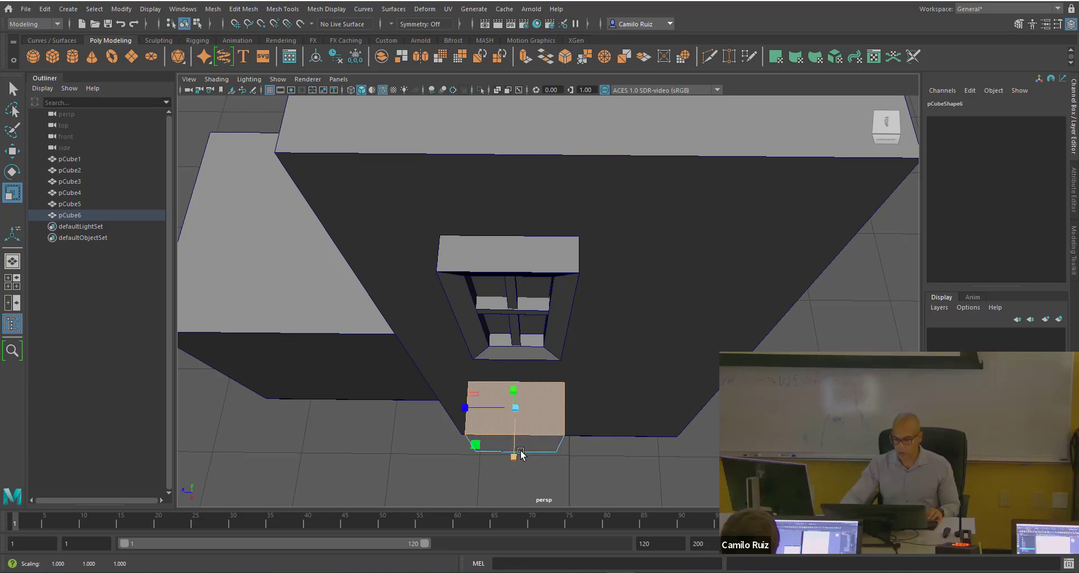
{"action": "mouse_move", "coordinate": [534, 274]}
{"action": "right_mouse_down"}
{"action": "mouse_move", "coordinate": [538, 402]}
{"action": "mouse_move", "coordinate": [584, 290]}
{"action": "mouse_move", "coordinate": [534, 258]}
{"action": "right_mouse_up"}
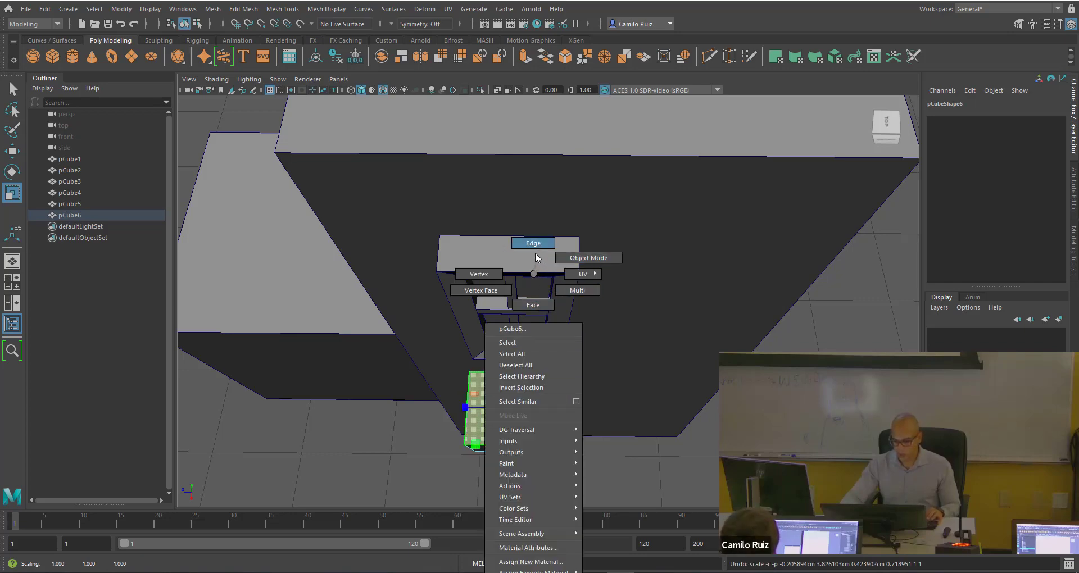
{"action": "right_click_drag", "start_coordinate": [528, 304], "coordinate": [528, 308]}
{"action": "left_click_drag", "start_coordinate": [520, 398], "coordinate": [584, 369], "text": "alt"}
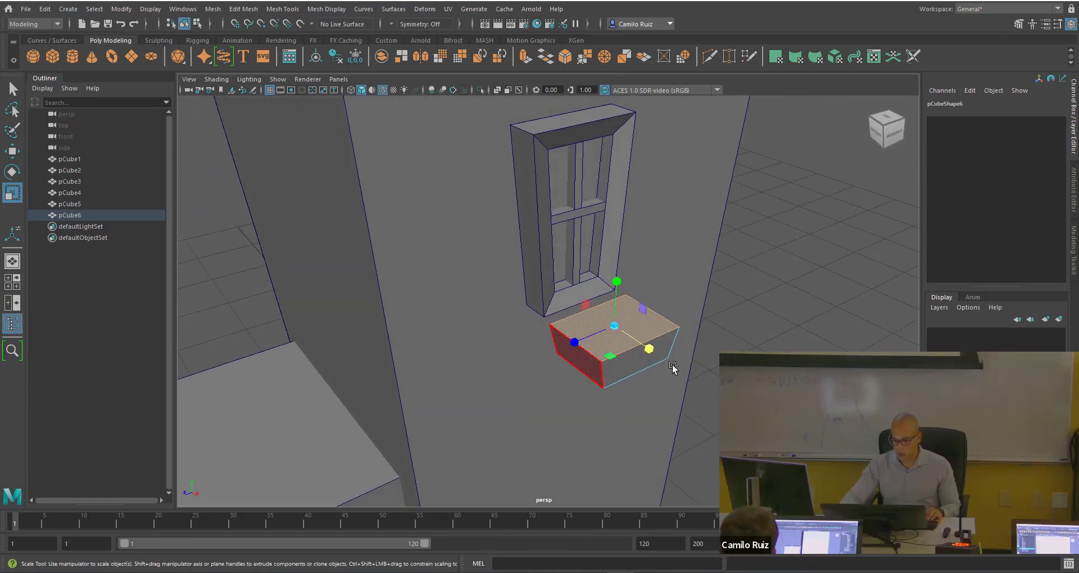
Scale the whole ledge block down along X to about 0.211.
{"action": "left_click", "coordinate": [670, 364]}
{"action": "right_click_drag", "start_coordinate": [608, 290], "coordinate": [646, 258]}
{"action": "left_click_drag", "start_coordinate": [657, 372], "coordinate": [644, 370]}
Extrude the ledge block's top face and scale it inward to form a rim.
{"action": "right_click_drag", "start_coordinate": [609, 298], "coordinate": [609, 308]}
{"action": "left_click", "coordinate": [616, 325]}
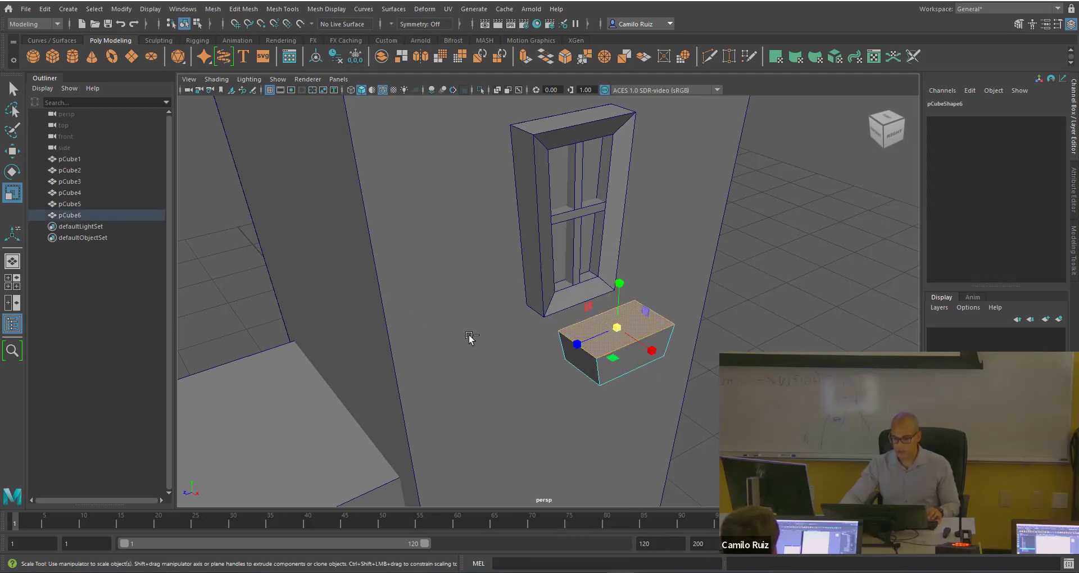
{"action": "key", "text": "ctrl+e"}
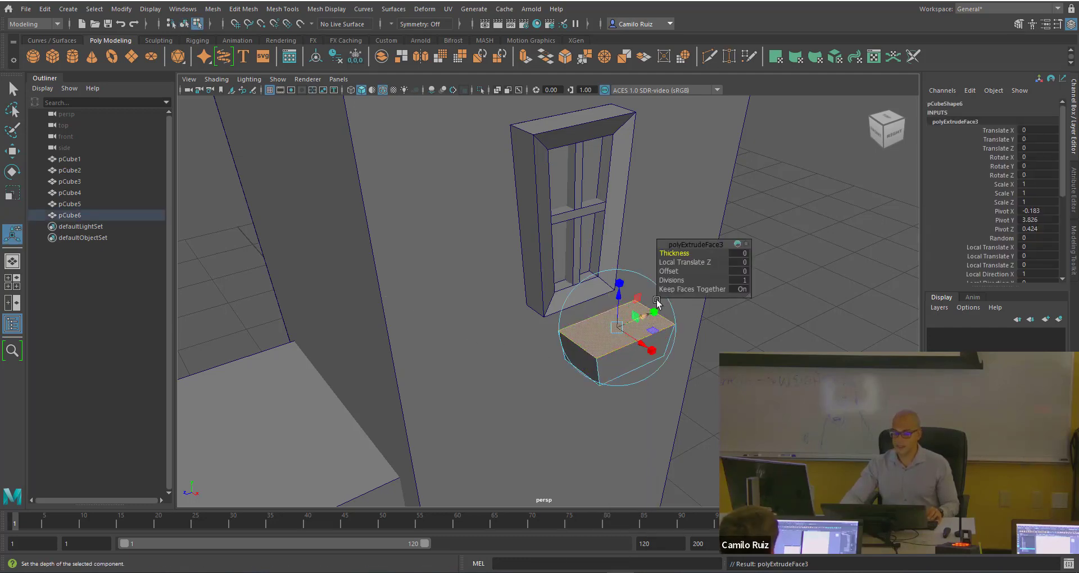
{"action": "key", "text": "r"}
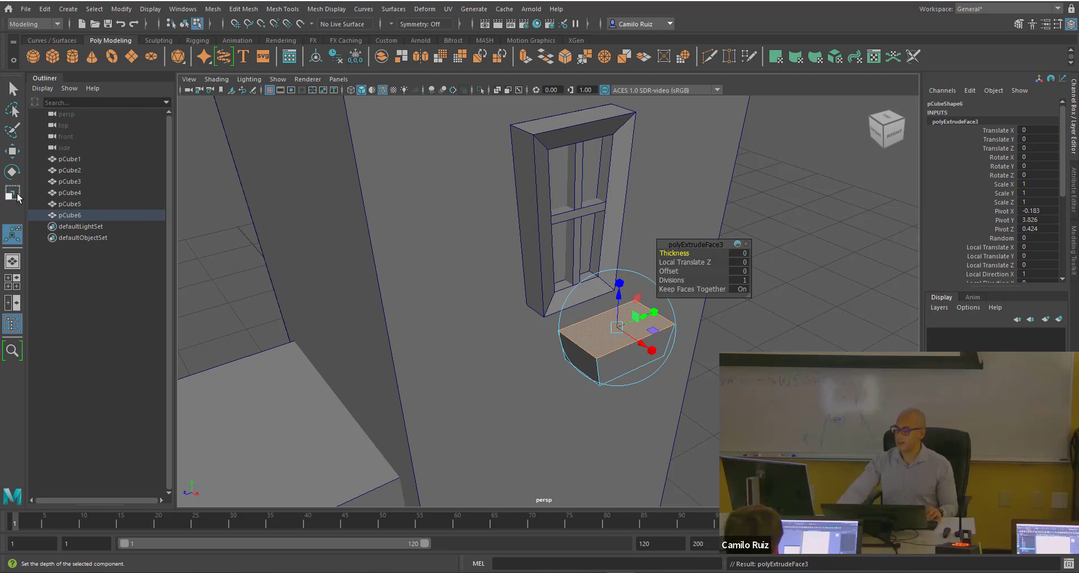
{"action": "left_click_drag", "start_coordinate": [574, 353], "coordinate": [597, 340]}
Extrude the inset top face down into the block to hollow it into a planter box, and return to object mode.
{"action": "key", "text": "ctrl+e"}
{"action": "left_click", "coordinate": [650, 266]}
{"action": "right_click_drag", "start_coordinate": [601, 274], "coordinate": [600, 330]}
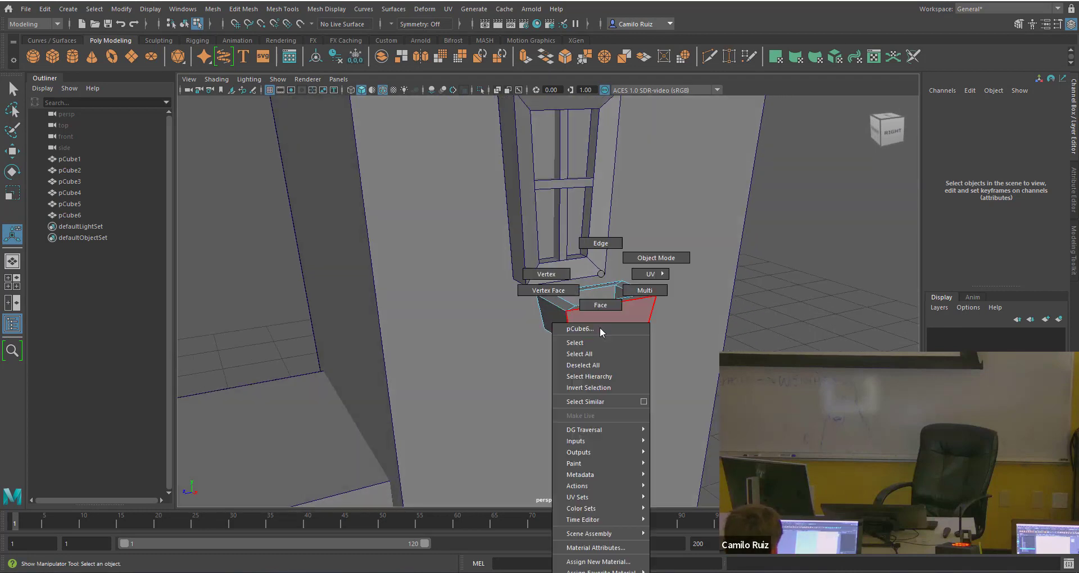
{"action": "right_click_drag", "start_coordinate": [634, 268], "coordinate": [639, 264]}
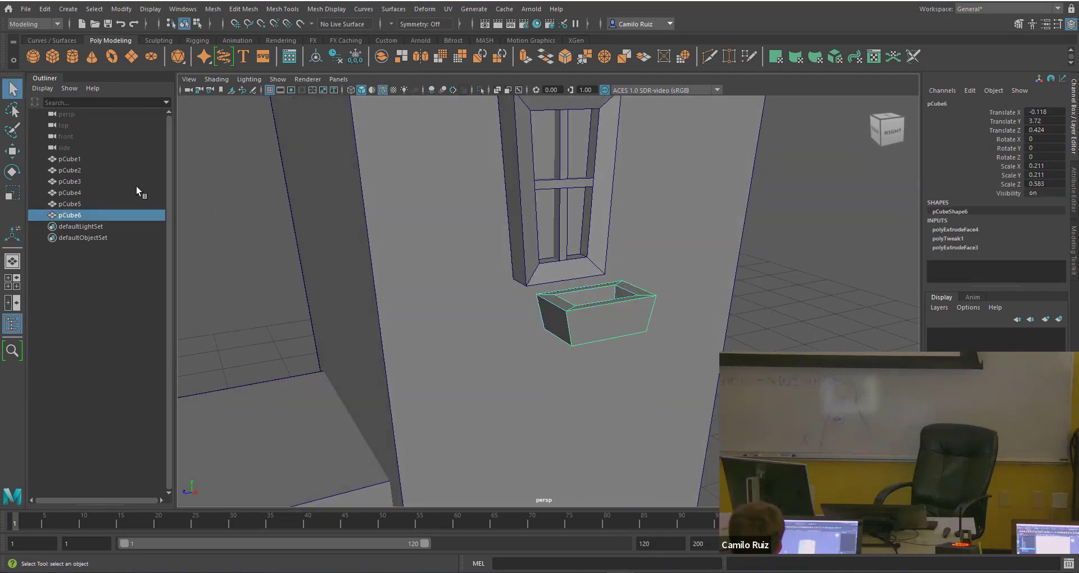
Move the planter box back toward the wall to about -0.303 in X and lower it to about 3.706 in Y.
{"action": "left_click", "coordinate": [14, 192]}
{"action": "left_click", "coordinate": [13, 151]}
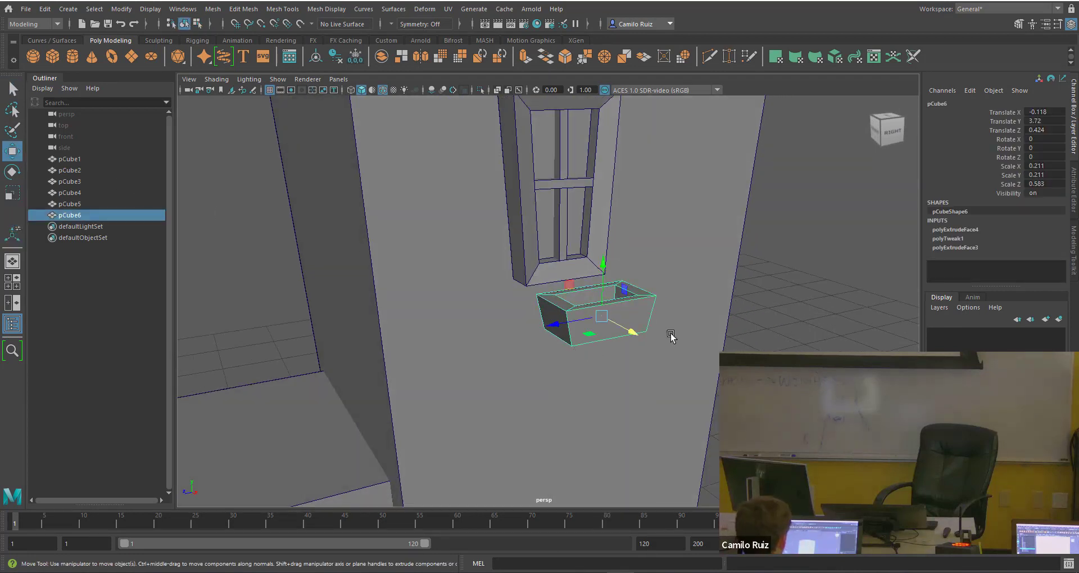
{"action": "left_click_drag", "start_coordinate": [631, 333], "coordinate": [678, 341]}
{"action": "left_click_drag", "start_coordinate": [645, 296], "coordinate": [645, 289]}
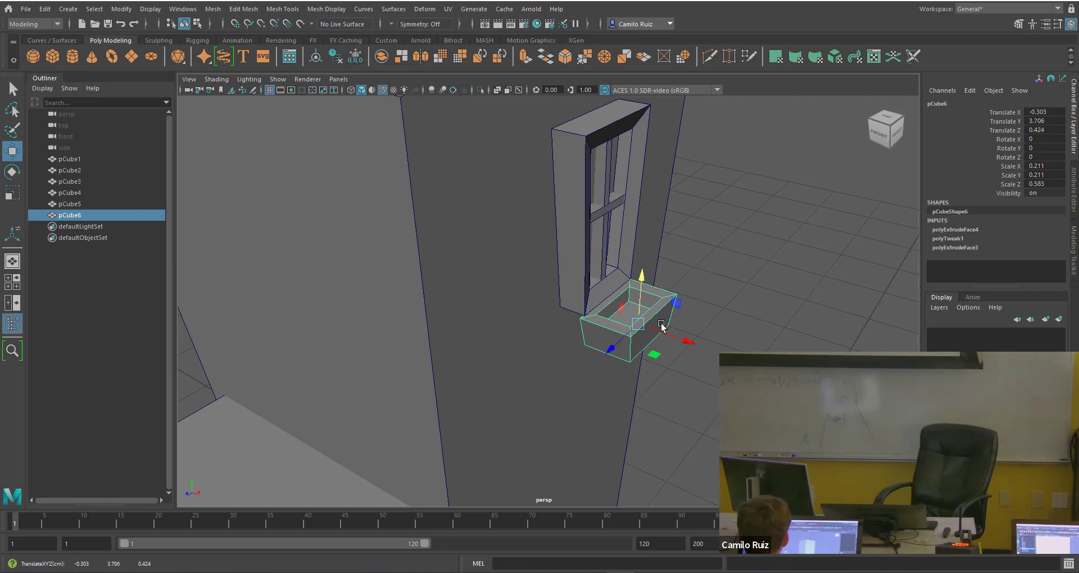
Fine-tune the planter box beneath the window frame to about -0.311 in X and 3.71 in Y, checking it from several sides.
{"action": "left_click_drag", "start_coordinate": [663, 327], "coordinate": [644, 289], "text": "alt"}
{"action": "left_click_drag", "start_coordinate": [673, 344], "coordinate": [567, 345]}
{"action": "left_click_drag", "start_coordinate": [568, 345], "coordinate": [497, 331], "text": "alt"}
{"action": "left_click_drag", "start_coordinate": [478, 249], "coordinate": [553, 258]}
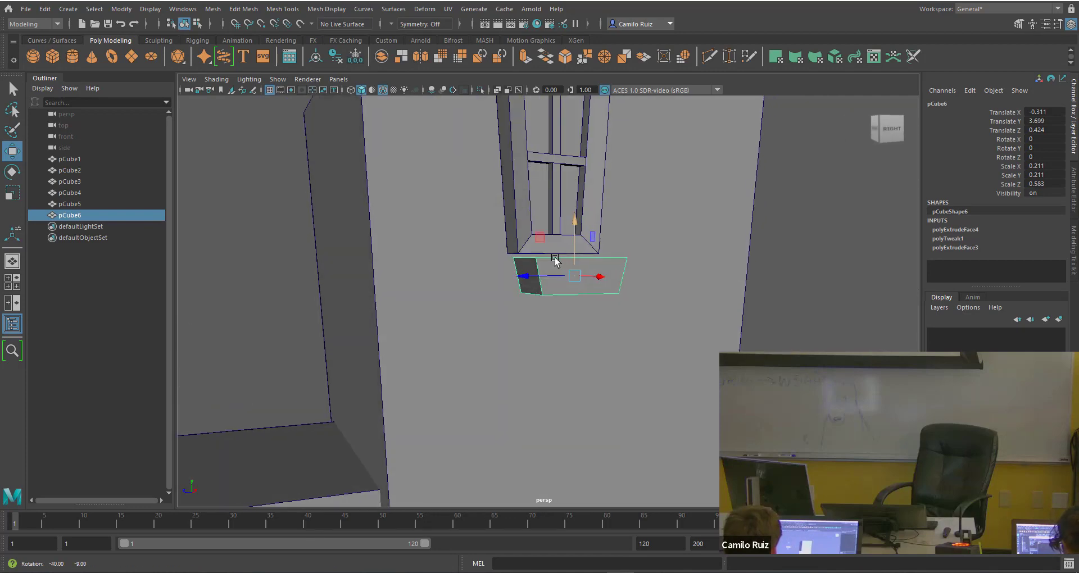
{"action": "right_click_drag", "start_coordinate": [554, 259], "coordinate": [570, 309], "text": "alt"}
{"action": "mouse_move", "coordinate": [570, 309]}
{"action": "left_mouse_down", "text": "alt"}
{"action": "mouse_move", "coordinate": [561, 292]}
{"action": "mouse_move", "coordinate": [561, 301]}
{"action": "left_mouse_up", "text": "alt"}
{"action": "left_click_drag", "start_coordinate": [558, 349], "coordinate": [718, 368], "text": "alt"}
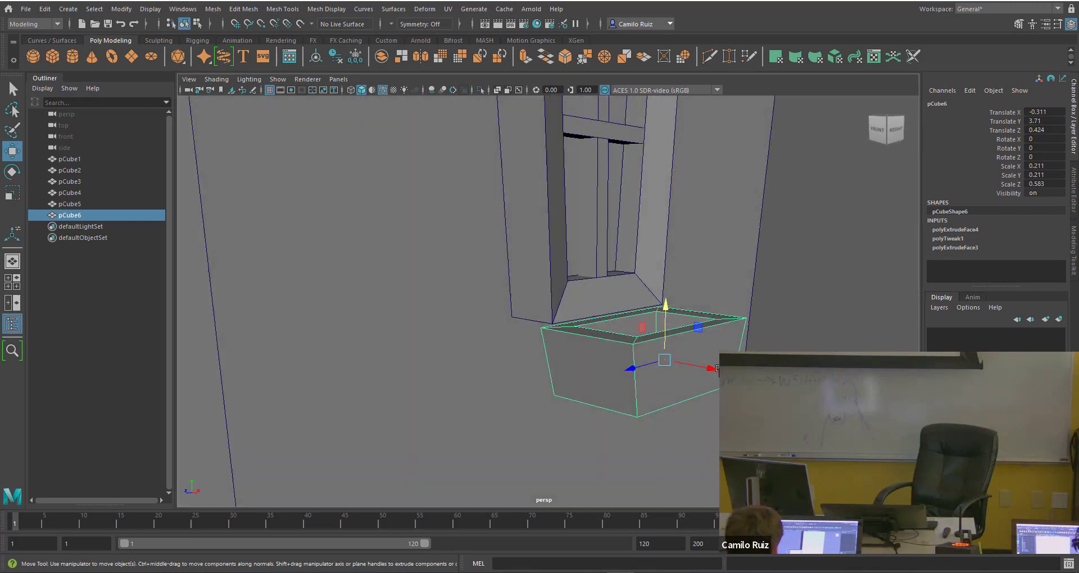
{"action": "left_click", "coordinate": [798, 382]}
{"action": "left_click_drag", "start_coordinate": [797, 382], "coordinate": [844, 337], "text": "alt"}
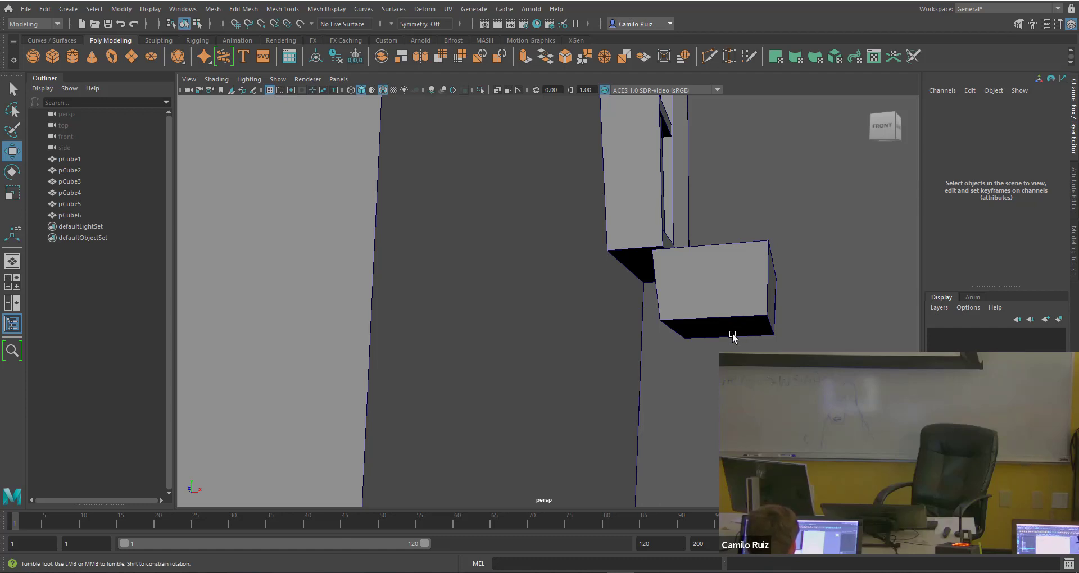
{"action": "left_click_drag", "start_coordinate": [735, 335], "coordinate": [501, 352], "text": "alt"}
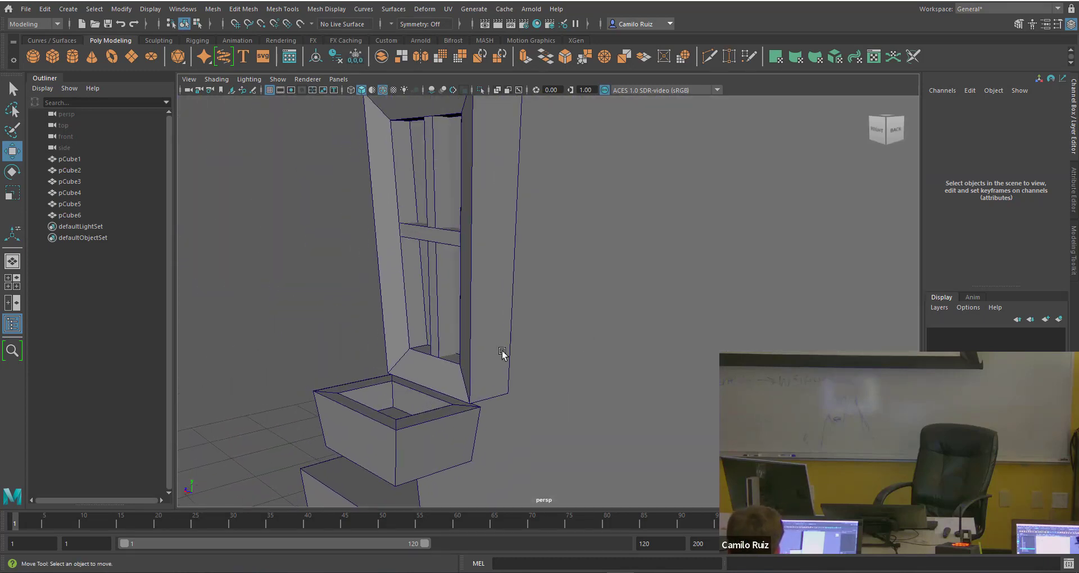
Reduce the planter box's height by scaling the whole object along Y to about 0.151.
{"action": "right_click_drag", "start_coordinate": [412, 415], "coordinate": [414, 304]}
{"action": "left_click", "coordinate": [421, 381]}
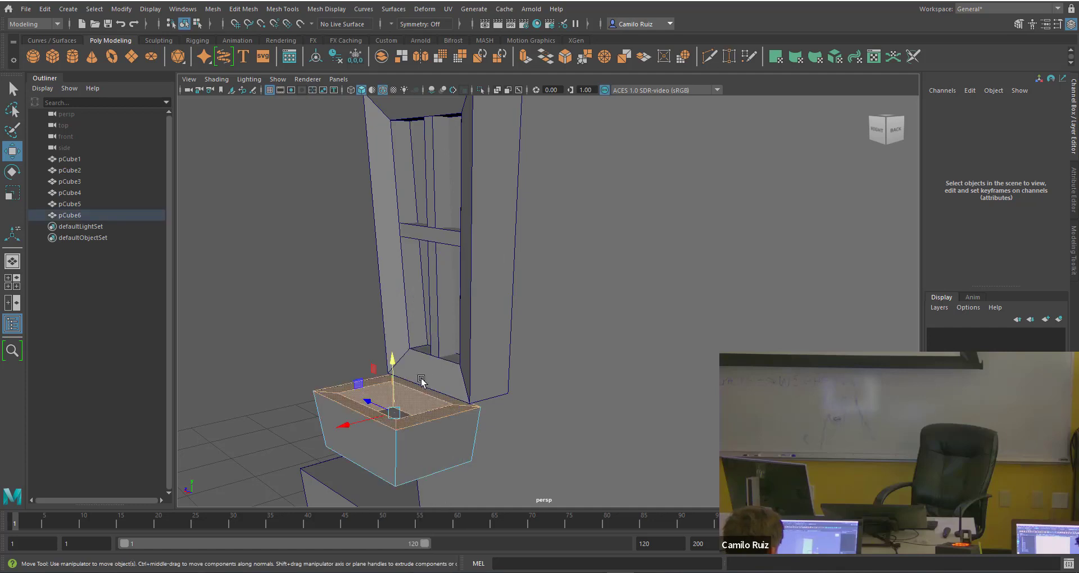
{"action": "right_click_drag", "start_coordinate": [416, 397], "coordinate": [470, 257]}
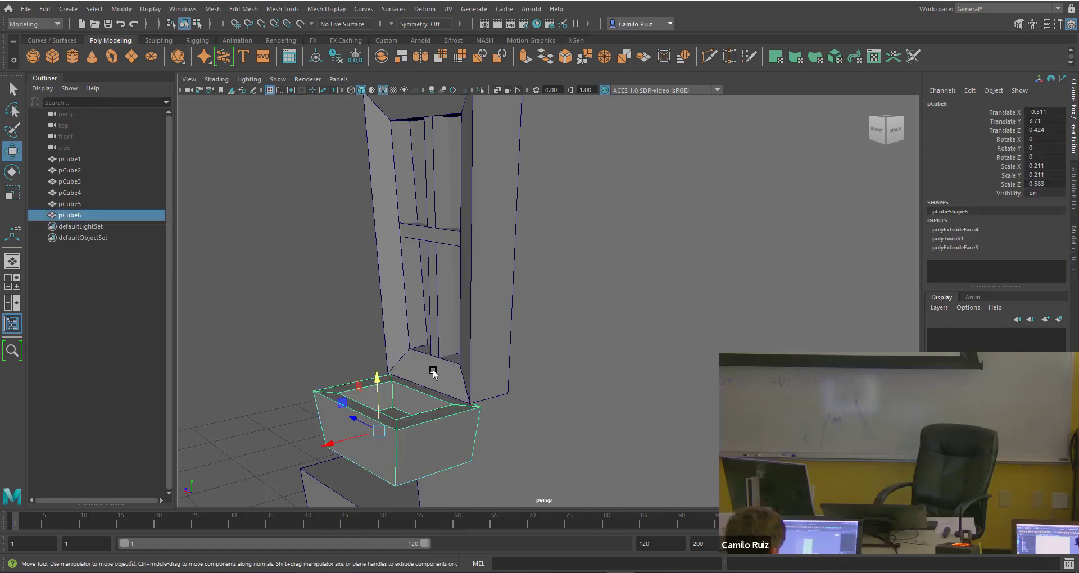
{"action": "left_click", "coordinate": [12, 193]}
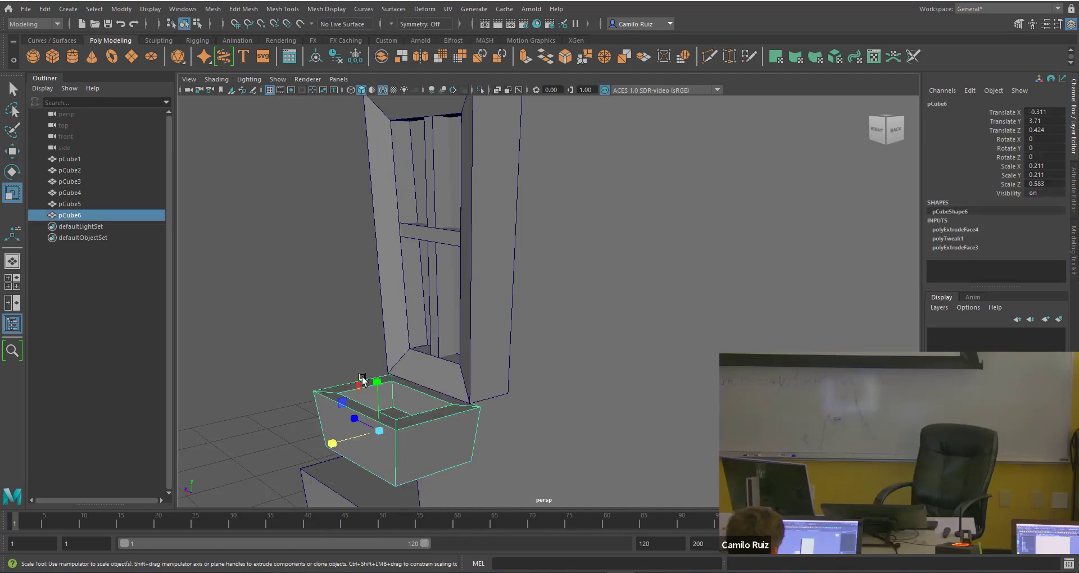
{"action": "mouse_move", "coordinate": [378, 379]}
{"action": "left_mouse_down"}
{"action": "mouse_move", "coordinate": [379, 401]}
{"action": "mouse_move", "coordinate": [377, 382]}
{"action": "left_mouse_up"}
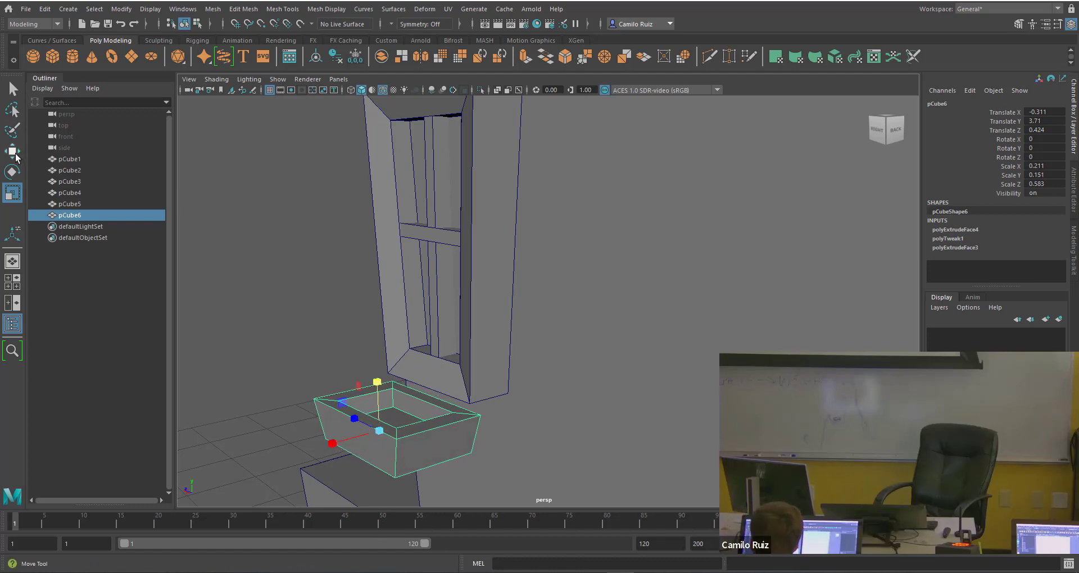
Move the planter box along X toward the tower wall to about -0.441.
{"action": "left_click", "coordinate": [22, 150]}
{"action": "mouse_move", "coordinate": [343, 444]}
{"action": "left_mouse_down"}
{"action": "mouse_move", "coordinate": [371, 436]}
{"action": "mouse_move", "coordinate": [359, 439]}
{"action": "left_mouse_up"}
{"action": "left_click_drag", "start_coordinate": [361, 438], "coordinate": [543, 411], "text": "alt"}
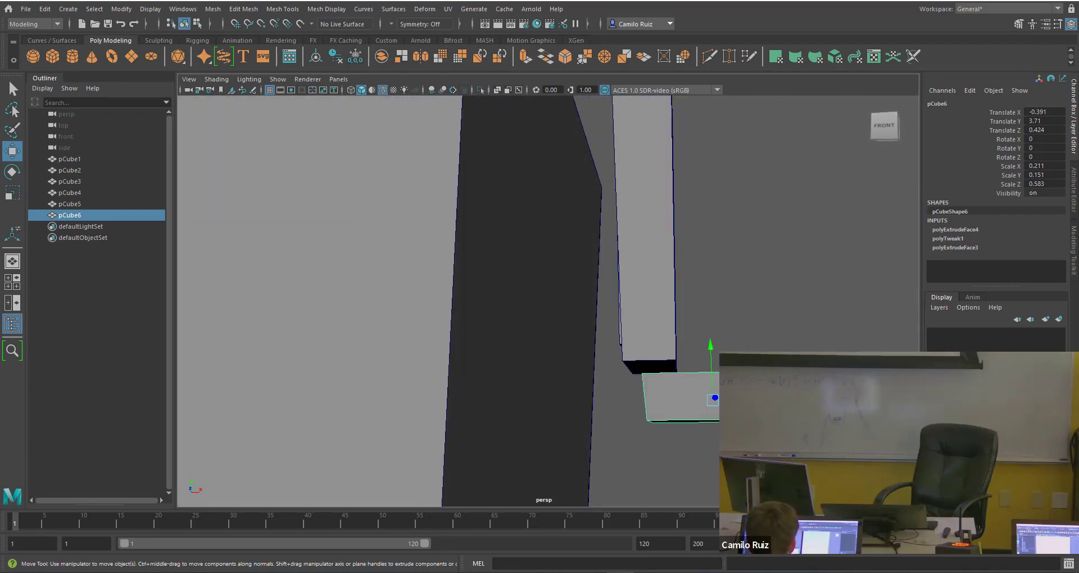
{"action": "left_click_drag", "start_coordinate": [713, 399], "coordinate": [709, 400]}
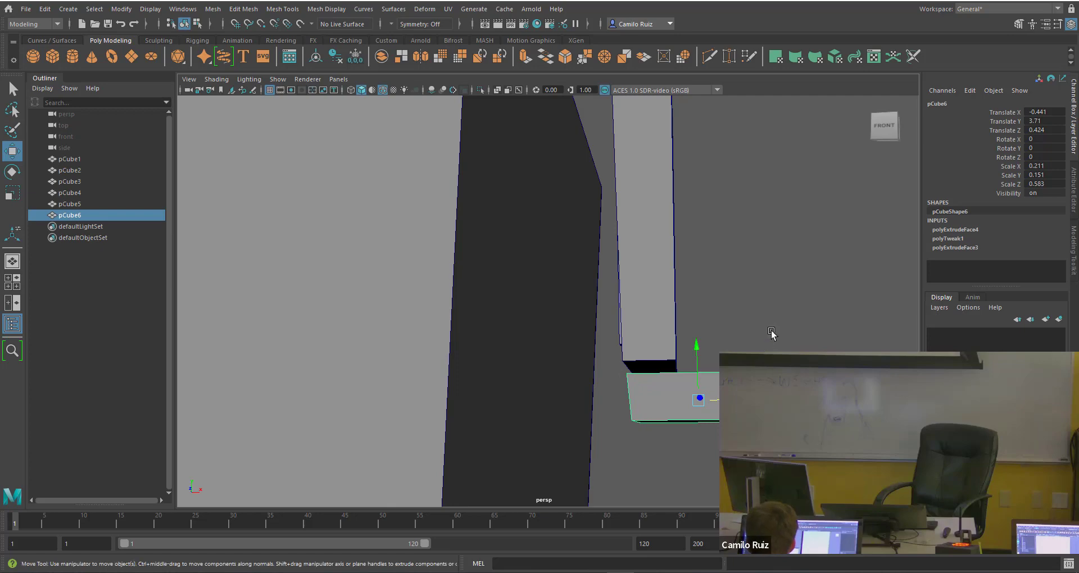
{"action": "left_click", "coordinate": [770, 333]}
Select the window frame, both crossbars and the planter box (pCube3 to pCube6) and group them.
{"action": "left_click_drag", "start_coordinate": [751, 347], "coordinate": [637, 357], "text": "alt"}
{"action": "scroll", "coordinate": [612, 350], "scroll_direction": "down", "scroll_amount": 5}
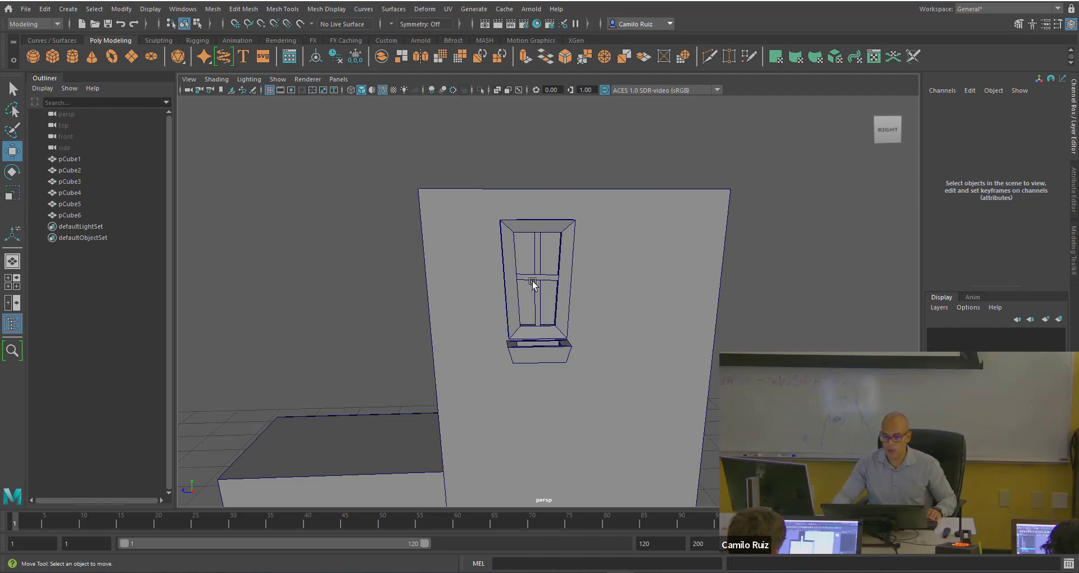
{"action": "left_click_drag", "start_coordinate": [547, 288], "coordinate": [616, 366], "text": "alt"}
{"action": "scroll", "coordinate": [674, 366], "scroll_direction": "up", "scroll_amount": 3}
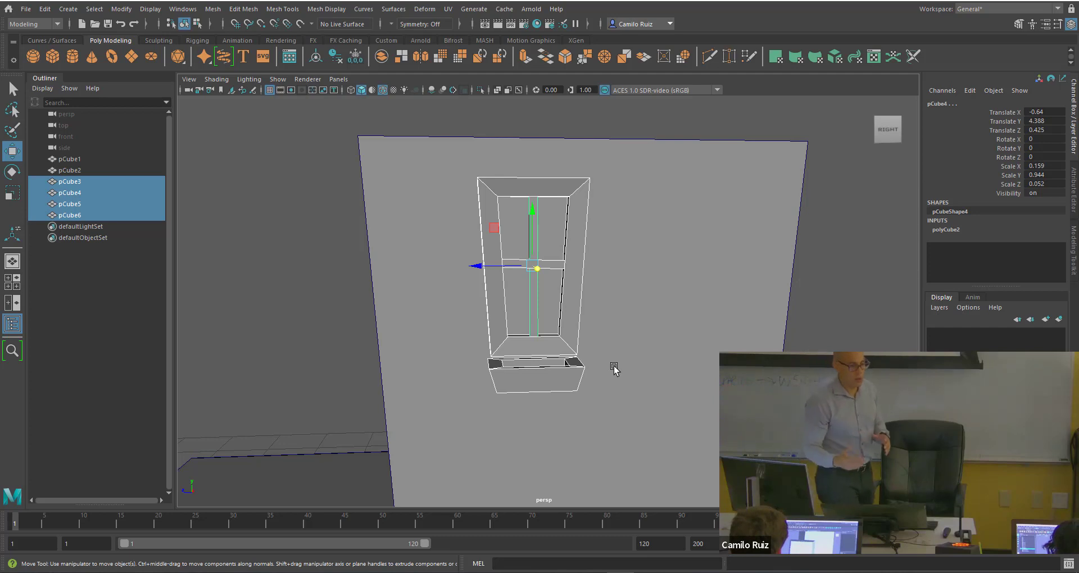
{"action": "left_click", "coordinate": [45, 9]}
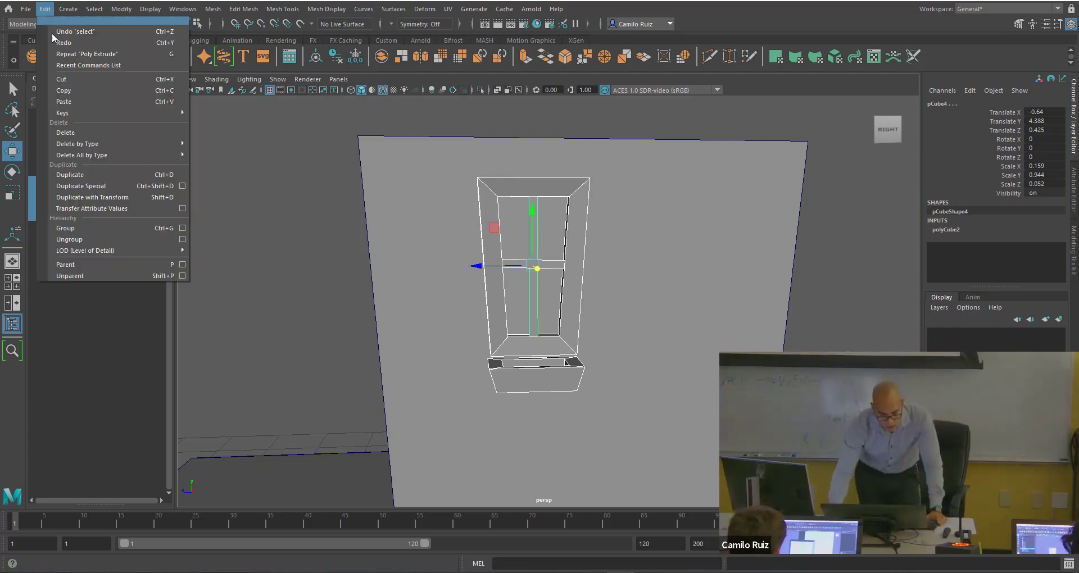
{"action": "left_click", "coordinate": [89, 227]}
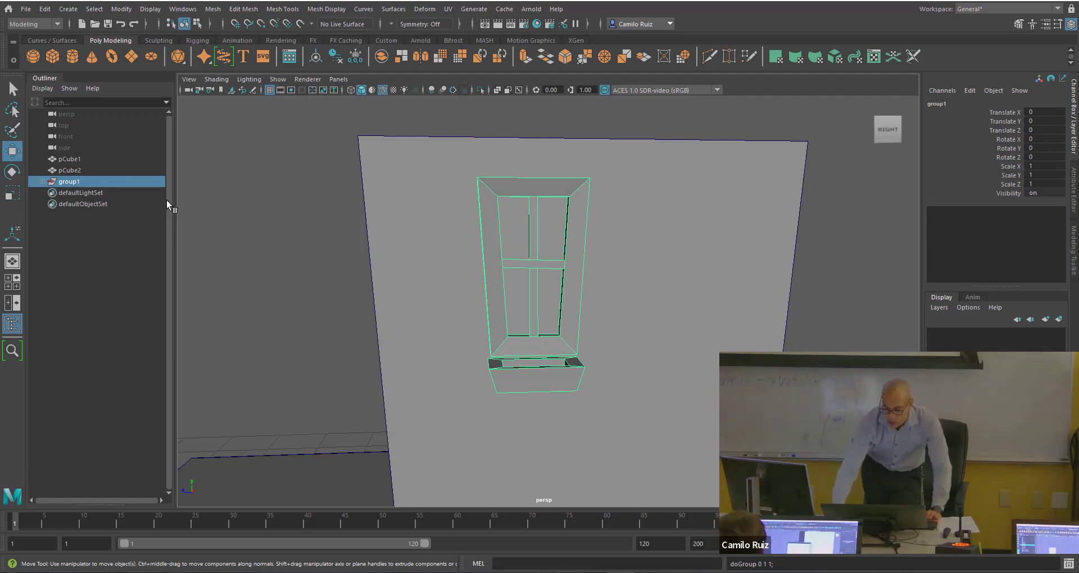
Center the pivot of the window group on its own geometry.
{"action": "scroll", "coordinate": [339, 303], "scroll_direction": "down", "scroll_amount": 8}
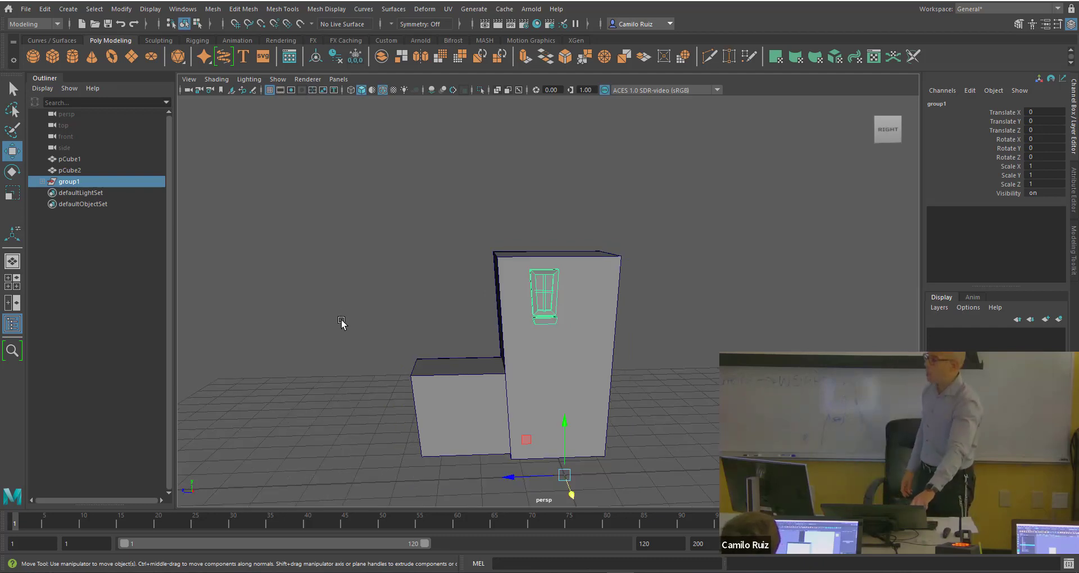
{"action": "left_click", "coordinate": [40, 10]}
{"action": "mouse_move", "coordinate": [25, 10]}
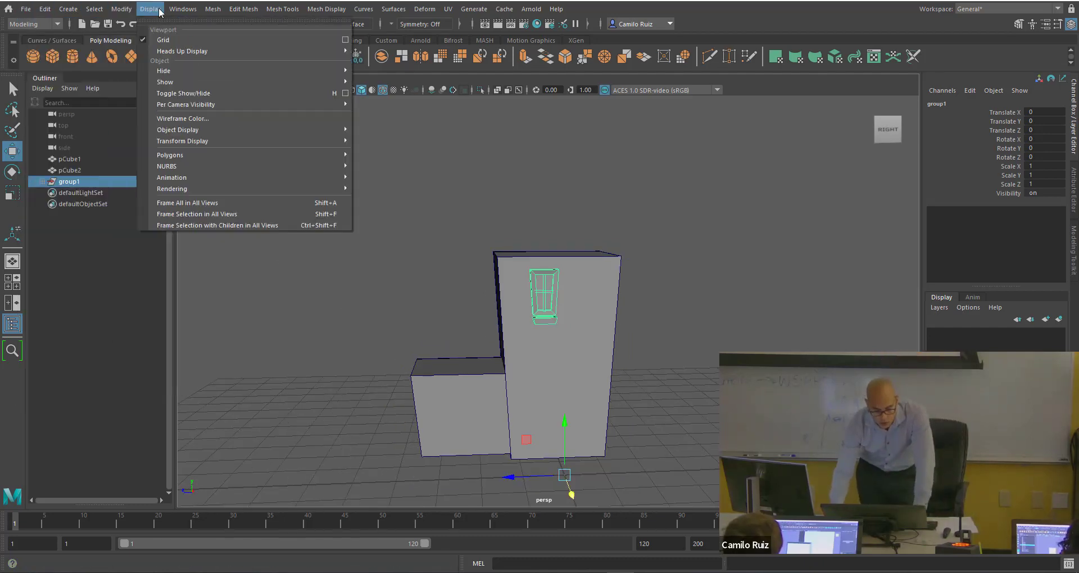
{"action": "mouse_move", "coordinate": [183, 9]}
{"action": "mouse_move", "coordinate": [215, 128]}
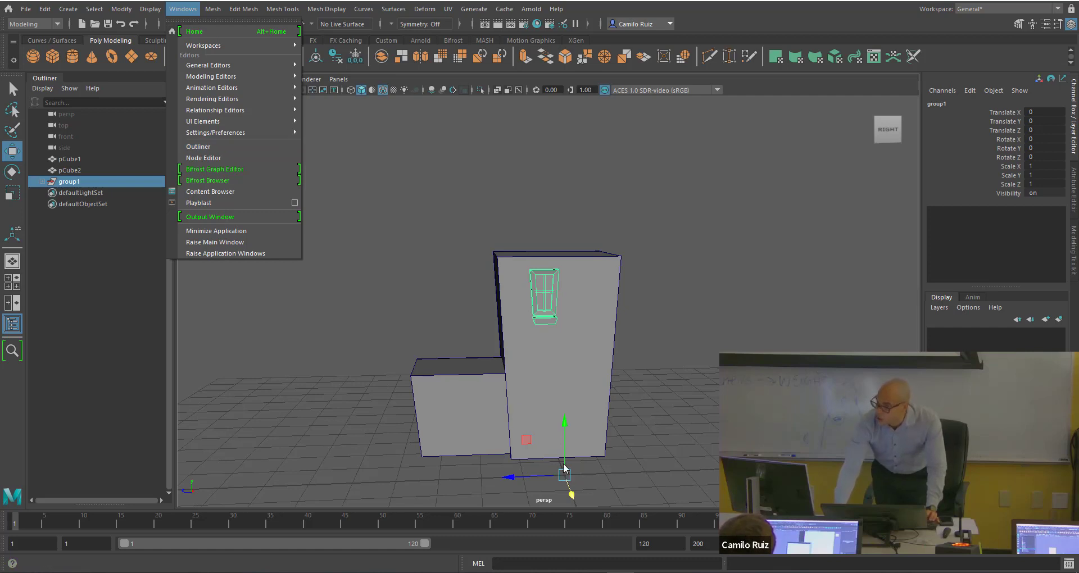
{"action": "mouse_move", "coordinate": [129, 14]}
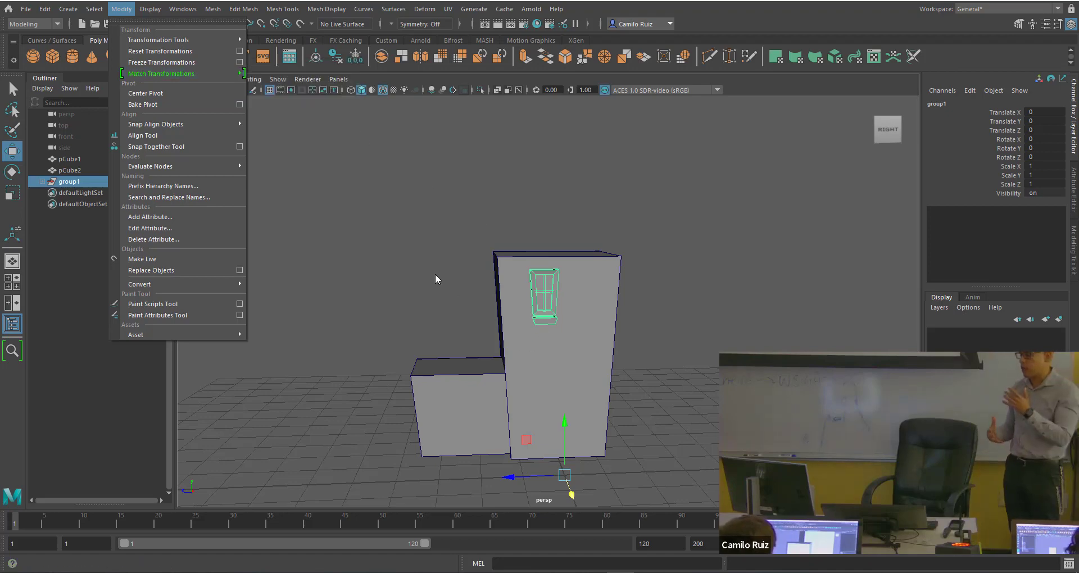
{"action": "left_click", "coordinate": [162, 95]}
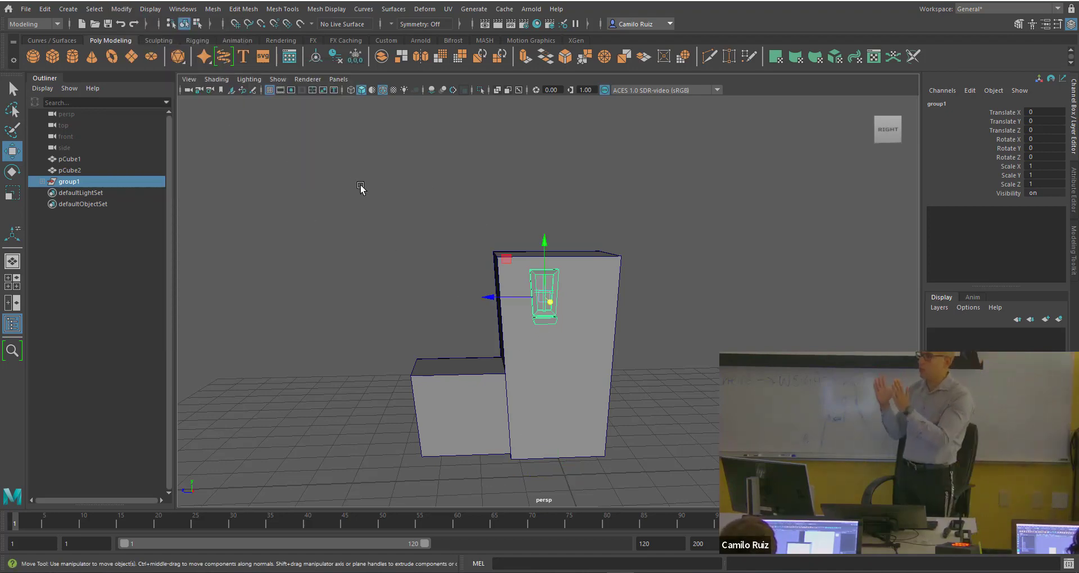
Move the window group against the tower wall, to about -0.364 in X, -0.239 in Y and 0.49 in Z.
{"action": "left_click_drag", "start_coordinate": [361, 187], "coordinate": [274, 196], "text": "alt"}
{"action": "right_click_drag", "start_coordinate": [275, 196], "coordinate": [393, 316], "text": "alt"}
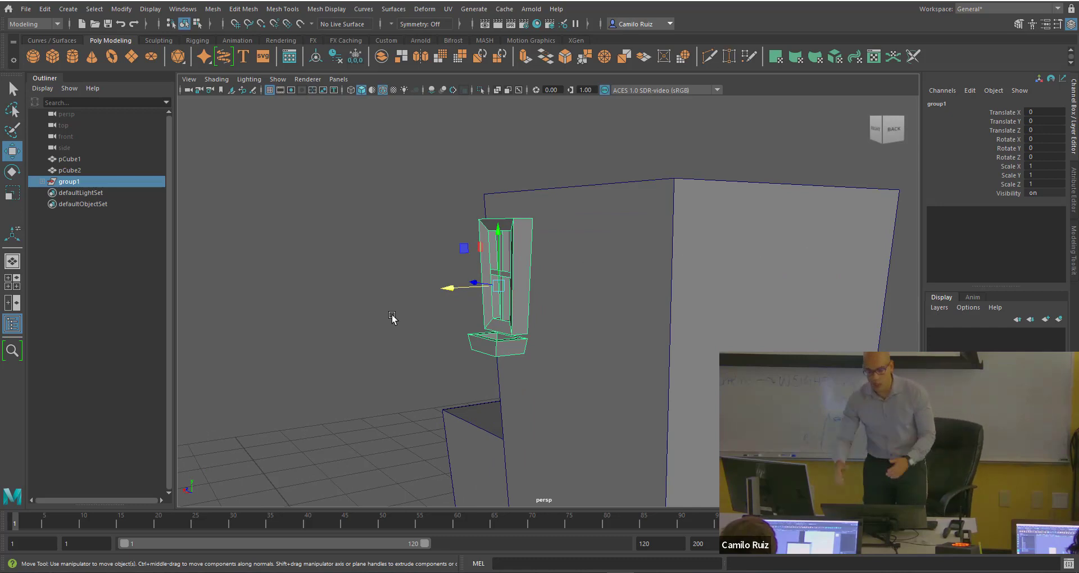
{"action": "left_click_drag", "start_coordinate": [450, 289], "coordinate": [454, 314]}
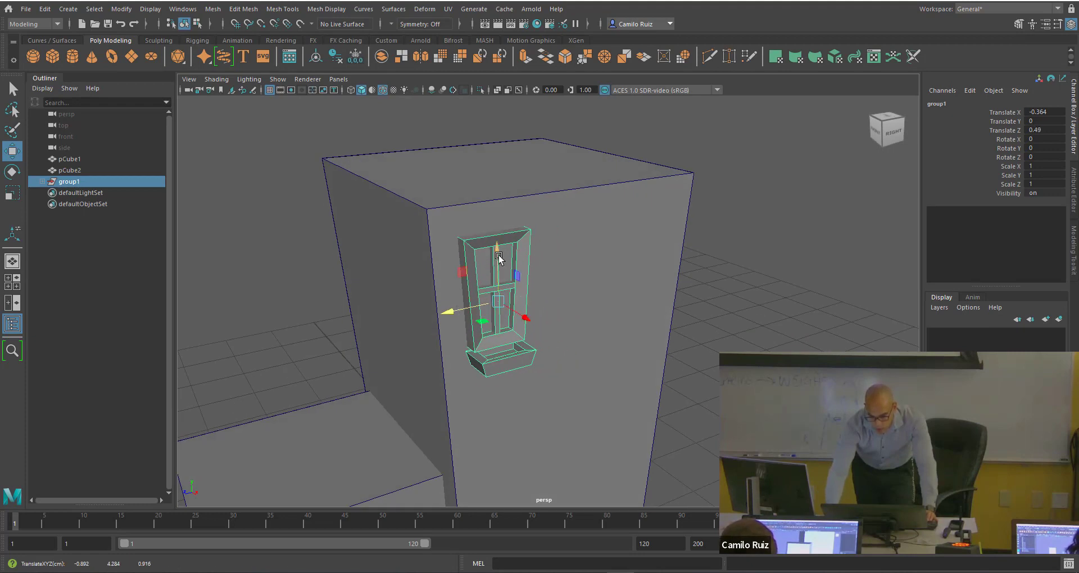
{"action": "left_click_drag", "start_coordinate": [496, 264], "coordinate": [500, 292]}
{"action": "left_click_drag", "start_coordinate": [499, 292], "coordinate": [560, 262], "text": "alt"}
Move the planter box toward the tower wall along X to about -0.476.
{"action": "scroll", "coordinate": [543, 301], "scroll_direction": "up", "scroll_amount": 5}
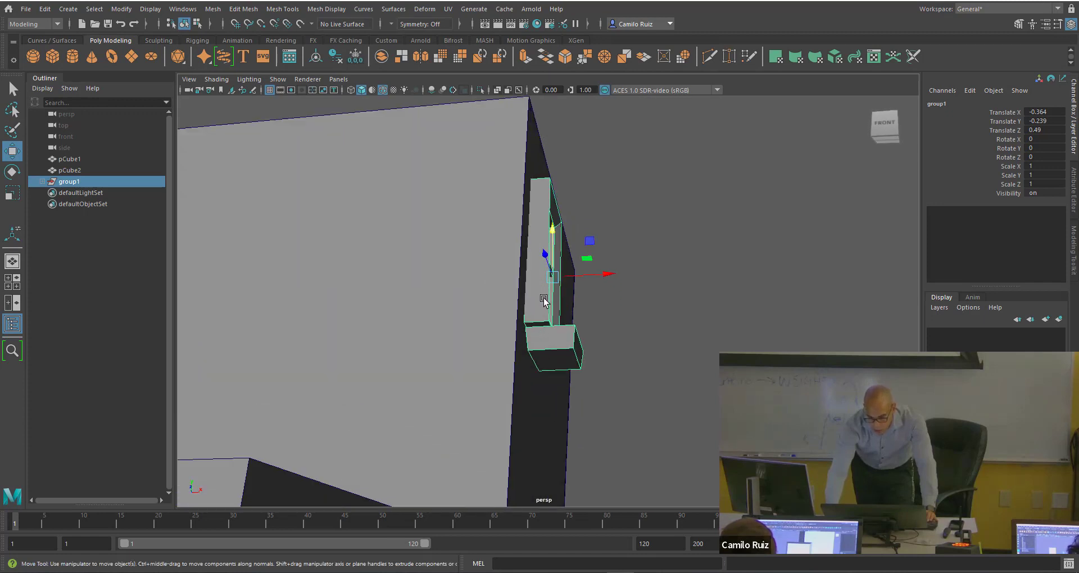
{"action": "middle_click_drag", "start_coordinate": [533, 305], "coordinate": [528, 237], "text": "alt"}
{"action": "left_click_drag", "start_coordinate": [528, 238], "coordinate": [525, 286], "text": "alt"}
{"action": "left_click", "coordinate": [526, 299]}
{"action": "left_click_drag", "start_coordinate": [608, 307], "coordinate": [537, 240]}
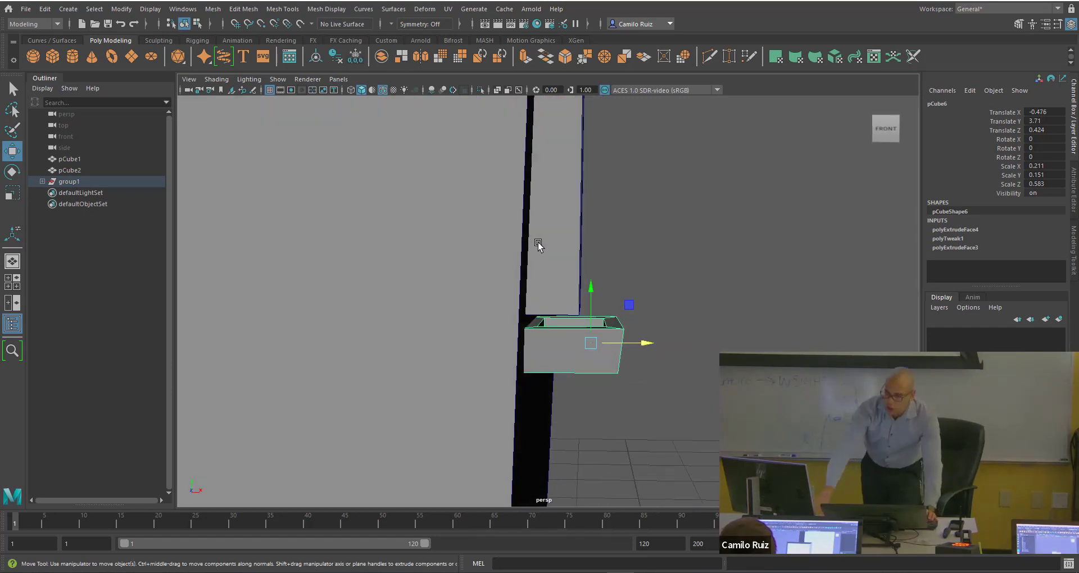
{"action": "left_click", "coordinate": [554, 253]}
{"action": "key", "text": "f"}
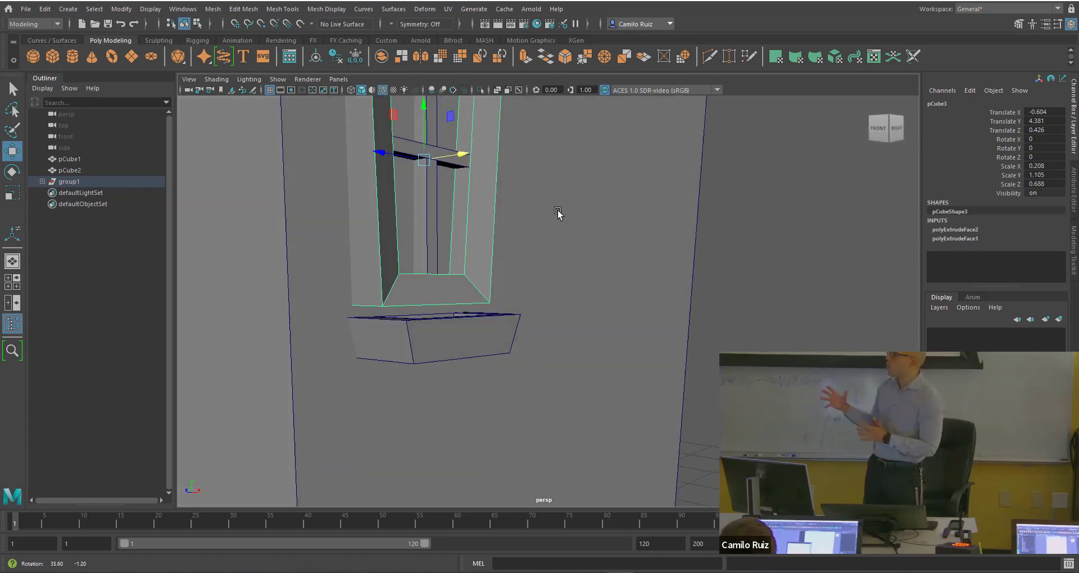
{"action": "left_click", "coordinate": [78, 179]}
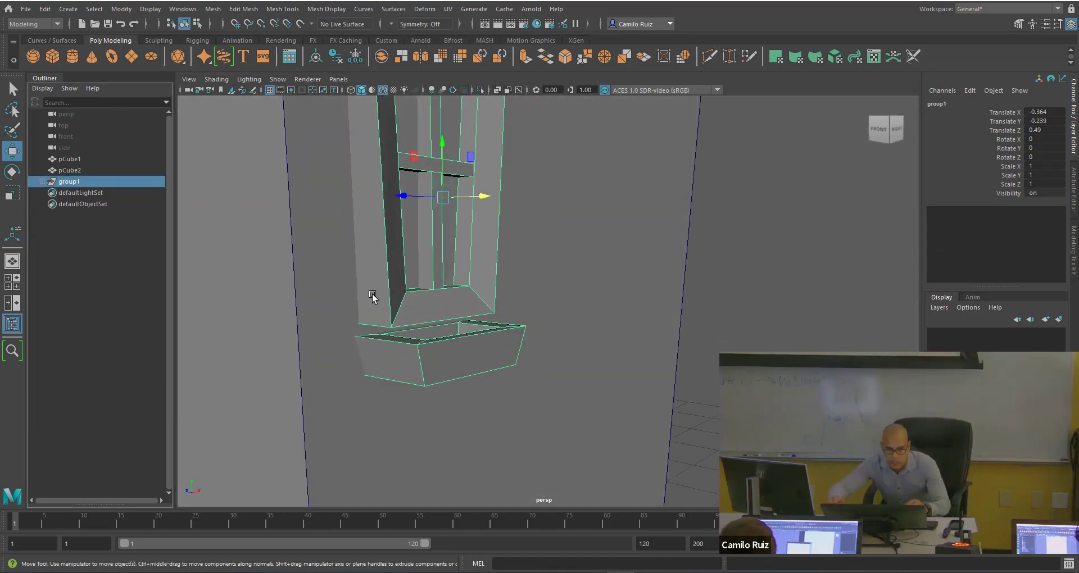
{"action": "key", "text": "f"}
{"action": "left_click", "coordinate": [785, 318]}
{"action": "left_click_drag", "start_coordinate": [785, 318], "coordinate": [412, 321], "text": "alt"}
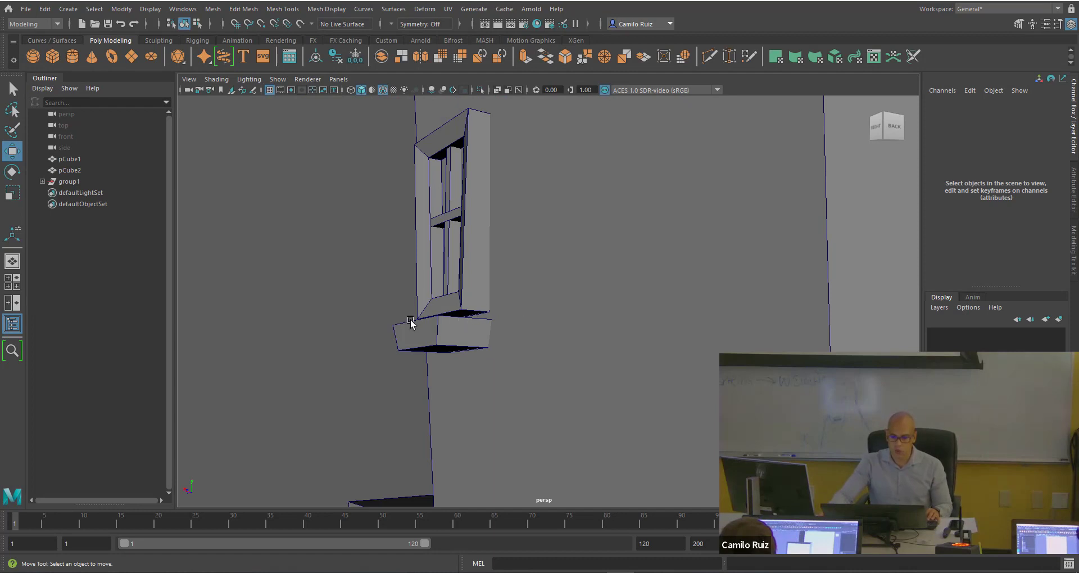
Create a polygon cube and raise it along Y to about 2.689, below the window.
{"action": "left_click", "coordinate": [49, 59]}
{"action": "scroll", "coordinate": [441, 303], "scroll_direction": "down", "scroll_amount": 10}
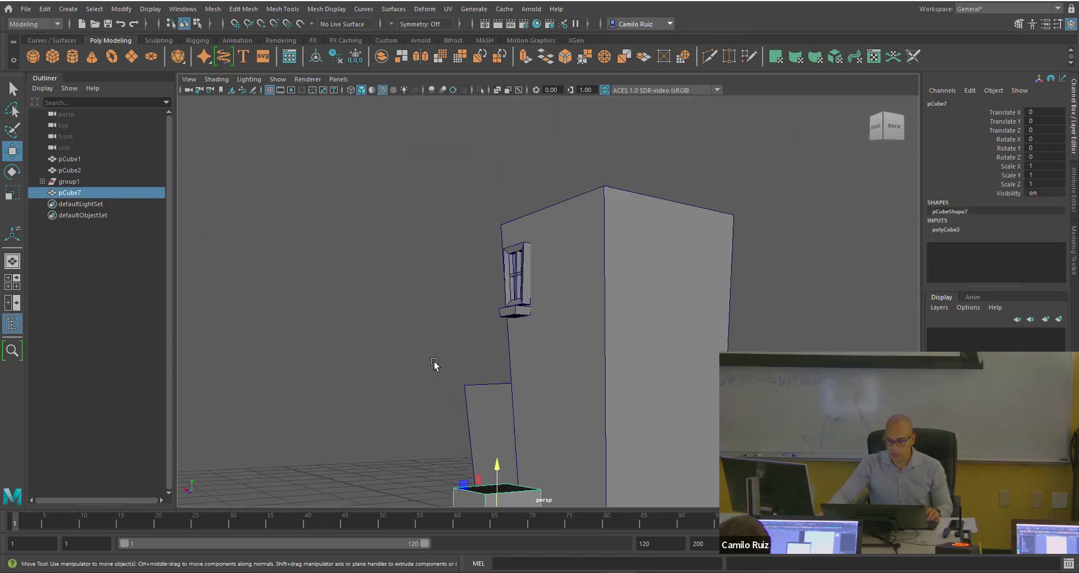
{"action": "left_click_drag", "start_coordinate": [528, 303], "coordinate": [527, 280]}
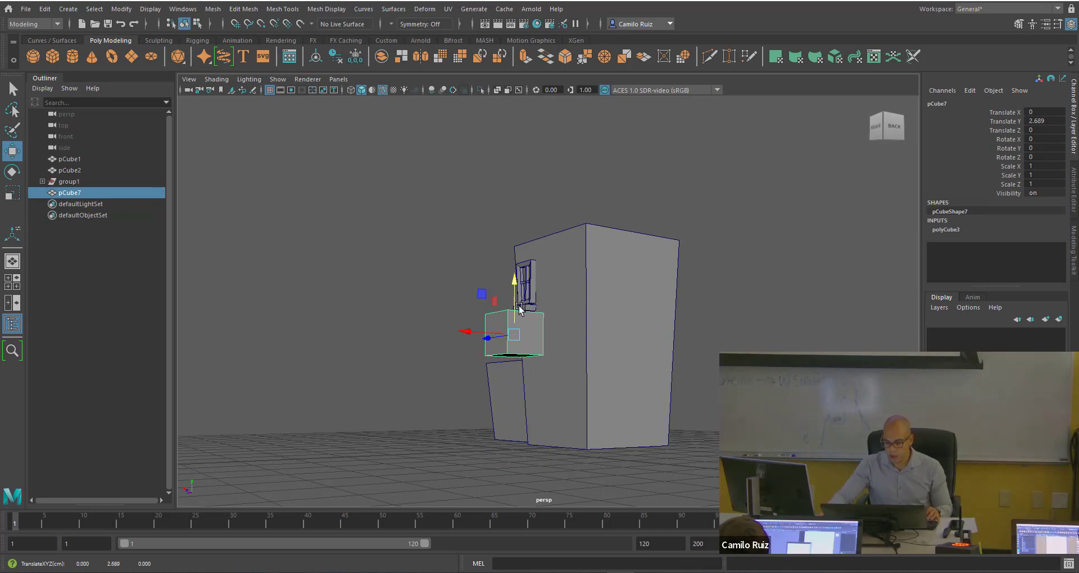
Scale the new cube into a small thin slab of about 0.294 in X and Y and 0.045 in Z.
{"action": "scroll", "coordinate": [517, 327], "scroll_direction": "up", "scroll_amount": 8}
{"action": "left_click_drag", "start_coordinate": [526, 320], "coordinate": [609, 318], "text": "alt"}
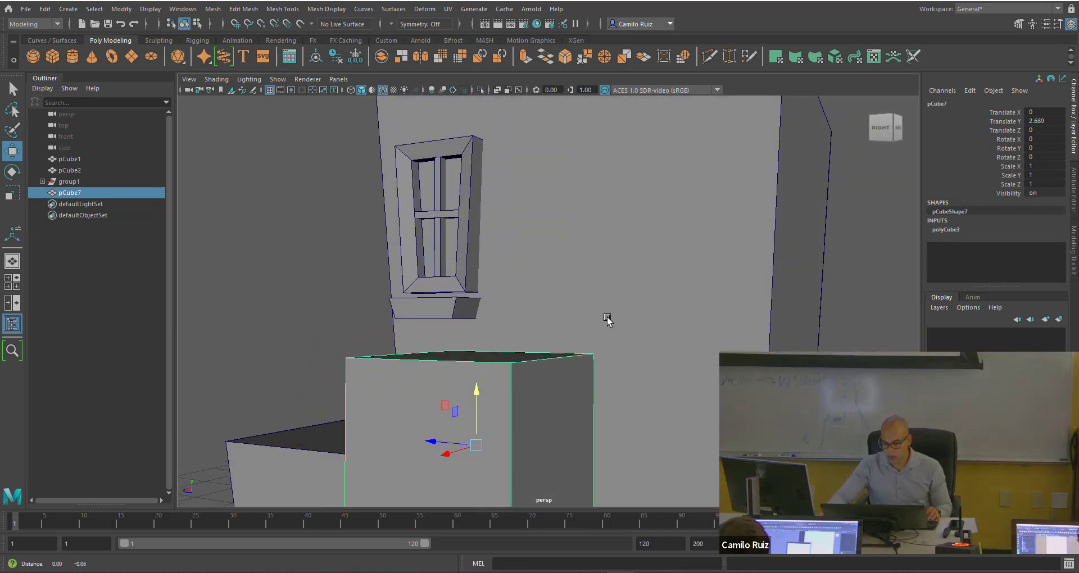
{"action": "middle_click_drag", "start_coordinate": [609, 318], "coordinate": [635, 252], "text": "alt"}
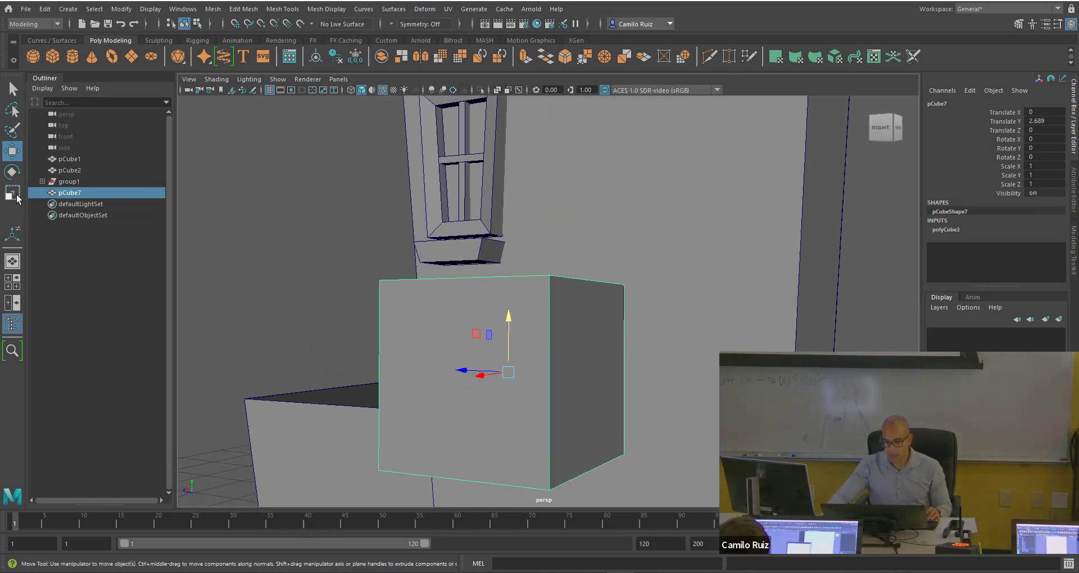
{"action": "left_click", "coordinate": [16, 195]}
{"action": "left_click_drag", "start_coordinate": [460, 368], "coordinate": [455, 335]}
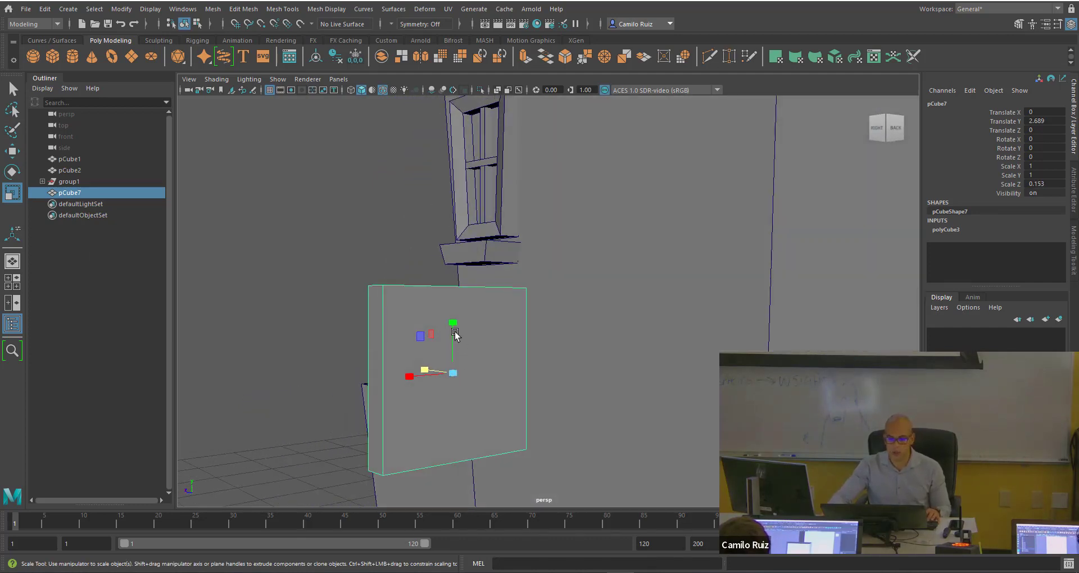
{"action": "left_click_drag", "start_coordinate": [453, 371], "coordinate": [416, 317]}
Move the slab below the planter box, to about -0.946 in X, 3.168 in Y and 0.684 in Z.
{"action": "left_click", "coordinate": [12, 151]}
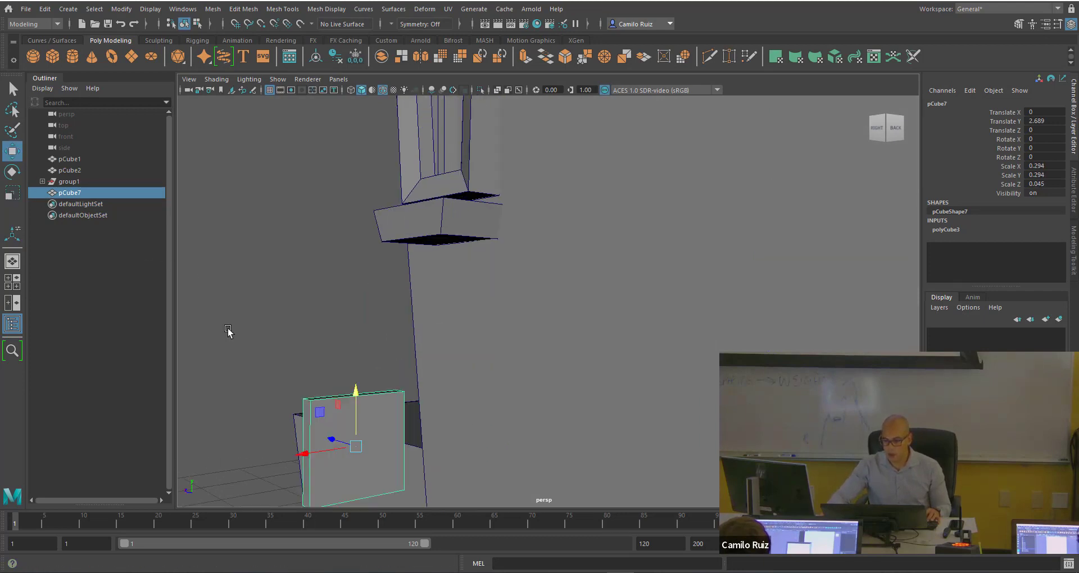
{"action": "left_click_drag", "start_coordinate": [356, 397], "coordinate": [362, 239]}
{"action": "left_click_drag", "start_coordinate": [302, 278], "coordinate": [496, 248], "text": "alt"}
{"action": "scroll", "coordinate": [495, 251], "scroll_direction": "up", "scroll_amount": 7}
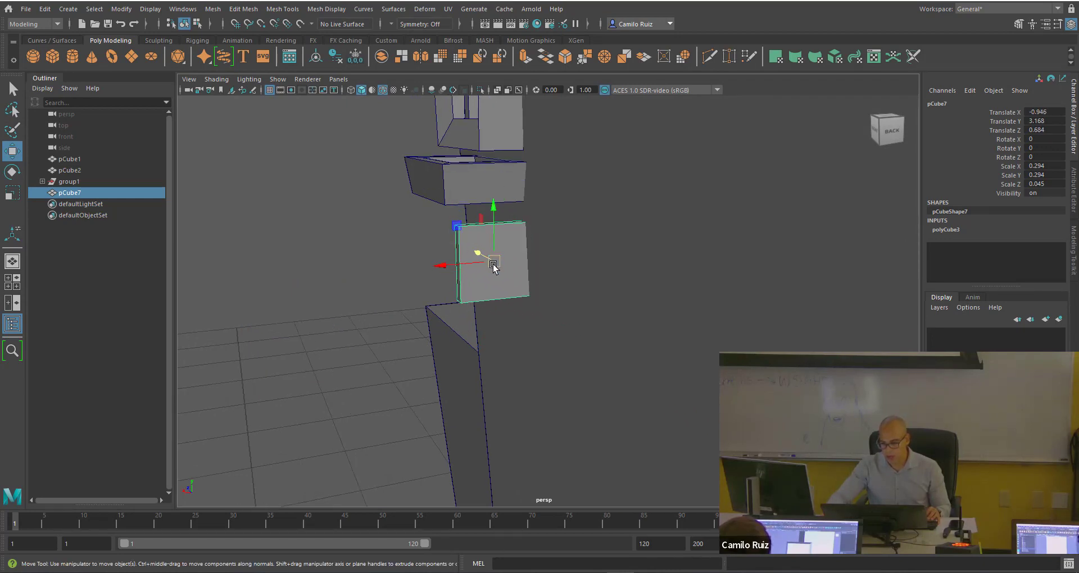
Raise the slab's lower outer vertices to form a slanted bracket, then return to object mode.
{"action": "middle_click_drag", "start_coordinate": [325, 282], "coordinate": [461, 292], "text": "alt"}
{"action": "left_click_drag", "start_coordinate": [461, 292], "coordinate": [371, 349], "text": "alt"}
{"action": "right_click_drag", "start_coordinate": [355, 358], "coordinate": [348, 249]}
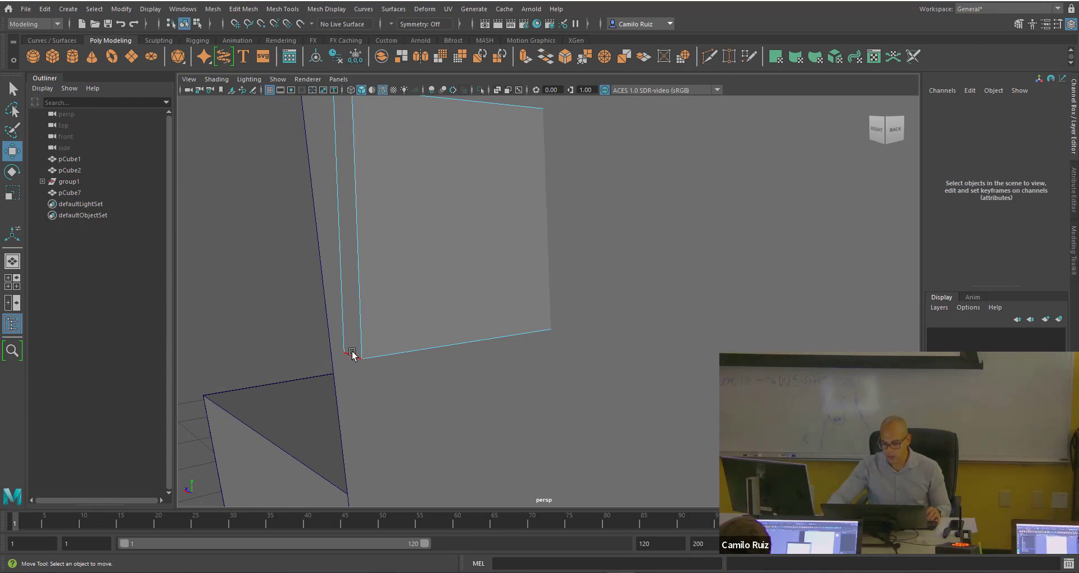
{"action": "left_click", "coordinate": [352, 353]}
{"action": "mouse_move", "coordinate": [353, 301]}
{"action": "left_mouse_down"}
{"action": "mouse_move", "coordinate": [355, 196]}
{"action": "mouse_move", "coordinate": [313, 207]}
{"action": "left_mouse_up"}
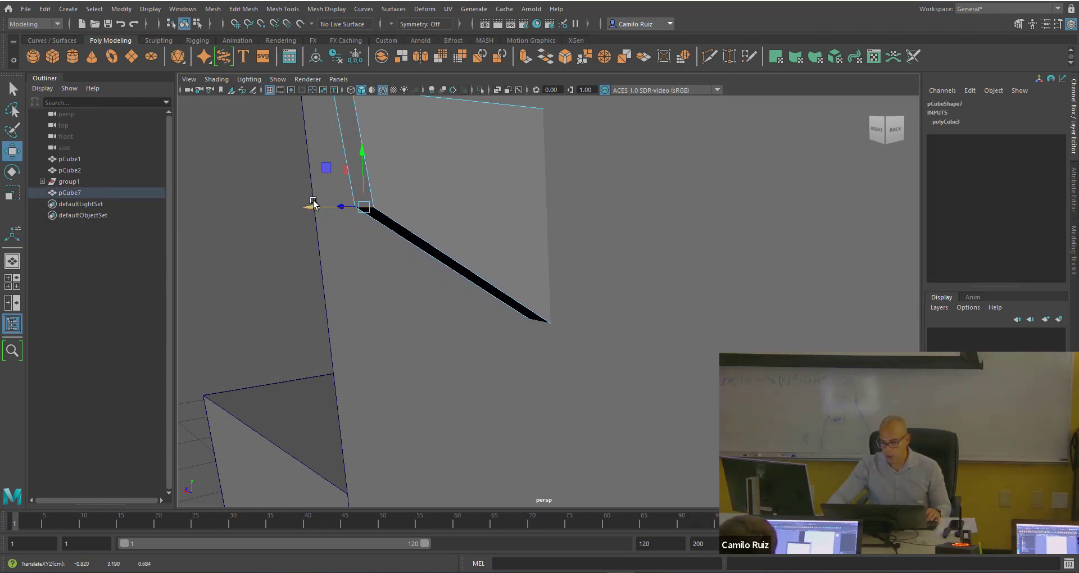
{"action": "key", "text": "ctrl+z"}
{"action": "left_click_drag", "start_coordinate": [344, 157], "coordinate": [333, 323], "text": "alt"}
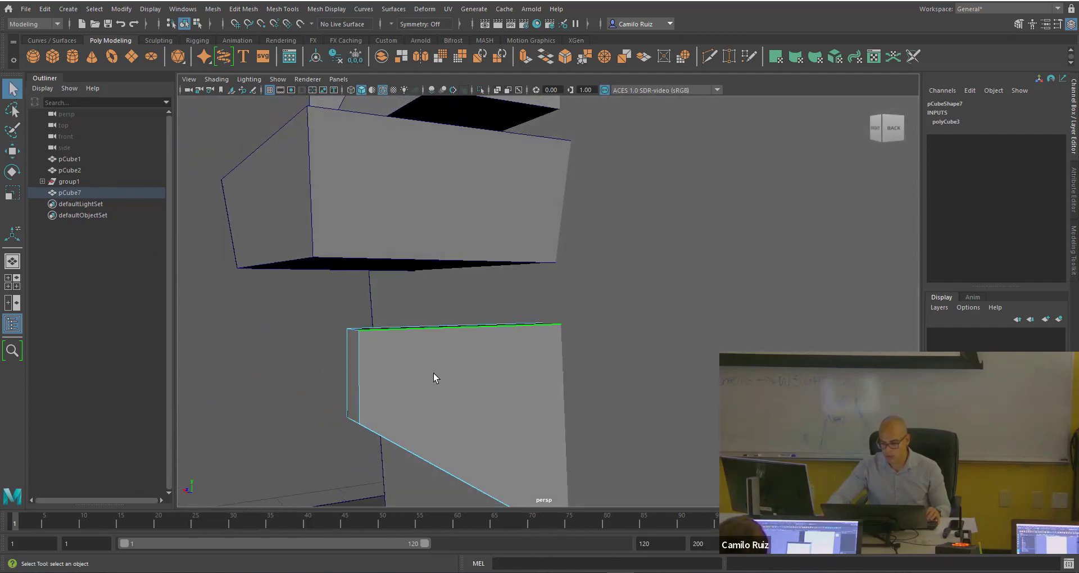
{"action": "right_click_drag", "start_coordinate": [433, 373], "coordinate": [484, 258]}
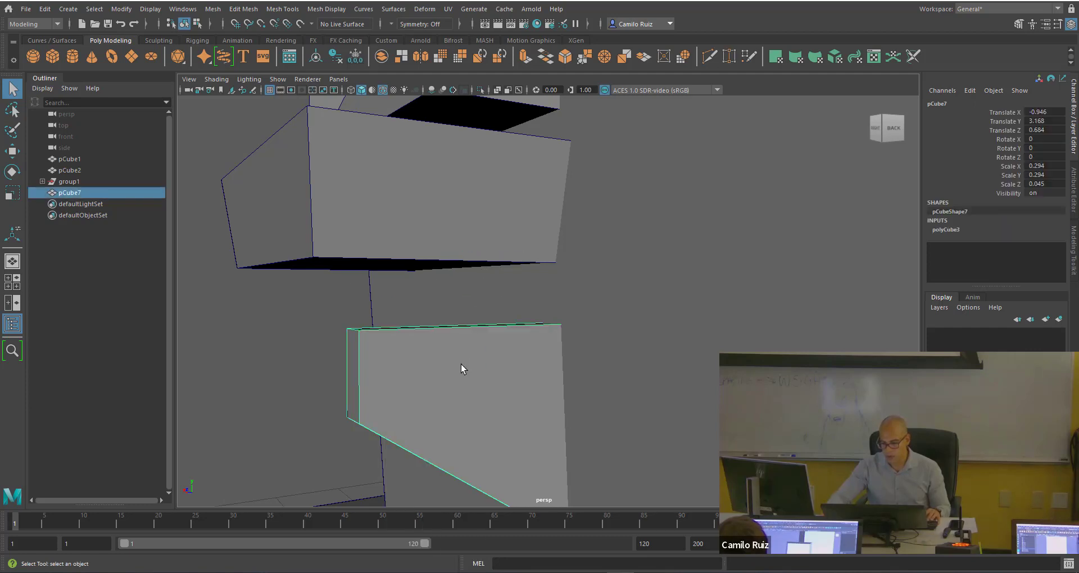
Move the bracket up to the planter box's underside, at about 3.269 in Y and 0.713 in Z.
{"action": "scroll", "coordinate": [461, 369], "scroll_direction": "down", "scroll_amount": 3}
{"action": "left_click", "coordinate": [12, 150]}
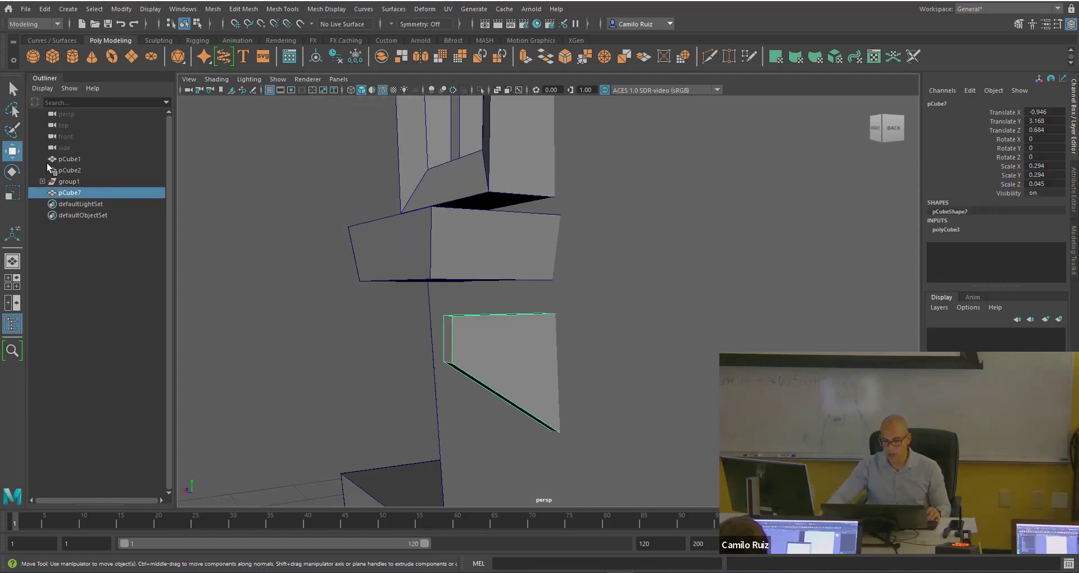
{"action": "left_click_drag", "start_coordinate": [506, 320], "coordinate": [549, 305]}
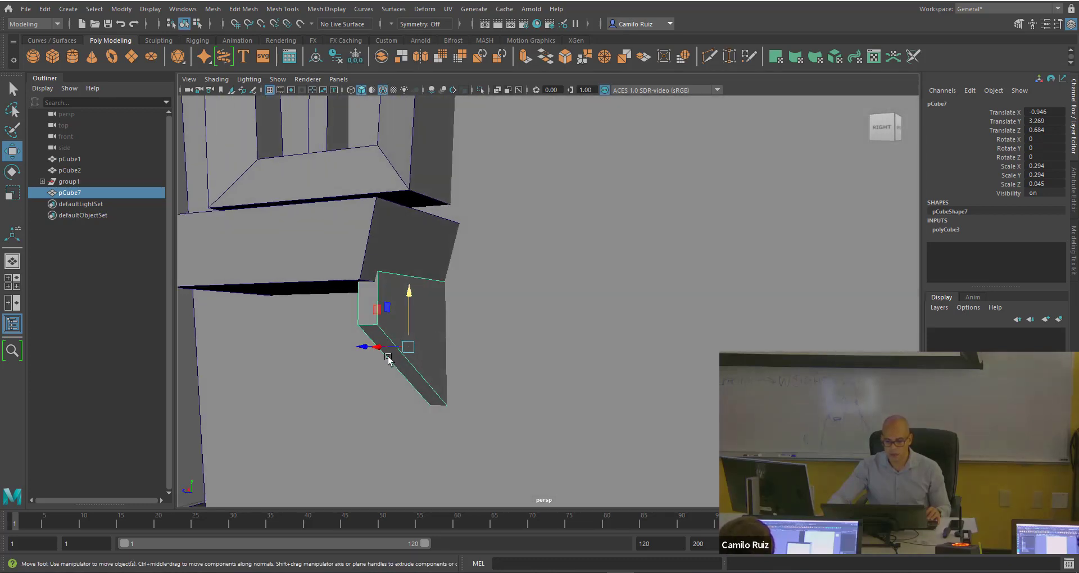
{"action": "left_click_drag", "start_coordinate": [389, 360], "coordinate": [419, 356], "text": "alt"}
{"action": "left_click_drag", "start_coordinate": [313, 346], "coordinate": [366, 343]}
Duplicate the bracket twice, spacing the three brackets evenly along the planter box's underside.
{"action": "key", "text": "ctrl+d"}
{"action": "key", "text": "ctrl+d"}
{"action": "scroll", "coordinate": [411, 359], "scroll_direction": "down", "scroll_amount": 4}
{"action": "left_click", "coordinate": [274, 320]}
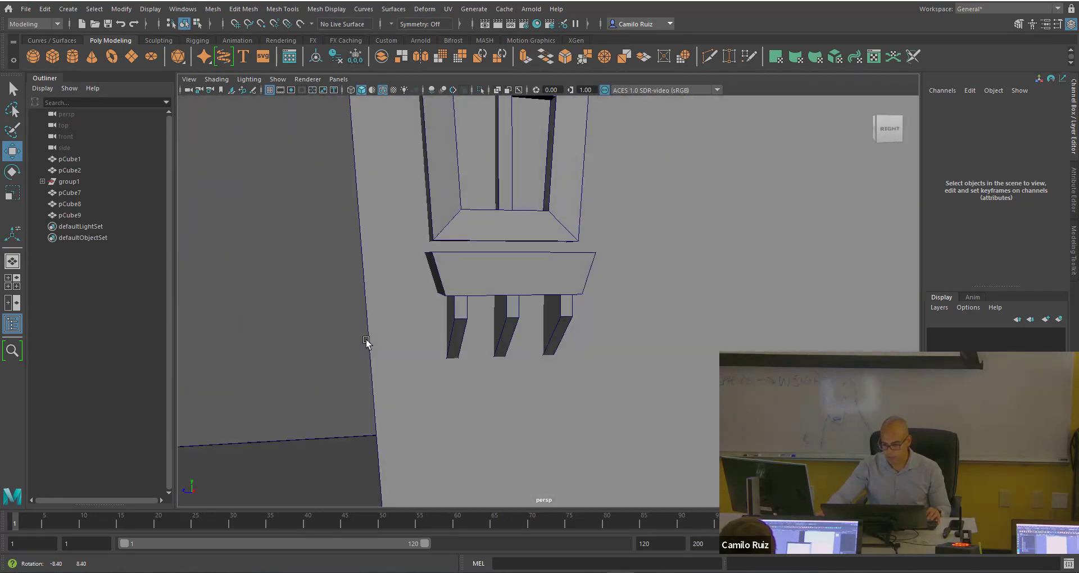
Adjust the planter box along Y to about 3.692 so that it sits on top of the three brackets.
{"action": "left_click", "coordinate": [517, 262]}
{"action": "left_click_drag", "start_coordinate": [506, 227], "coordinate": [506, 232]}
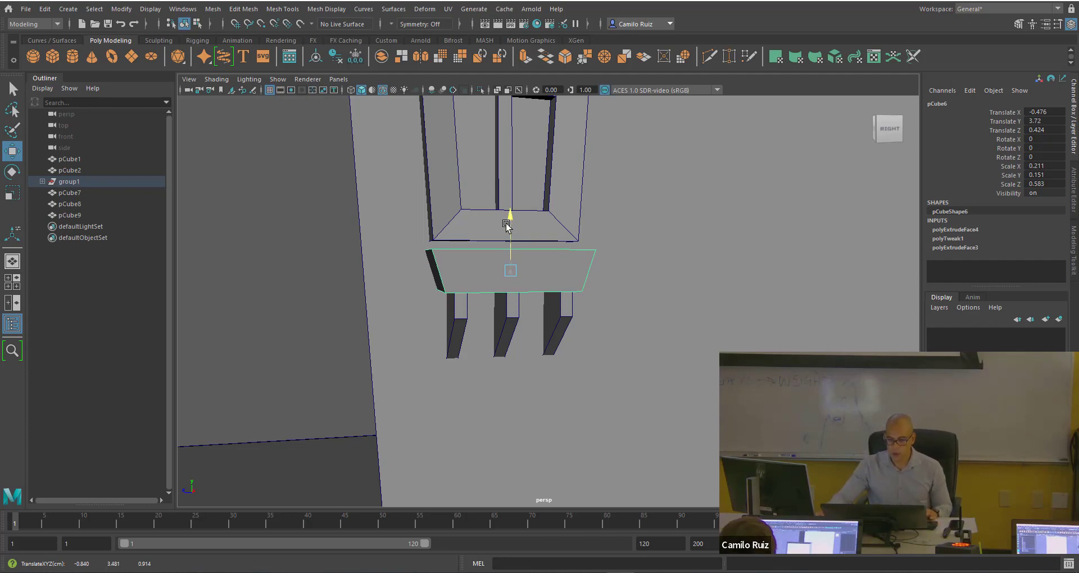
{"action": "left_click_drag", "start_coordinate": [504, 266], "coordinate": [545, 236], "text": "alt"}
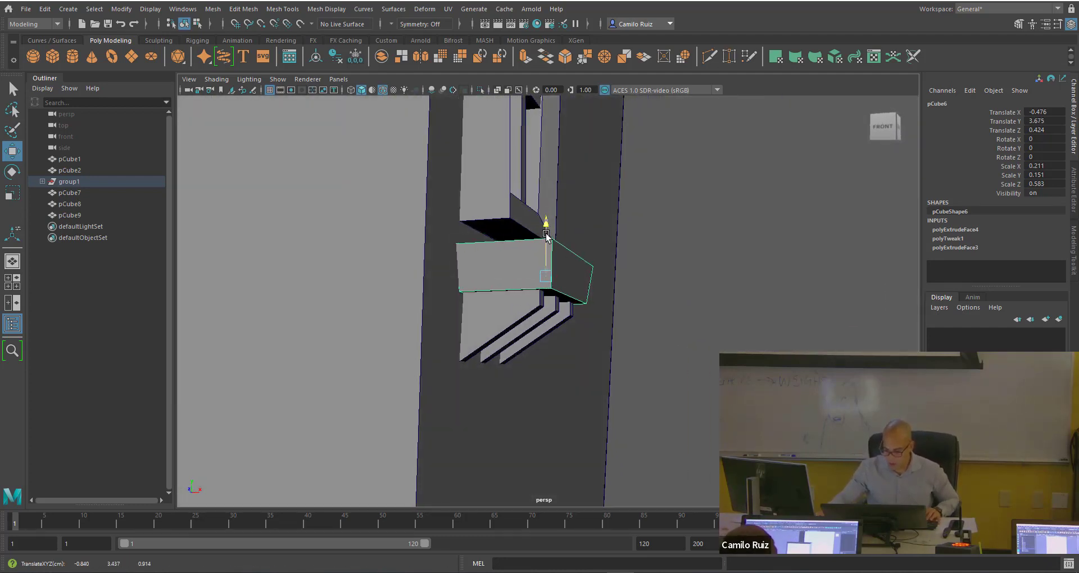
{"action": "left_click_drag", "start_coordinate": [494, 277], "coordinate": [274, 315], "text": "alt"}
{"action": "left_click", "coordinate": [366, 272]}
{"action": "left_click_drag", "start_coordinate": [529, 385], "coordinate": [532, 387], "text": "alt"}
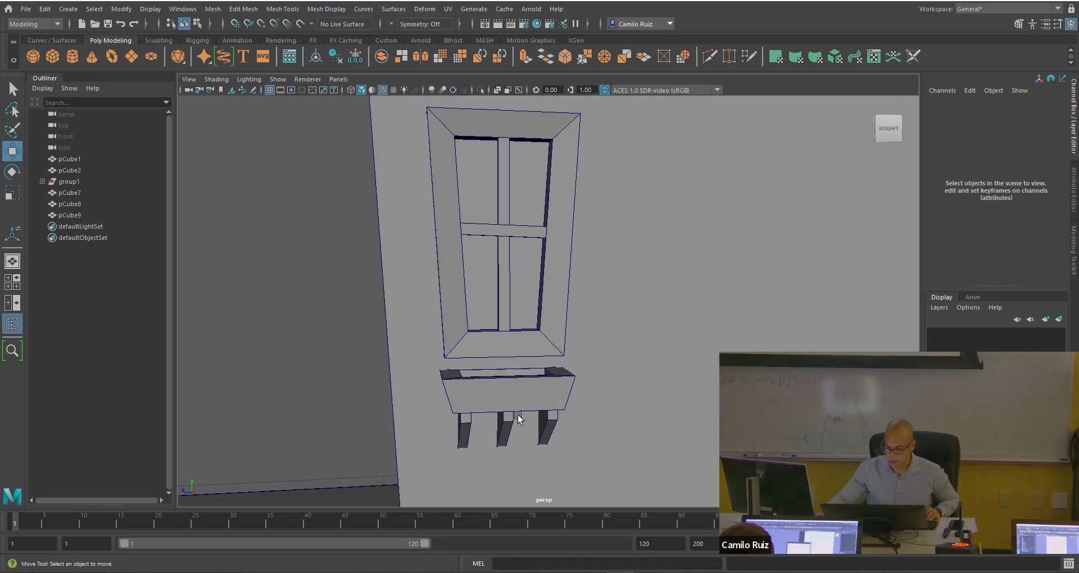
{"action": "left_click_drag", "start_coordinate": [481, 415], "coordinate": [540, 409], "text": "alt"}
{"action": "scroll", "coordinate": [528, 426], "scroll_direction": "up", "scroll_amount": 5}
{"action": "middle_click_drag", "start_coordinate": [540, 377], "coordinate": [573, 292], "text": "alt"}
{"action": "left_click_drag", "start_coordinate": [552, 319], "coordinate": [575, 313], "text": "alt"}
{"action": "left_click", "coordinate": [568, 310]}
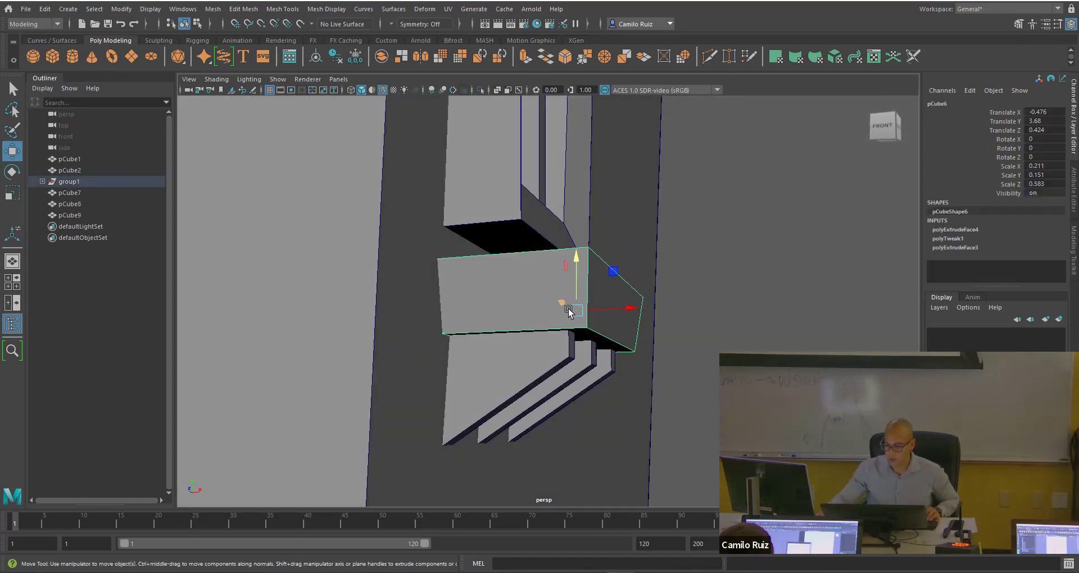
{"action": "left_click_drag", "start_coordinate": [572, 276], "coordinate": [497, 300]}
{"action": "left_click_drag", "start_coordinate": [523, 382], "coordinate": [515, 431], "text": "alt"}
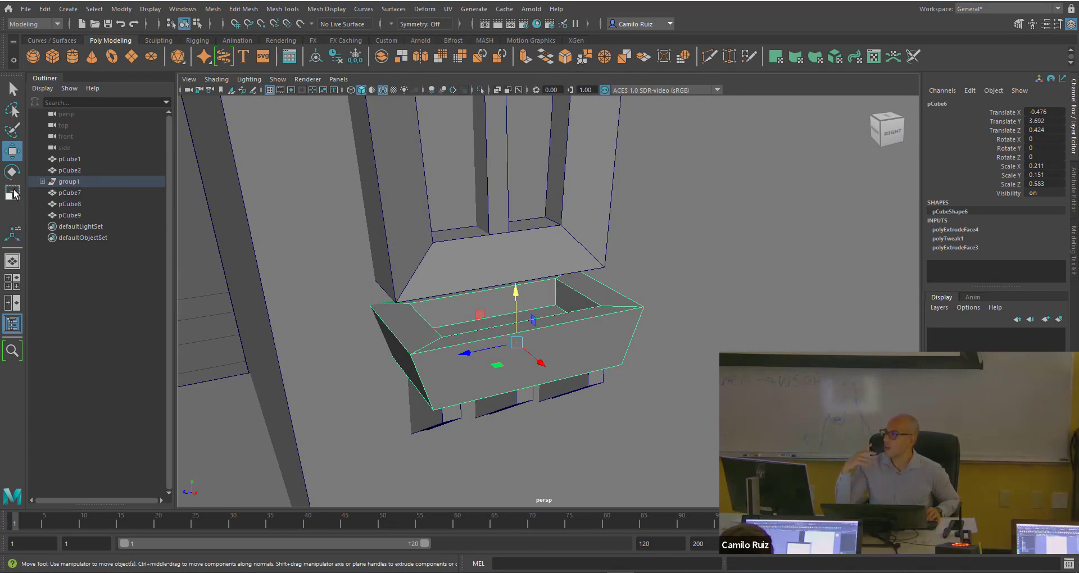
Scale the planter box to about 0.61 in Z and 0.176 in Y.
{"action": "left_click", "coordinate": [13, 193]}
{"action": "mouse_move", "coordinate": [468, 355]}
{"action": "left_mouse_down"}
{"action": "mouse_move", "coordinate": [457, 354]}
{"action": "mouse_move", "coordinate": [475, 351]}
{"action": "left_mouse_up"}
{"action": "left_click_drag", "start_coordinate": [520, 304], "coordinate": [375, 322]}
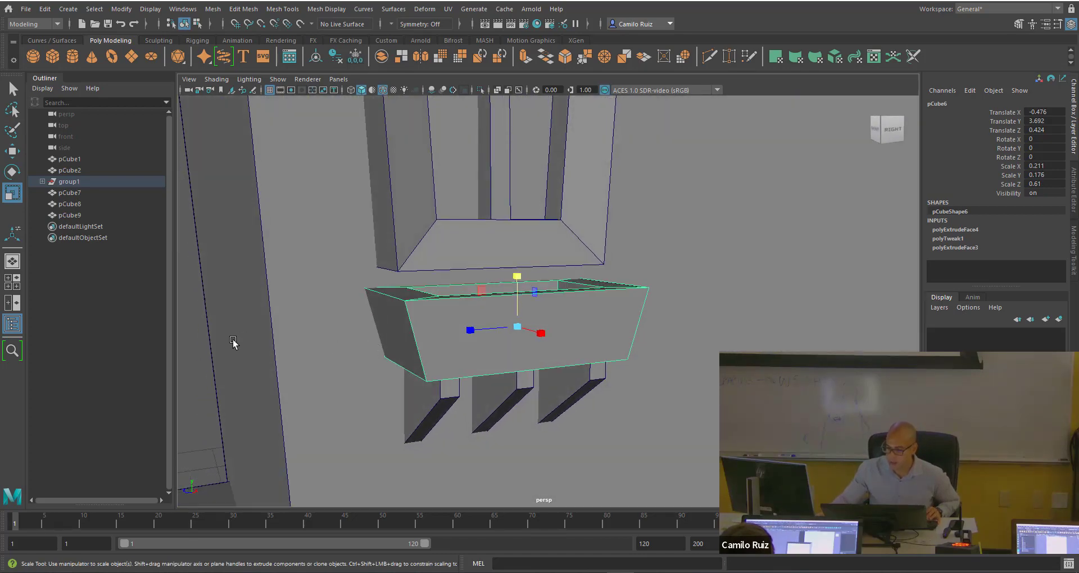
{"action": "left_click", "coordinate": [323, 347]}
Move the planter box outward along X to about -0.459.
{"action": "left_click_drag", "start_coordinate": [438, 331], "coordinate": [467, 342], "text": "alt"}
{"action": "left_click", "coordinate": [416, 341]}
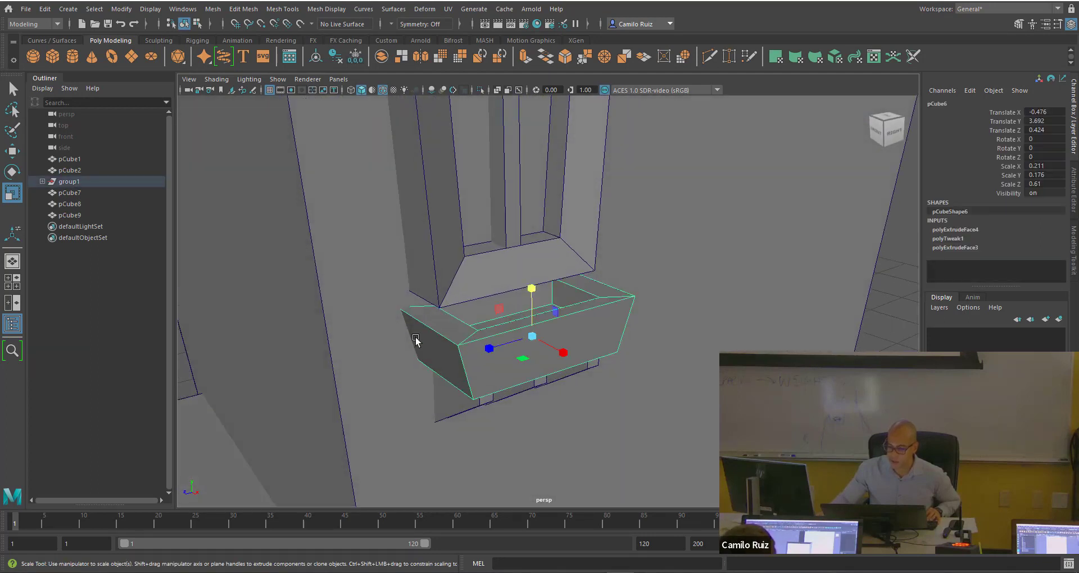
{"action": "left_click", "coordinate": [15, 155]}
{"action": "left_click_drag", "start_coordinate": [566, 352], "coordinate": [607, 365]}
{"action": "left_click", "coordinate": [256, 313]}
{"action": "left_click", "coordinate": [600, 316]}
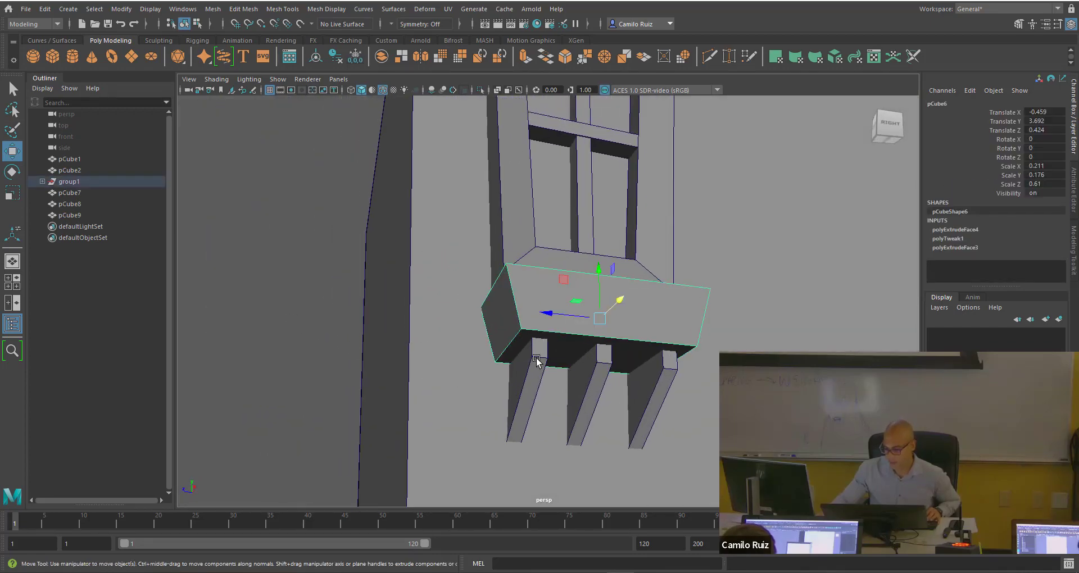
{"action": "left_click", "coordinate": [537, 361]}
{"action": "left_click", "coordinate": [602, 357], "text": "shift"}
{"action": "left_click", "coordinate": [672, 366]}
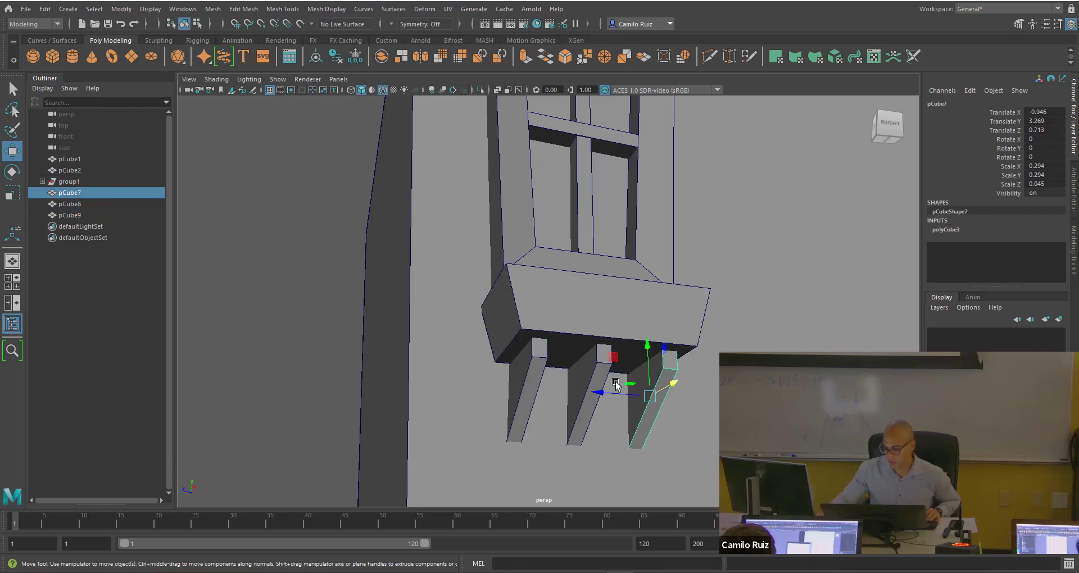
{"action": "left_click", "coordinate": [443, 335]}
{"action": "scroll", "coordinate": [429, 301], "scroll_direction": "down", "scroll_amount": 8}
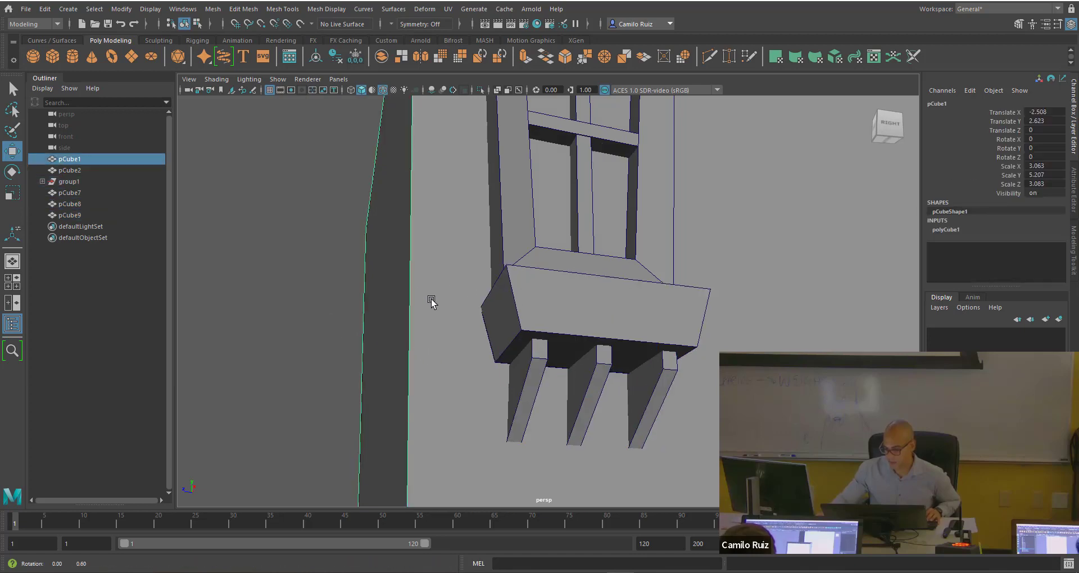
Try to shift the planter box's end face inward along X, then undo the move.
{"action": "left_click", "coordinate": [813, 297]}
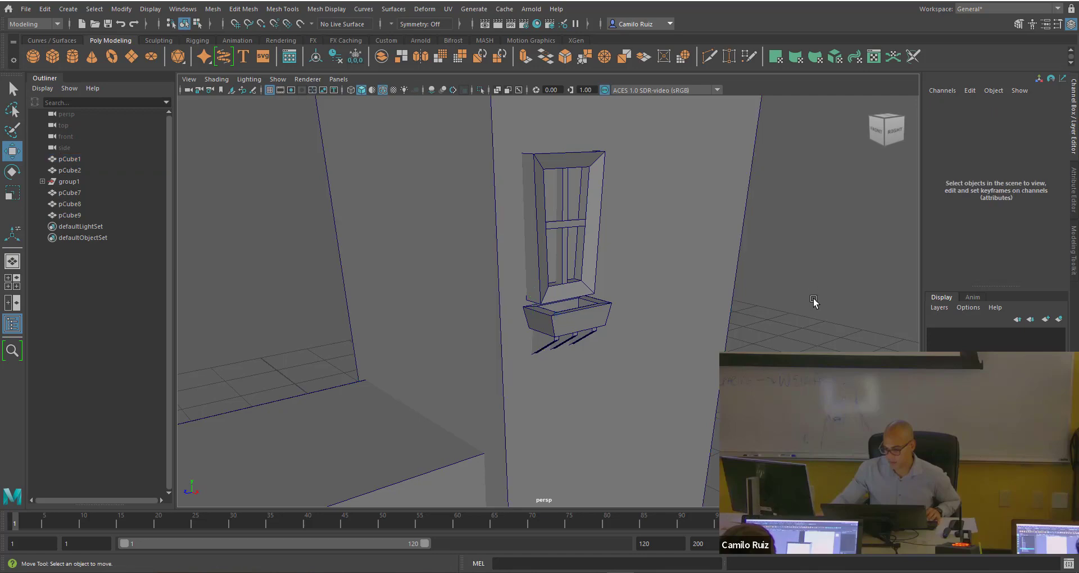
{"action": "left_click_drag", "start_coordinate": [812, 303], "coordinate": [750, 324], "text": "alt"}
{"action": "scroll", "coordinate": [660, 354], "scroll_direction": "up", "scroll_amount": 6}
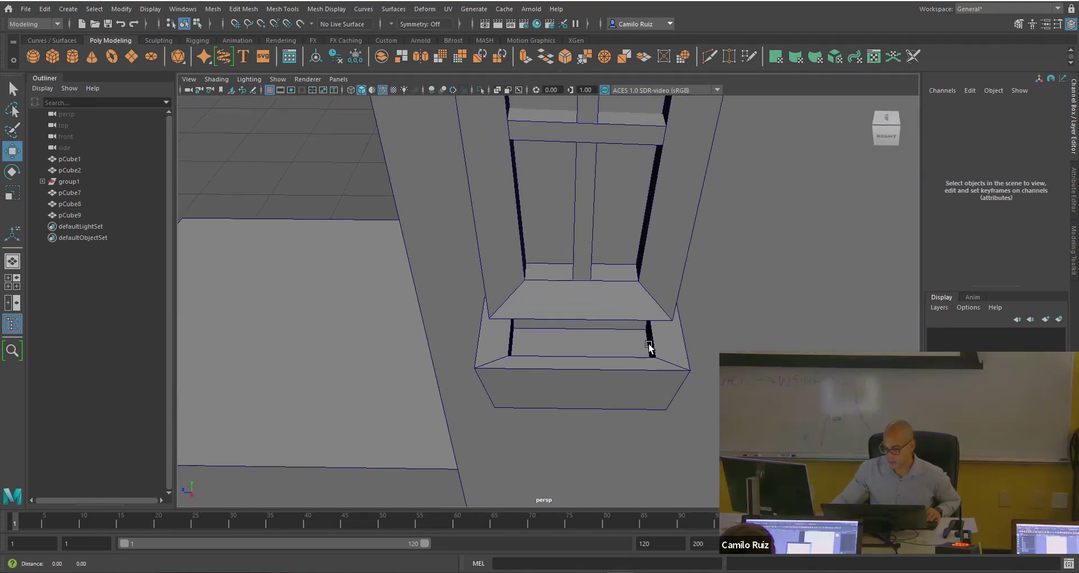
{"action": "middle_click_drag", "start_coordinate": [648, 346], "coordinate": [577, 341], "text": "alt"}
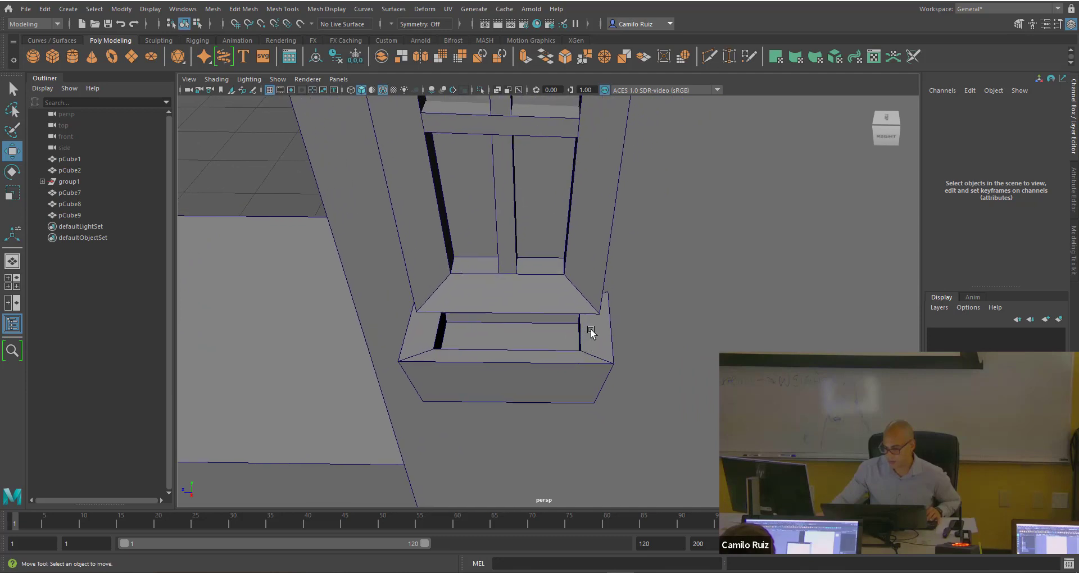
{"action": "right_click_drag", "start_coordinate": [590, 327], "coordinate": [590, 308]}
{"action": "left_click_drag", "start_coordinate": [577, 337], "coordinate": [450, 332], "text": "alt"}
{"action": "left_click", "coordinate": [585, 330]}
{"action": "left_click", "coordinate": [278, 301]}
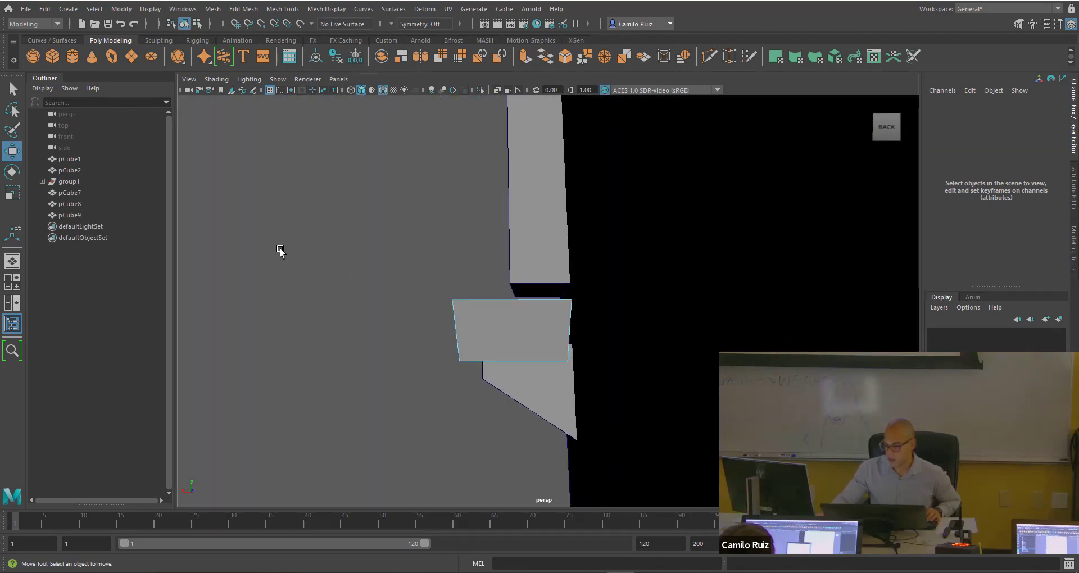
{"action": "mouse_move", "coordinate": [517, 326]}
{"action": "right_mouse_down"}
{"action": "mouse_move", "coordinate": [528, 307]}
{"action": "mouse_move", "coordinate": [517, 306]}
{"action": "right_mouse_up"}
{"action": "left_click", "coordinate": [517, 330]}
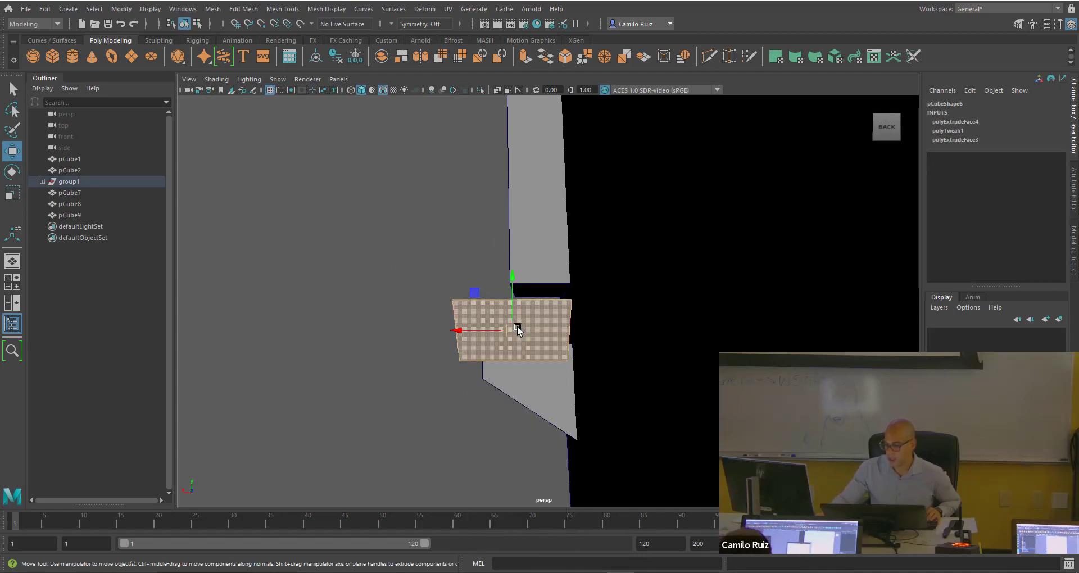
{"action": "left_click_drag", "start_coordinate": [452, 332], "coordinate": [468, 332]}
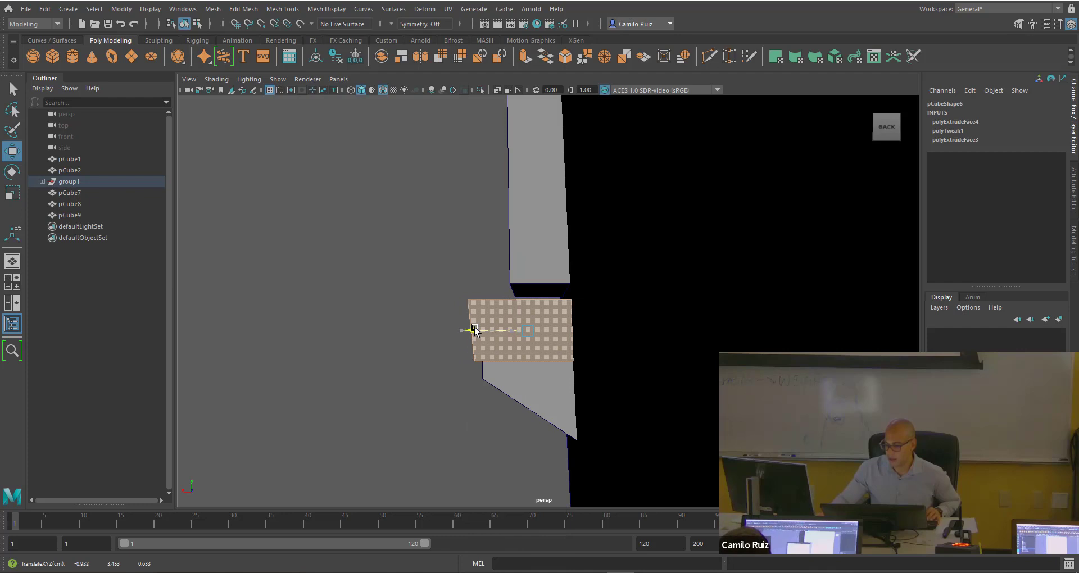
{"action": "key", "text": "ctrl+z"}
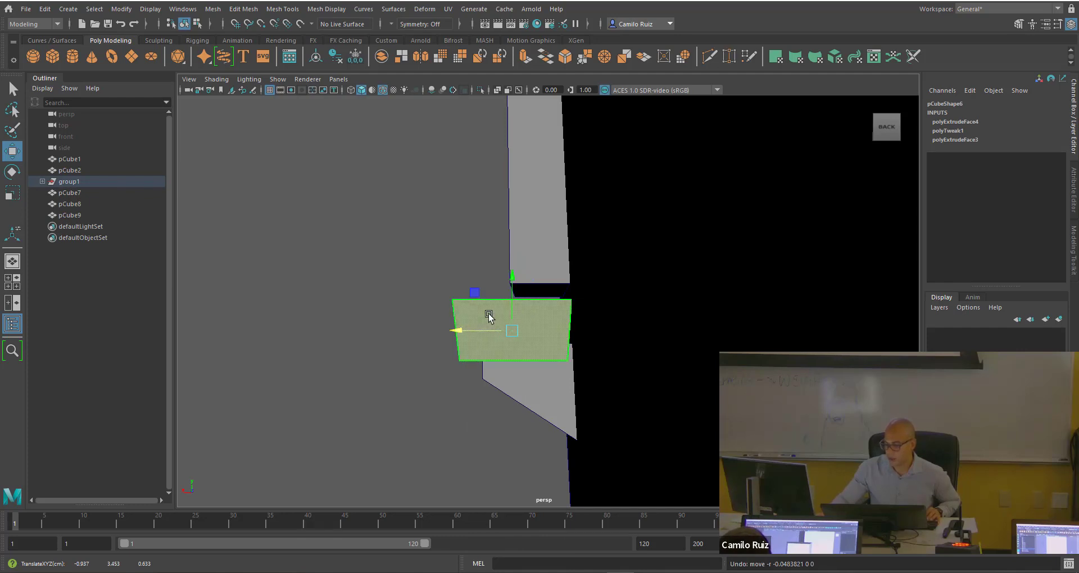
Move the whole planter box inward along X to about -0.512 so that it sits closer to the wall.
{"action": "right_click_drag", "start_coordinate": [485, 274], "coordinate": [526, 263]}
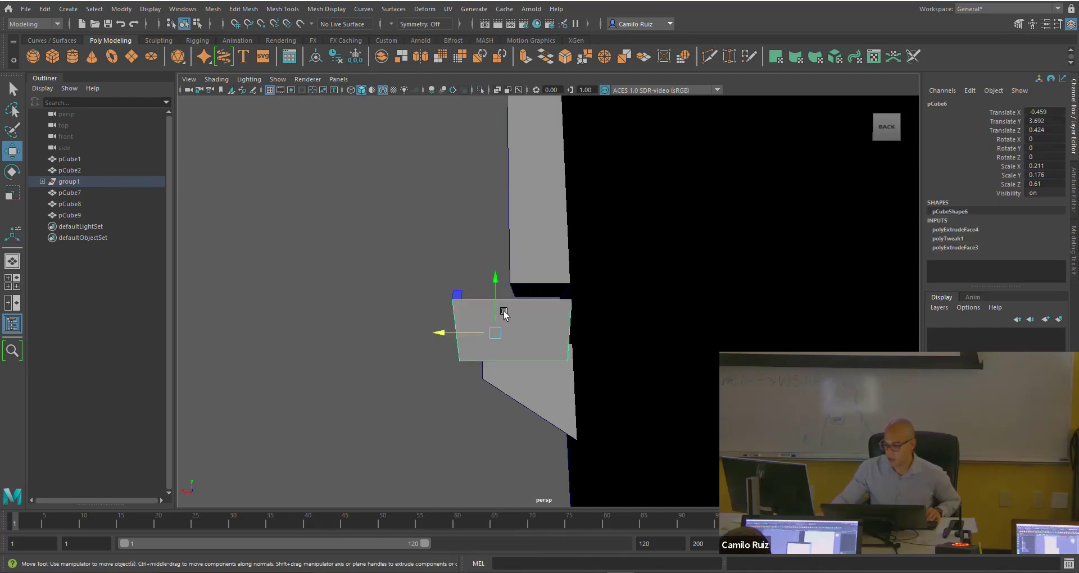
{"action": "left_click_drag", "start_coordinate": [451, 332], "coordinate": [485, 333]}
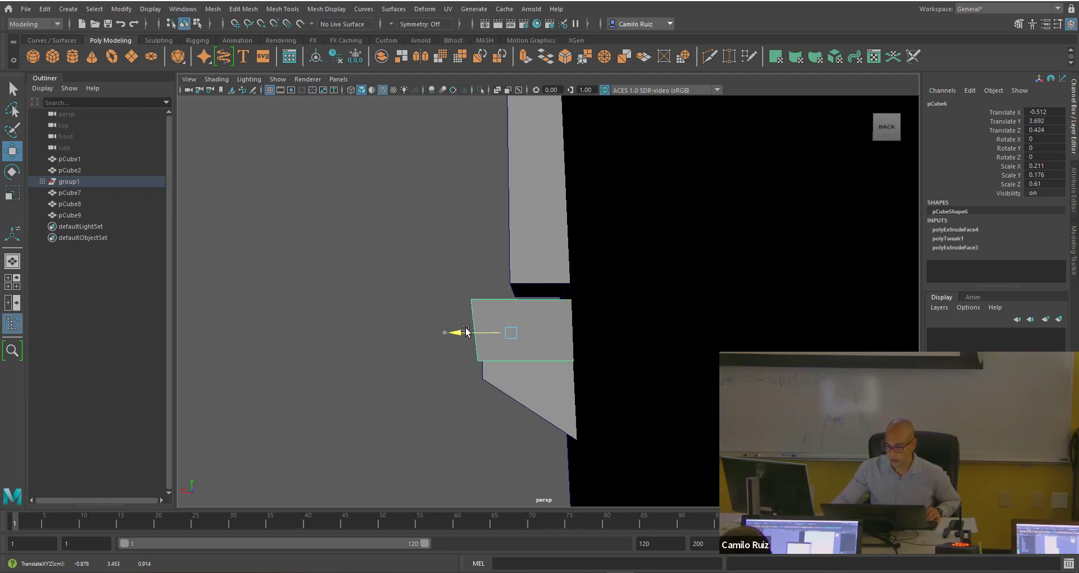
{"action": "left_click", "coordinate": [457, 273]}
Inspect the window, planter box and brackets against the whole building from several angles.
{"action": "left_click_drag", "start_coordinate": [437, 302], "coordinate": [463, 344], "text": "alt"}
{"action": "scroll", "coordinate": [547, 325], "scroll_direction": "down", "scroll_amount": 5}
{"action": "scroll", "coordinate": [493, 366], "scroll_direction": "down", "scroll_amount": 3}
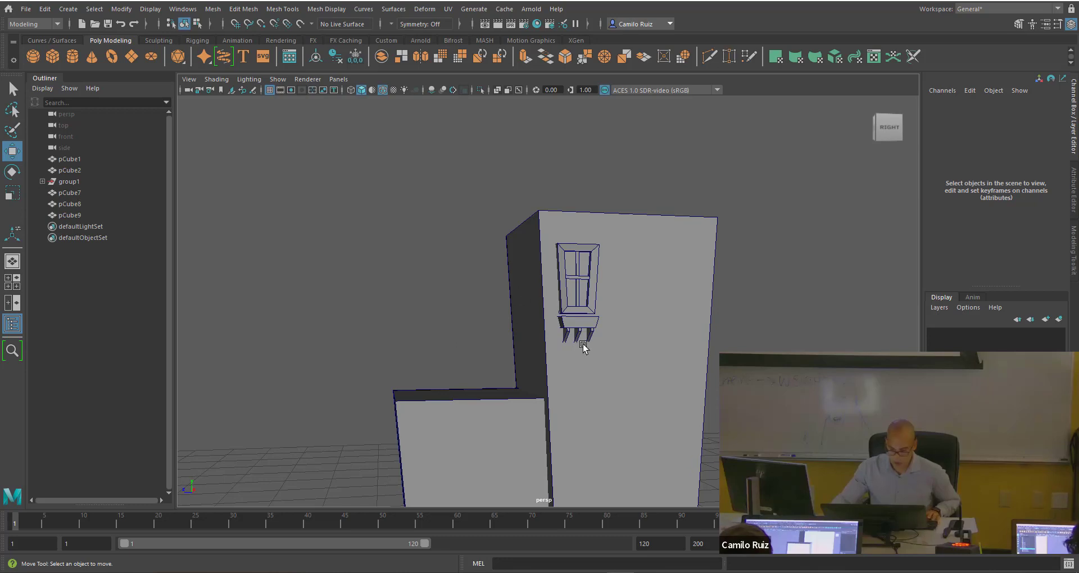
{"action": "middle_click_drag", "start_coordinate": [577, 345], "coordinate": [577, 345], "text": "alt"}
{"action": "left_click_drag", "start_coordinate": [576, 345], "coordinate": [392, 365], "text": "alt"}
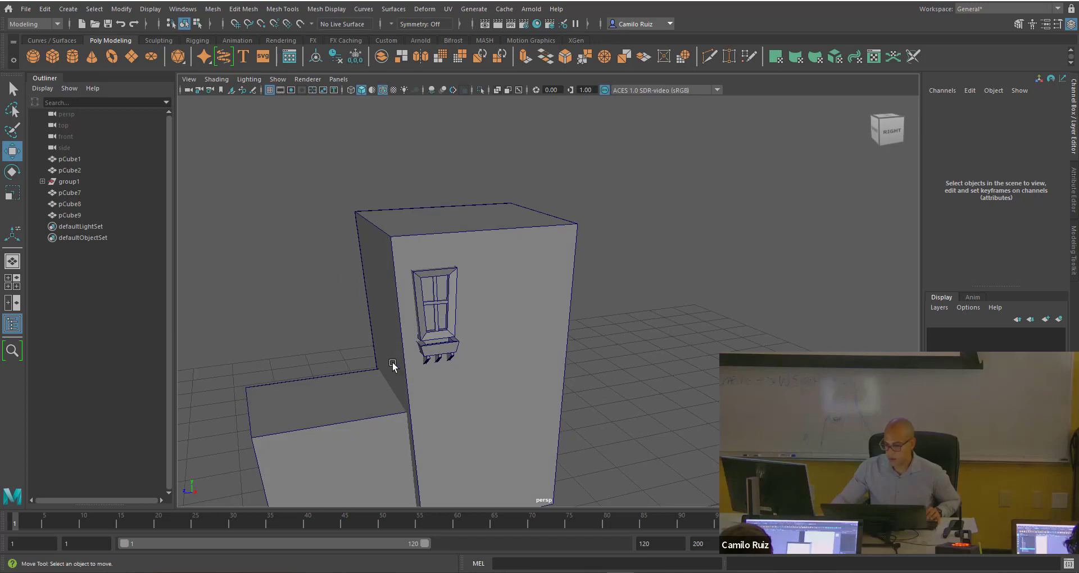
{"action": "scroll", "coordinate": [362, 347], "scroll_direction": "up", "scroll_amount": 3}
{"action": "middle_click_drag", "start_coordinate": [391, 377], "coordinate": [502, 317], "text": "alt"}
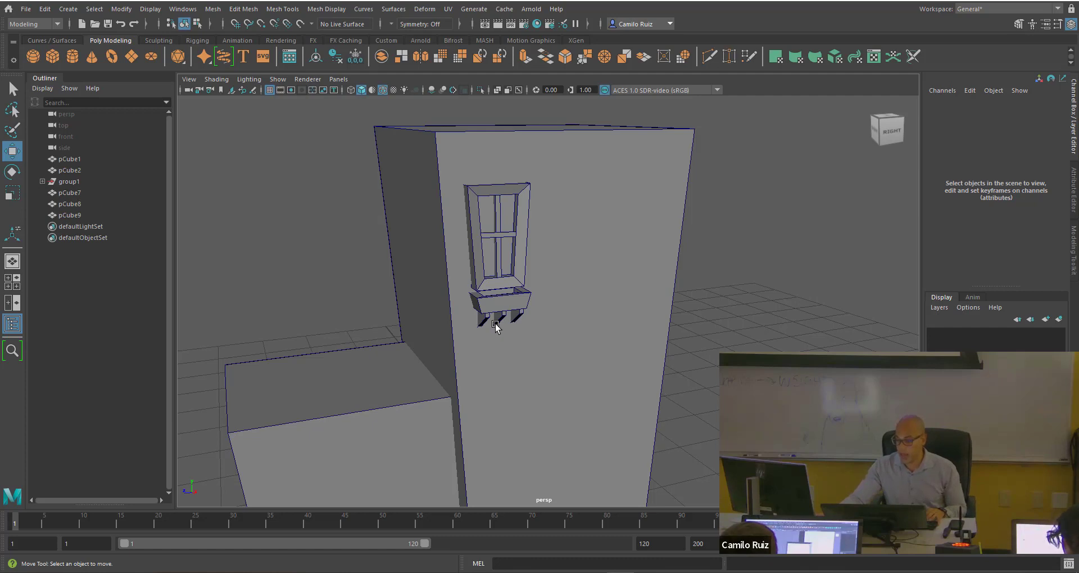
{"action": "scroll", "coordinate": [432, 300], "scroll_direction": "up", "scroll_amount": 2}
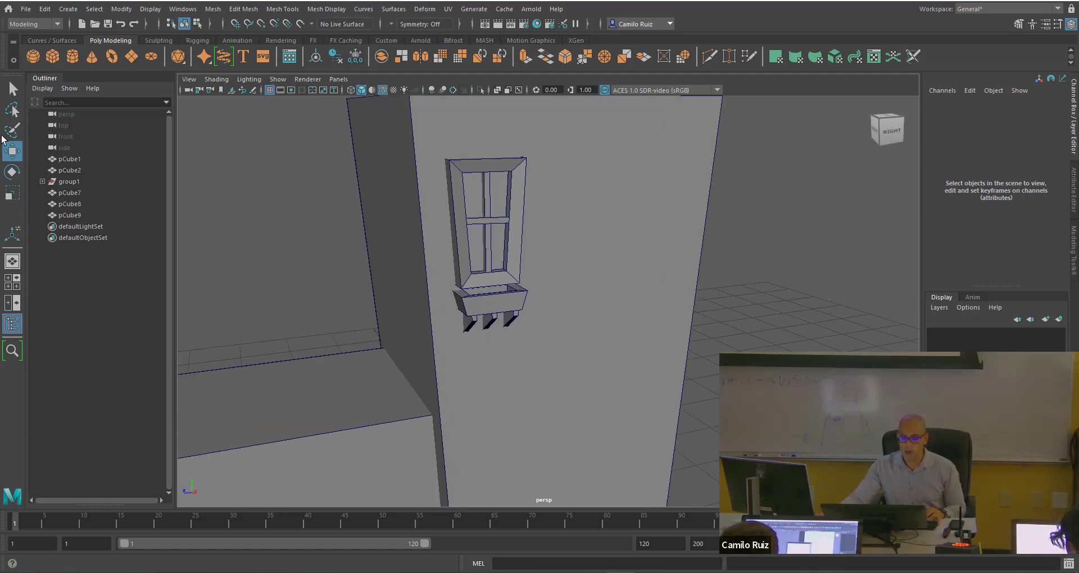
Check which bracket each of the objects pCube7, pCube8 and pCube9 corresponds to.
{"action": "left_click", "coordinate": [73, 193]}
{"action": "left_click", "coordinate": [74, 204]}
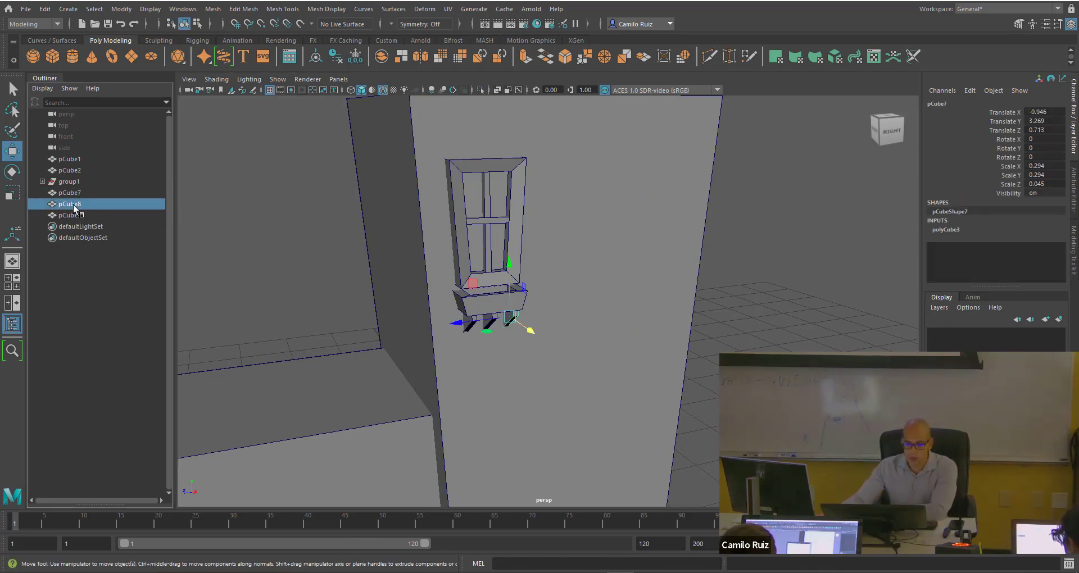
{"action": "left_click", "coordinate": [75, 215]}
{"action": "left_click", "coordinate": [75, 204]}
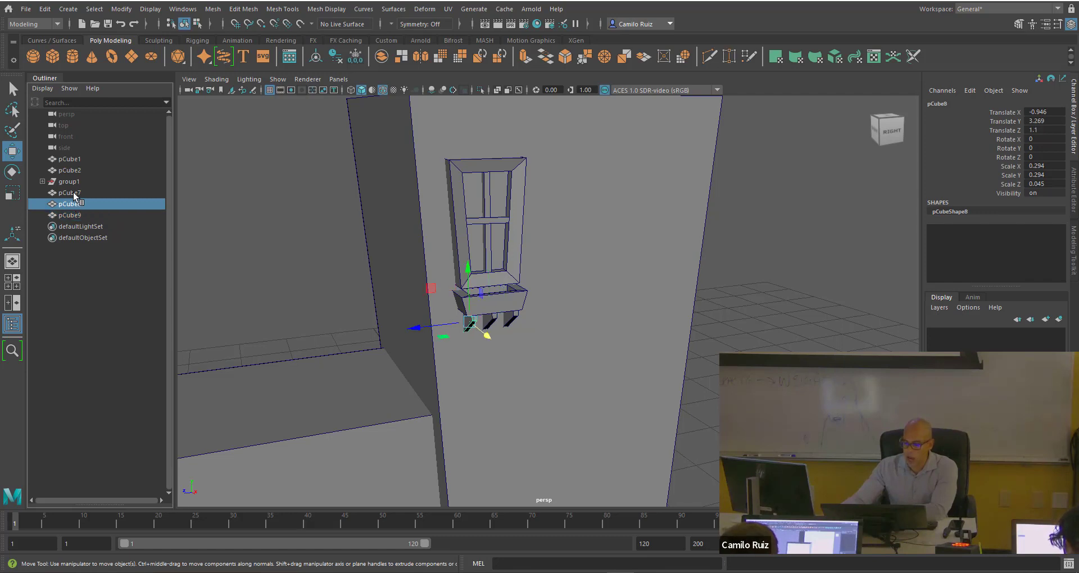
{"action": "left_click", "coordinate": [79, 216]}
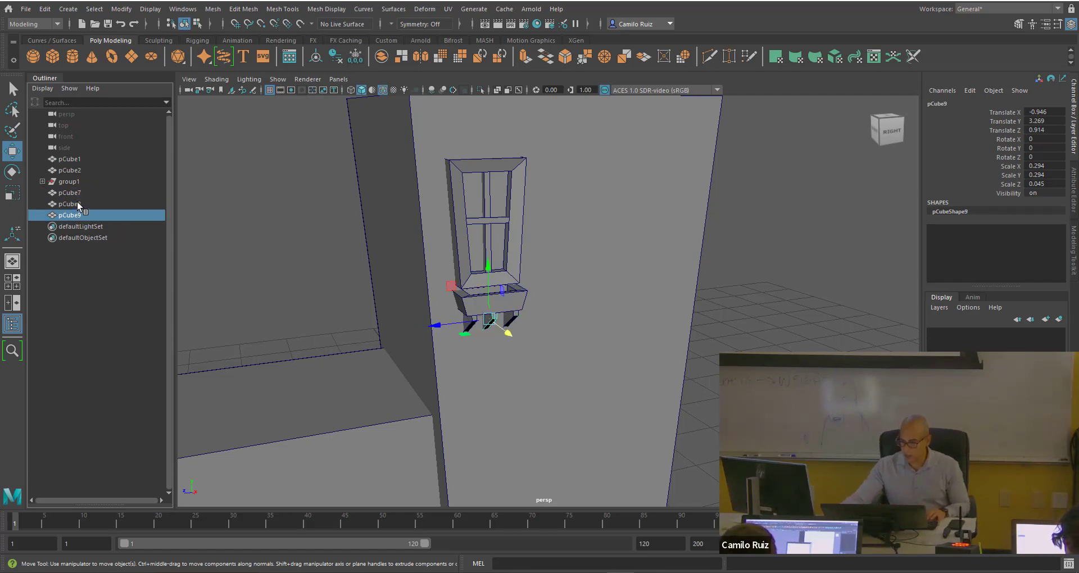
{"action": "left_click", "coordinate": [76, 202]}
{"action": "left_click", "coordinate": [76, 192]}
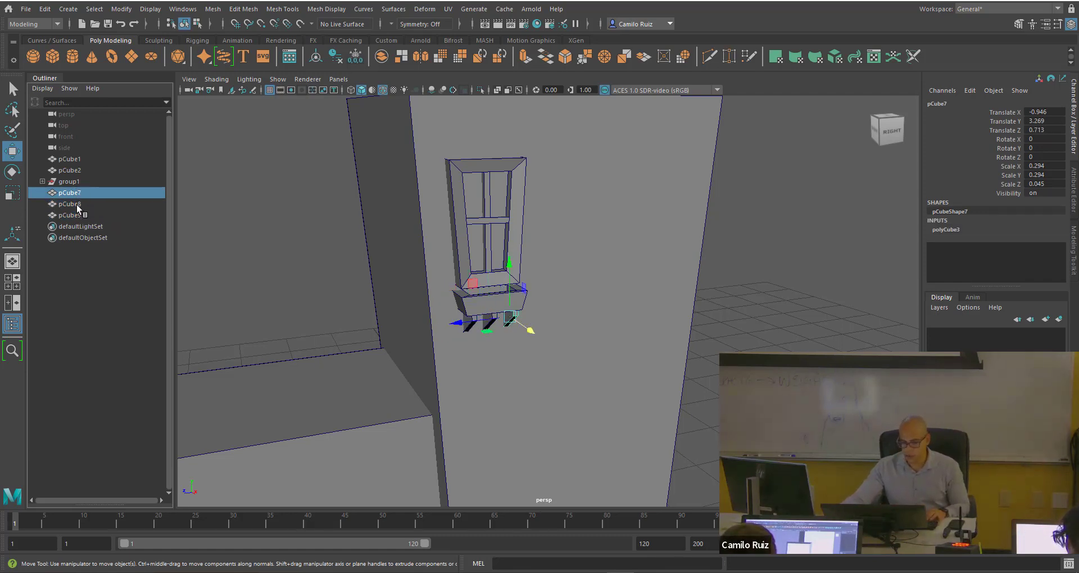
{"action": "left_click", "coordinate": [76, 204]}
{"action": "left_click", "coordinate": [78, 215]}
{"action": "left_click", "coordinate": [76, 202]}
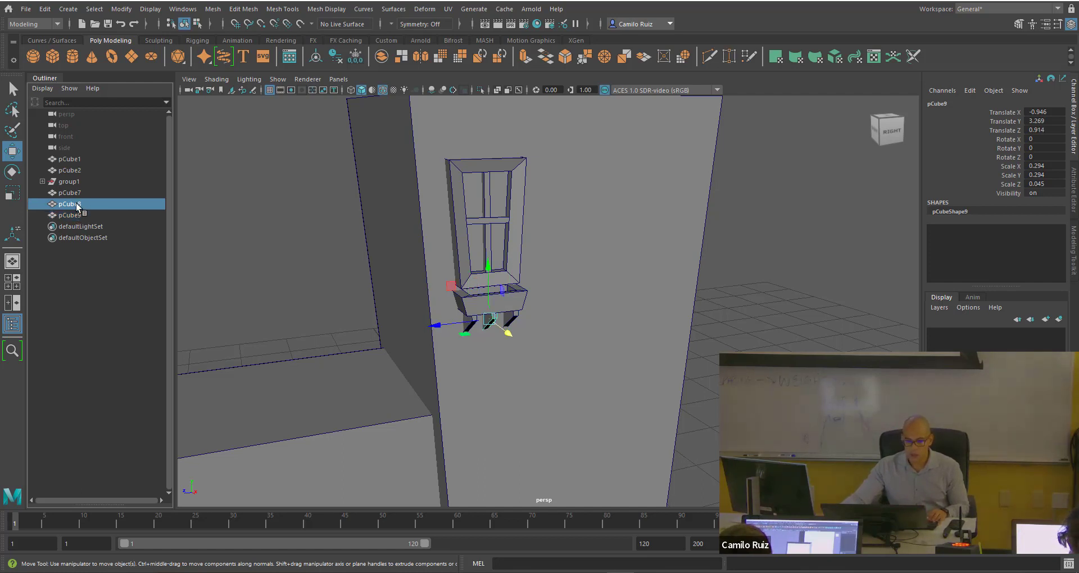
Try parenting pCube7 through pCube9 to group1, then undo the parenting.
{"action": "left_click", "coordinate": [75, 192]}
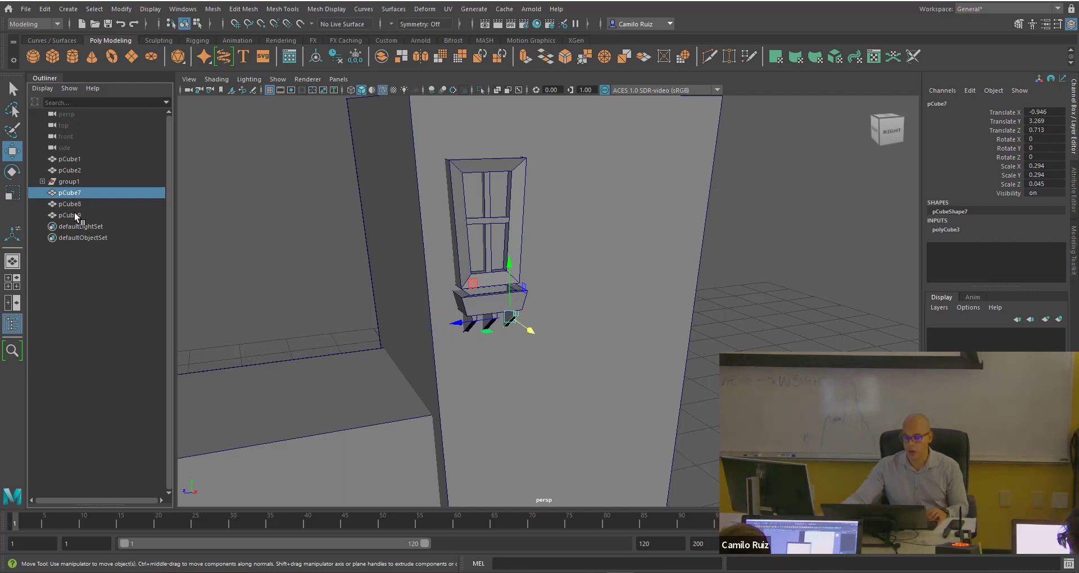
{"action": "left_click", "coordinate": [74, 212], "text": "shift"}
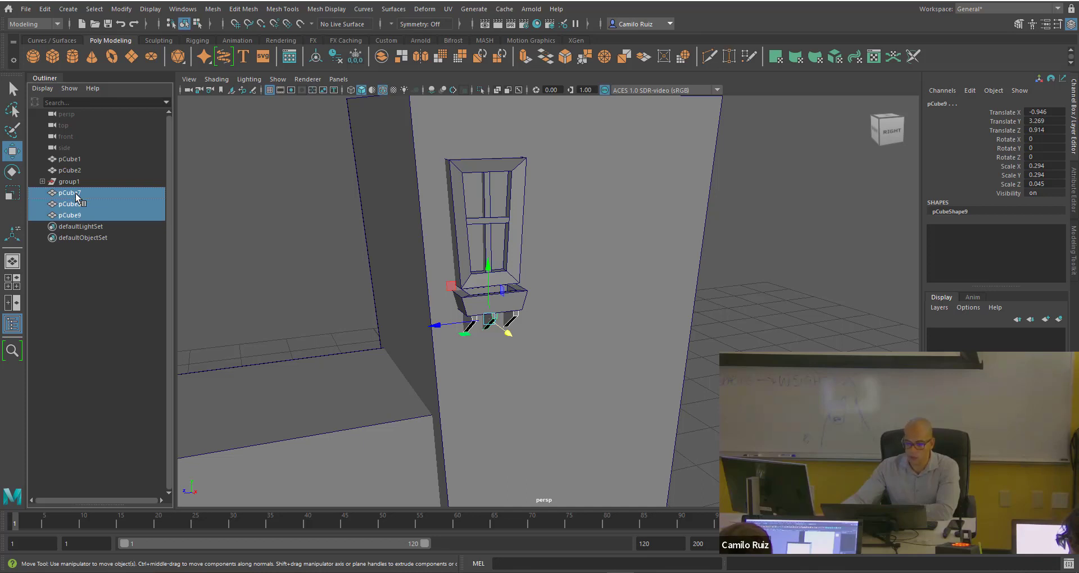
{"action": "middle_click_drag", "start_coordinate": [77, 197], "coordinate": [74, 183]}
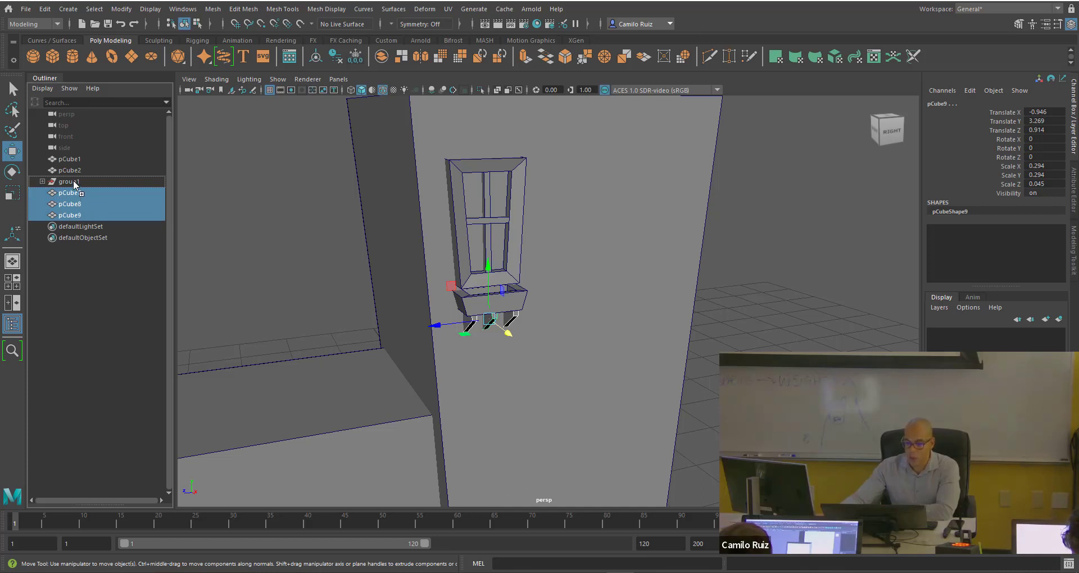
{"action": "middle_click_drag", "start_coordinate": [74, 183], "coordinate": [74, 183]}
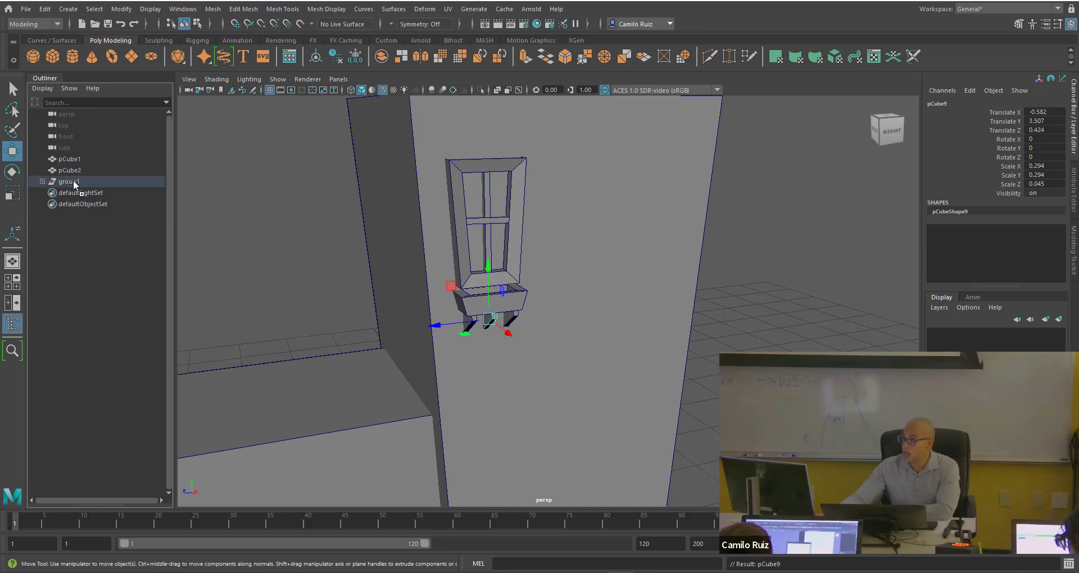
{"action": "key", "text": "ctrl+z"}
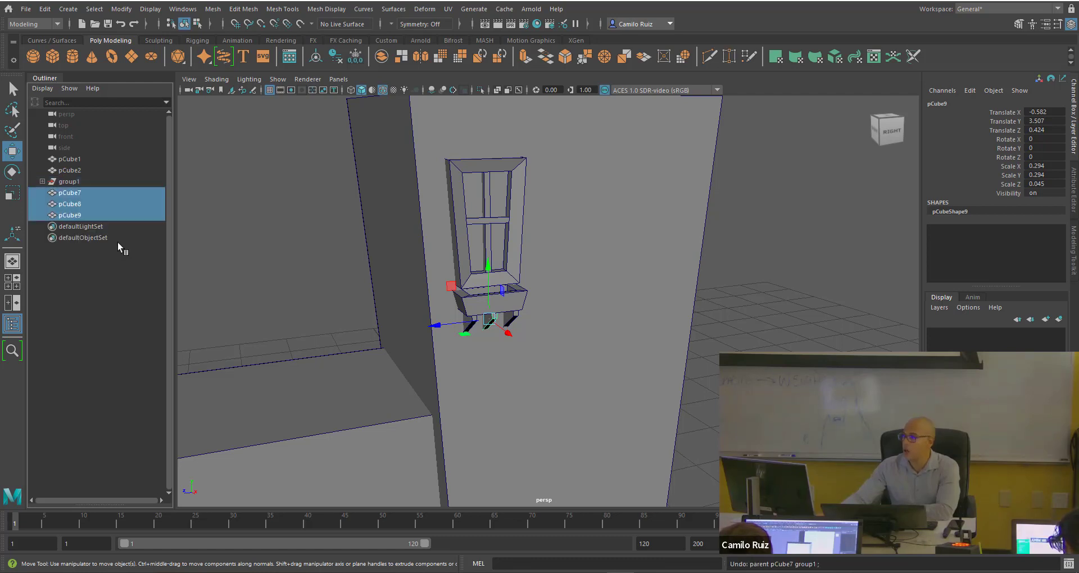
Parent the three brackets pCube7, pCube8 and pCube9 into the window group group1.
{"action": "left_click", "coordinate": [79, 191]}
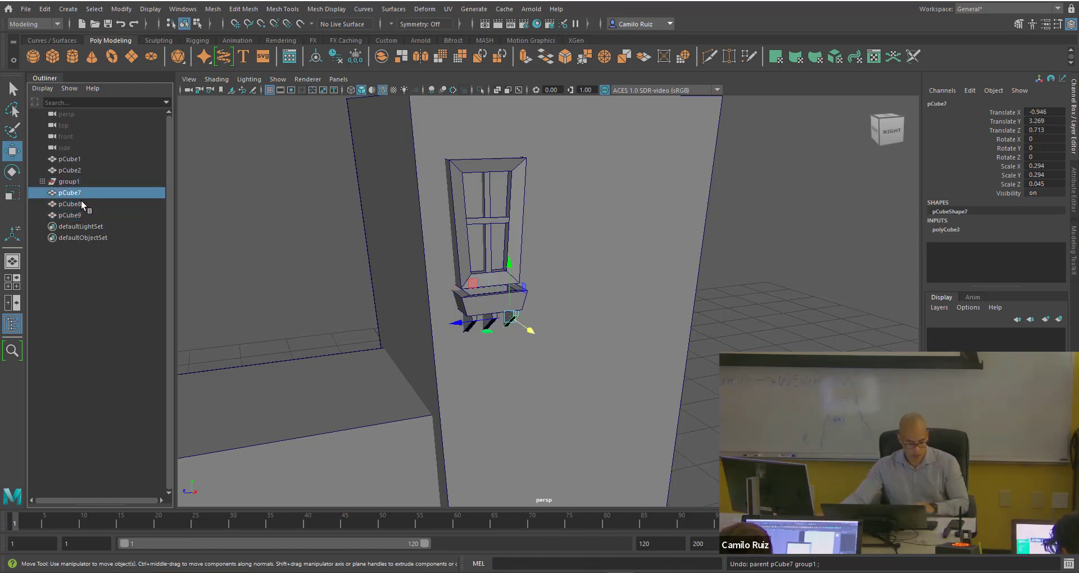
{"action": "key", "text": "Caps_Lock"}
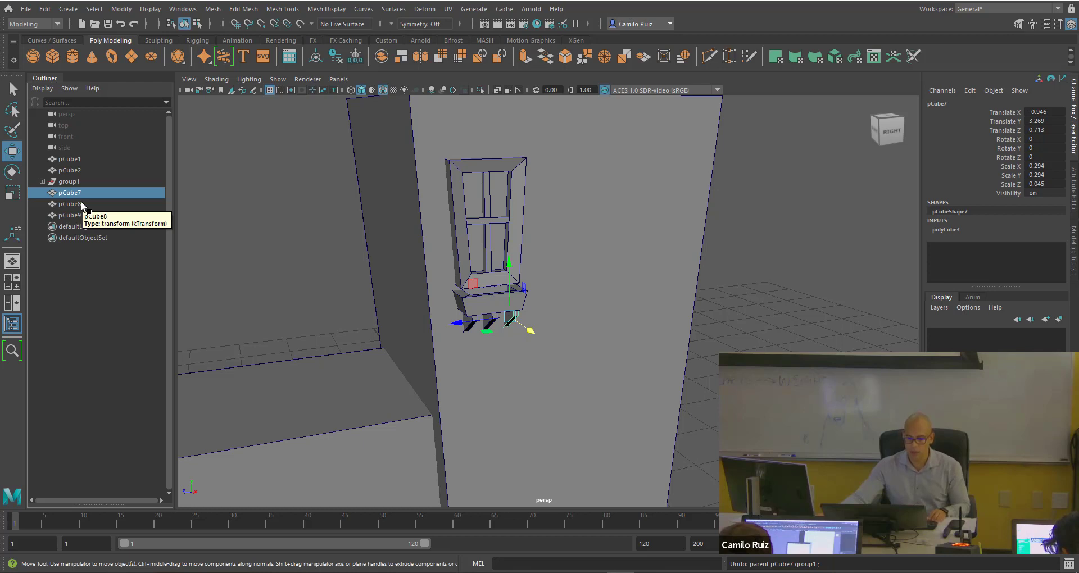
{"action": "left_click", "coordinate": [80, 206], "text": "shift"}
{"action": "left_click", "coordinate": [80, 216], "text": "shift"}
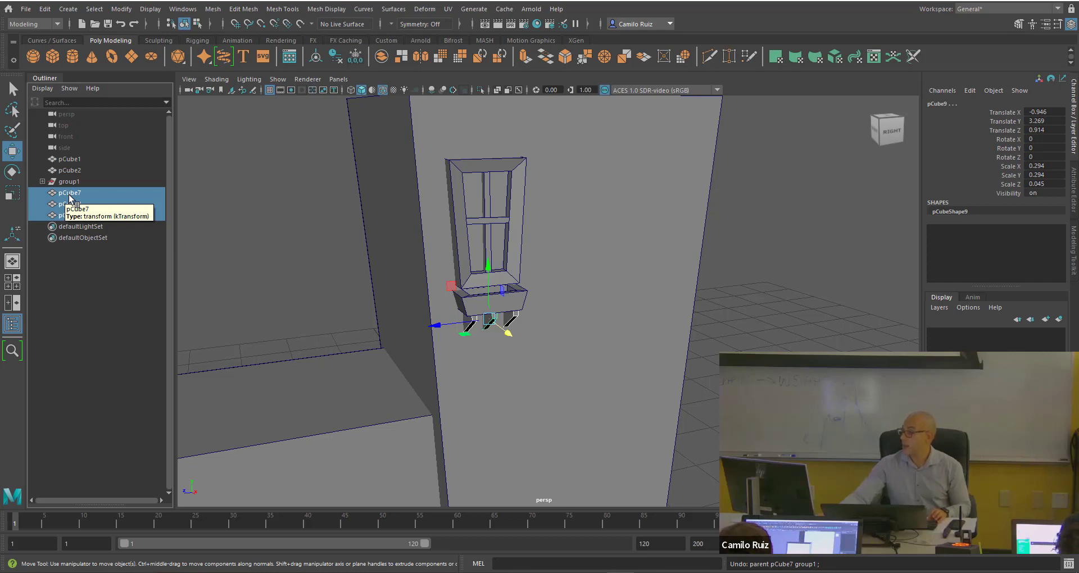
{"action": "middle_click_drag", "start_coordinate": [70, 198], "coordinate": [74, 183]}
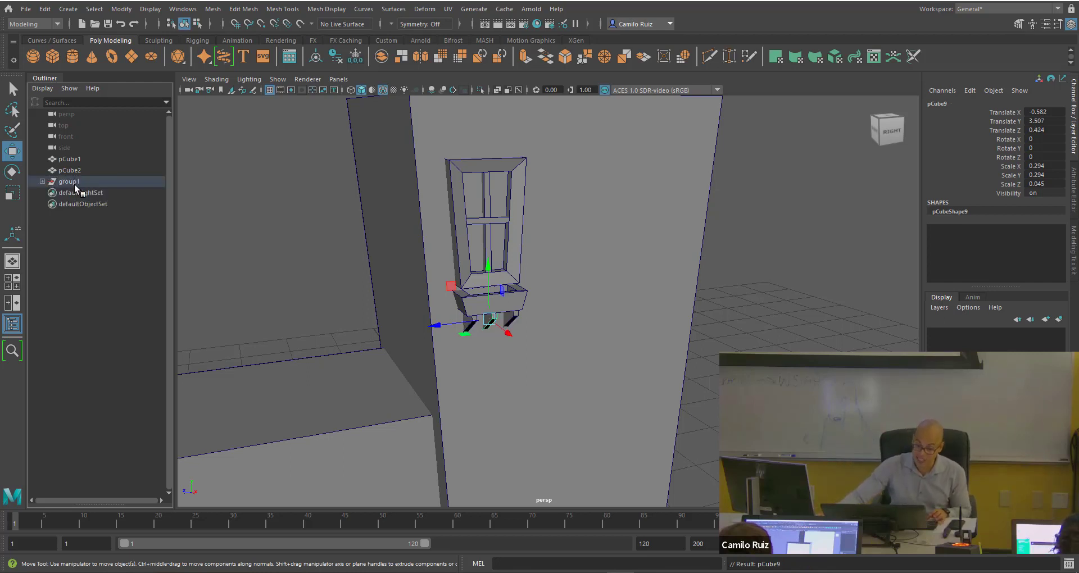
Move the complete window group group1 along Z to about 0.44 on the tower wall.
{"action": "left_click", "coordinate": [73, 183]}
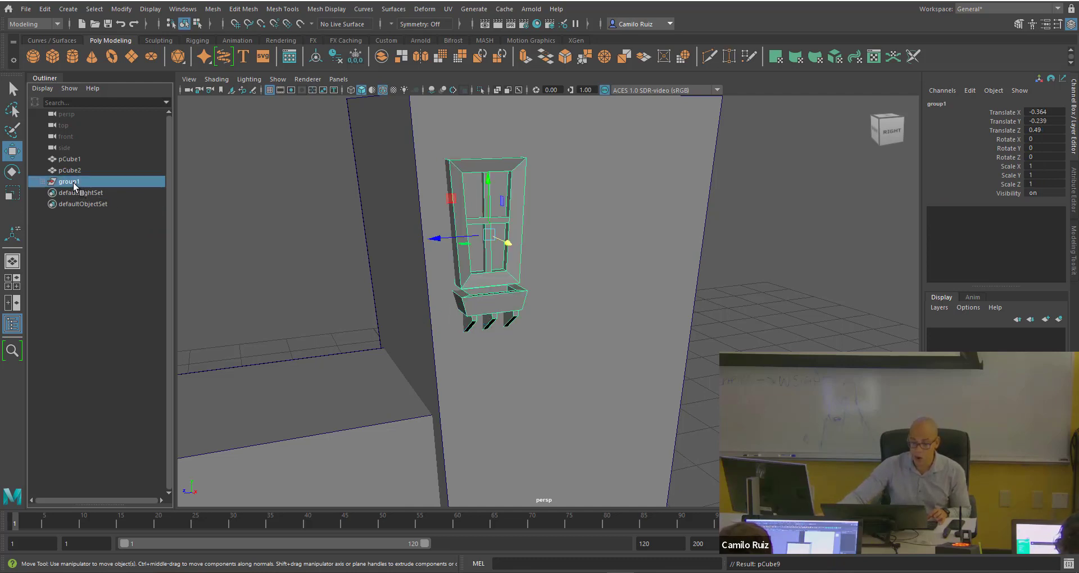
{"action": "left_click_drag", "start_coordinate": [433, 238], "coordinate": [425, 244]}
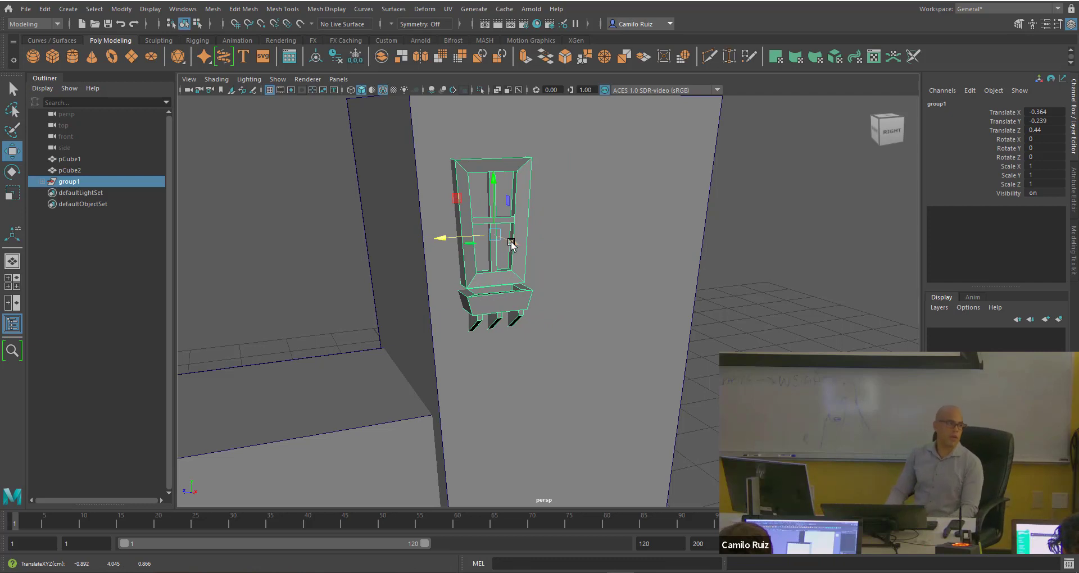
{"action": "mouse_move", "coordinate": [512, 244]}
{"action": "left_mouse_down"}
{"action": "mouse_move", "coordinate": [524, 270]}
{"action": "mouse_move", "coordinate": [513, 241]}
{"action": "left_mouse_up"}
{"action": "left_click", "coordinate": [234, 225]}
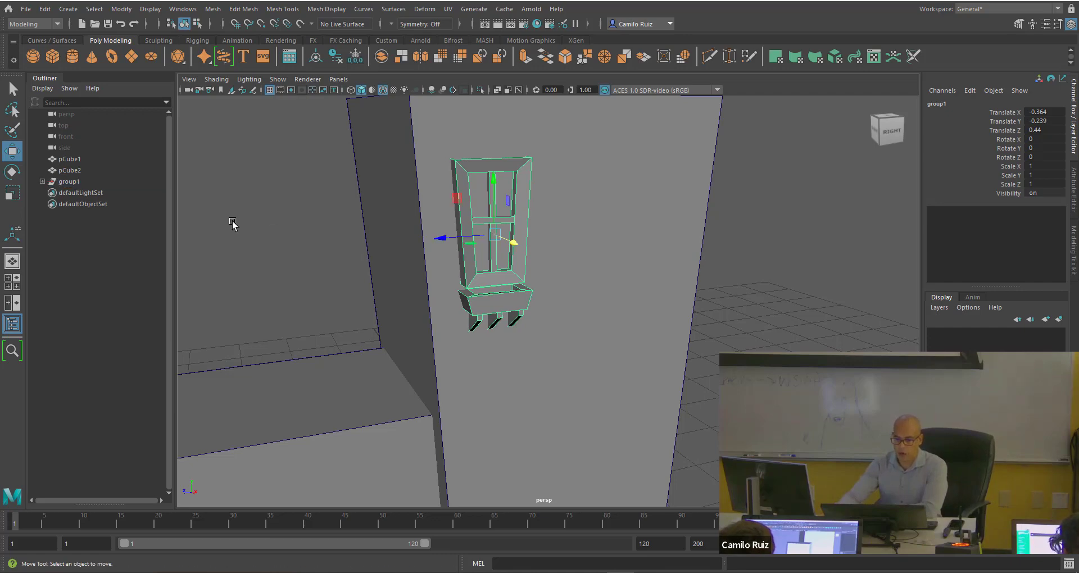
Duplicate the window group and slide the copy along Z to the opposite side of the tower wall, level with the original.
{"action": "scroll", "coordinate": [434, 256], "scroll_direction": "down", "scroll_amount": 6}
{"action": "left_click_drag", "start_coordinate": [433, 257], "coordinate": [397, 251], "text": "alt"}
{"action": "left_click_drag", "start_coordinate": [416, 332], "coordinate": [448, 336], "text": "alt"}
{"action": "scroll", "coordinate": [455, 338], "scroll_direction": "up", "scroll_amount": 3}
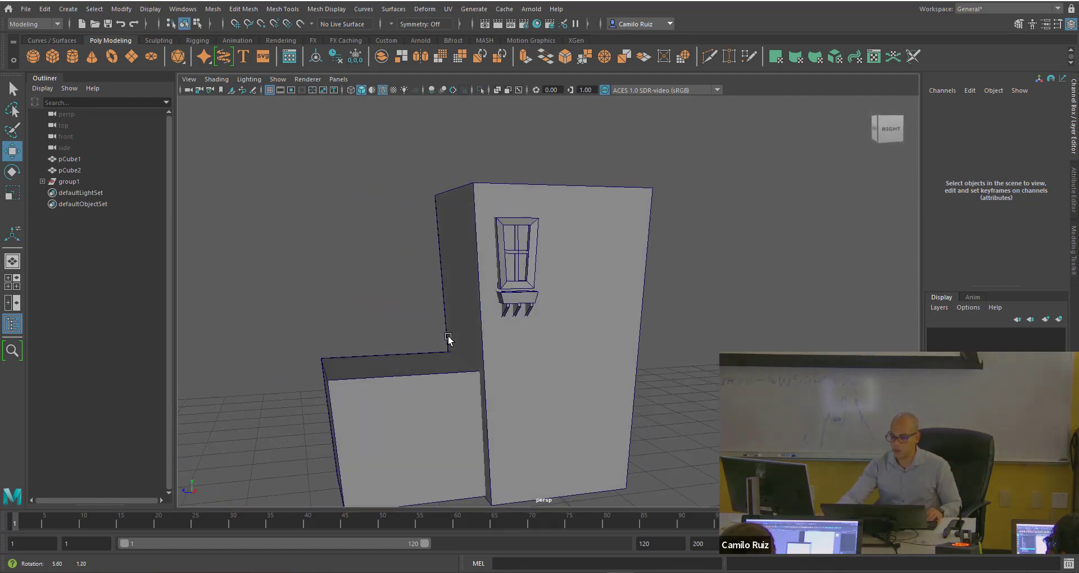
{"action": "middle_click_drag", "start_coordinate": [446, 315], "coordinate": [407, 324], "text": "alt"}
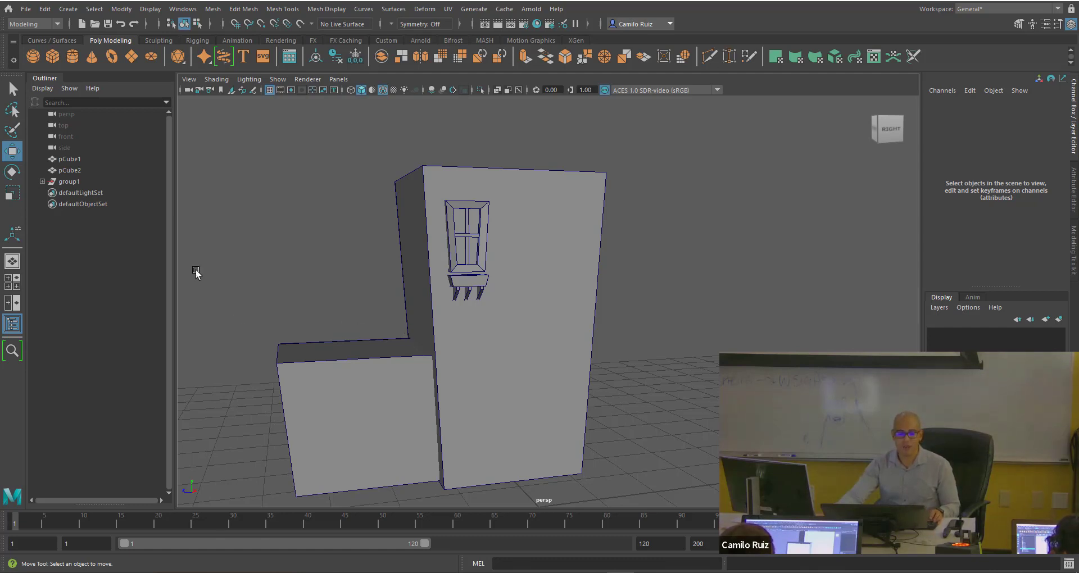
{"action": "left_click", "coordinate": [70, 182]}
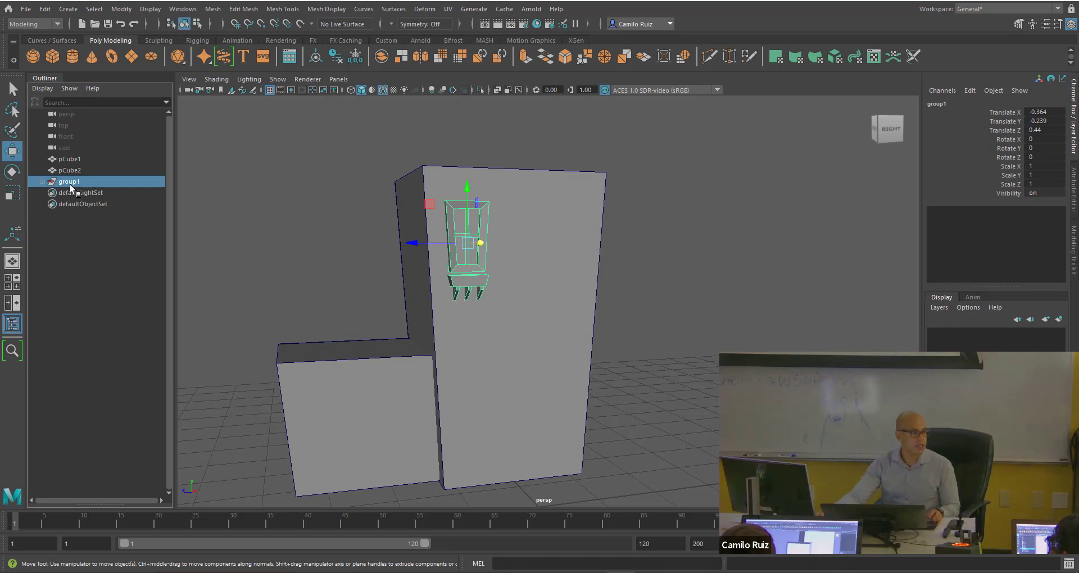
{"action": "key", "text": "ctrl+d"}
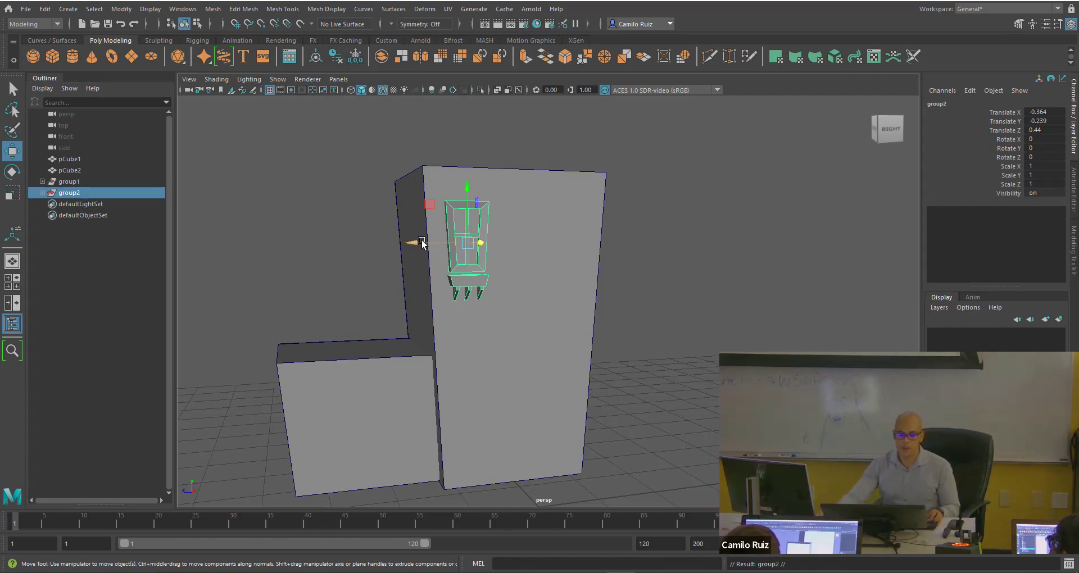
{"action": "left_click_drag", "start_coordinate": [422, 243], "coordinate": [515, 246]}
{"action": "left_click_drag", "start_coordinate": [686, 217], "coordinate": [655, 224], "text": "alt"}
{"action": "left_click", "coordinate": [649, 226]}
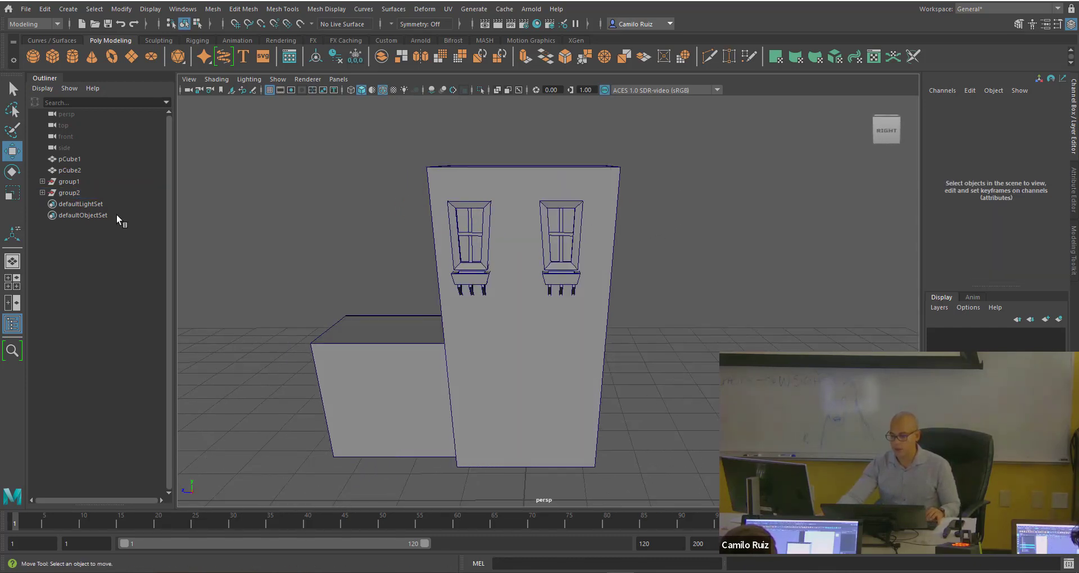
Duplicate both window groups, group1 and group2, and move the copies down the tower wall to form a second row, Y about -2.227.
{"action": "left_click", "coordinate": [64, 193]}
{"action": "left_click", "coordinate": [66, 181], "text": "ctrl"}
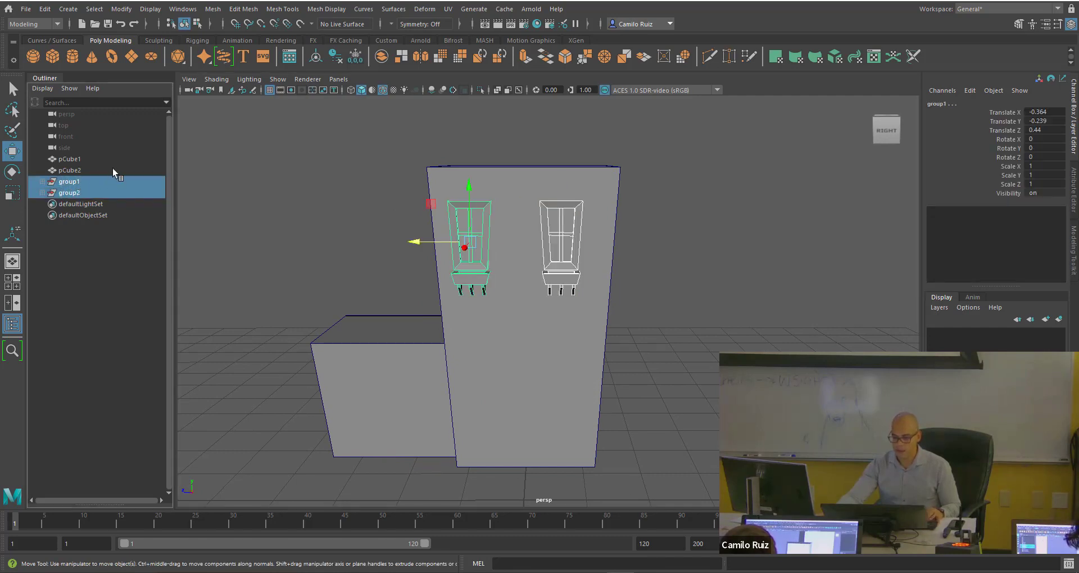
{"action": "key", "text": "ctrl+d"}
{"action": "left_click_drag", "start_coordinate": [470, 186], "coordinate": [481, 310]}
{"action": "left_click", "coordinate": [391, 221]}
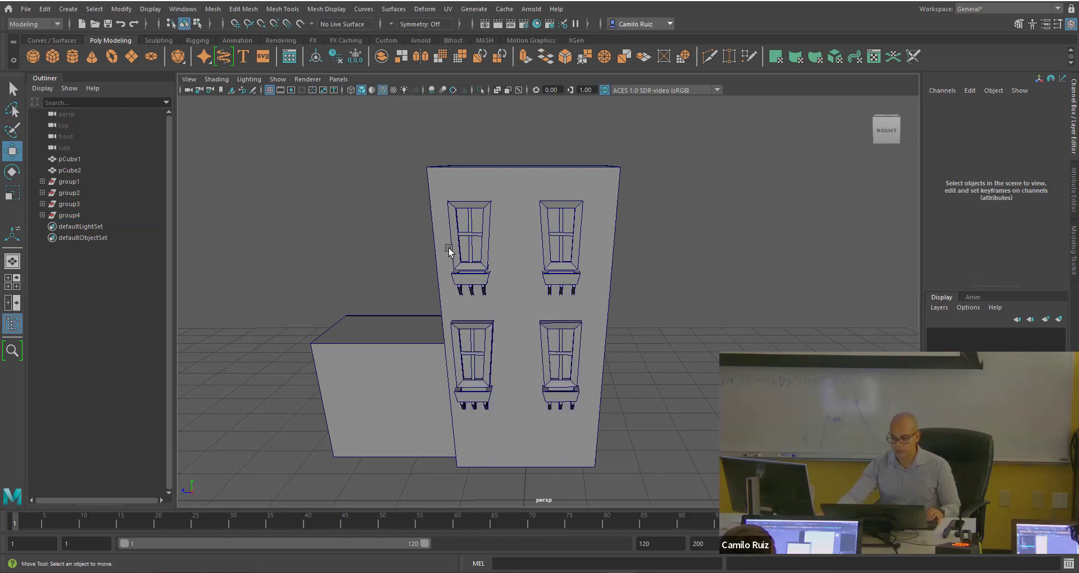
Shift all four window groups together along Z to centre them on the tower wall, group1 at about 0.322.
{"action": "left_click", "coordinate": [77, 210]}
{"action": "left_click", "coordinate": [80, 180], "text": "shift"}
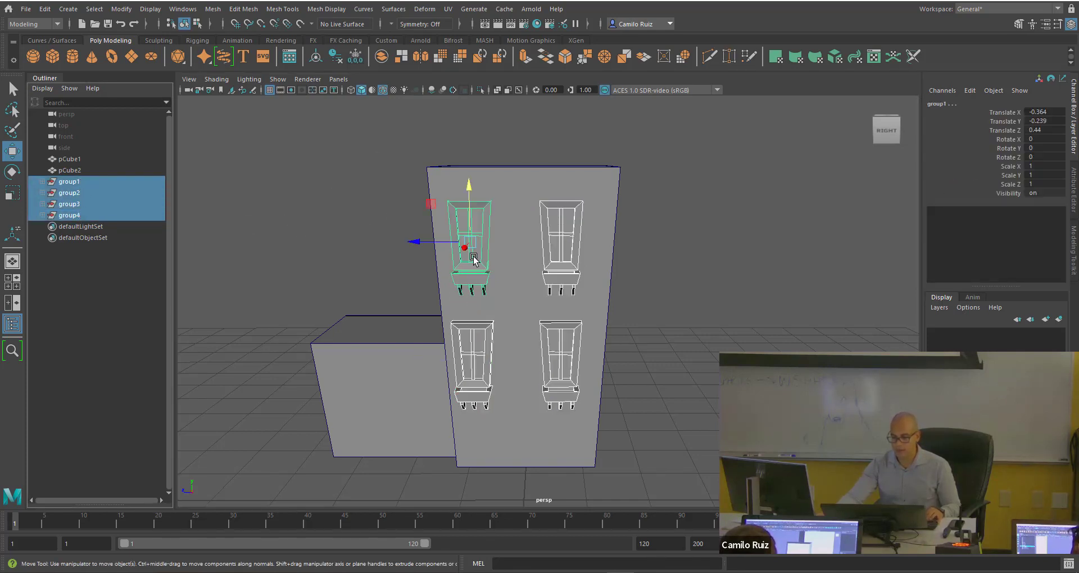
{"action": "left_click_drag", "start_coordinate": [433, 243], "coordinate": [421, 240]}
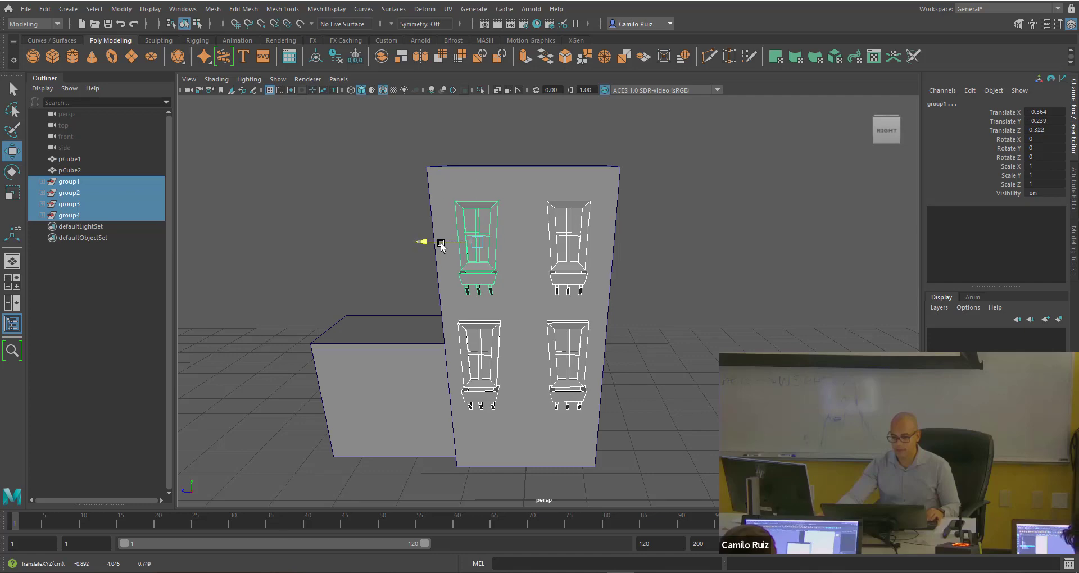
{"action": "left_click", "coordinate": [371, 200]}
Tilt the lower window groups group3 and group4 about -3.17 degrees around Z and move them against the tower wall, X about -0.428.
{"action": "left_click_drag", "start_coordinate": [349, 231], "coordinate": [443, 219], "text": "alt"}
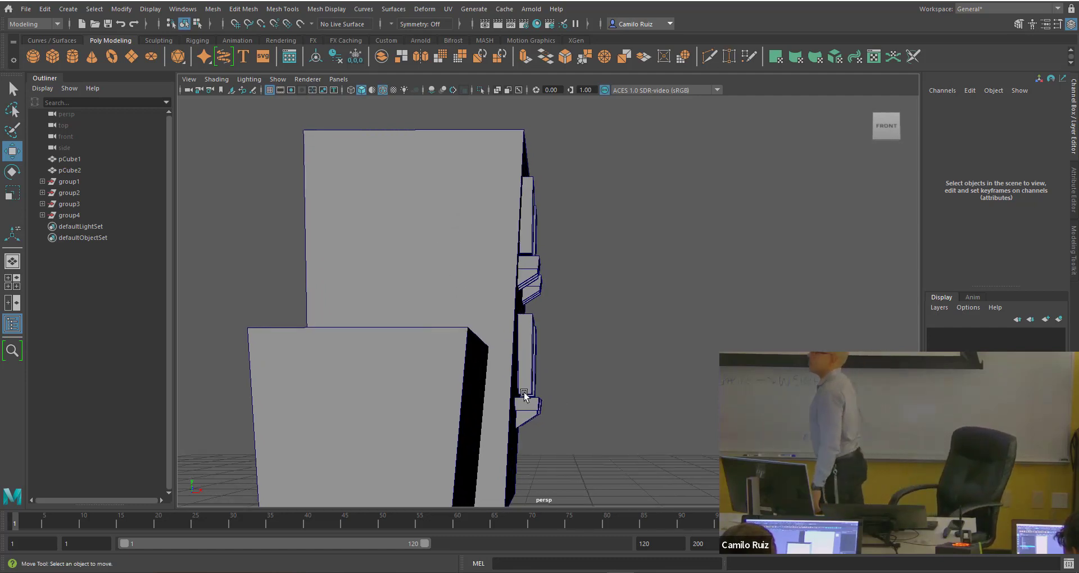
{"action": "left_click", "coordinate": [63, 213]}
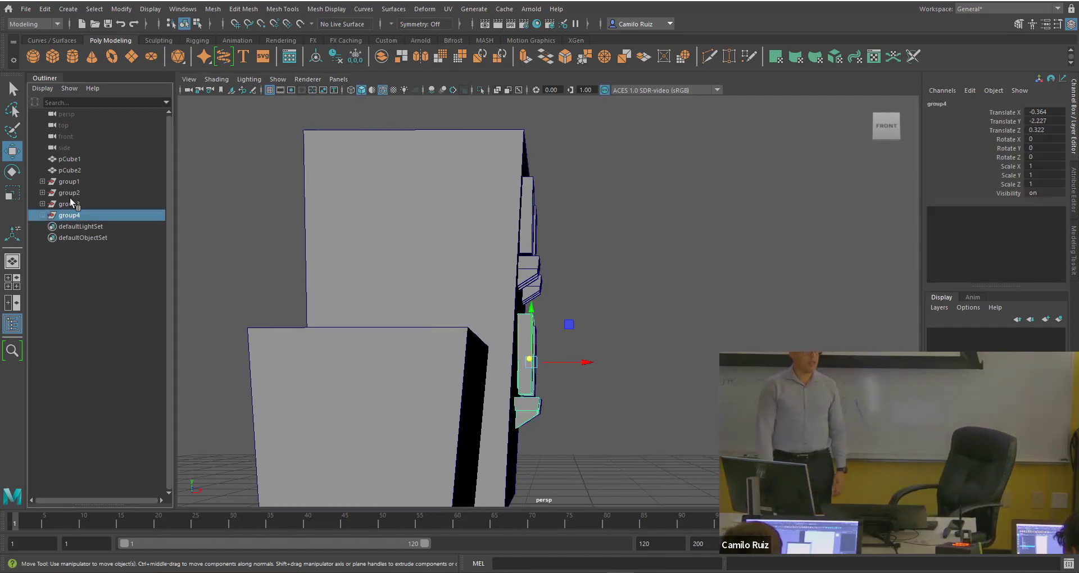
{"action": "left_click", "coordinate": [72, 194], "text": "shift"}
{"action": "left_click", "coordinate": [87, 204]}
{"action": "left_click", "coordinate": [73, 217], "text": "shift"}
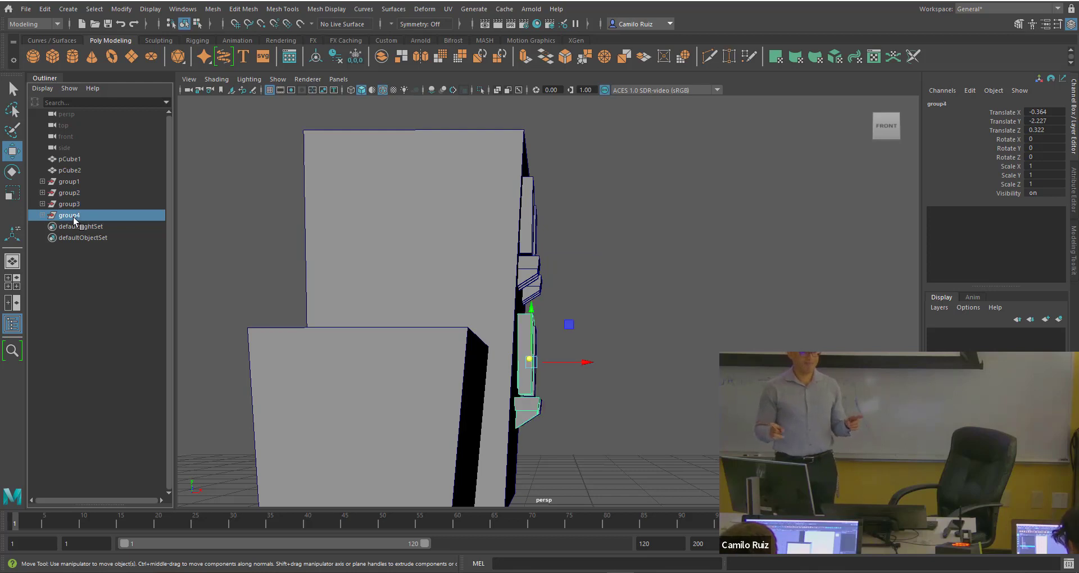
{"action": "left_click_drag", "start_coordinate": [597, 429], "coordinate": [189, 276]}
{"action": "left_click", "coordinate": [87, 214]}
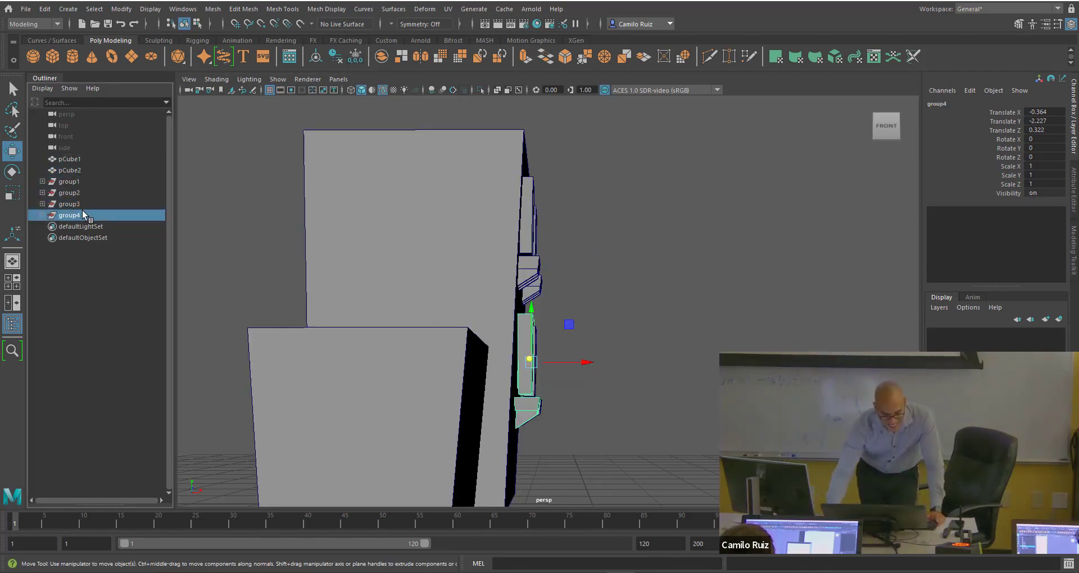
{"action": "left_click", "coordinate": [82, 204], "text": "shift"}
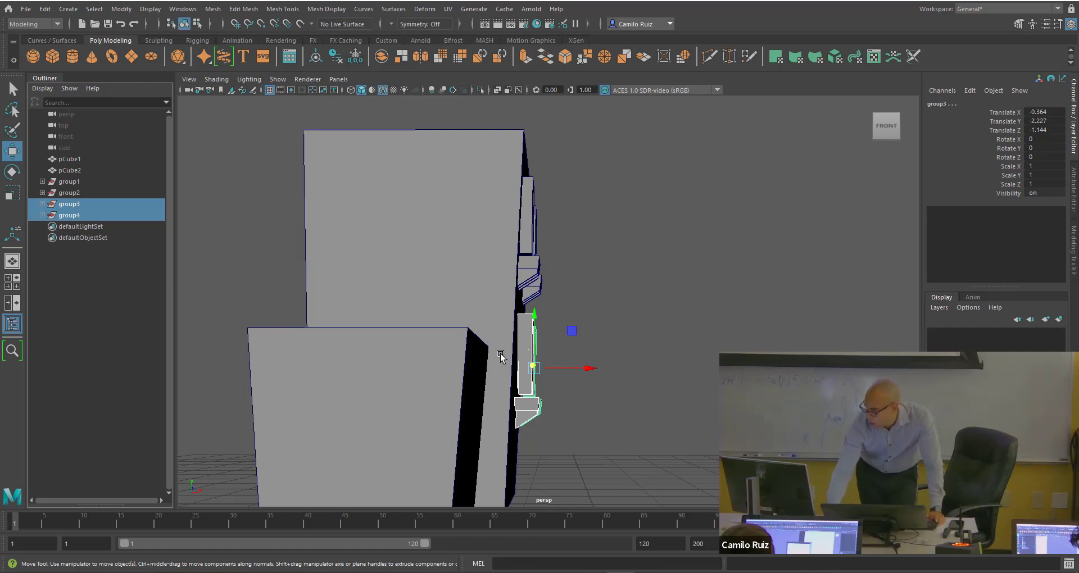
{"action": "key", "text": "e"}
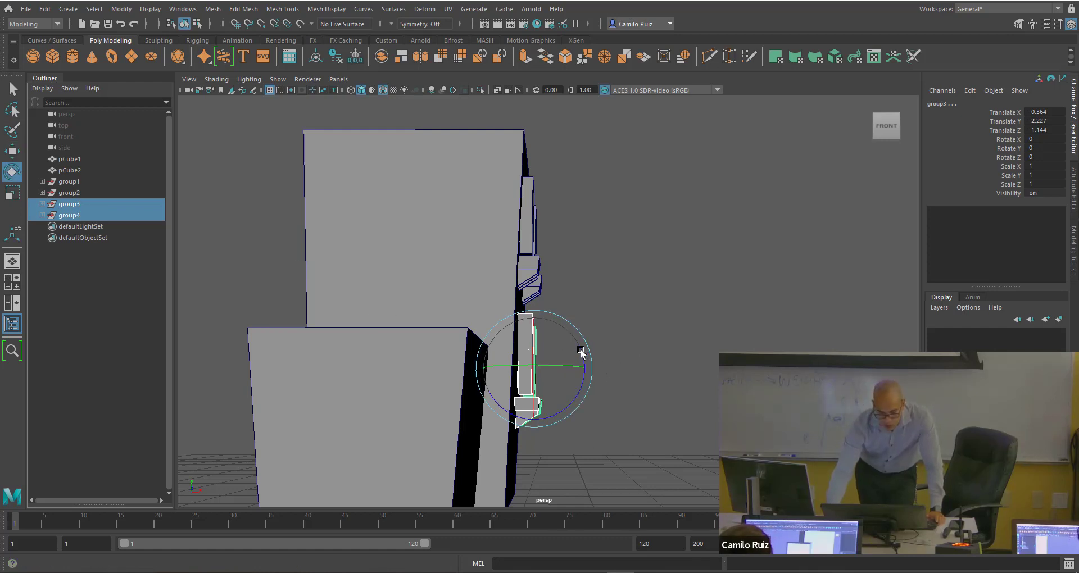
{"action": "left_click_drag", "start_coordinate": [581, 353], "coordinate": [584, 372]}
{"action": "left_click", "coordinate": [12, 150]}
{"action": "left_click", "coordinate": [608, 321]}
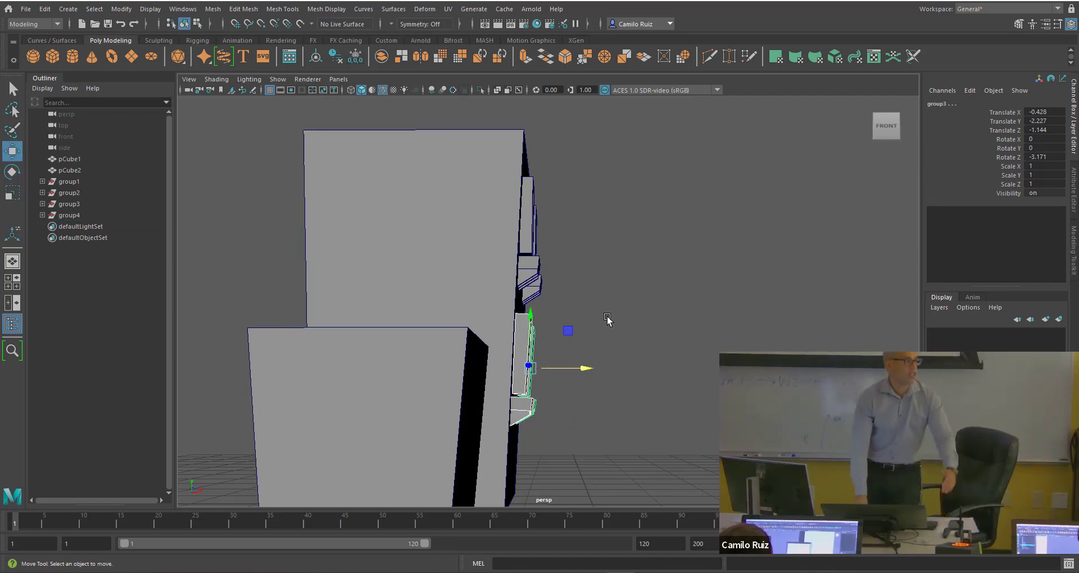
Save the scene as a new version named LowPolyBuilding_02.mb in the project's scenes folder.
{"action": "left_click_drag", "start_coordinate": [632, 331], "coordinate": [517, 341], "text": "alt"}
{"action": "left_click", "coordinate": [25, 9]}
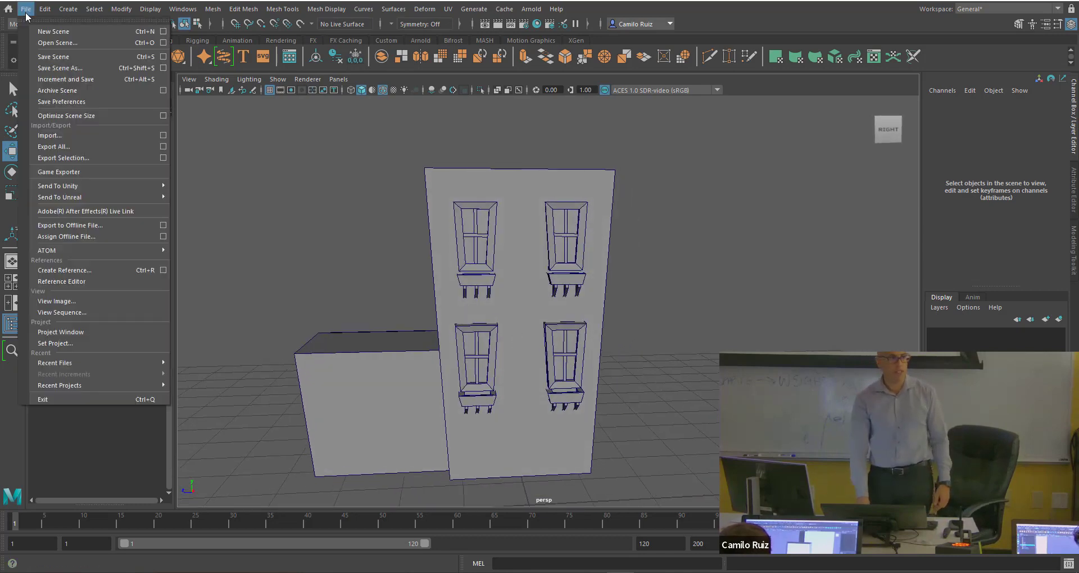
{"action": "left_click", "coordinate": [52, 69]}
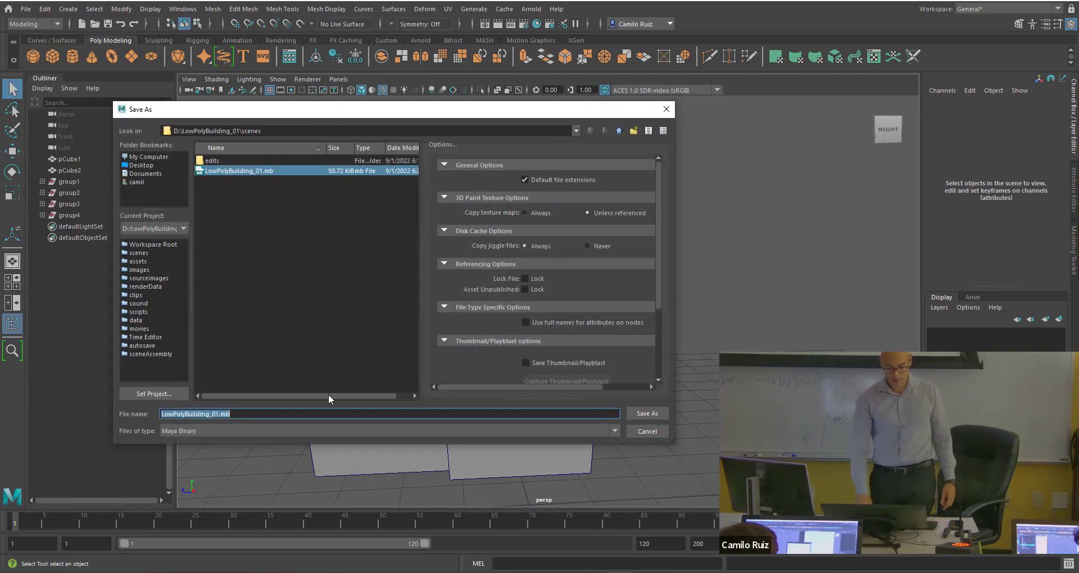
{"action": "left_click", "coordinate": [219, 414]}
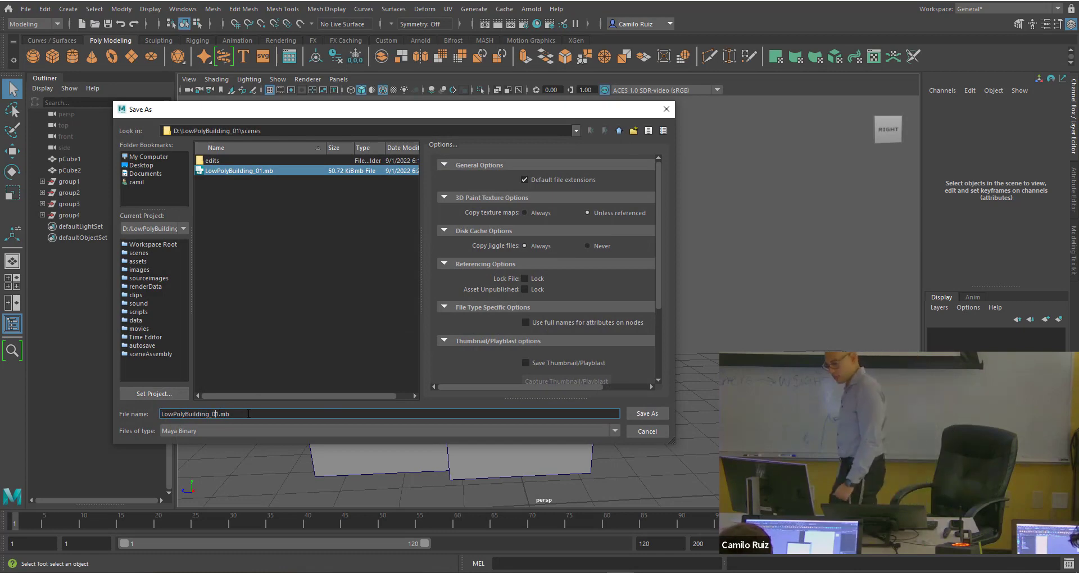
{"action": "key", "text": "BackSpace"}
{"action": "type", "text": "2"}
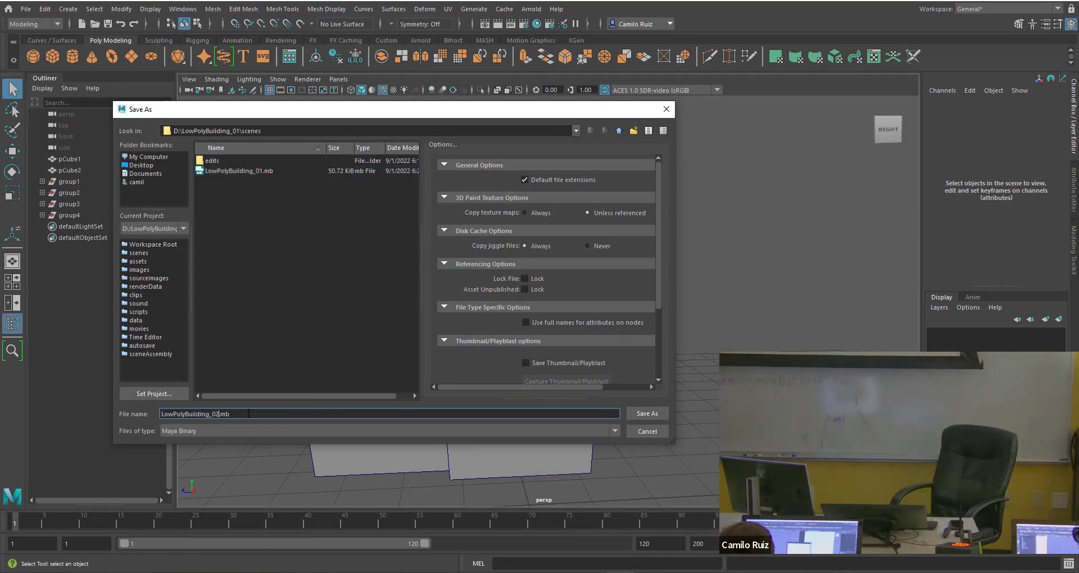
{"action": "key", "text": "Return"}
Insert an edge loop around the tower pCube1 just below its top edge, above the upper windows.
{"action": "key", "text": "w"}
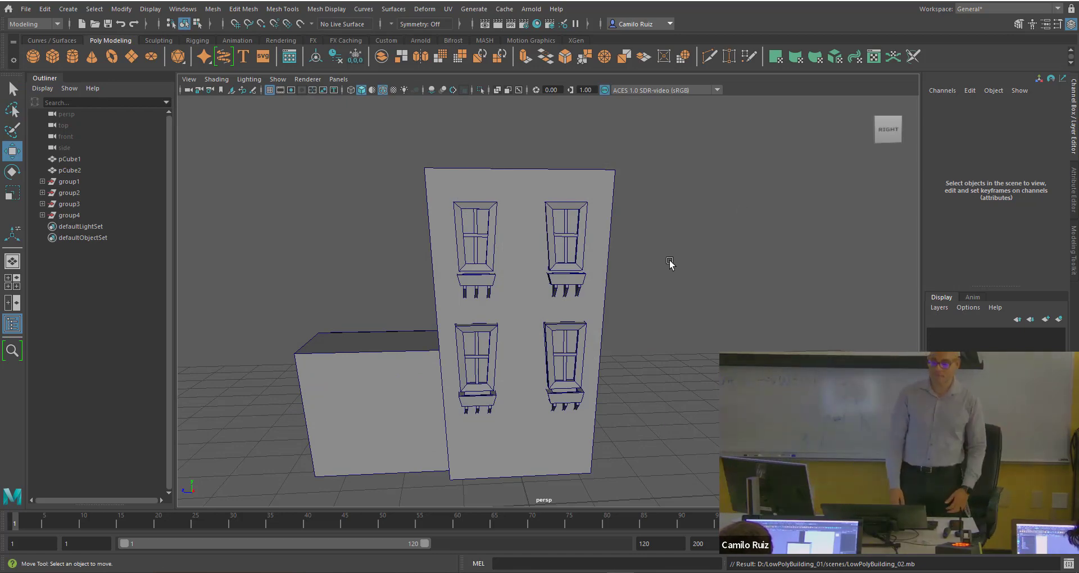
{"action": "left_click_drag", "start_coordinate": [657, 286], "coordinate": [670, 290], "text": "alt"}
{"action": "left_click_drag", "start_coordinate": [680, 300], "coordinate": [628, 287], "text": "alt"}
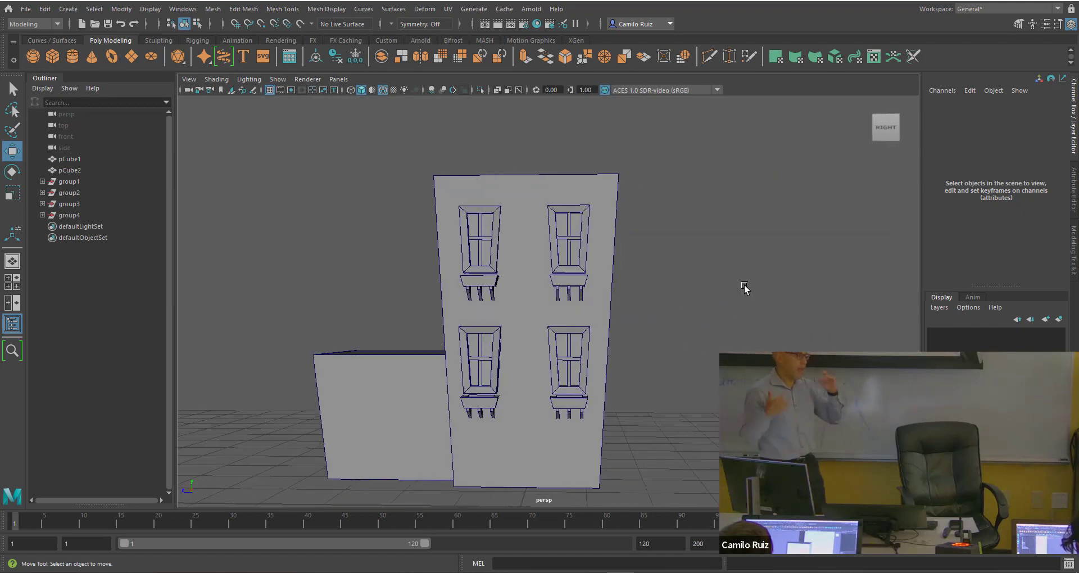
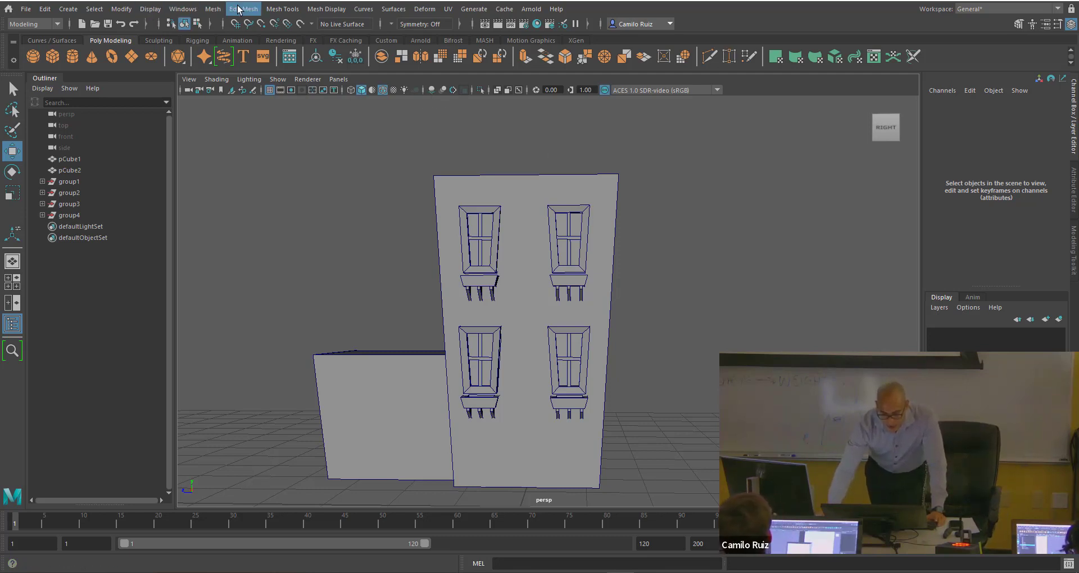
{"action": "left_click", "coordinate": [282, 10]}
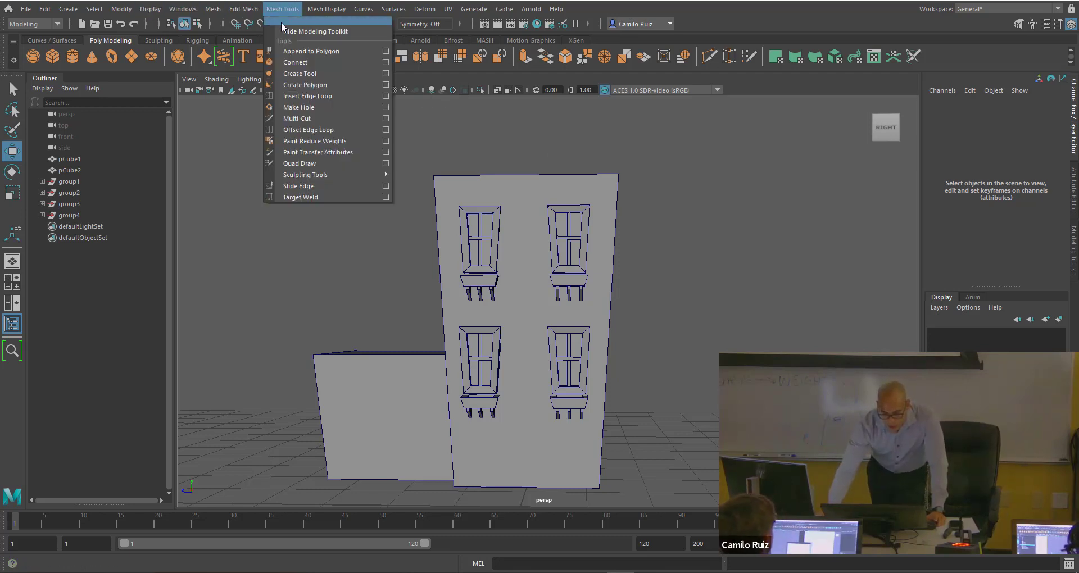
{"action": "left_click", "coordinate": [316, 97]}
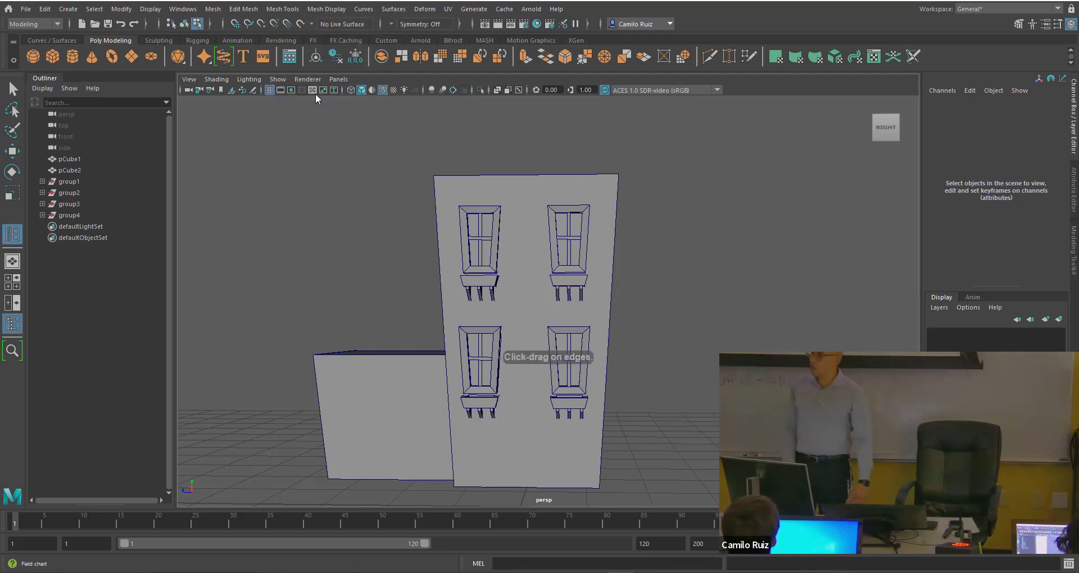
{"action": "left_click_drag", "start_coordinate": [360, 133], "coordinate": [424, 149], "text": "alt"}
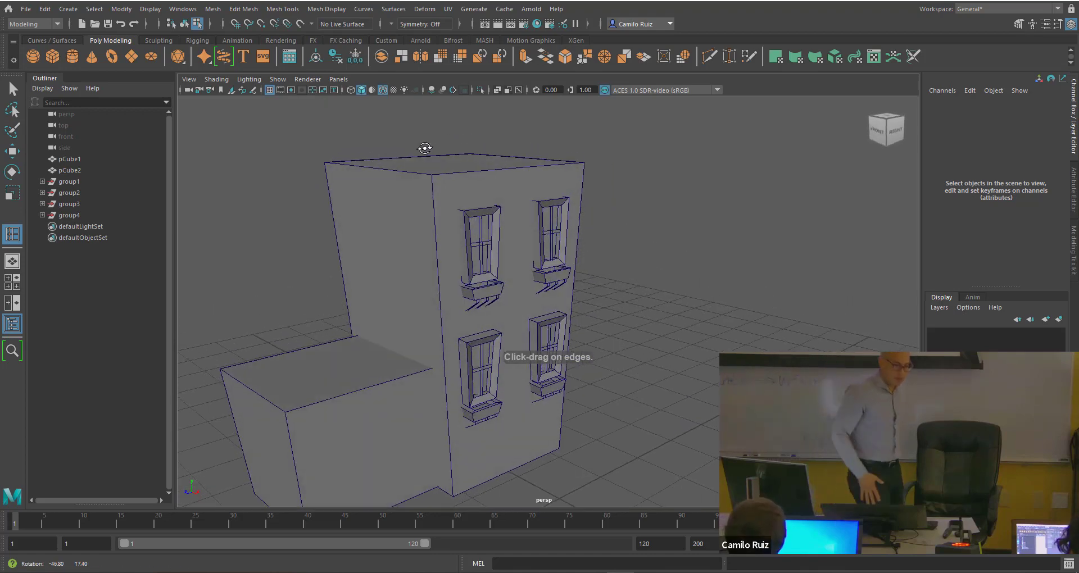
{"action": "left_click", "coordinate": [433, 198]}
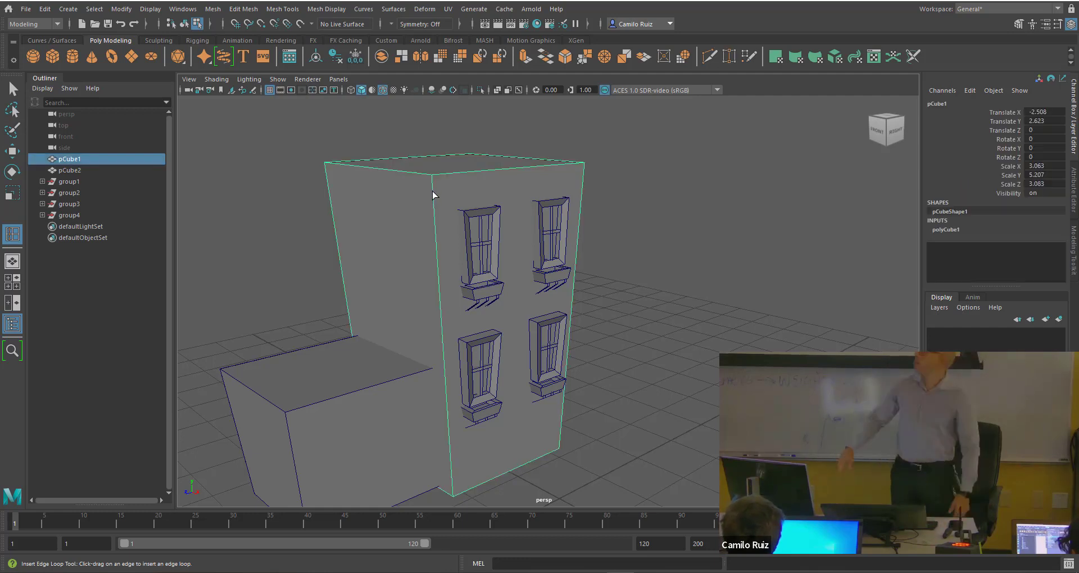
{"action": "left_click_drag", "start_coordinate": [433, 194], "coordinate": [433, 193]}
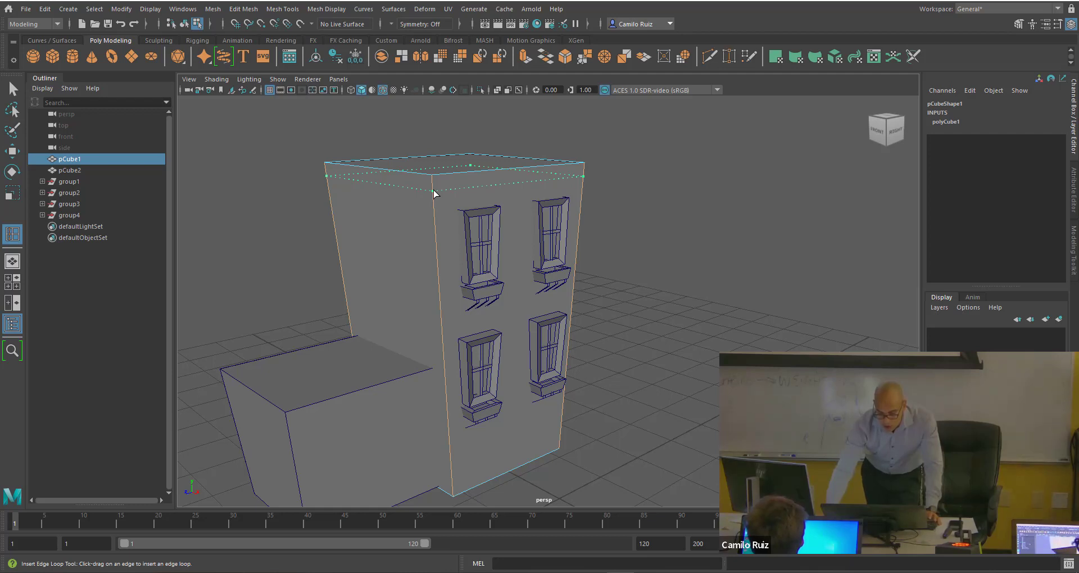
{"action": "left_click", "coordinate": [435, 193]}
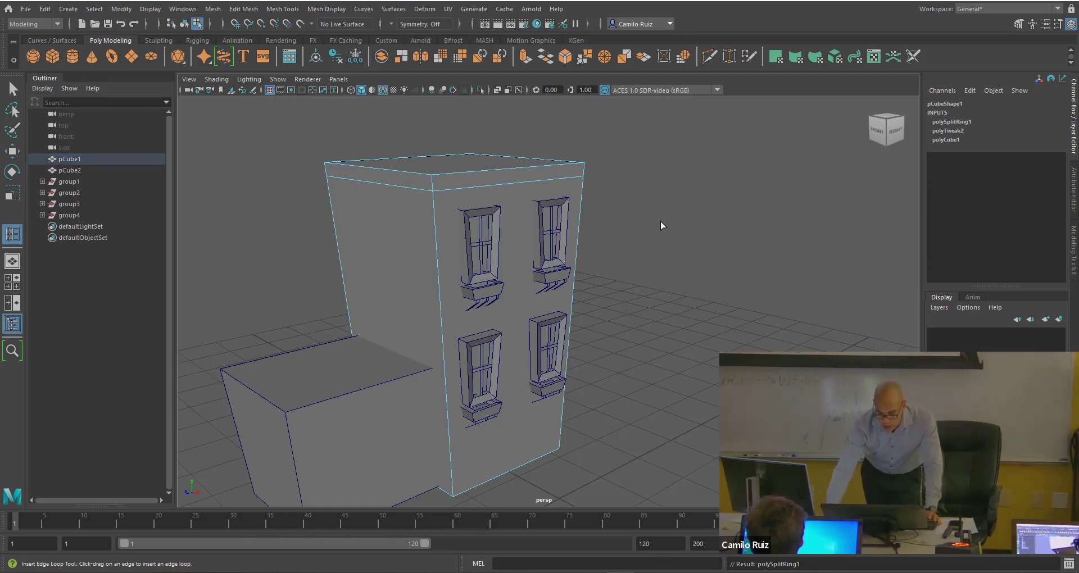
Exit the Insert Edge Loop Tool in favour of the Select Tool and put the tower pCube1 into face selection mode.
{"action": "left_click_drag", "start_coordinate": [660, 225], "coordinate": [633, 220], "text": "alt"}
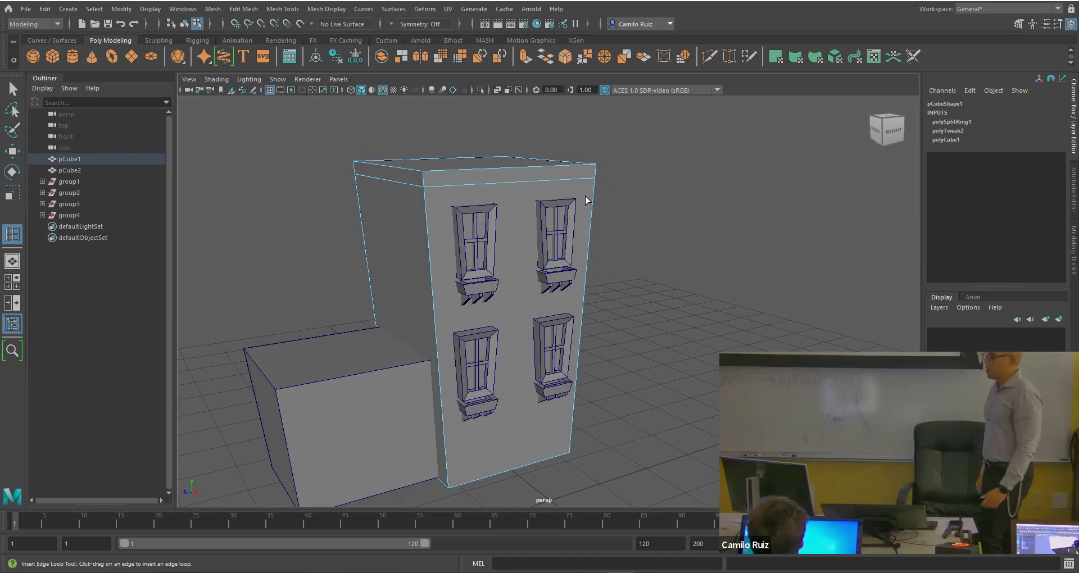
{"action": "middle_click_drag", "start_coordinate": [583, 201], "coordinate": [571, 230], "text": "alt"}
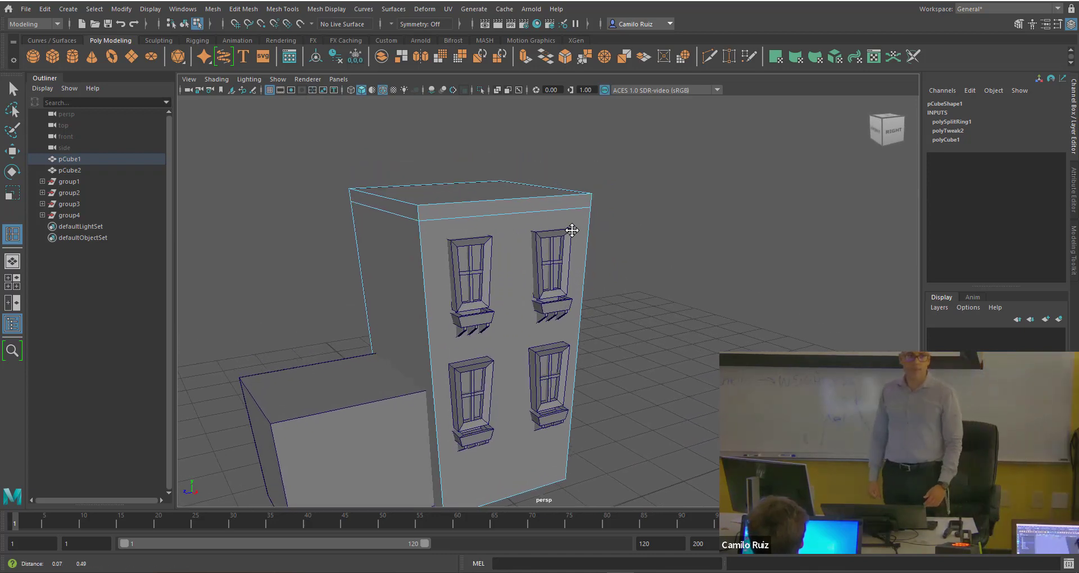
{"action": "left_click_drag", "start_coordinate": [572, 230], "coordinate": [561, 241], "text": "alt"}
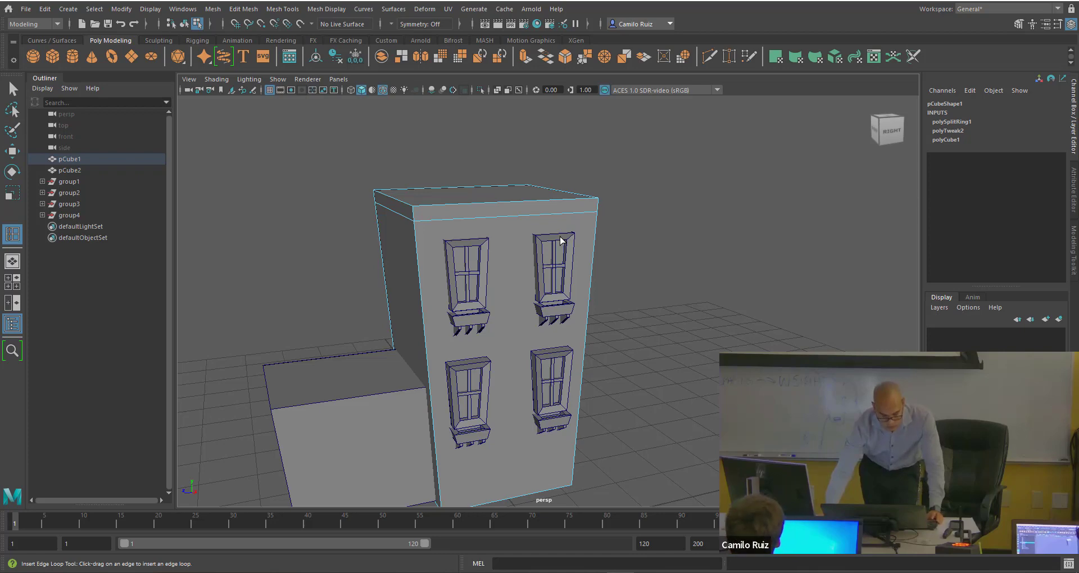
{"action": "left_click_drag", "start_coordinate": [560, 240], "coordinate": [623, 232], "text": "alt"}
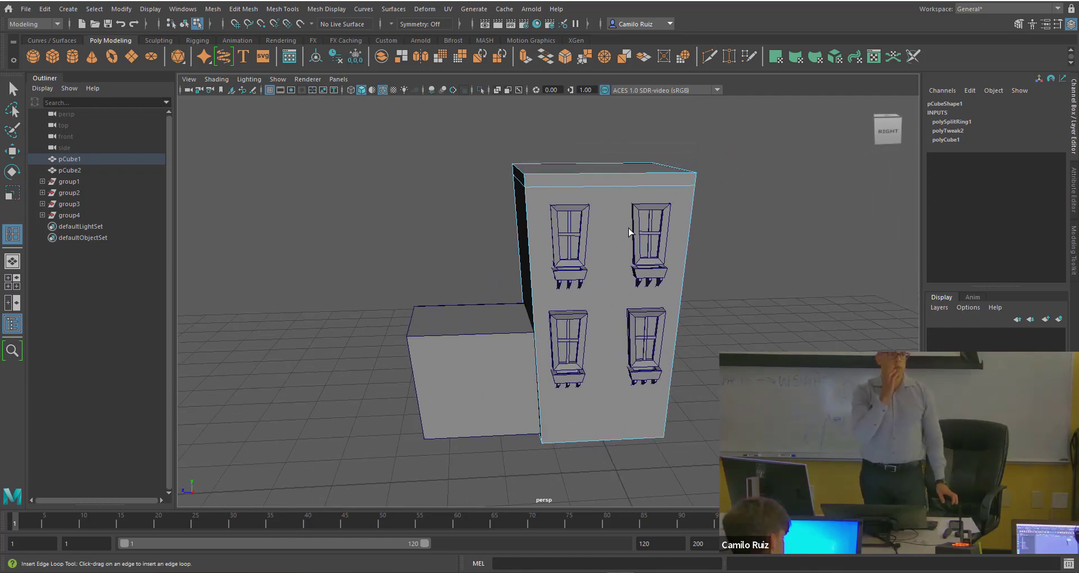
{"action": "right_click", "coordinate": [627, 183]}
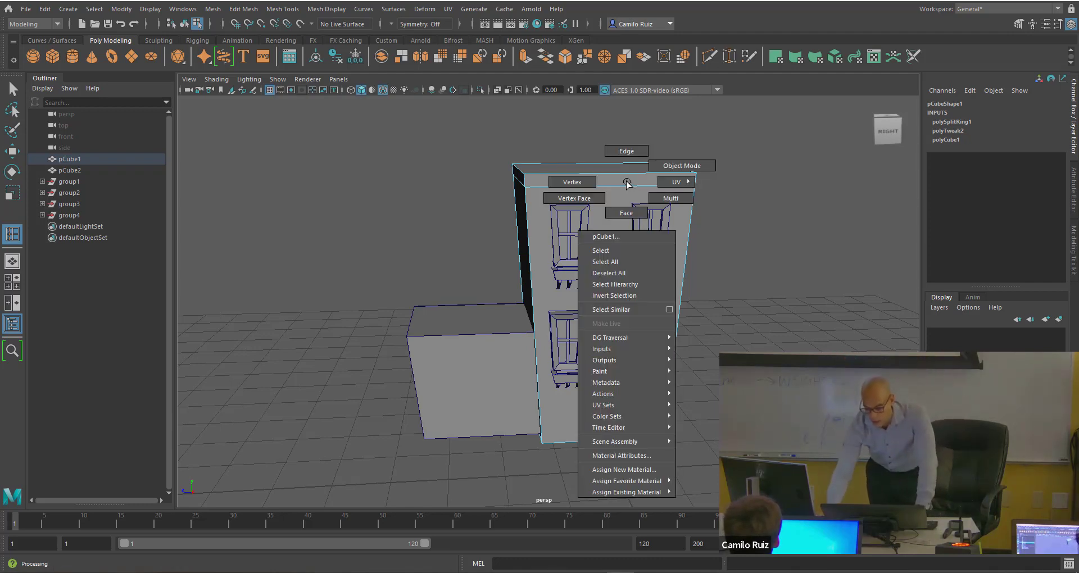
{"action": "left_click", "coordinate": [628, 212]}
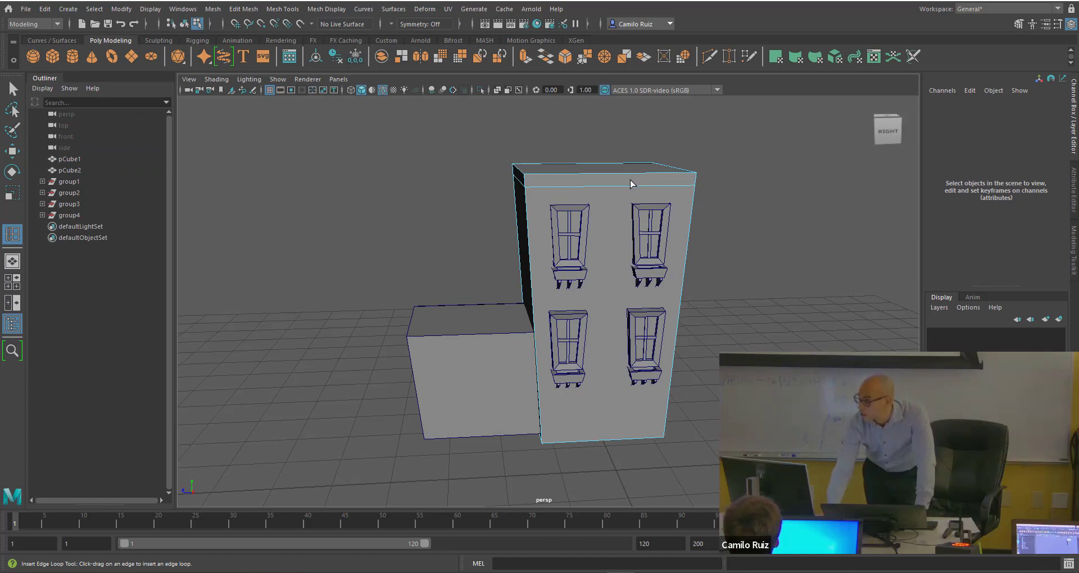
{"action": "left_click_drag", "start_coordinate": [580, 180], "coordinate": [561, 181], "text": "alt"}
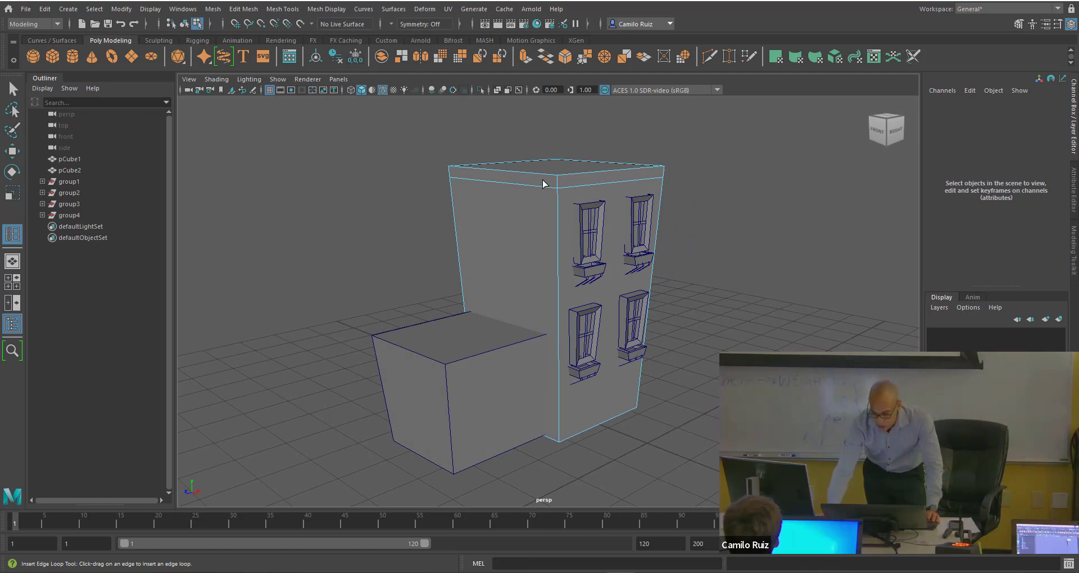
{"action": "left_click", "coordinate": [543, 183]}
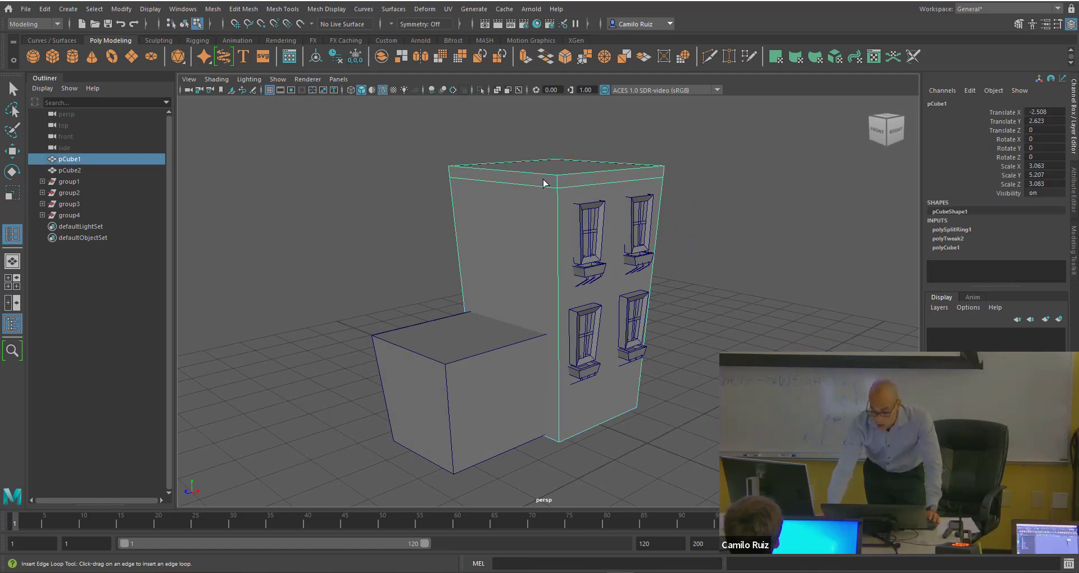
{"action": "right_click_drag", "start_coordinate": [543, 184], "coordinate": [548, 209]}
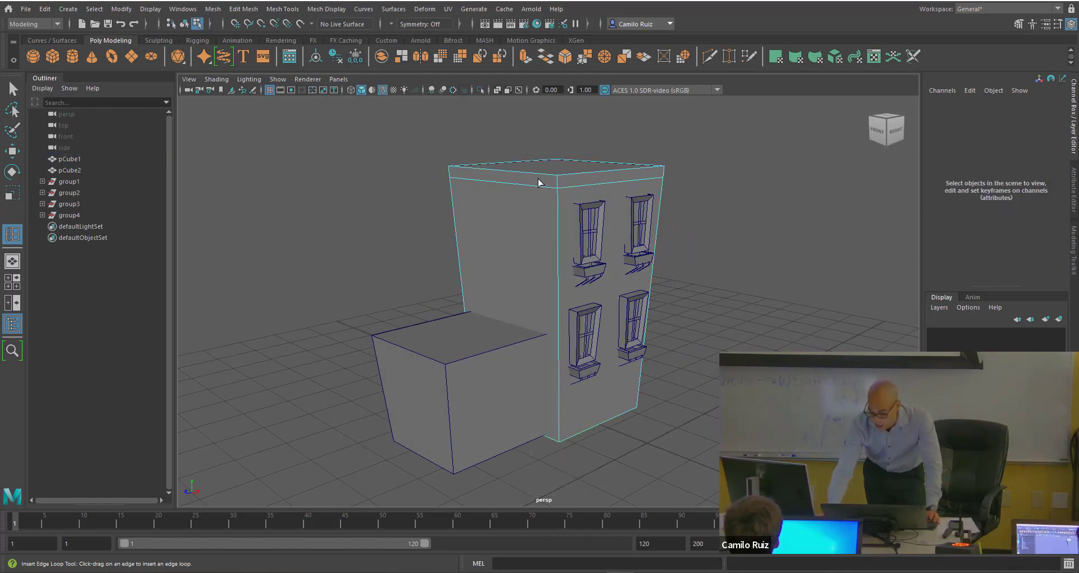
{"action": "left_click", "coordinate": [538, 179]}
{"action": "left_click", "coordinate": [12, 90]}
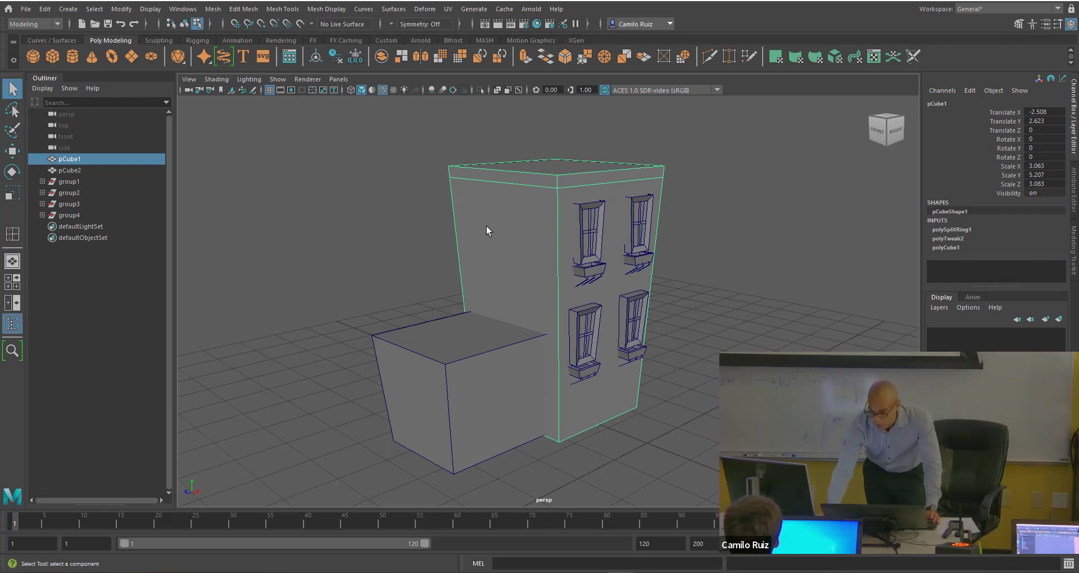
{"action": "key", "text": "F11"}
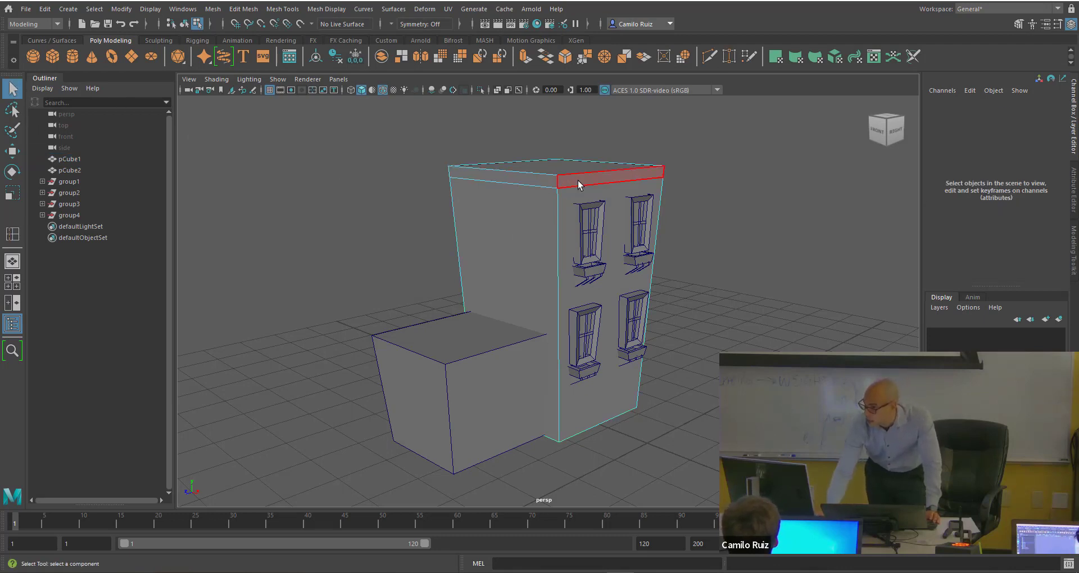
{"action": "left_click", "coordinate": [549, 181]}
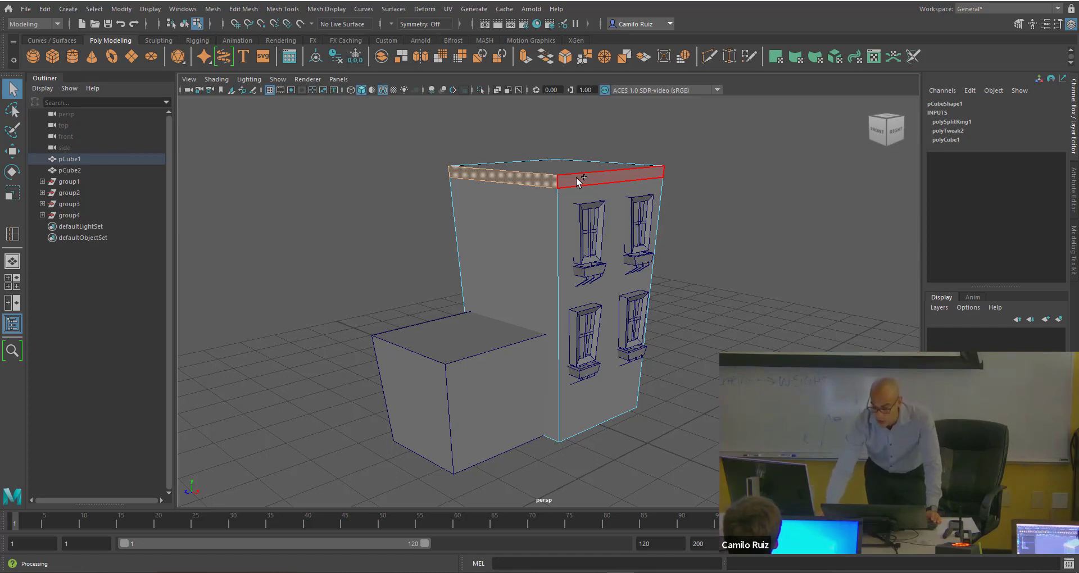
{"action": "left_click", "coordinate": [576, 176], "text": "shift"}
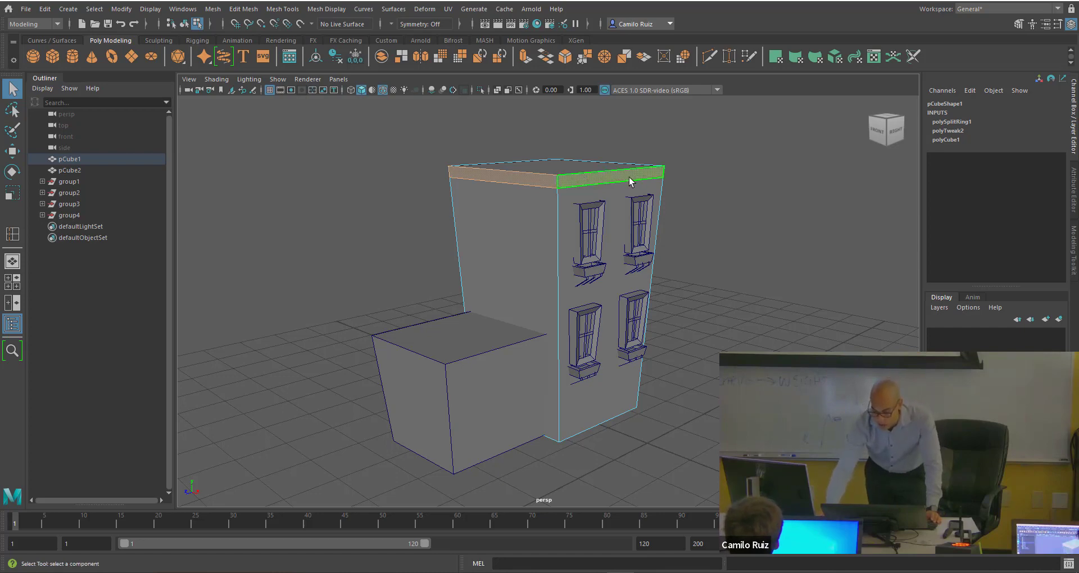
{"action": "mouse_move", "coordinate": [629, 176]}
{"action": "left_mouse_down", "text": "alt"}
{"action": "mouse_move", "coordinate": [490, 183]}
{"action": "mouse_move", "coordinate": [541, 176]}
{"action": "mouse_move", "coordinate": [570, 186]}
{"action": "mouse_move", "coordinate": [535, 183]}
{"action": "left_mouse_up", "text": "alt"}
{"action": "key", "text": "4"}
{"action": "left_click", "coordinate": [535, 182], "text": "shift"}
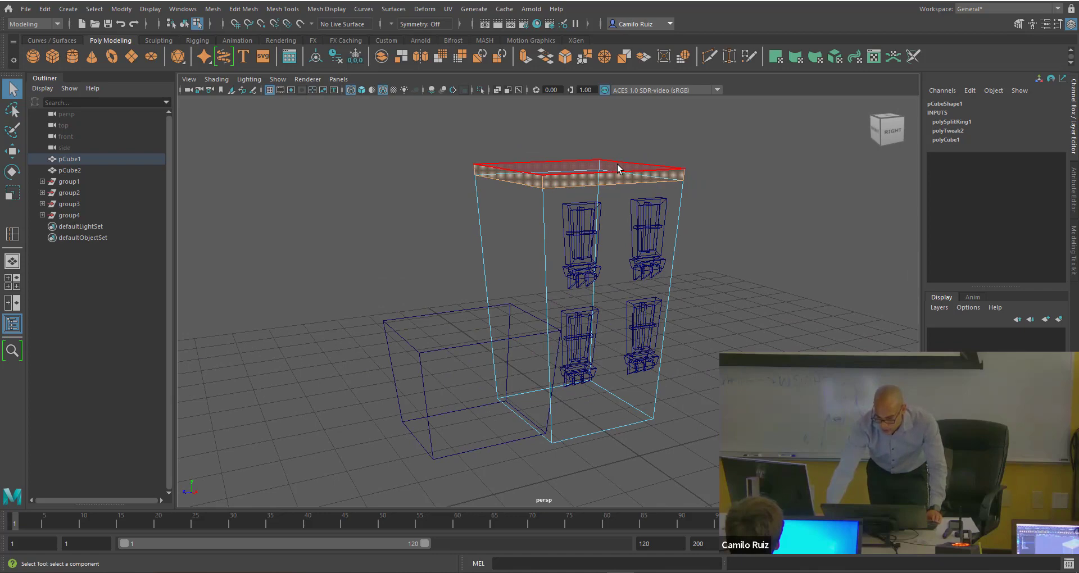
{"action": "mouse_move", "coordinate": [615, 176]}
{"action": "left_mouse_down", "text": "alt"}
{"action": "mouse_move", "coordinate": [610, 193]}
{"action": "mouse_move", "coordinate": [633, 166]}
{"action": "left_mouse_up", "text": "alt"}
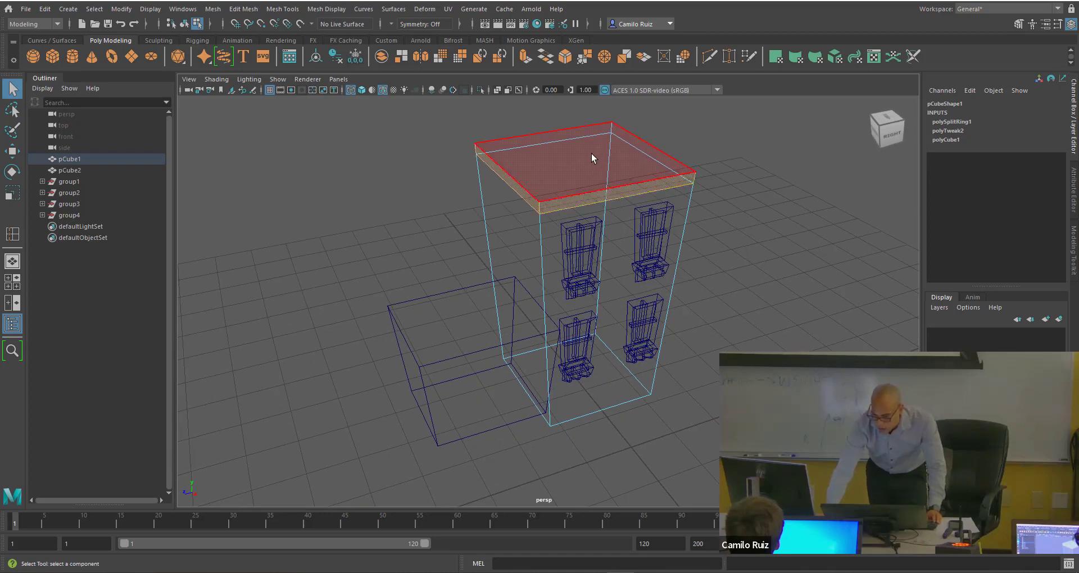
{"action": "left_click", "coordinate": [460, 174]}
Extrude the full ring of narrow faces around the tower's top edge and scale it outward into an overhanging band.
{"action": "left_click", "coordinate": [514, 180]}
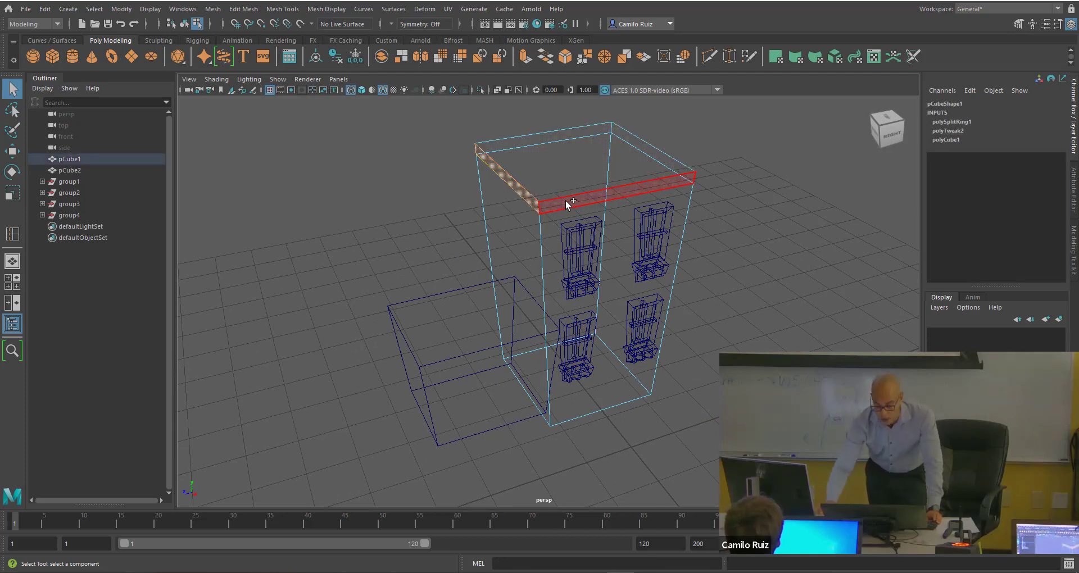
{"action": "double_click", "coordinate": [565, 201], "text": "shift"}
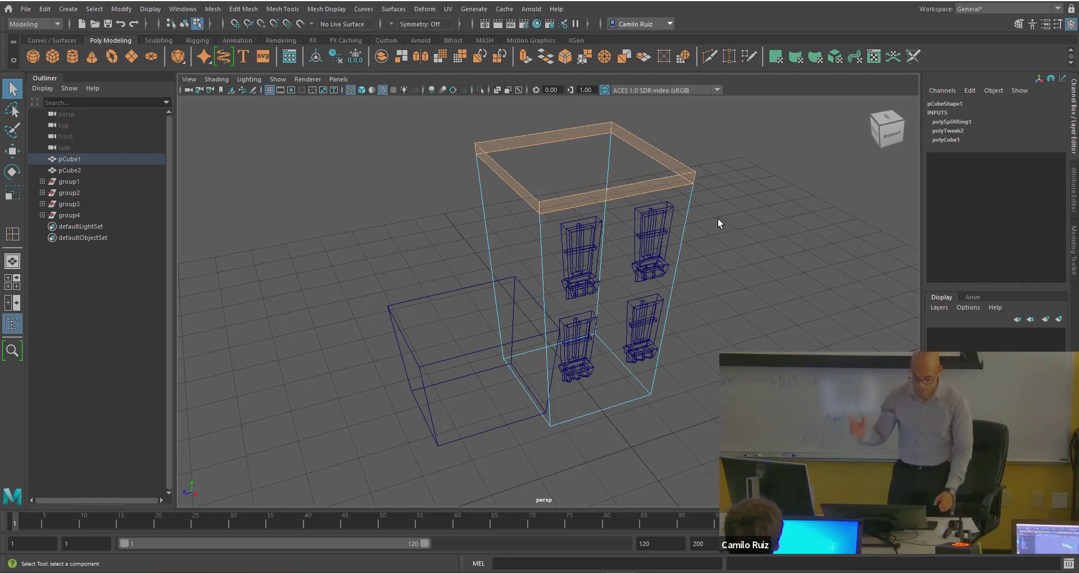
{"action": "key", "text": "5"}
{"action": "key", "text": "ctrl+e"}
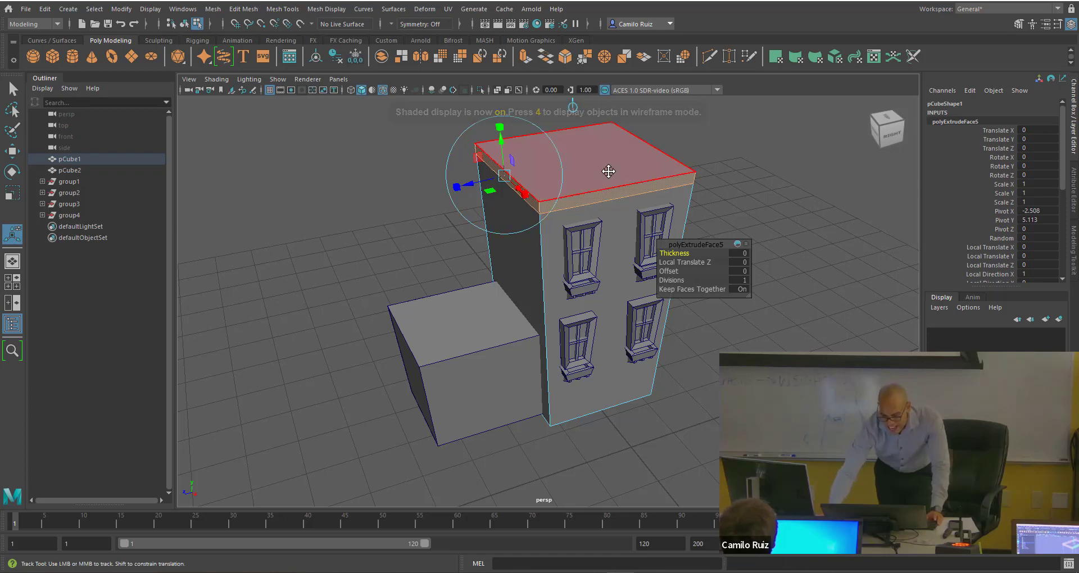
{"action": "middle_click_drag", "start_coordinate": [610, 169], "coordinate": [586, 209], "text": "alt"}
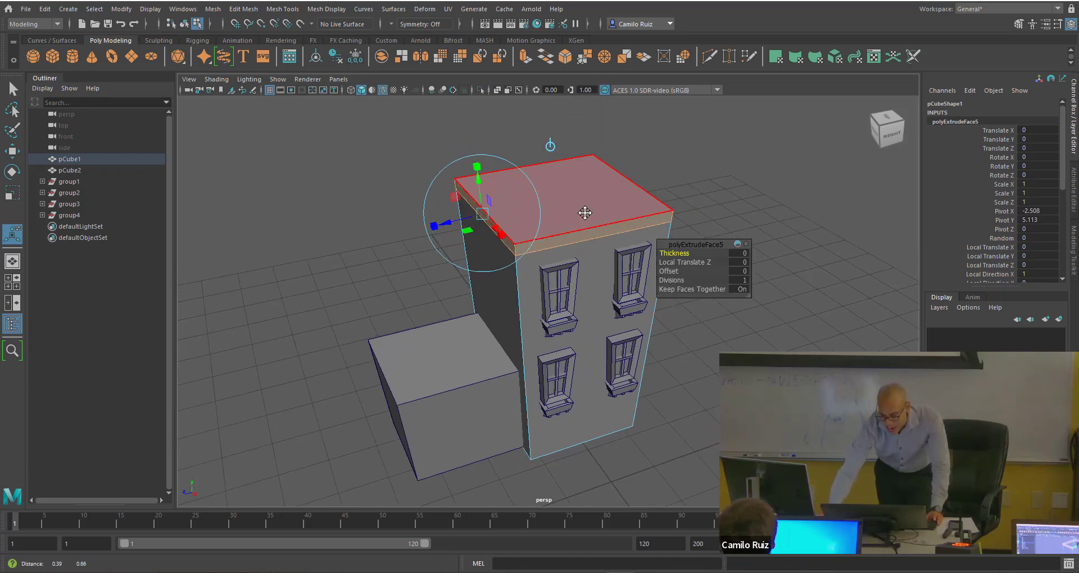
{"action": "left_click", "coordinate": [546, 155]}
{"action": "key", "text": "e"}
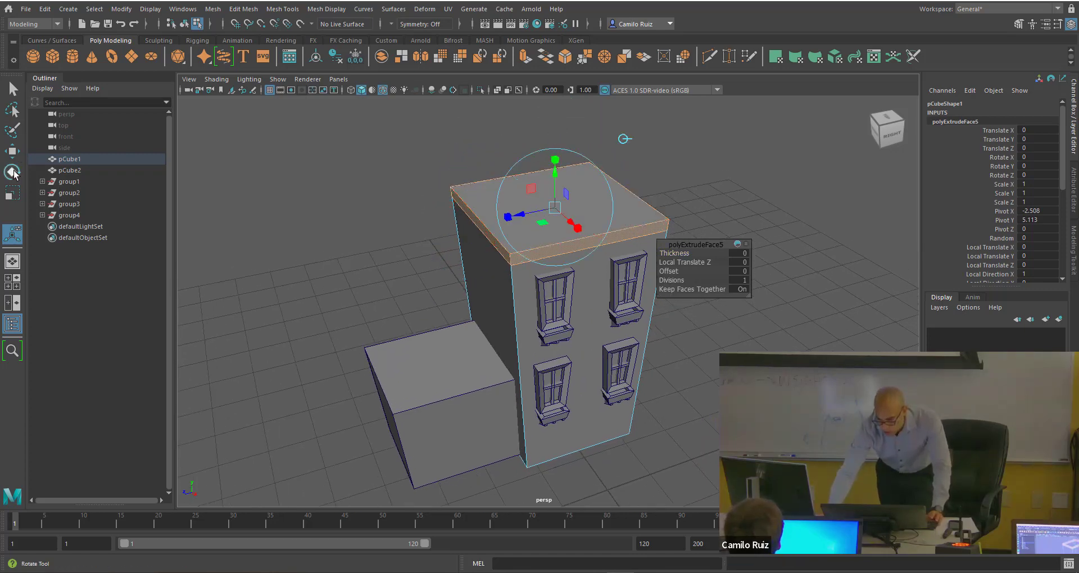
{"action": "key", "text": "r"}
{"action": "left_click_drag", "start_coordinate": [551, 209], "coordinate": [573, 217]}
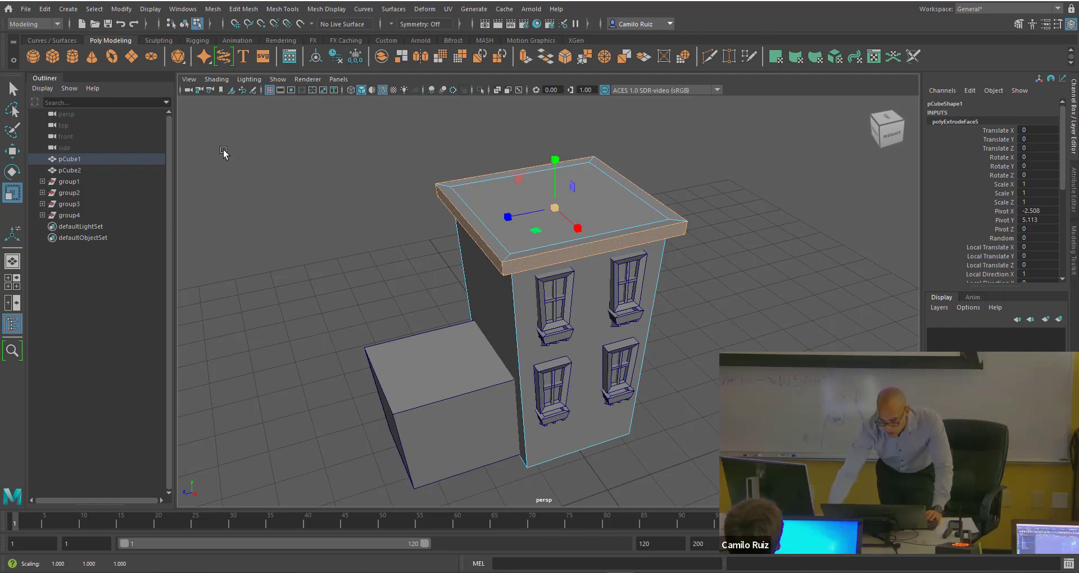
Raise the overhanging band slightly along Y to about 5.198, forming a raised rim above the roof, and save the scene.
{"action": "key", "text": "w"}
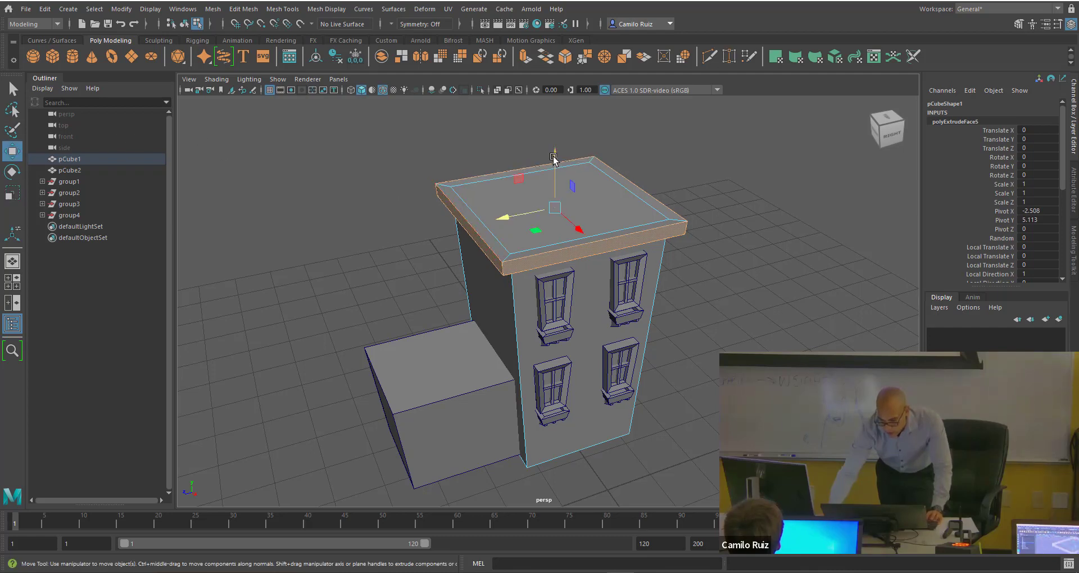
{"action": "left_click_drag", "start_coordinate": [555, 155], "coordinate": [555, 150]}
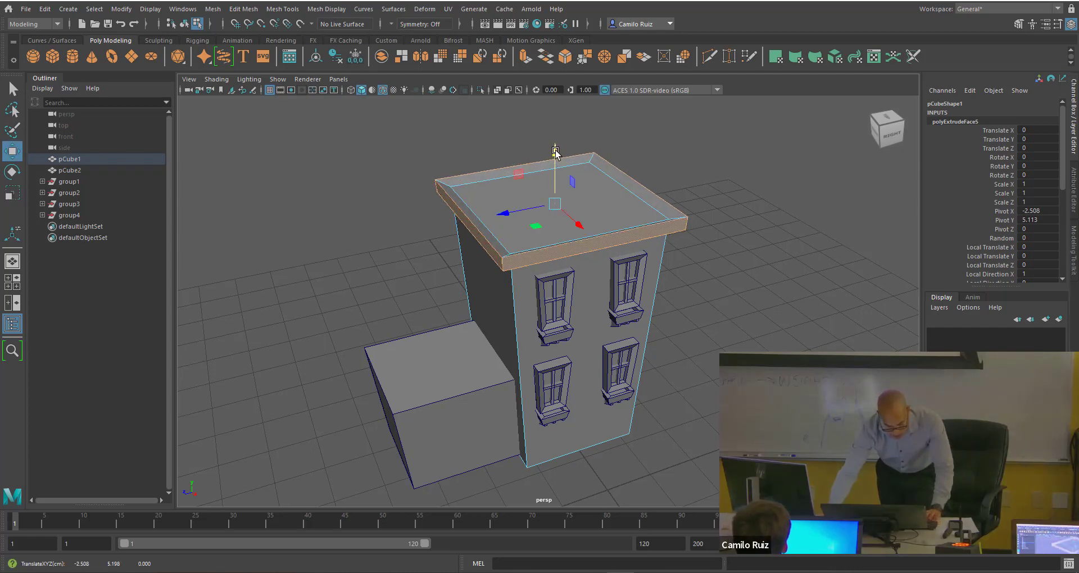
{"action": "left_click", "coordinate": [461, 137]}
{"action": "left_click_drag", "start_coordinate": [504, 204], "coordinate": [494, 163], "text": "alt"}
{"action": "middle_click_drag", "start_coordinate": [493, 162], "coordinate": [494, 181], "text": "alt"}
{"action": "middle_click_drag", "start_coordinate": [602, 276], "coordinate": [588, 249], "text": "alt"}
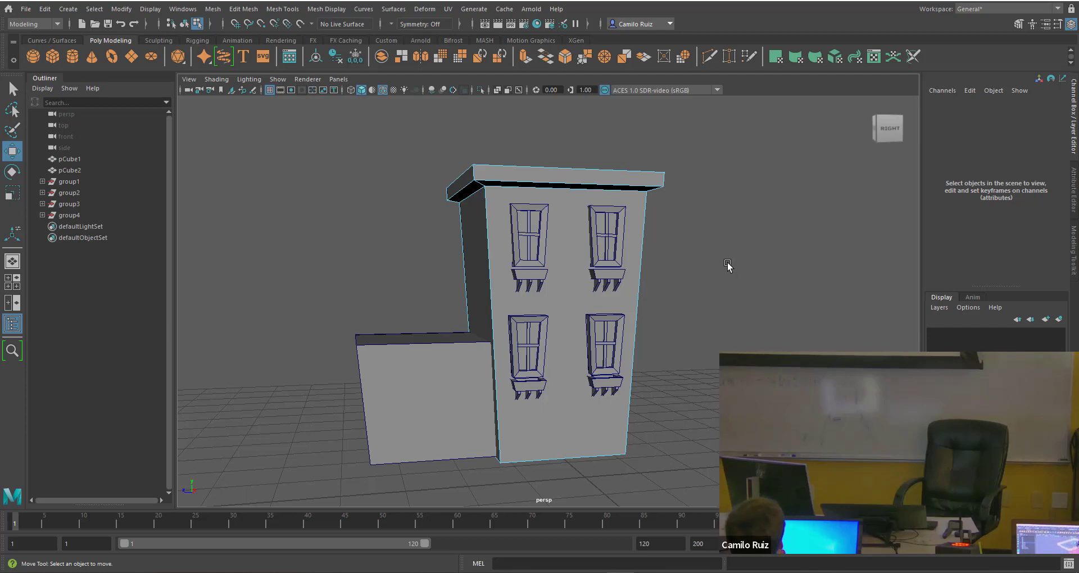
{"action": "key", "text": "ctrl+s"}
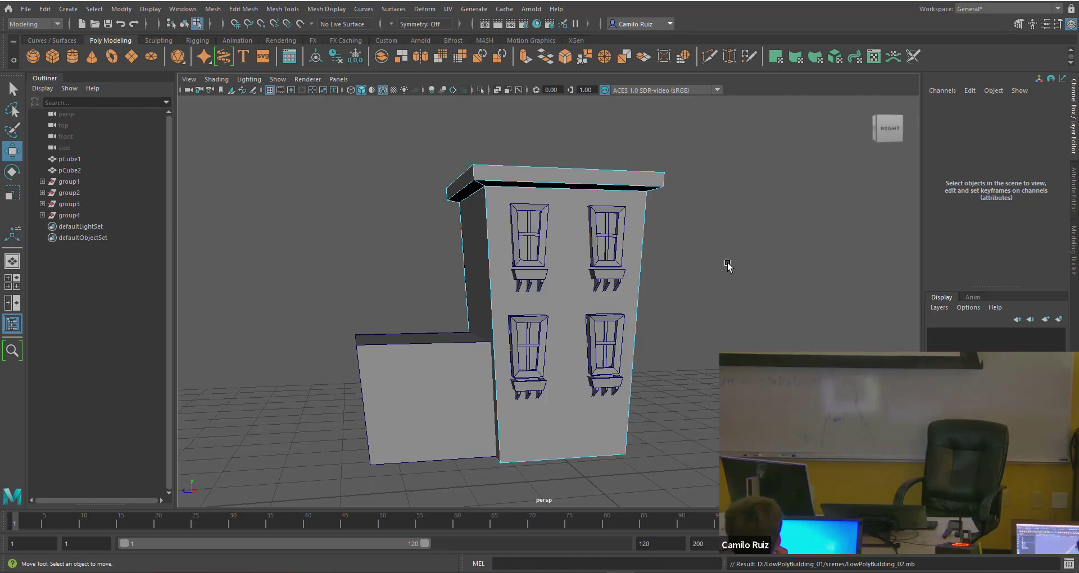
Tilt the upper window groups group1 and group2 about -1.425 degrees around Z and move them against the tower wall.
{"action": "left_click_drag", "start_coordinate": [727, 264], "coordinate": [709, 235], "text": "alt"}
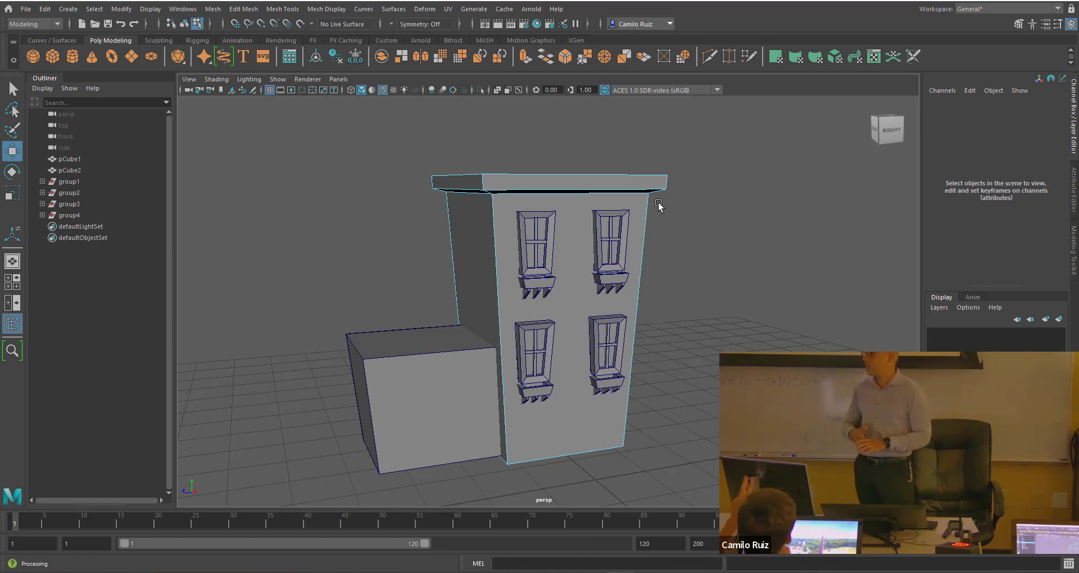
{"action": "left_click", "coordinate": [76, 184]}
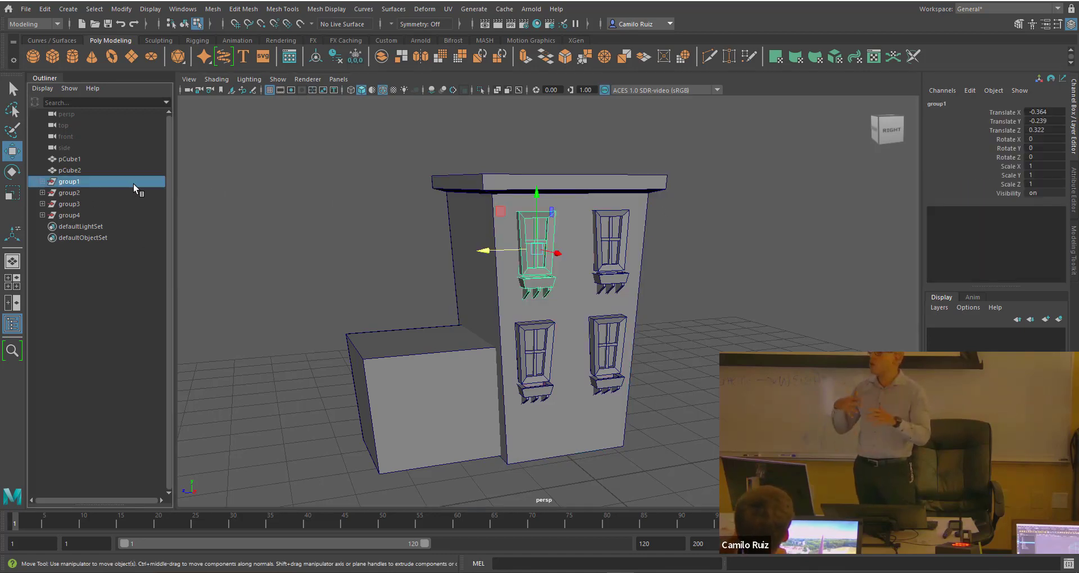
{"action": "left_click_drag", "start_coordinate": [185, 184], "coordinate": [251, 176], "text": "alt"}
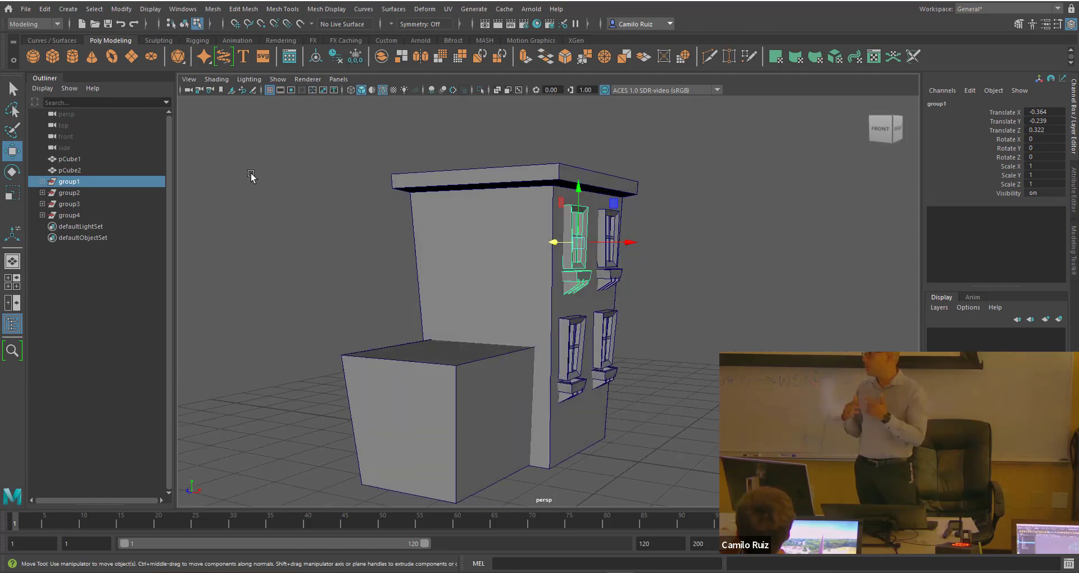
{"action": "left_click", "coordinate": [12, 172]}
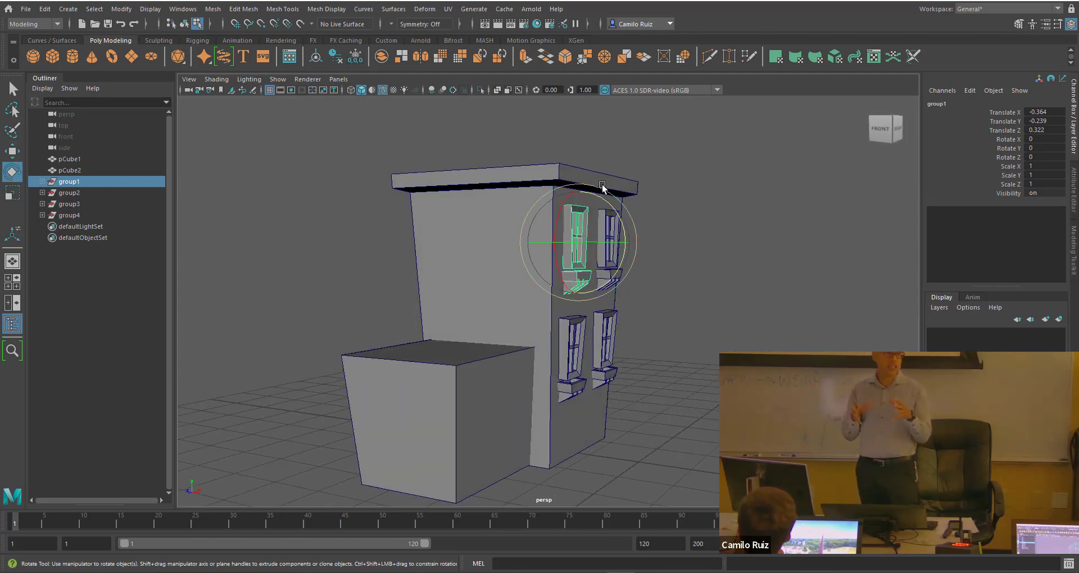
{"action": "left_click", "coordinate": [67, 192], "text": "ctrl"}
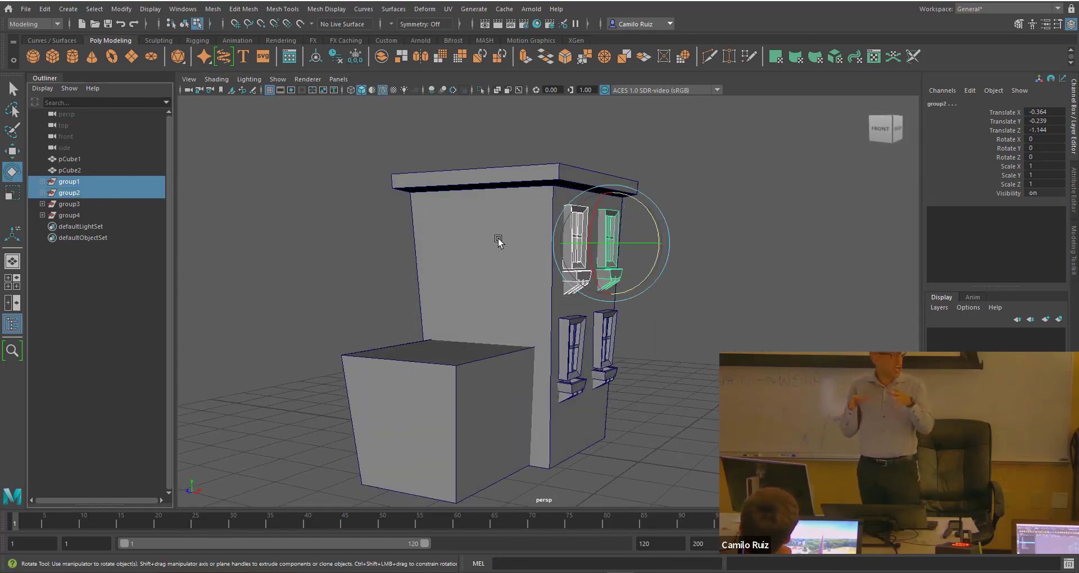
{"action": "left_click_drag", "start_coordinate": [653, 215], "coordinate": [654, 216]}
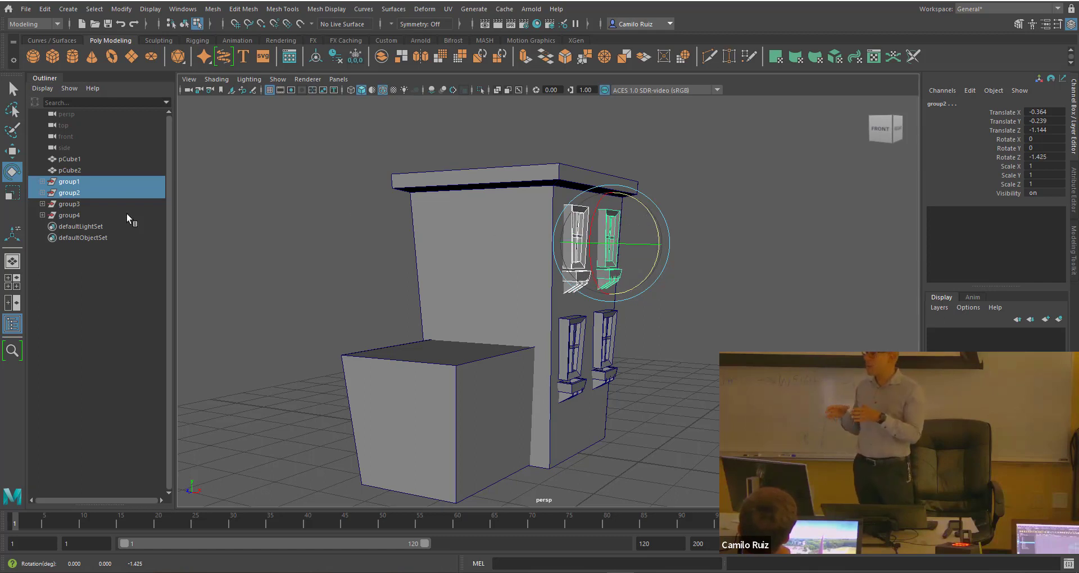
{"action": "left_click", "coordinate": [19, 155]}
{"action": "left_click_drag", "start_coordinate": [663, 245], "coordinate": [611, 310]}
{"action": "left_click", "coordinate": [681, 231]}
{"action": "left_click_drag", "start_coordinate": [566, 404], "coordinate": [584, 354], "text": "alt"}
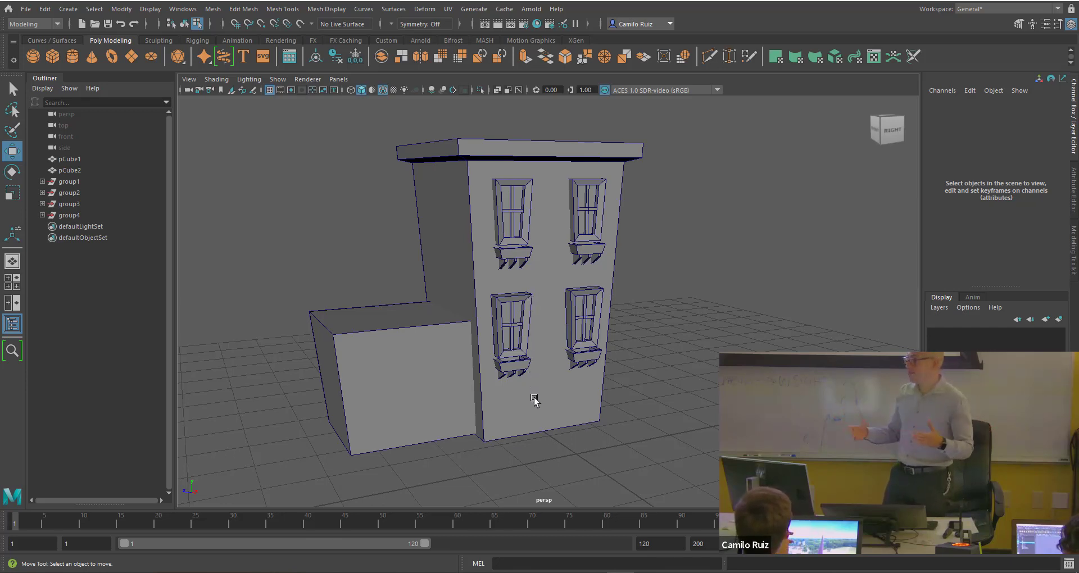
Save the scene under its current name and close the video player window covering the viewport.
{"action": "left_click", "coordinate": [26, 9]}
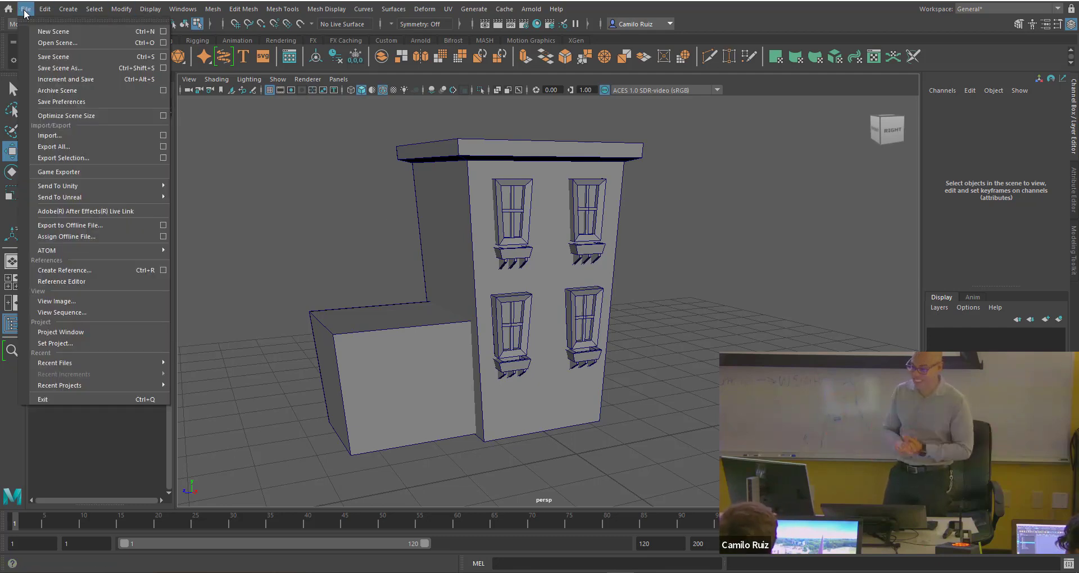
{"action": "left_click", "coordinate": [45, 57]}
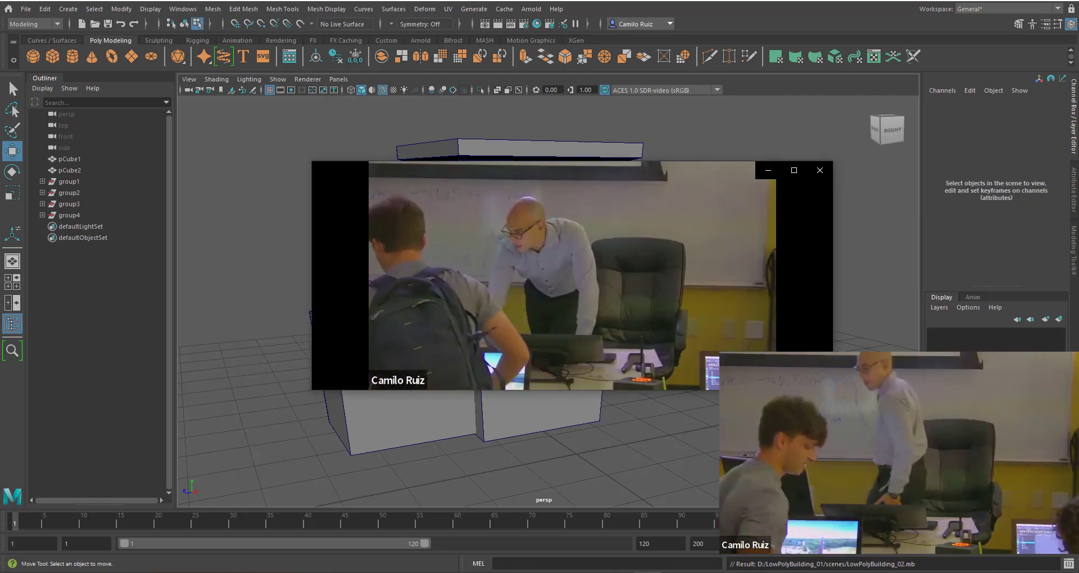
{"action": "mouse_move", "coordinate": [733, 299]}
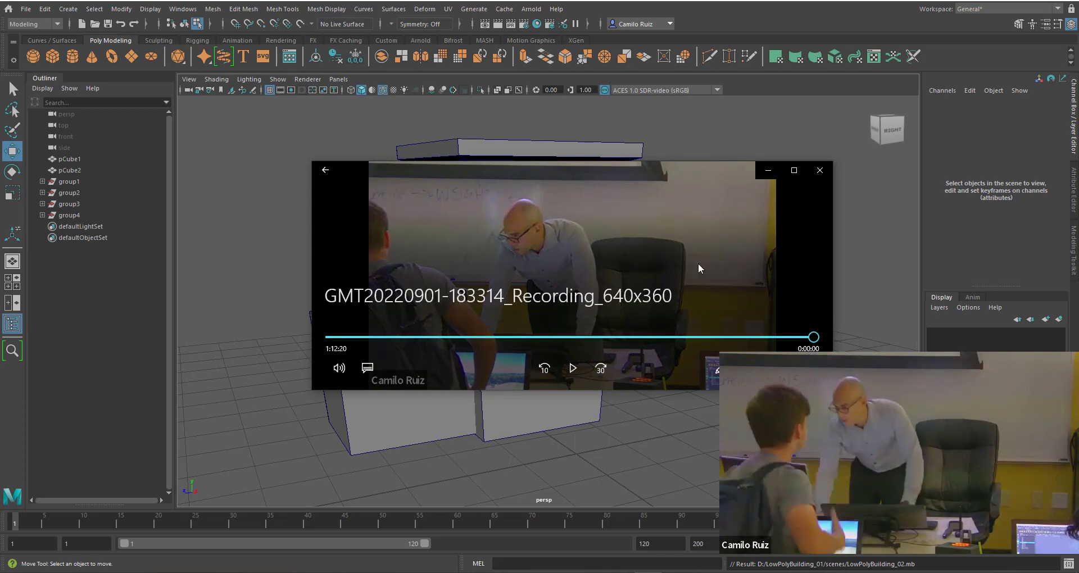
{"action": "left_click", "coordinate": [821, 172]}
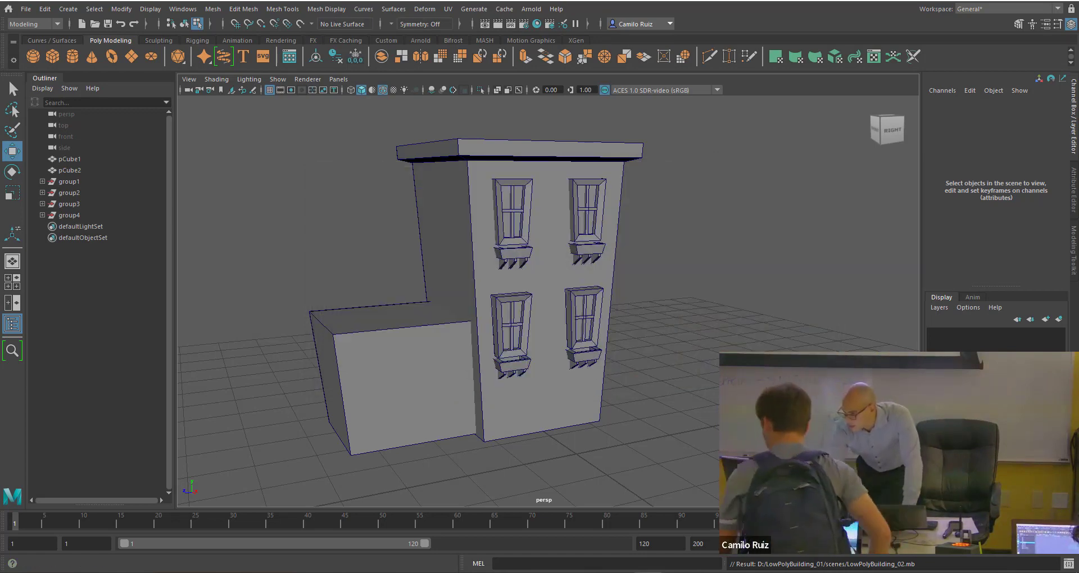